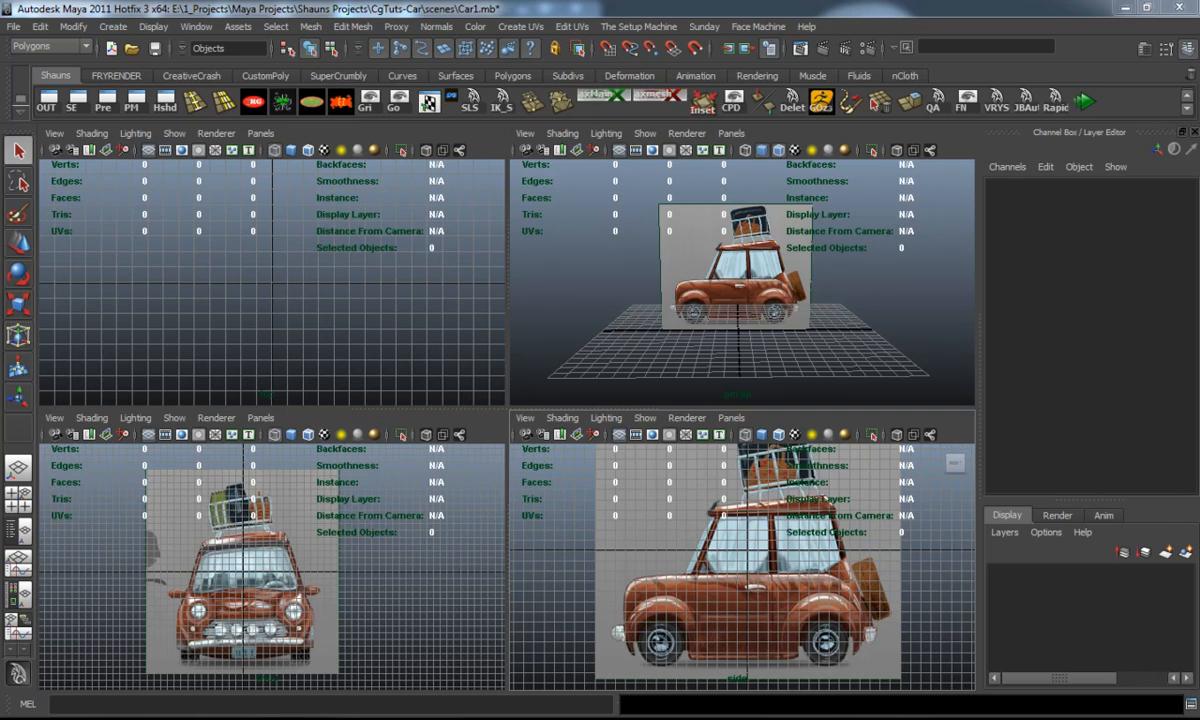
Create a polygon plane over the windshield in the front view and pull a top corner onto its edge.
left_click(510, 76)
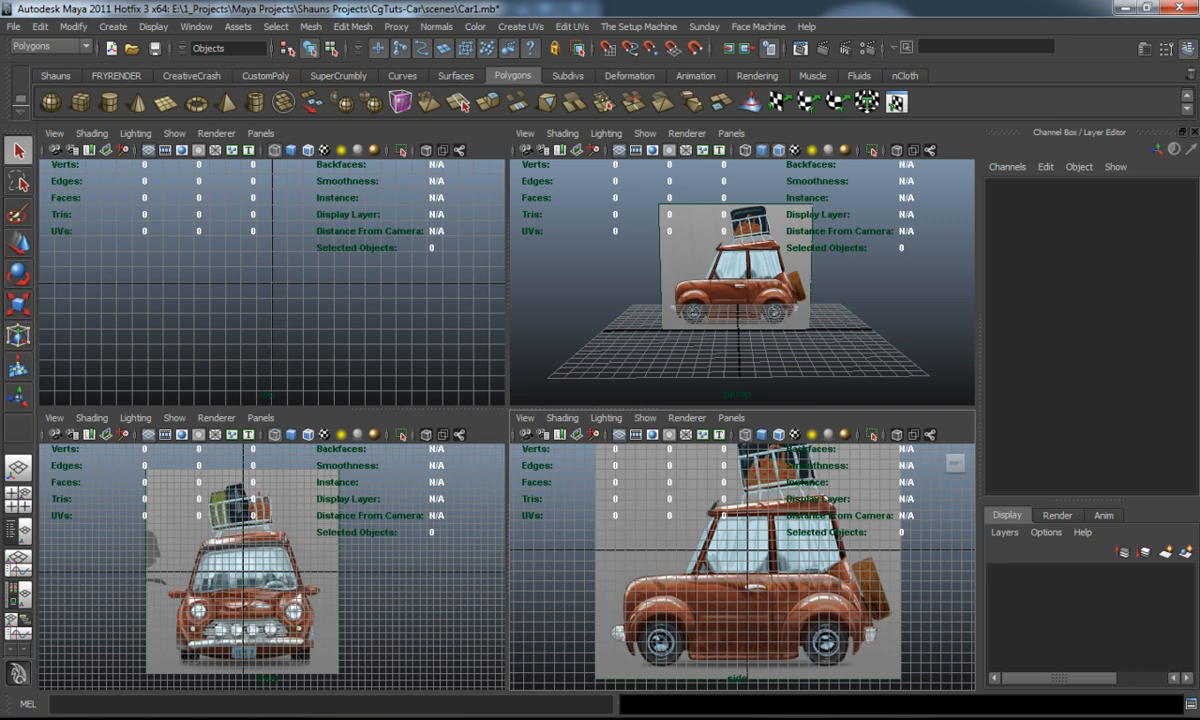
key("space")
scroll(500, 400, "up", 2)
scroll(500, 400, "up", 2)
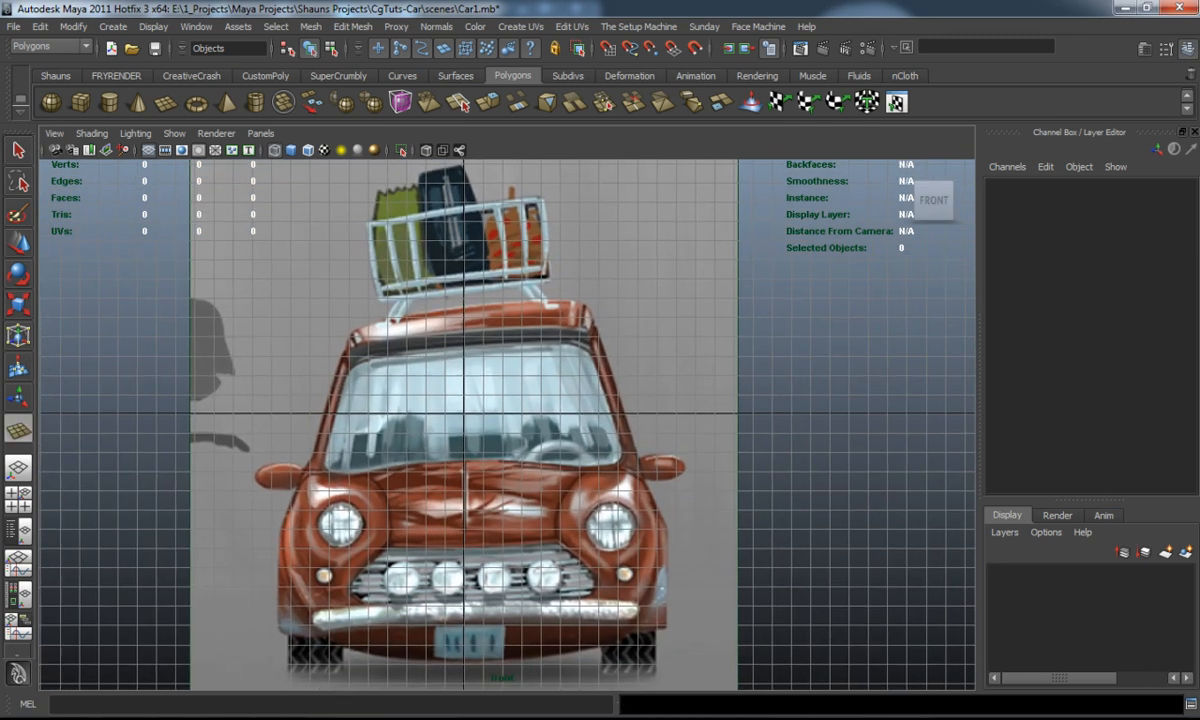
scroll(500, 400, "up", 2)
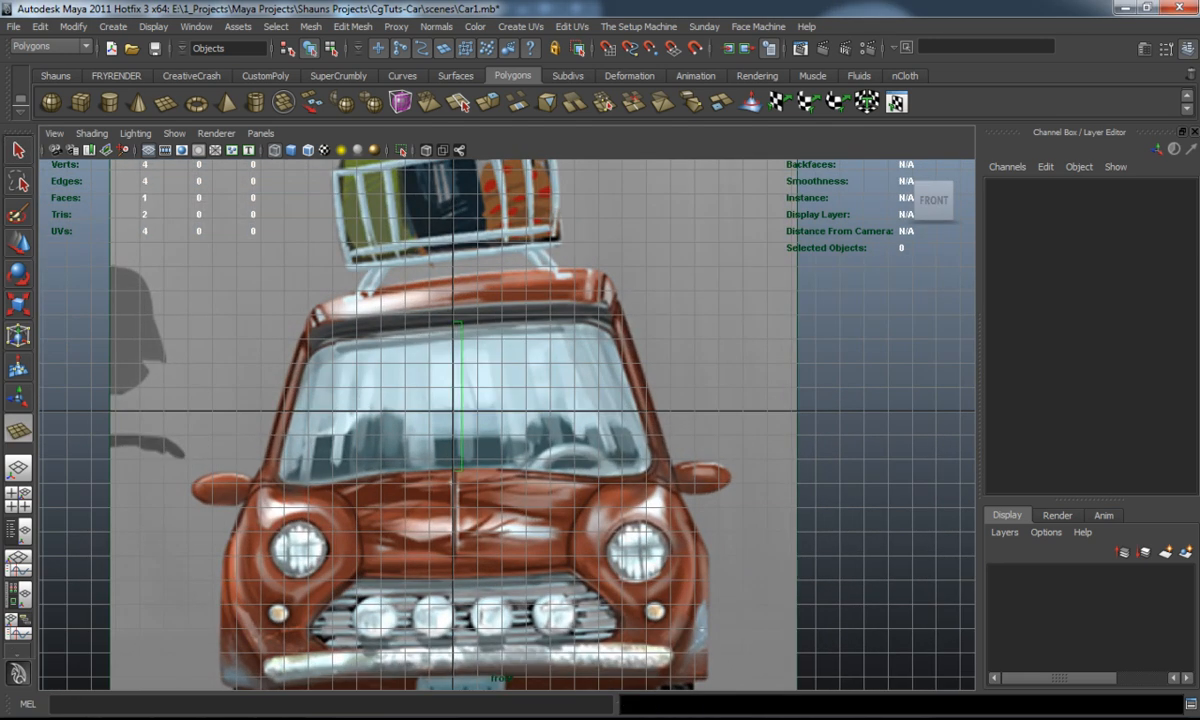
left_click_drag(460, 475, 652, 478)
key("w")
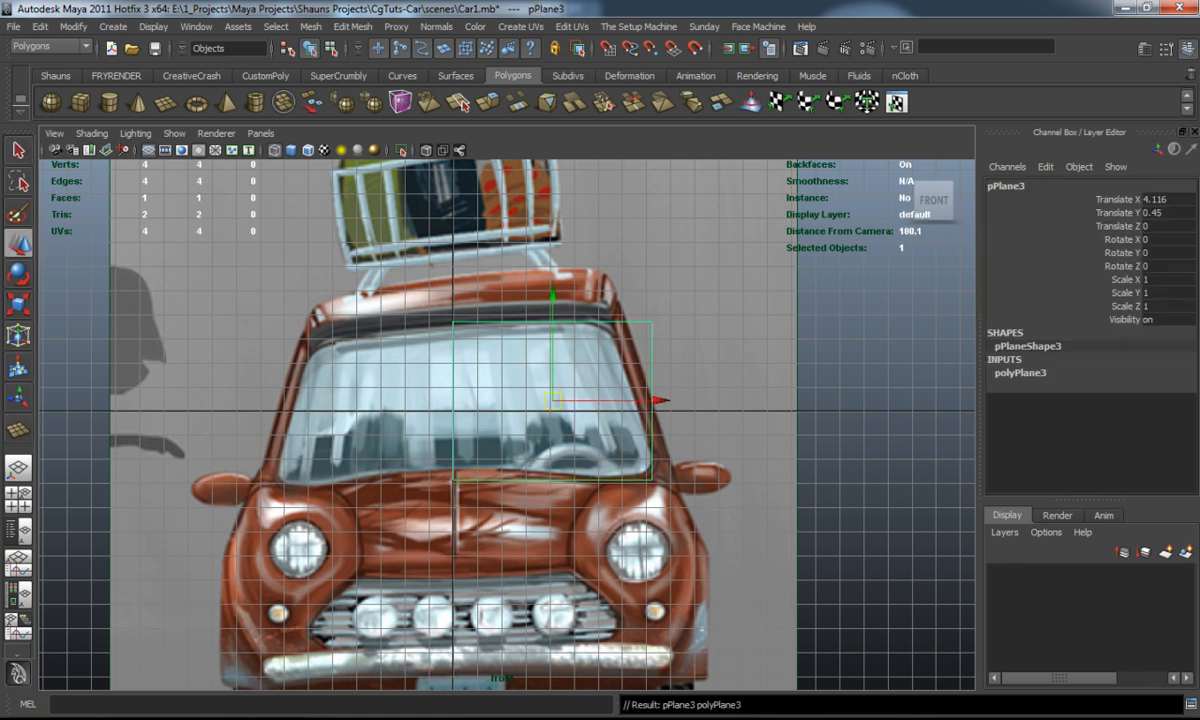
right_click_drag(655, 320, 585, 320)
left_click(652, 322)
left_click_drag(652, 322, 611, 322)
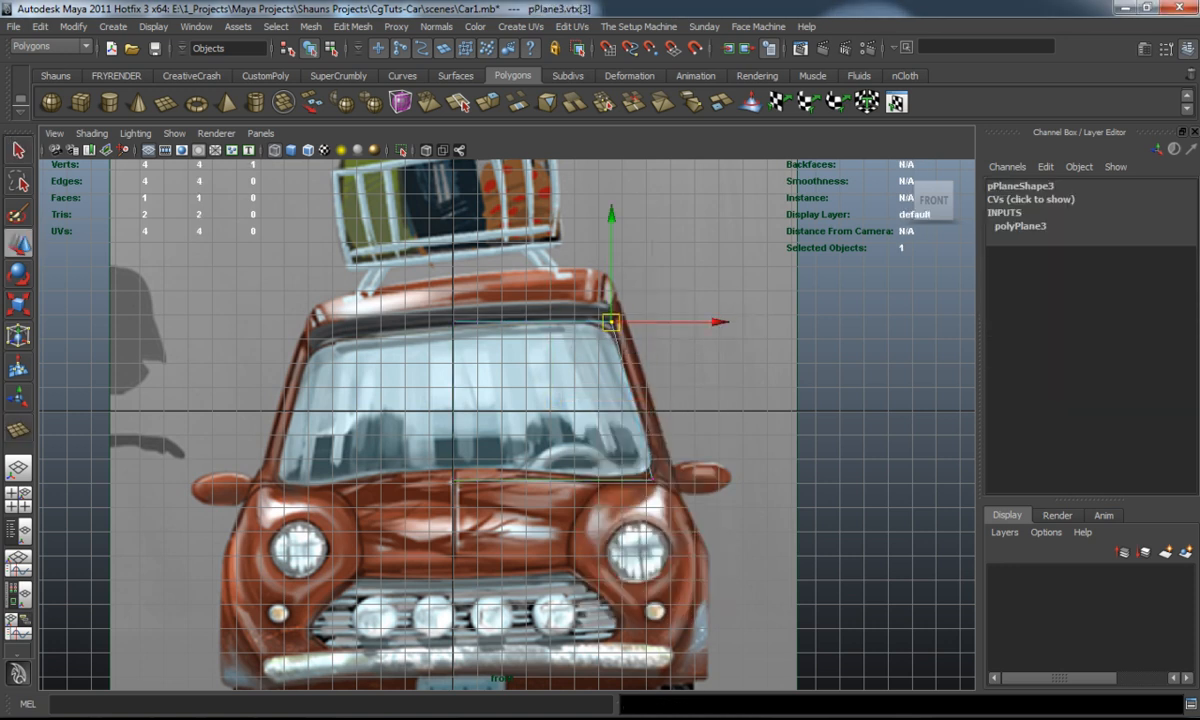
middle_click_drag(611, 322, 584, 325, "alt")
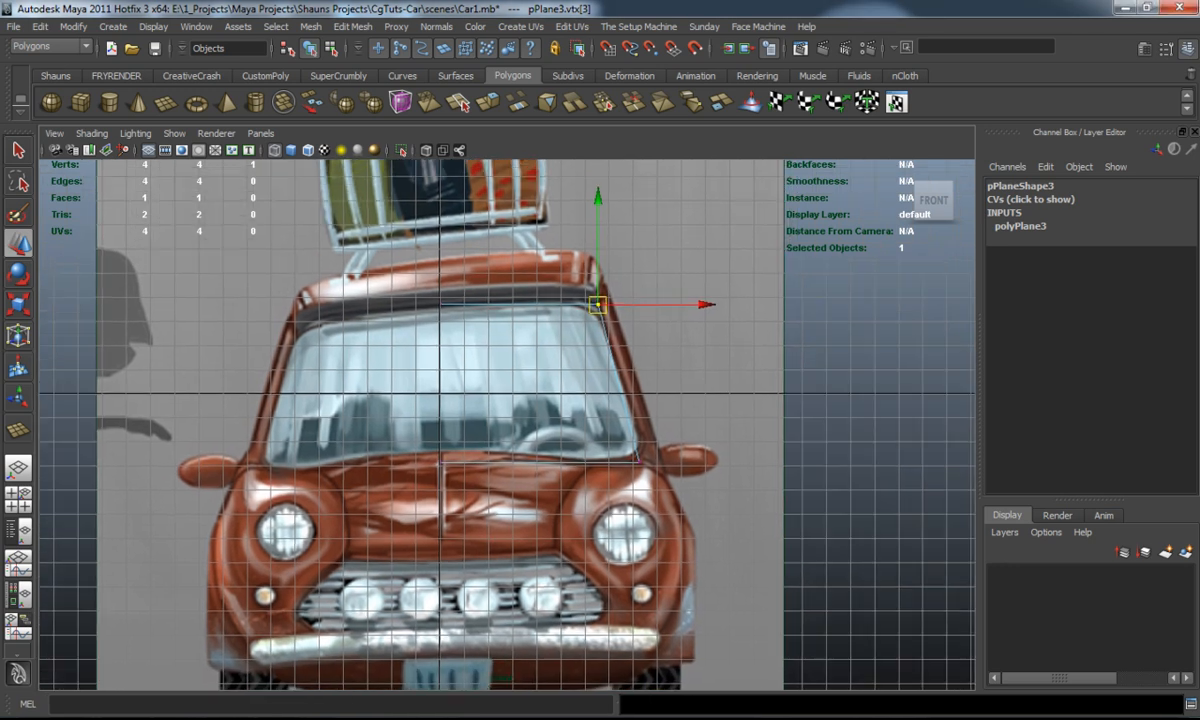
key("space")
key("space")
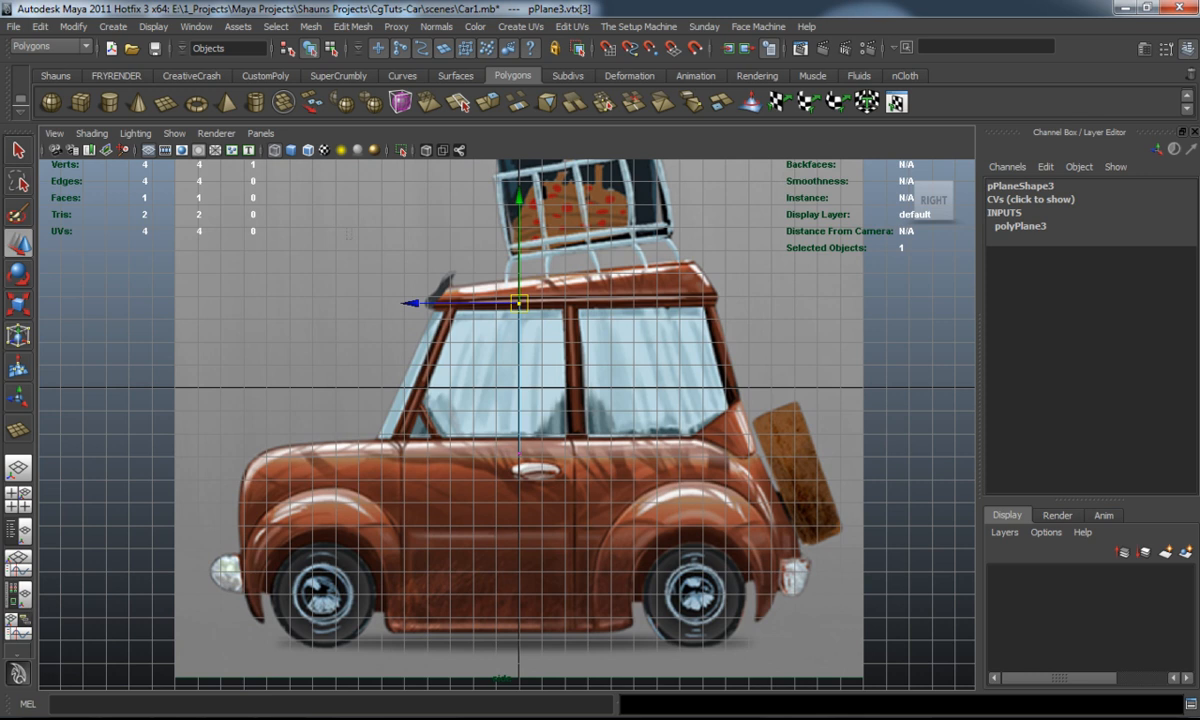
In the side view slide the plane onto the windshield and push its top edge back along the slant.
middle_click_drag(519, 380, 608, 460, "alt")
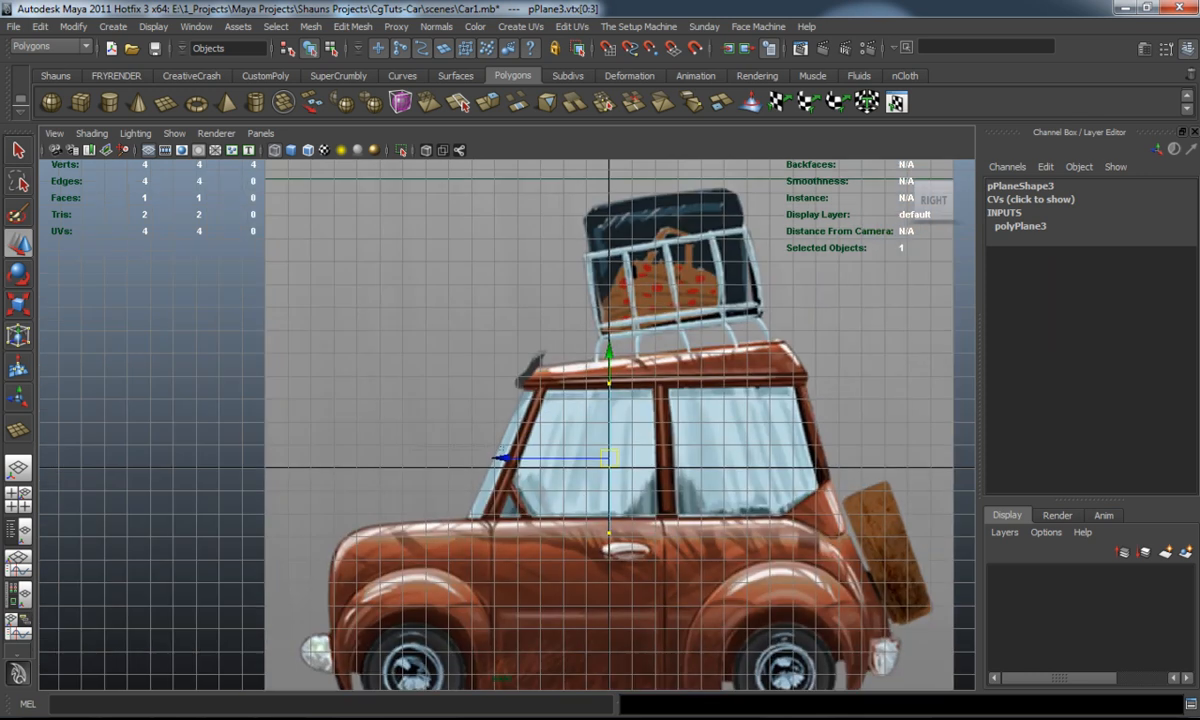
left_click_drag(540, 458, 401, 458)
left_click_drag(430, 355, 510, 405)
mouse_move(440, 383)
left_mouse_down()
mouse_move(470, 383)
mouse_move(489, 363)
left_mouse_up()
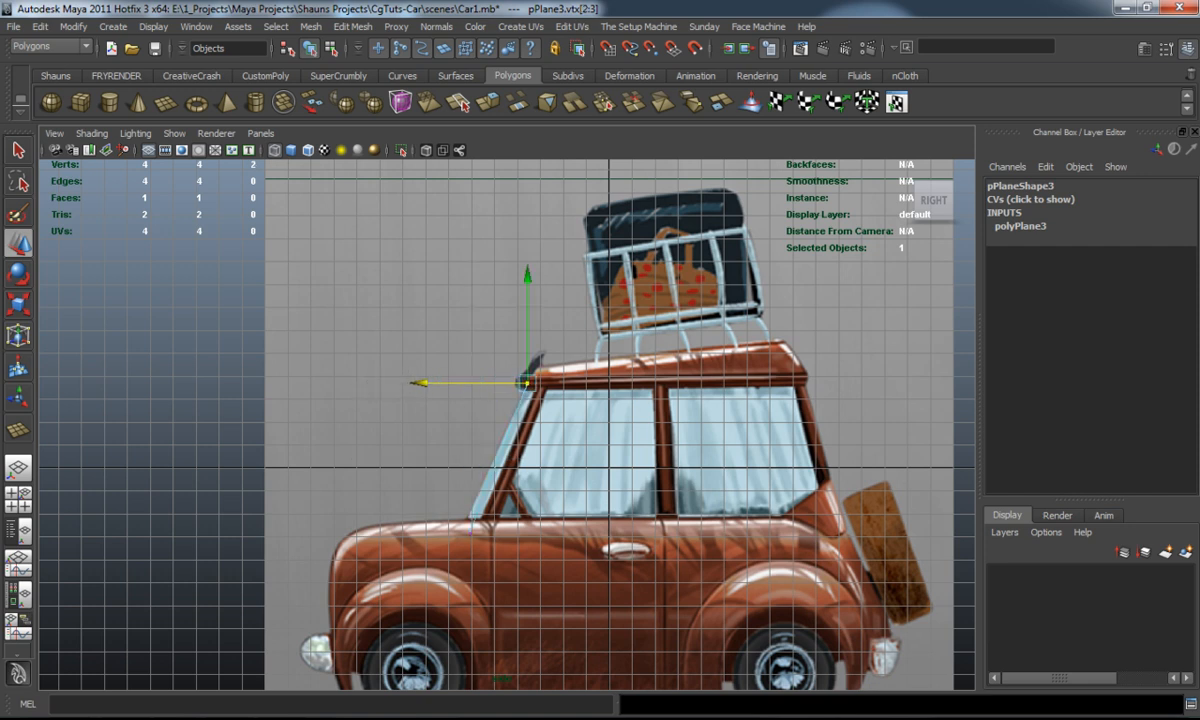
left_click(494, 256)
key("space")
left_click_drag(355, 325, 410, 390)
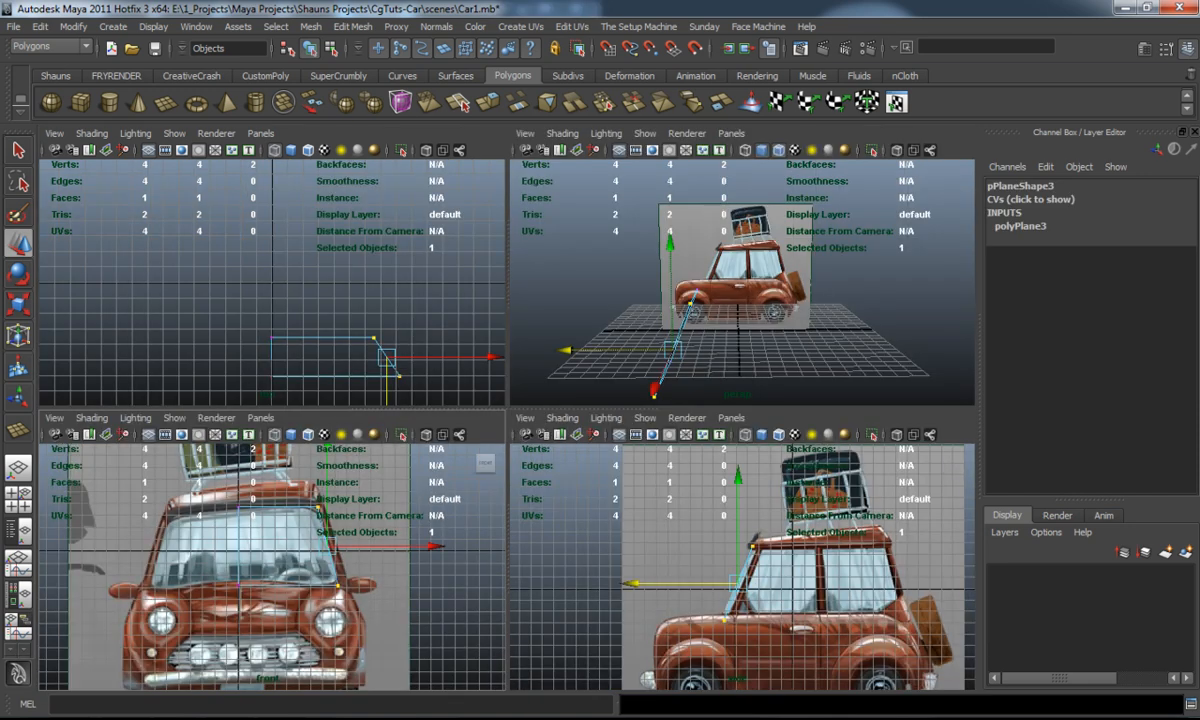
key("space")
scroll(500, 420, "up", 3)
scroll(500, 420, "up", 3)
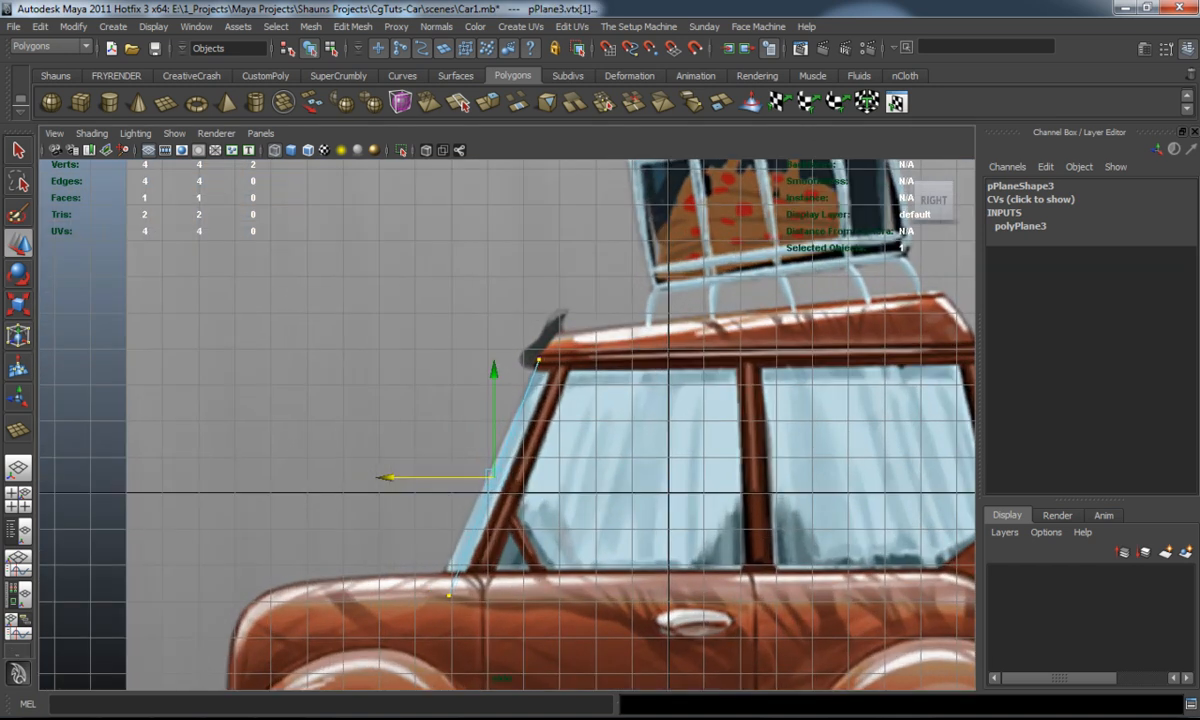
Move the plane's bottom corners onto the pillar base and windshield edge, then inspect in perspective.
left_click(540, 358)
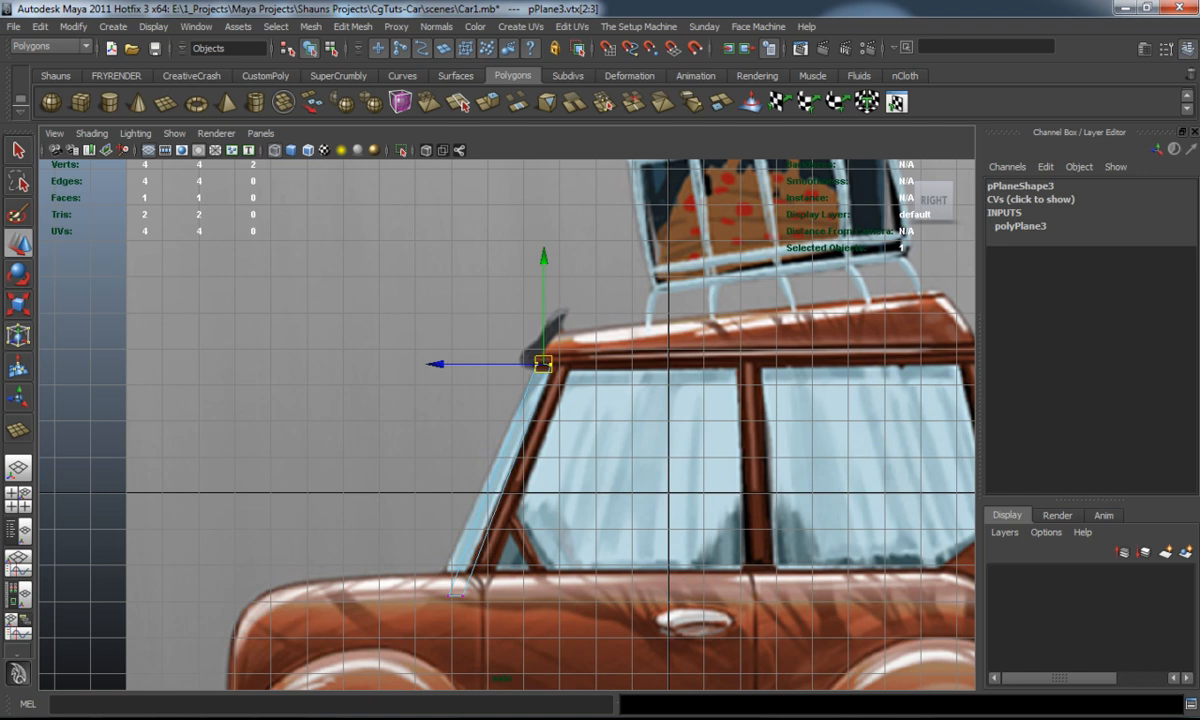
left_click_drag(425, 575, 480, 615)
left_click_drag(400, 596, 388, 596)
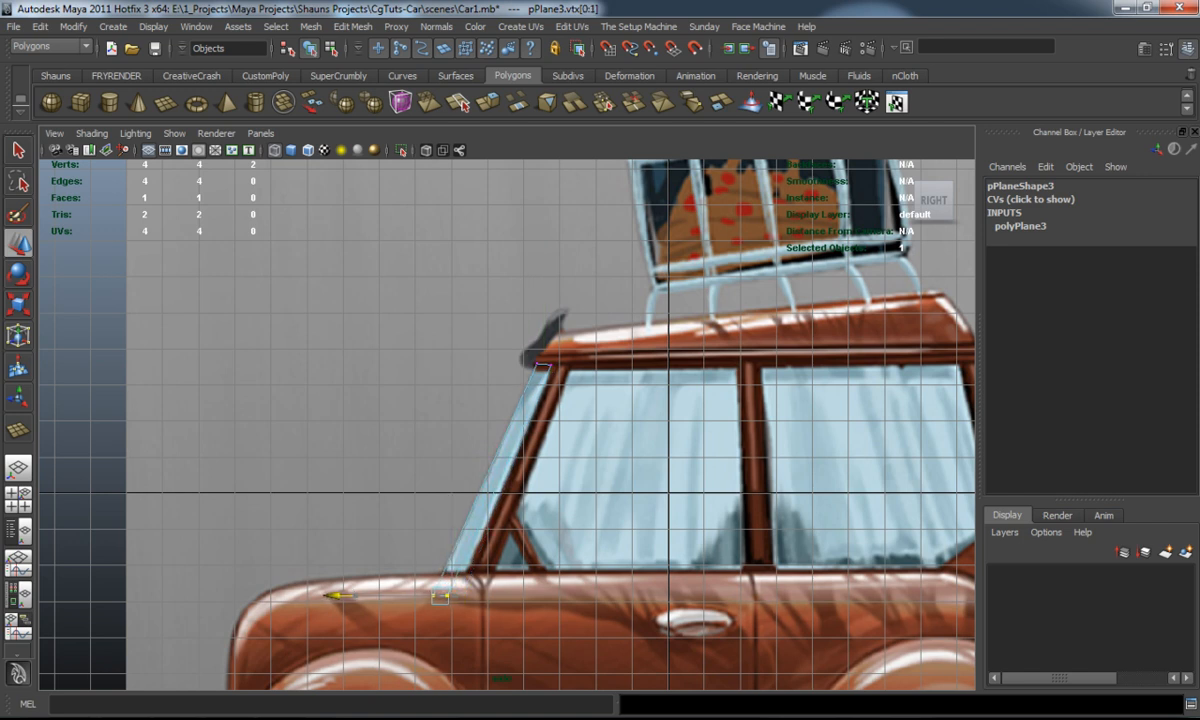
left_click(300, 420)
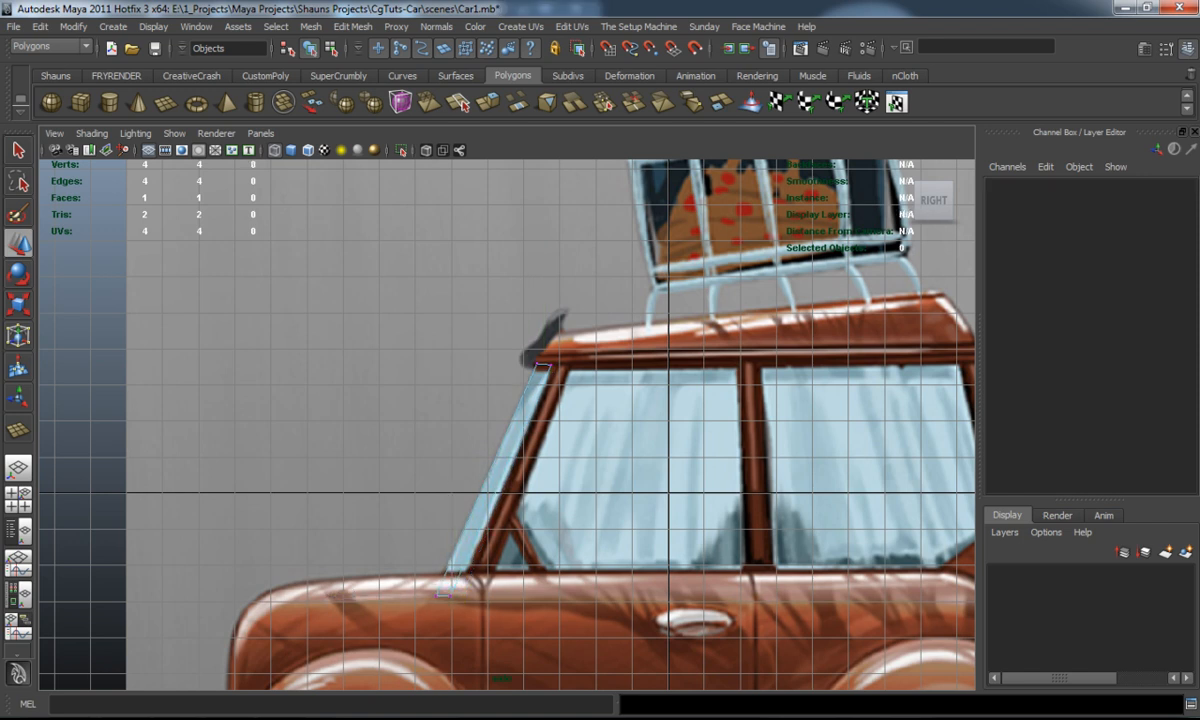
mouse_move(447, 578)
left_mouse_down()
mouse_move(470, 615)
mouse_move(505, 480)
left_mouse_up()
left_click_drag(395, 480, 398, 480)
key("space")
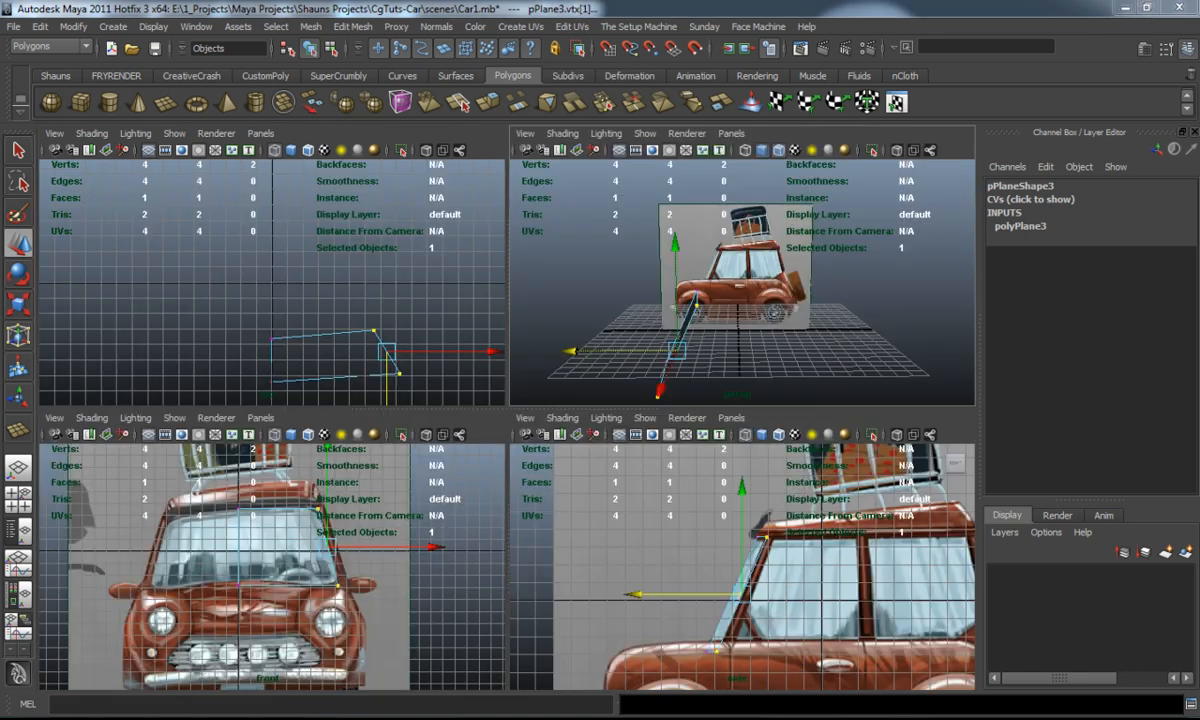
key("space")
mouse_move(500, 400)
left_mouse_down("alt")
mouse_move(400, 420)
mouse_move(450, 380)
left_mouse_up("alt")
Insert a vertical edge loop across the windshield plane and go to an enlarged front view.
left_click_drag(700, 550, 720, 540, "alt")
left_click(760, 600)
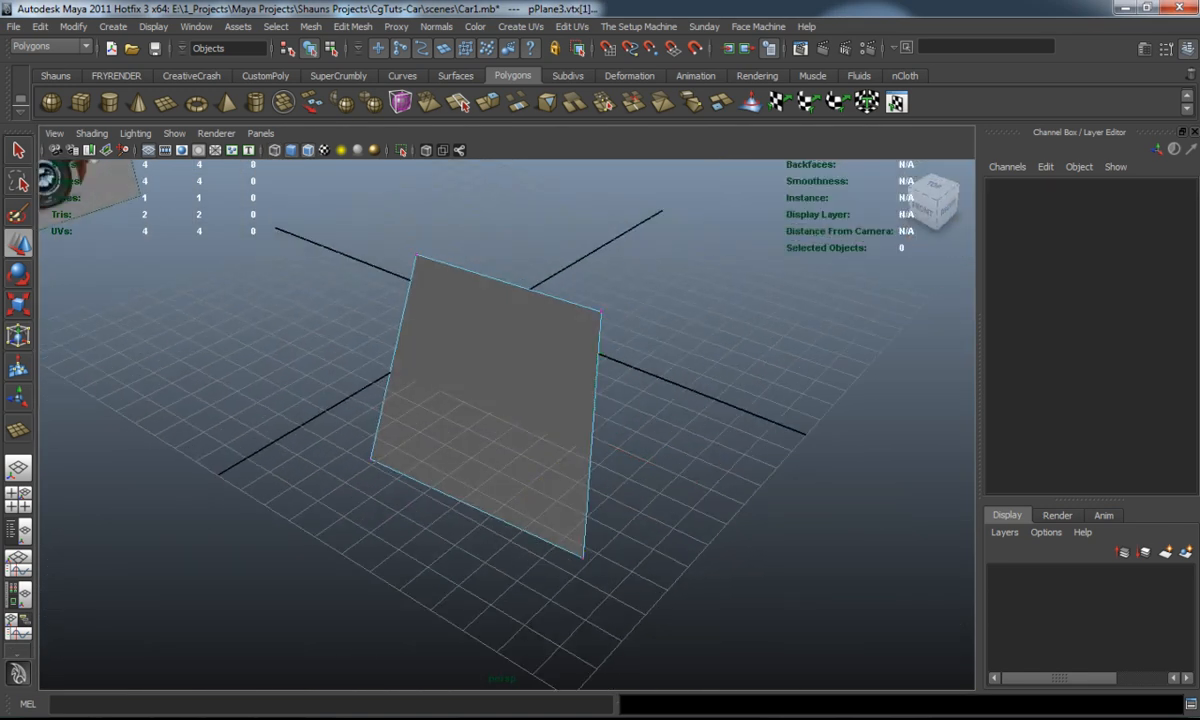
left_click(55, 75)
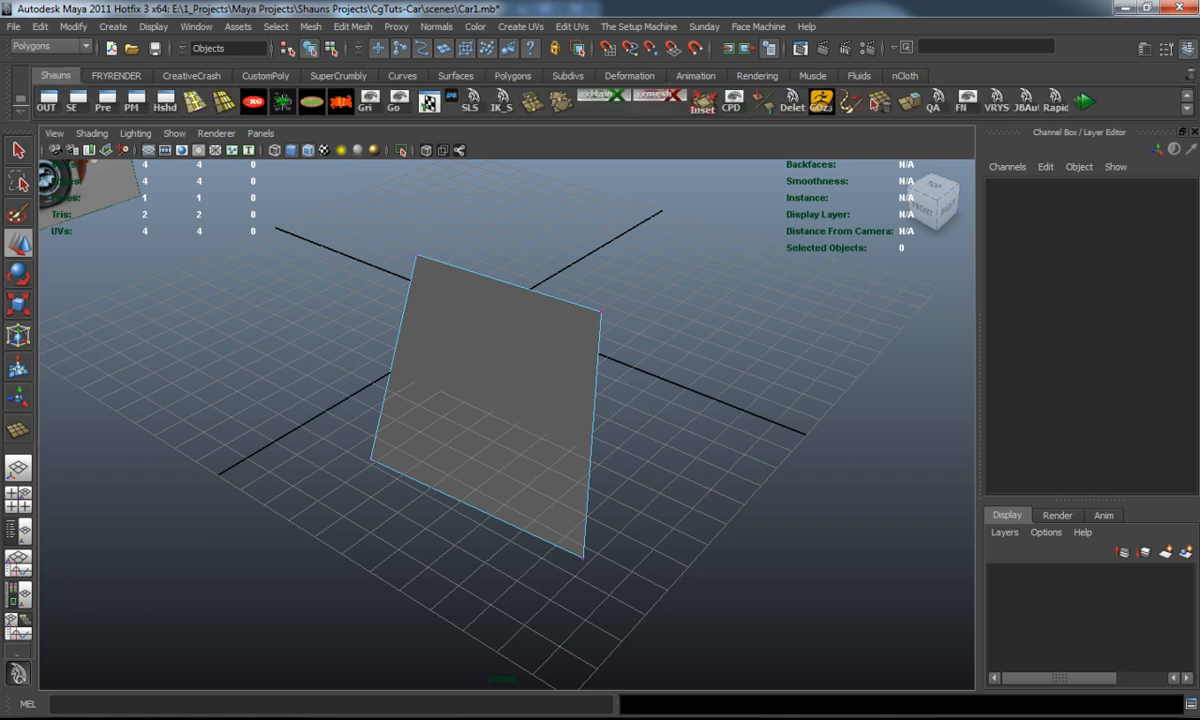
left_click(193, 100)
left_click(459, 500)
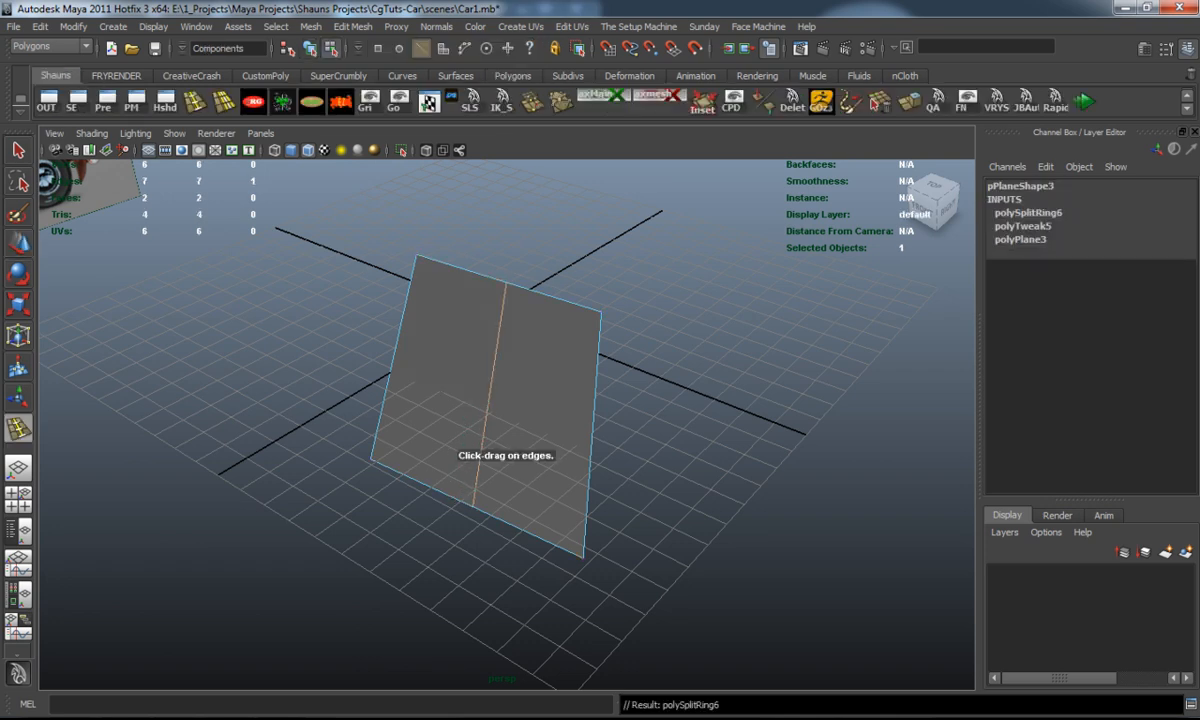
left_click_drag(509, 455, 470, 470, "alt")
key("w")
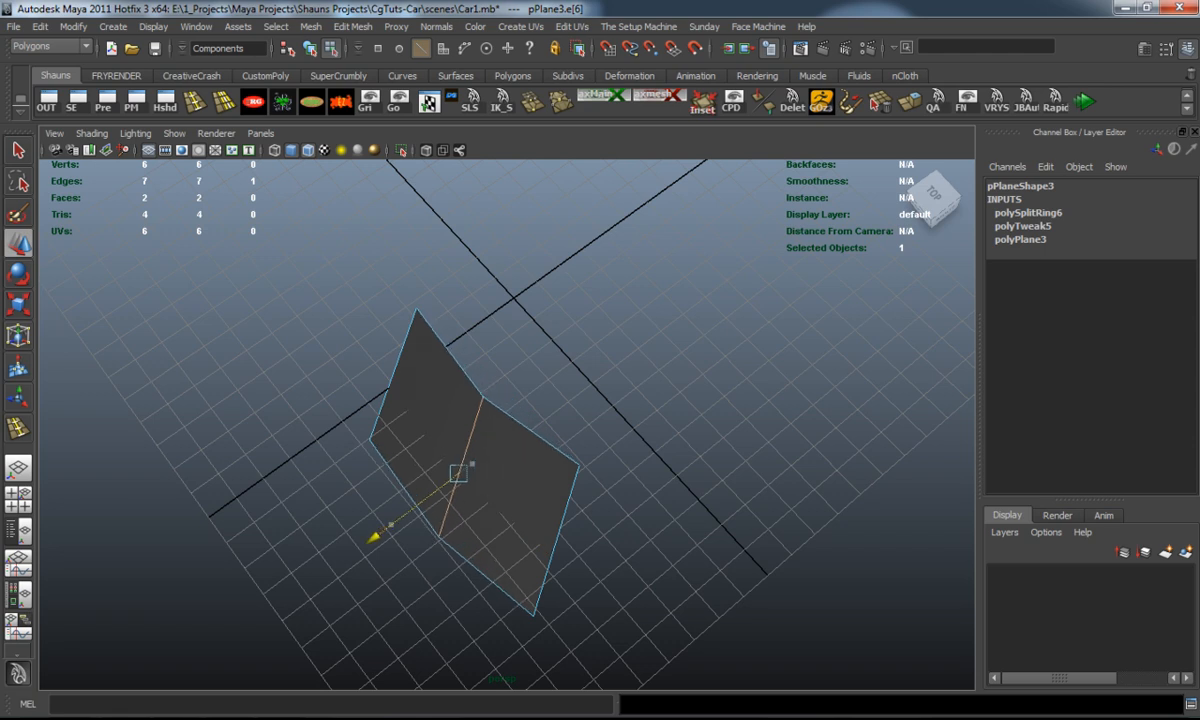
left_click(352, 500)
left_click_drag(500, 400, 406, 491, "alt")
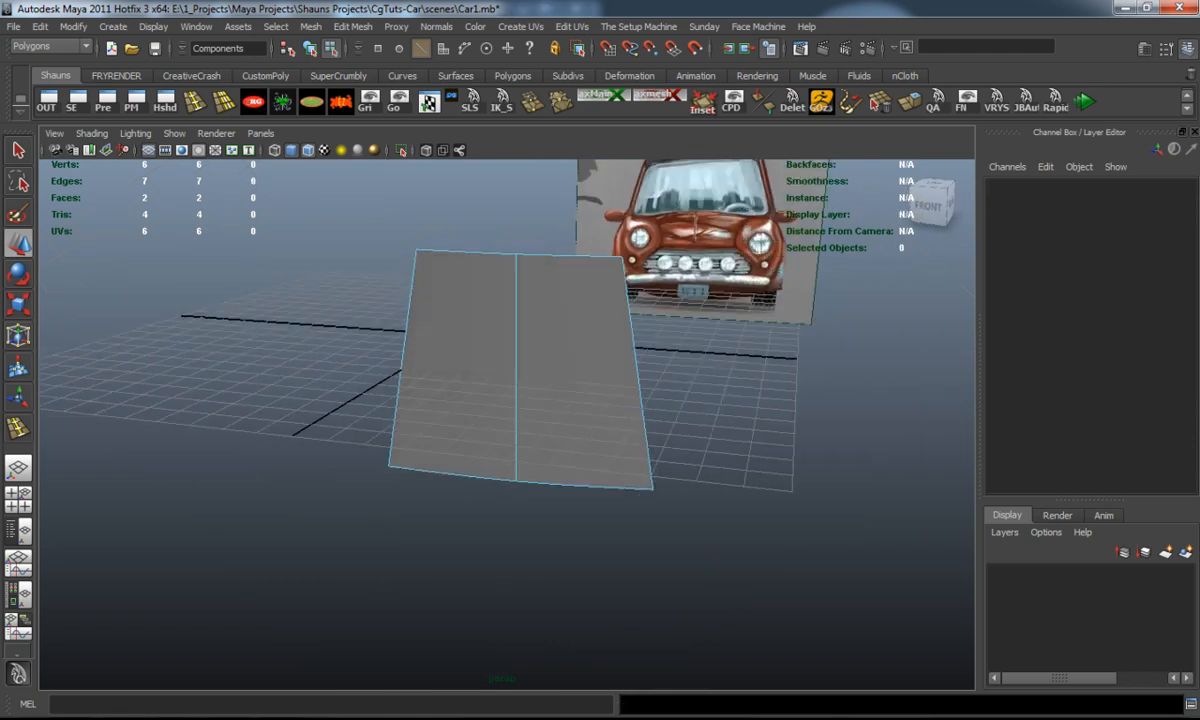
key("space")
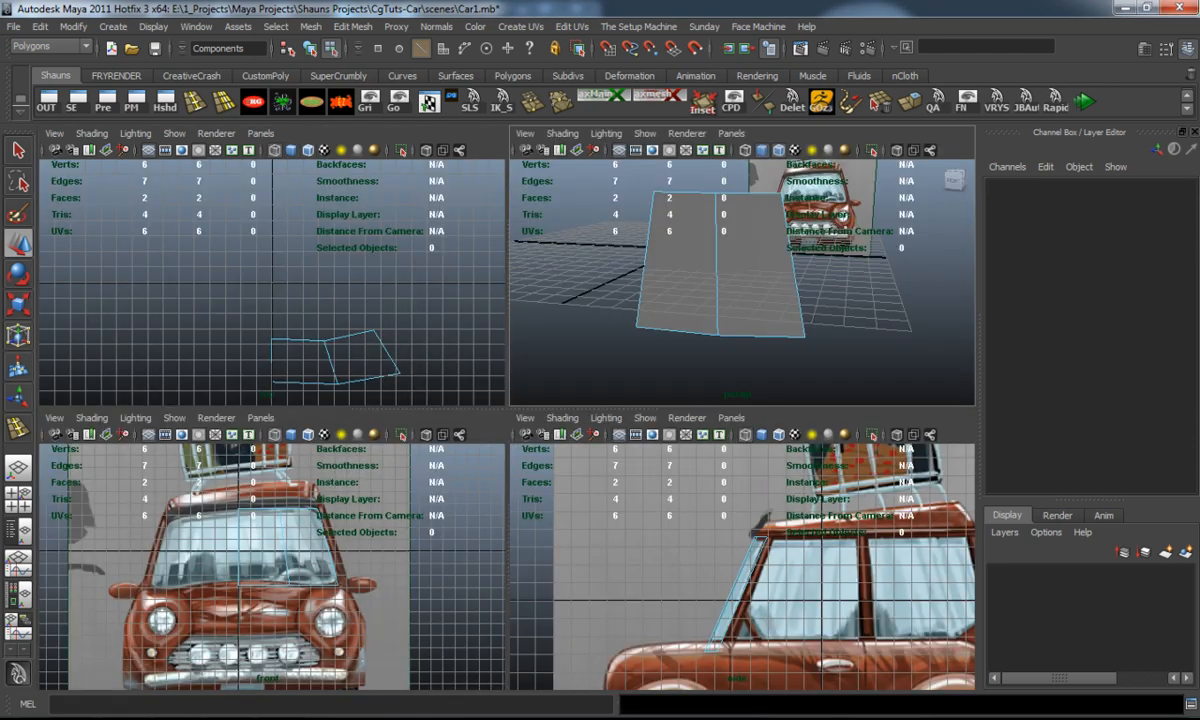
key("space")
scroll(406, 491, "up", 2)
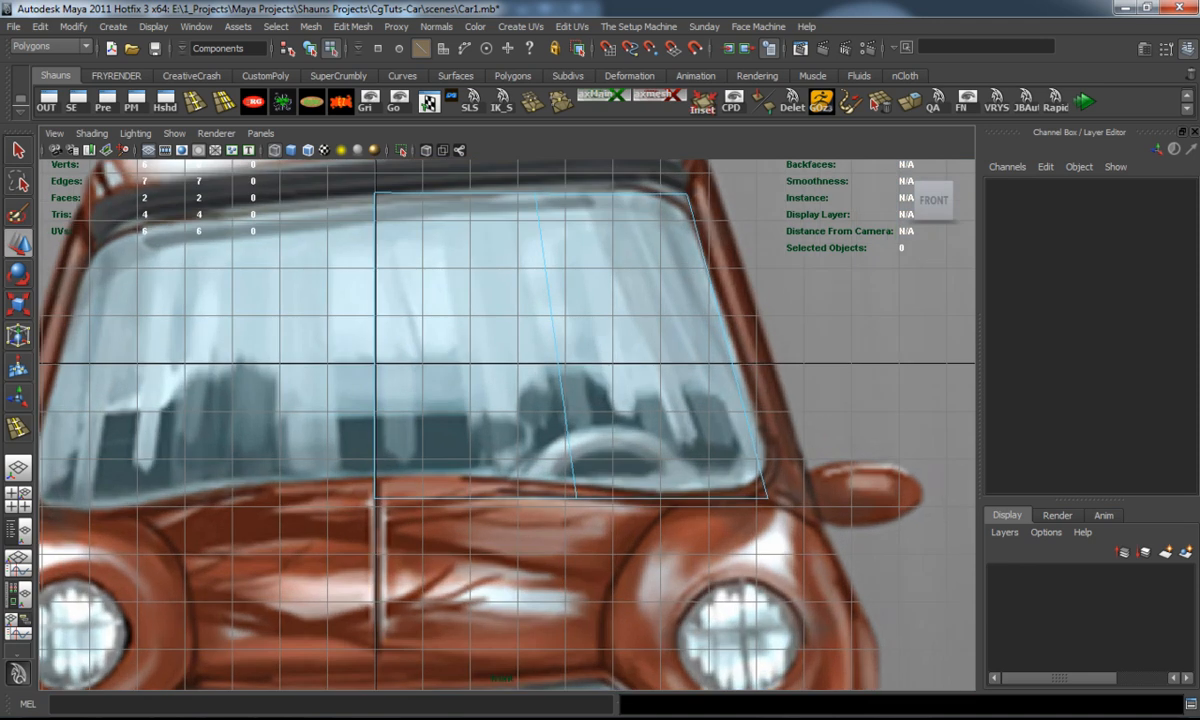
Raise the plane's three bottom vertices onto the windshield base and its right corner.
right_click_drag(535, 455, 495, 445)
left_click(375, 497)
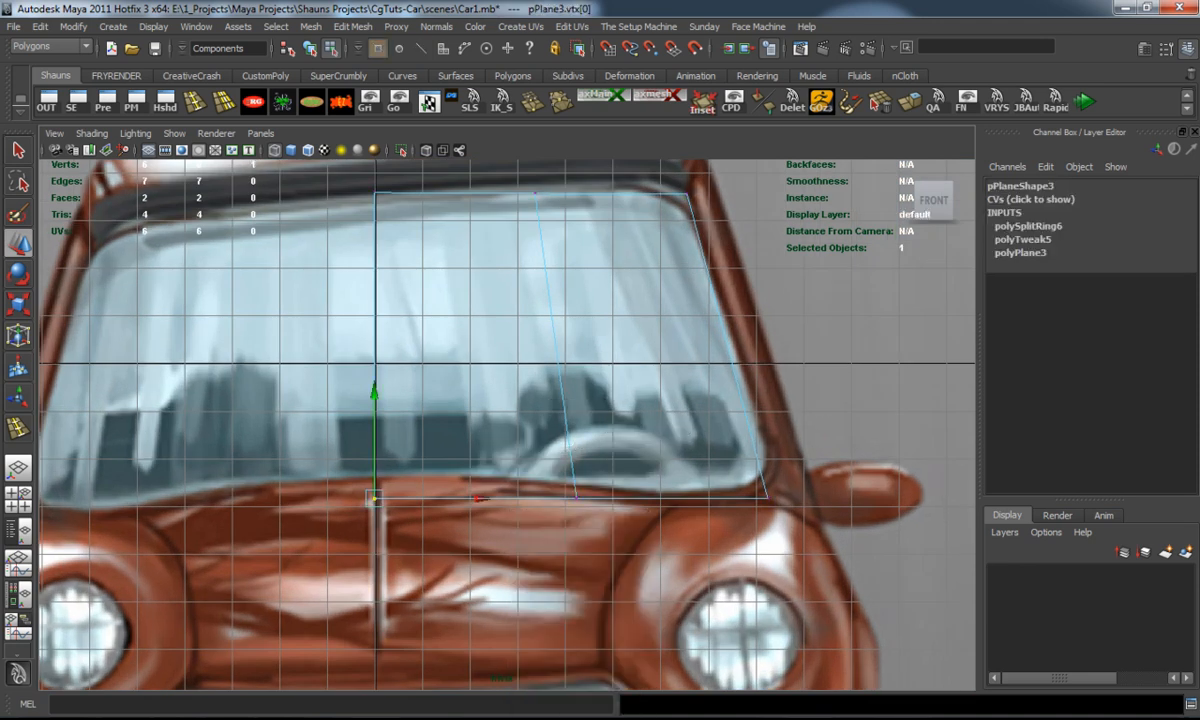
left_click_drag(375, 420, 375, 400)
left_click(576, 497)
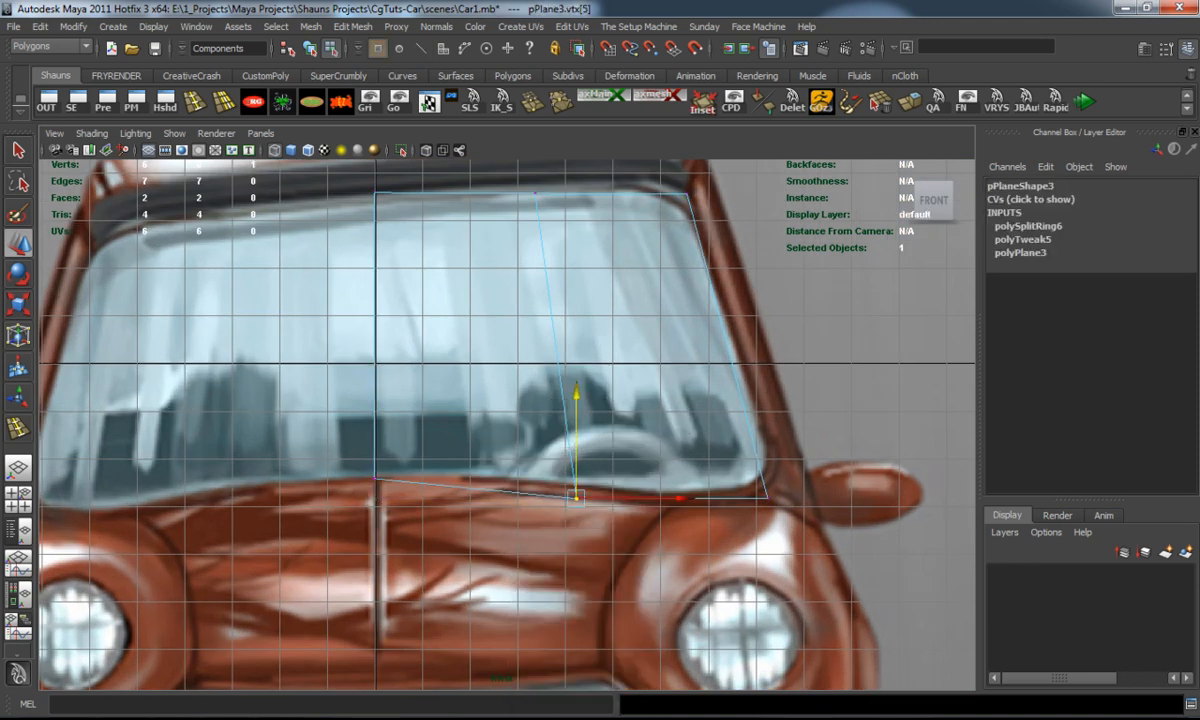
left_click_drag(576, 430, 576, 417)
left_click(767, 497)
left_click_drag(767, 497, 758, 484)
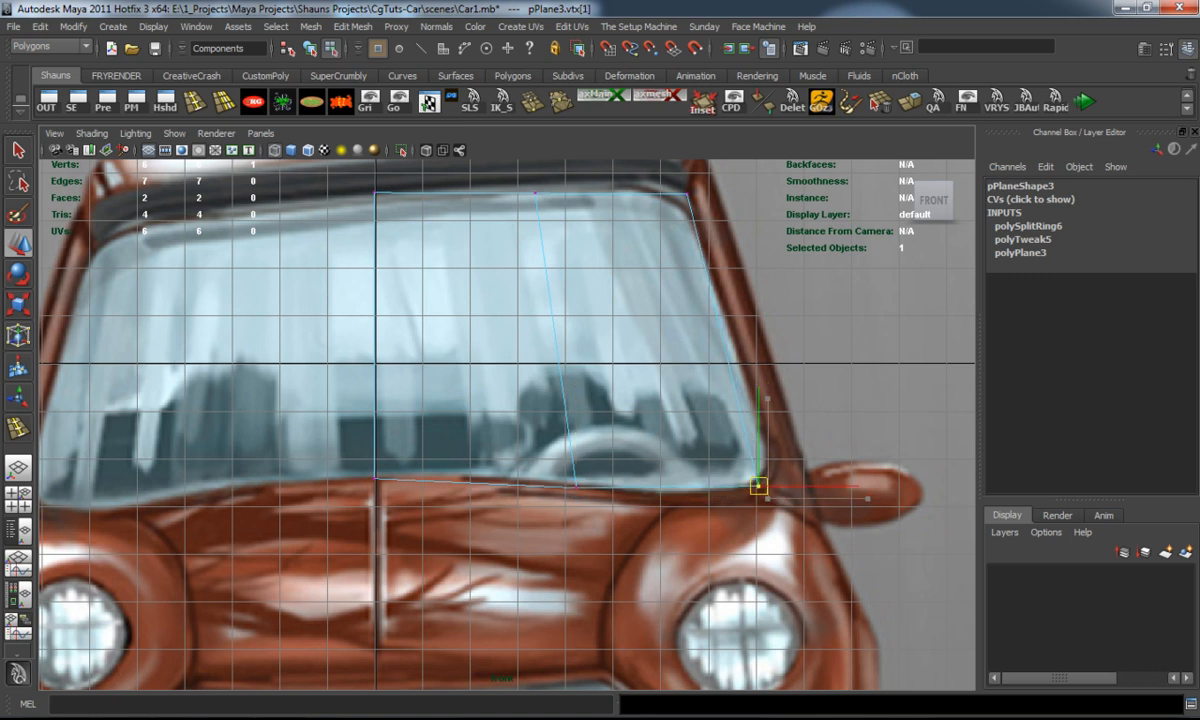
left_click(711, 455)
Insert a horizontal edge loop and move the bottom-right vertex onto the glass corner.
left_click(190, 98)
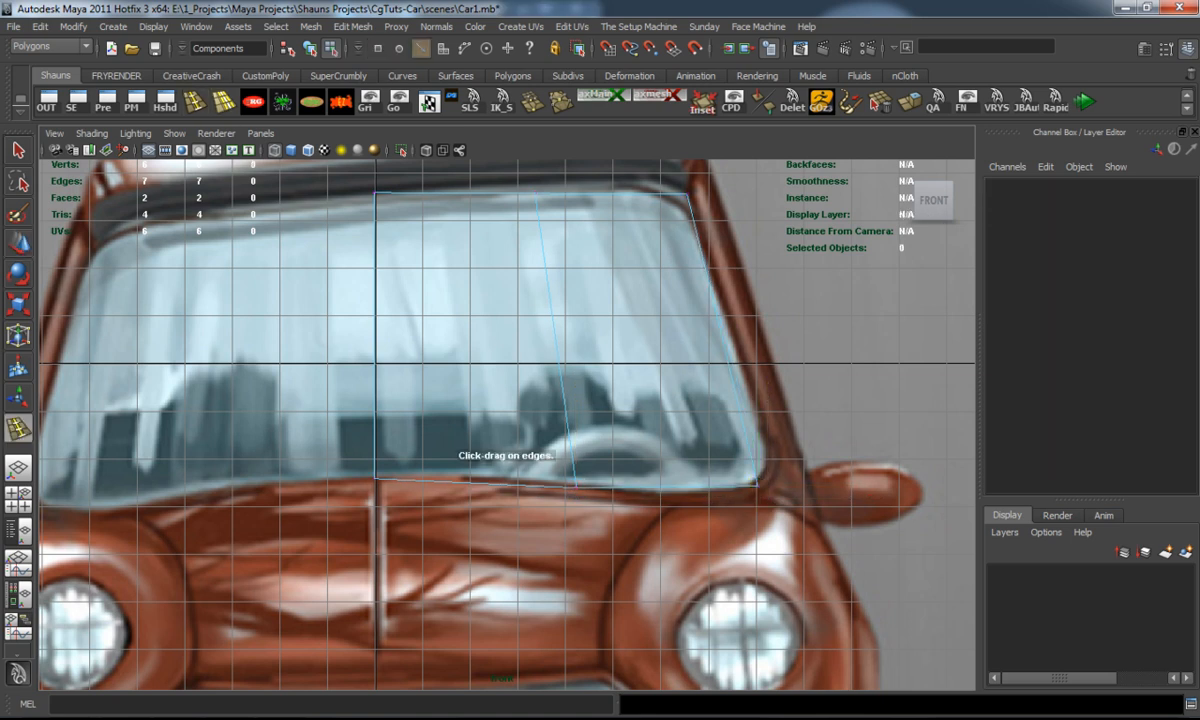
left_click(546, 266)
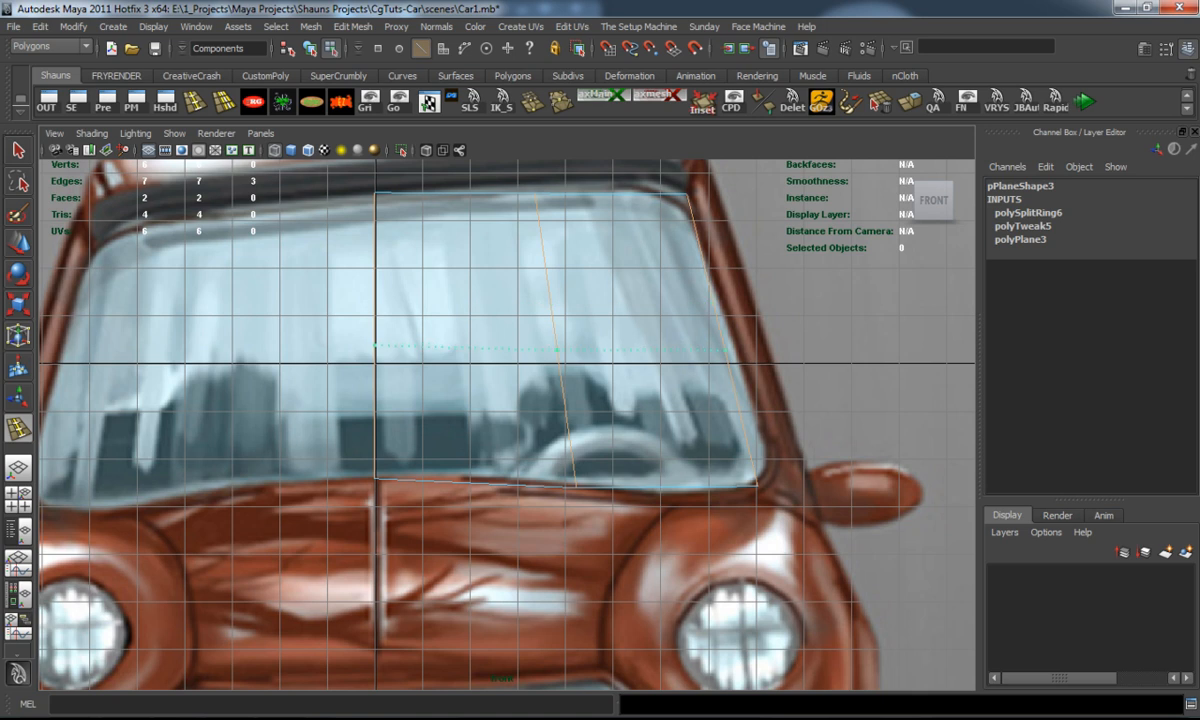
left_click_drag(556, 344, 556, 342)
key("w")
right_click(684, 330)
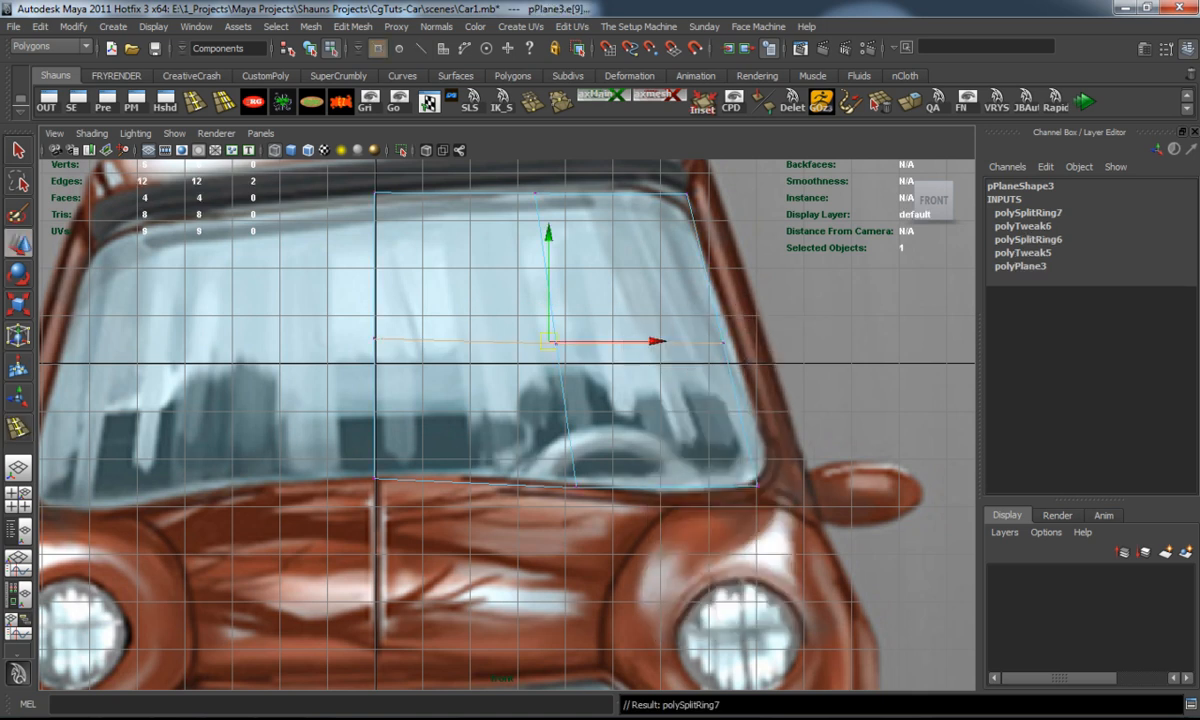
left_click(737, 343)
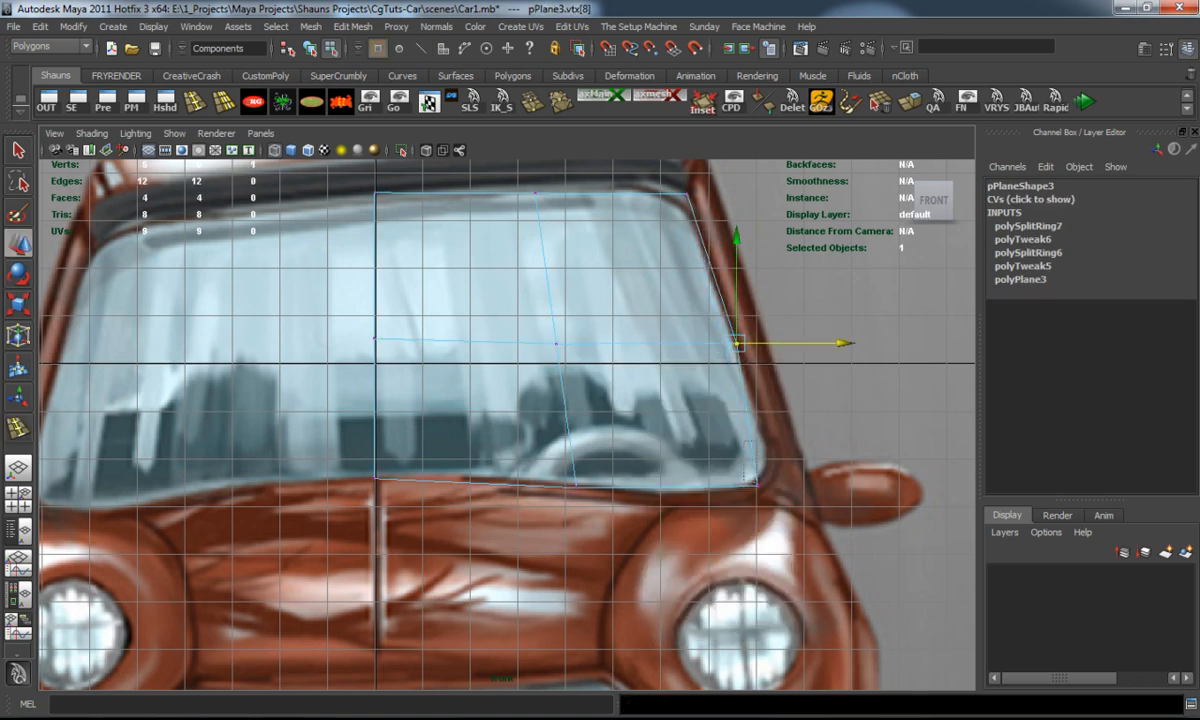
mouse_move(767, 496)
left_mouse_down()
mouse_move(745, 441)
mouse_move(769, 460)
left_mouse_up()
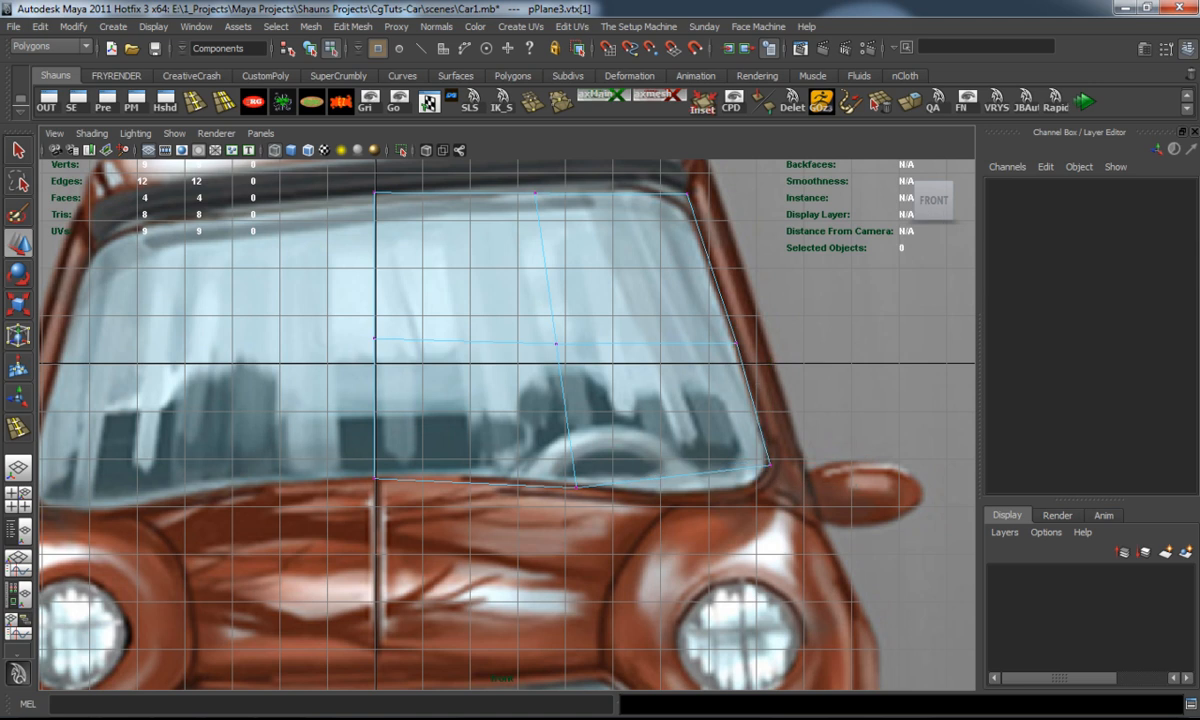
left_click(677, 199)
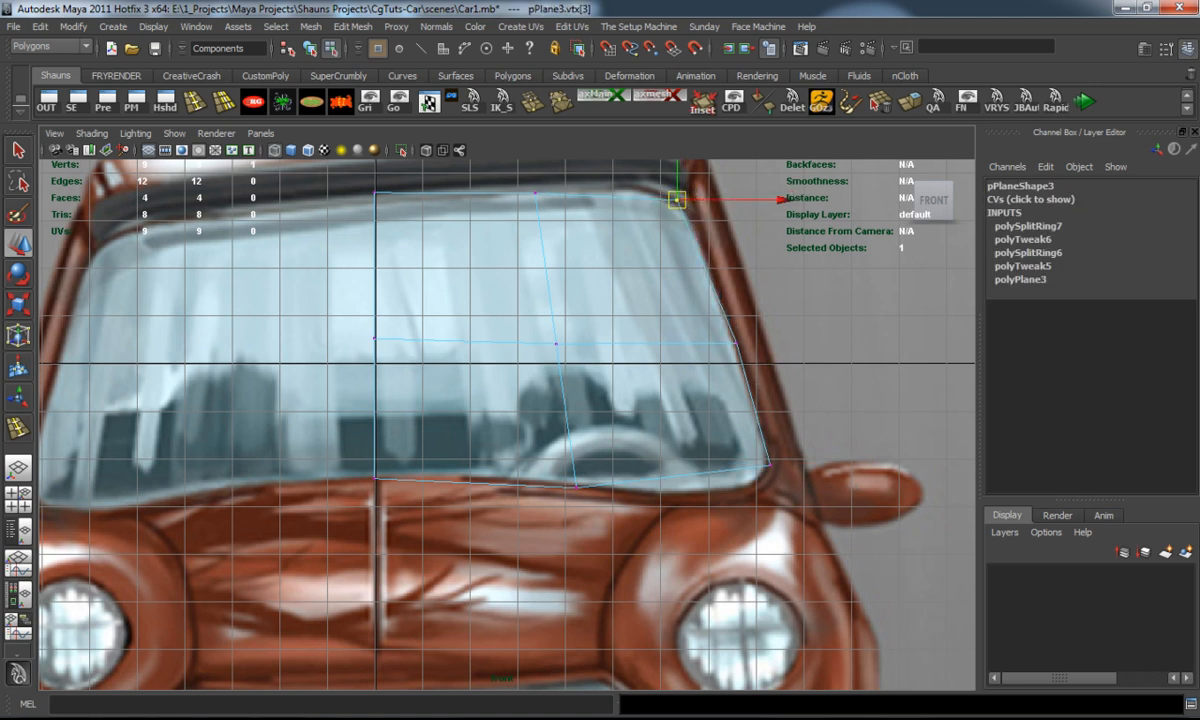
Insert another vertical edge loop and pull its bottom vertex down to the windshield's bottom edge.
key("y")
left_click_drag(612, 197, 610, 197)
key("w")
right_click_drag(652, 382, 631, 398)
left_click(678, 476)
left_click_drag(678, 476, 704, 494)
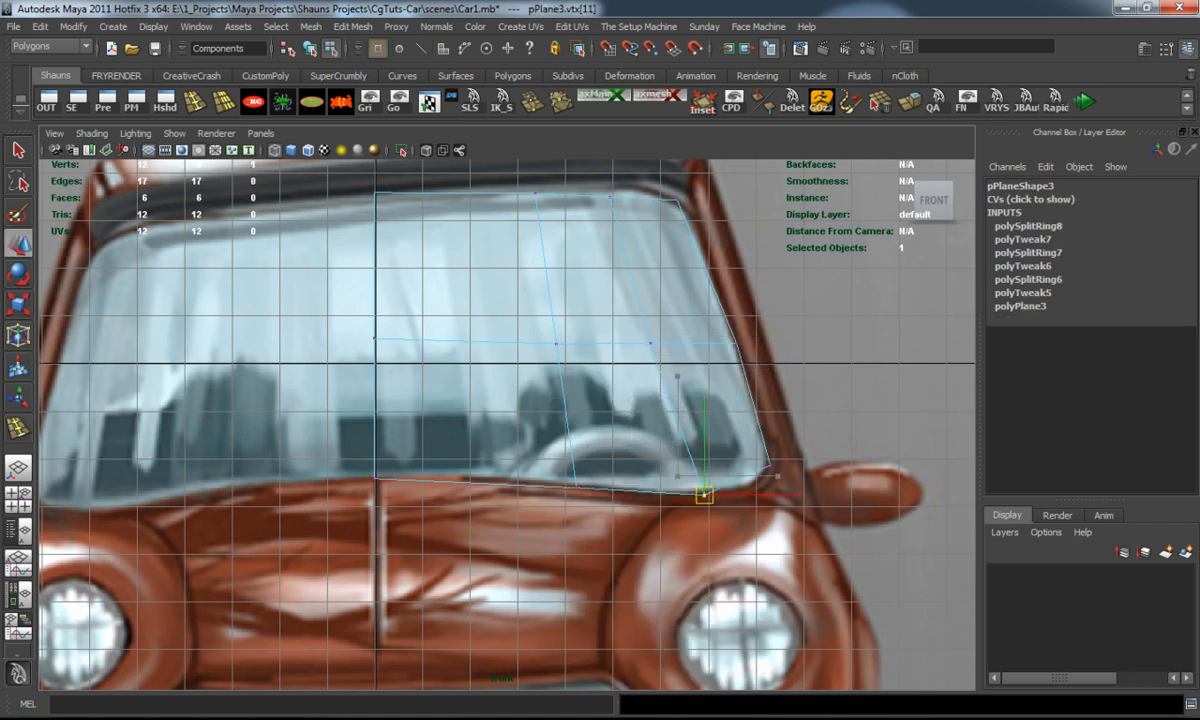
left_click(850, 420)
middle_click_drag(600, 400, 587, 451, "alt")
key("1")
Insert a further vertical edge loop and nudge the right corner vertex onto the glass corner.
key("y")
left_click_drag(448, 533, 453, 531)
key("w")
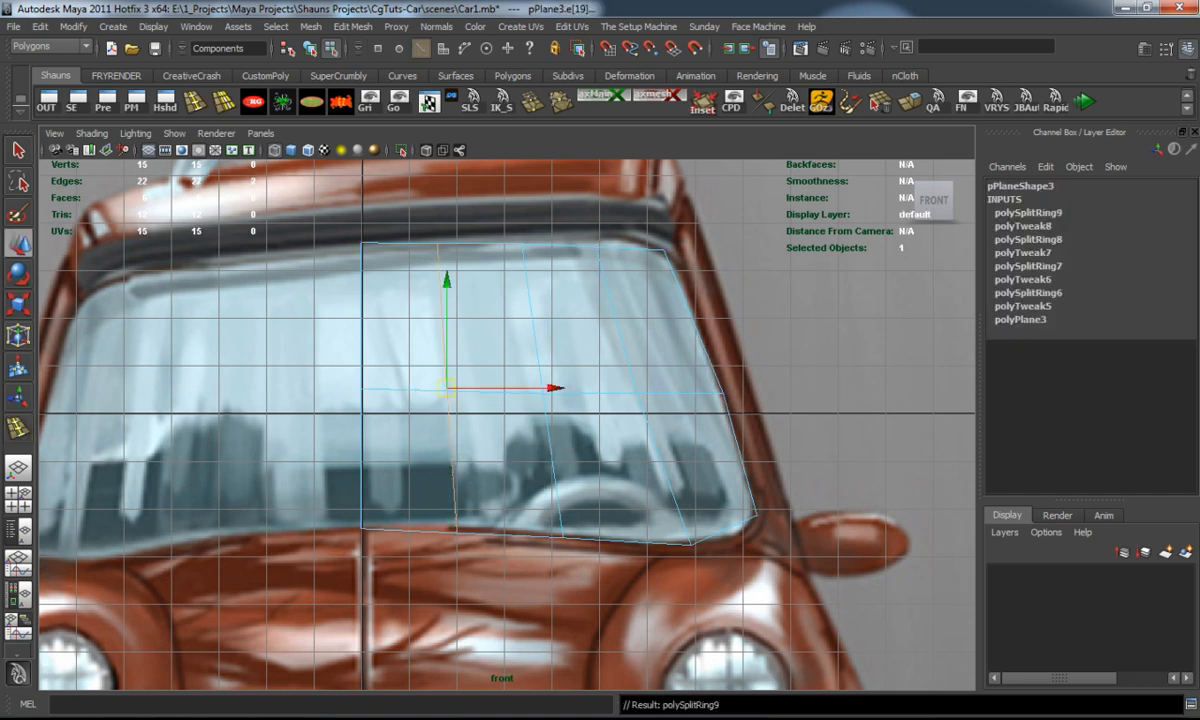
right_click(450, 446)
right_click_drag(450, 446, 387, 446)
left_click(456, 526)
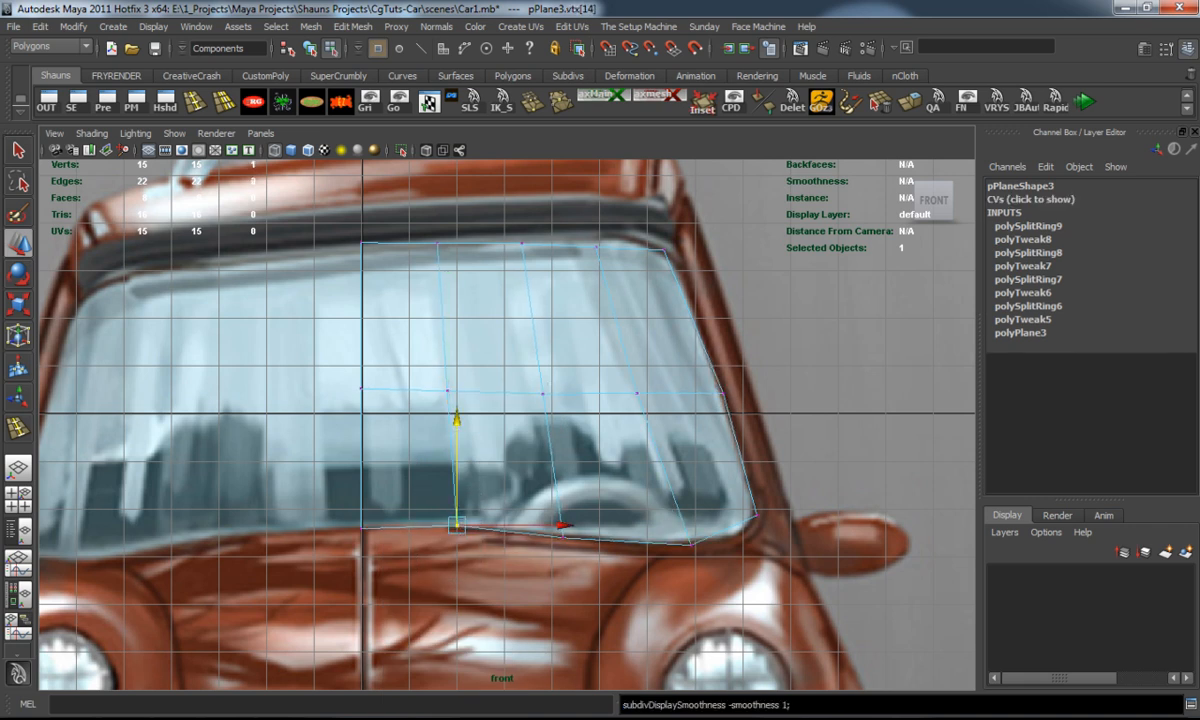
left_click(757, 515)
left_click_drag(757, 515, 753, 521)
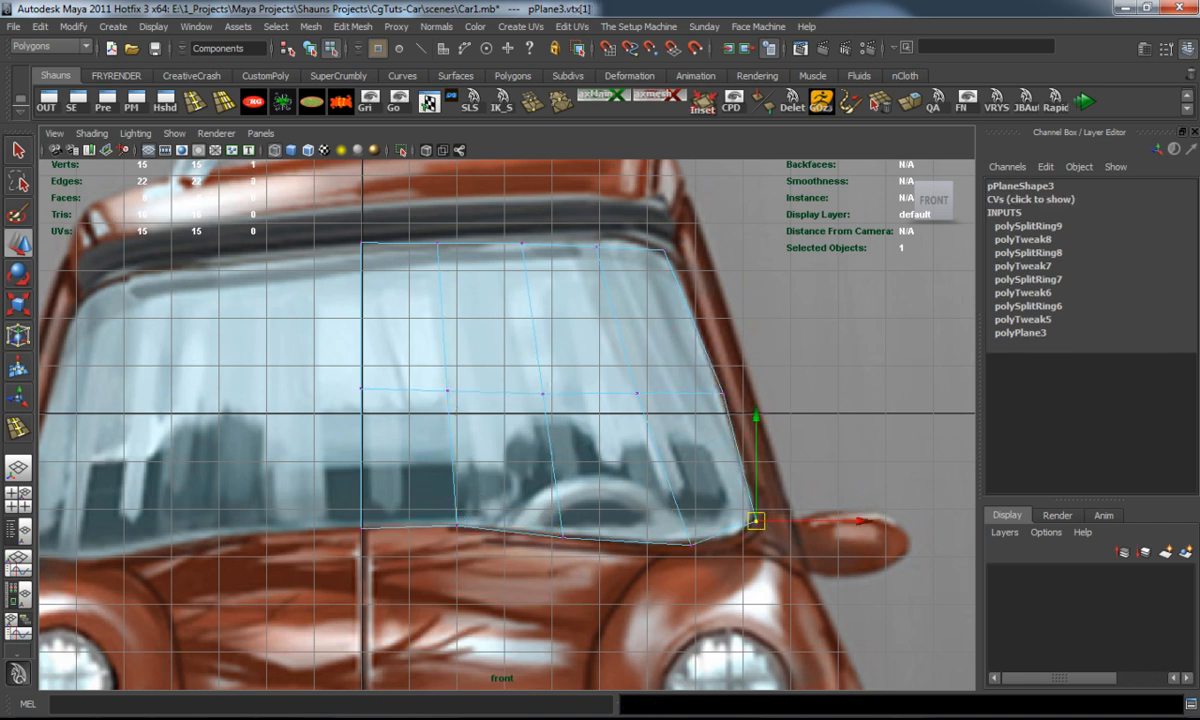
left_click(420, 465)
Adjust the top-edge vertices one by one to follow the curved roofline.
left_click(361, 242)
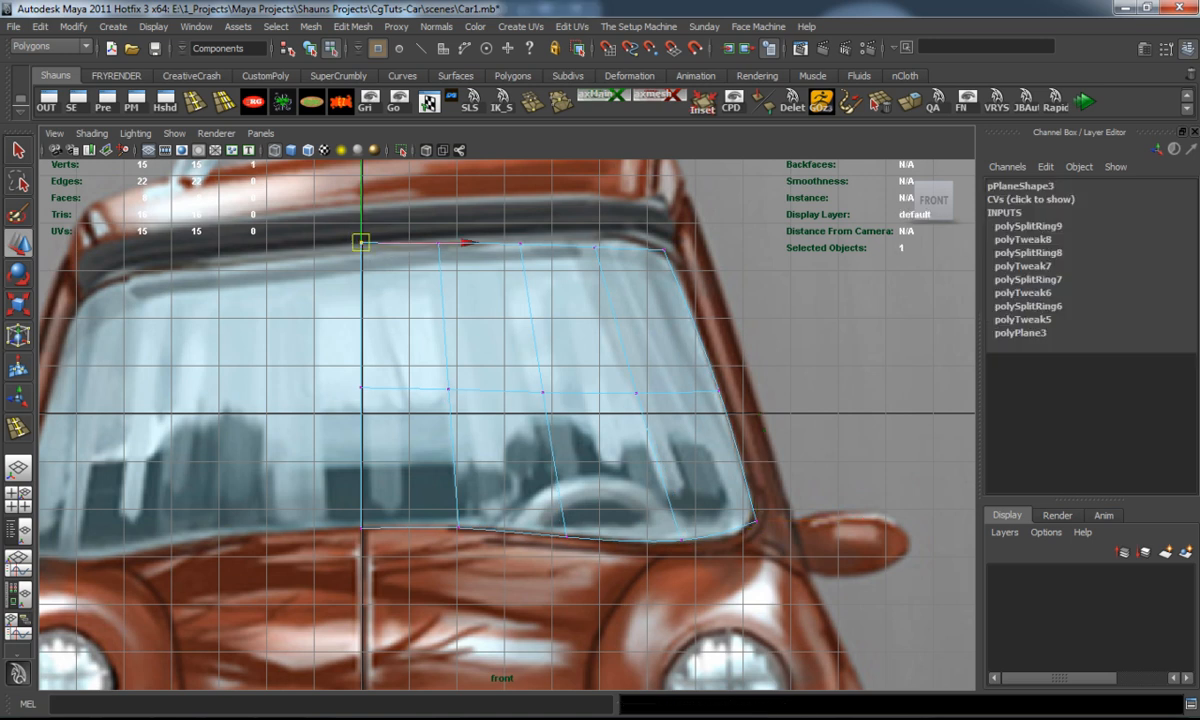
left_click(437, 242)
left_click_drag(545, 272, 596, 231)
left_click(596, 246)
left_click(686, 268)
In the side view scale the pillar-top vertices to shape the top of the pillar.
key("1")
key("space")
key("space")
scroll(500, 400, "up", 3)
key("3")
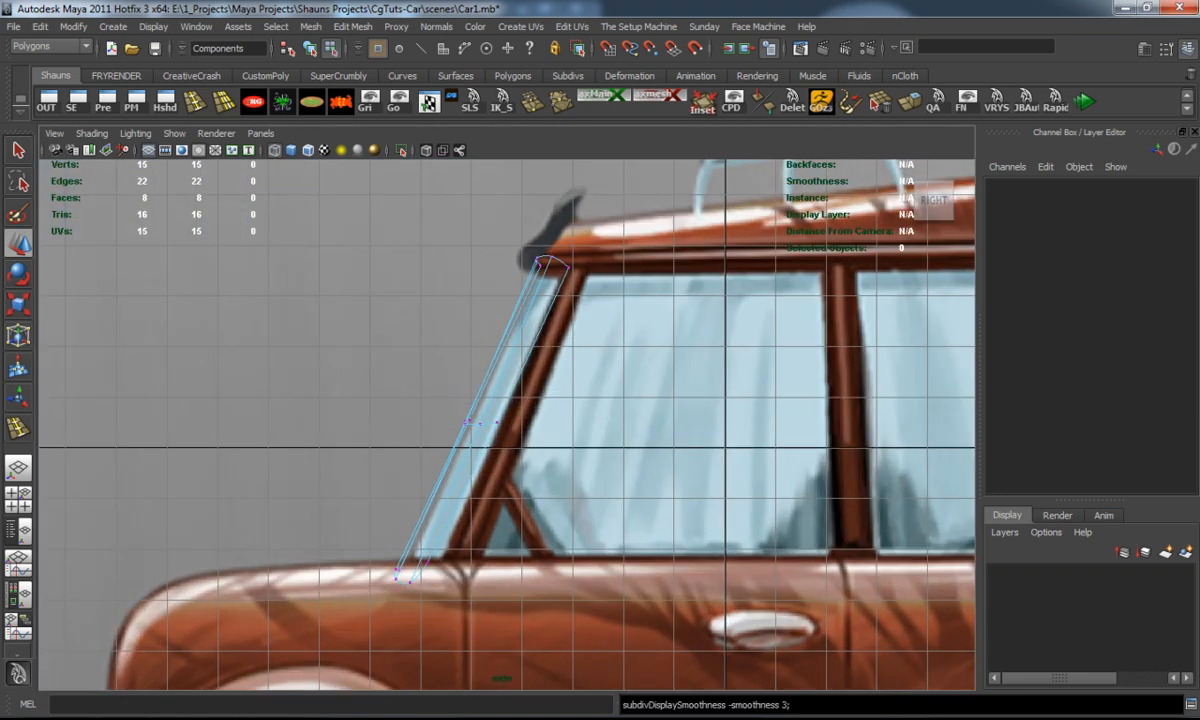
middle_click_drag(540, 400, 471, 419, "alt")
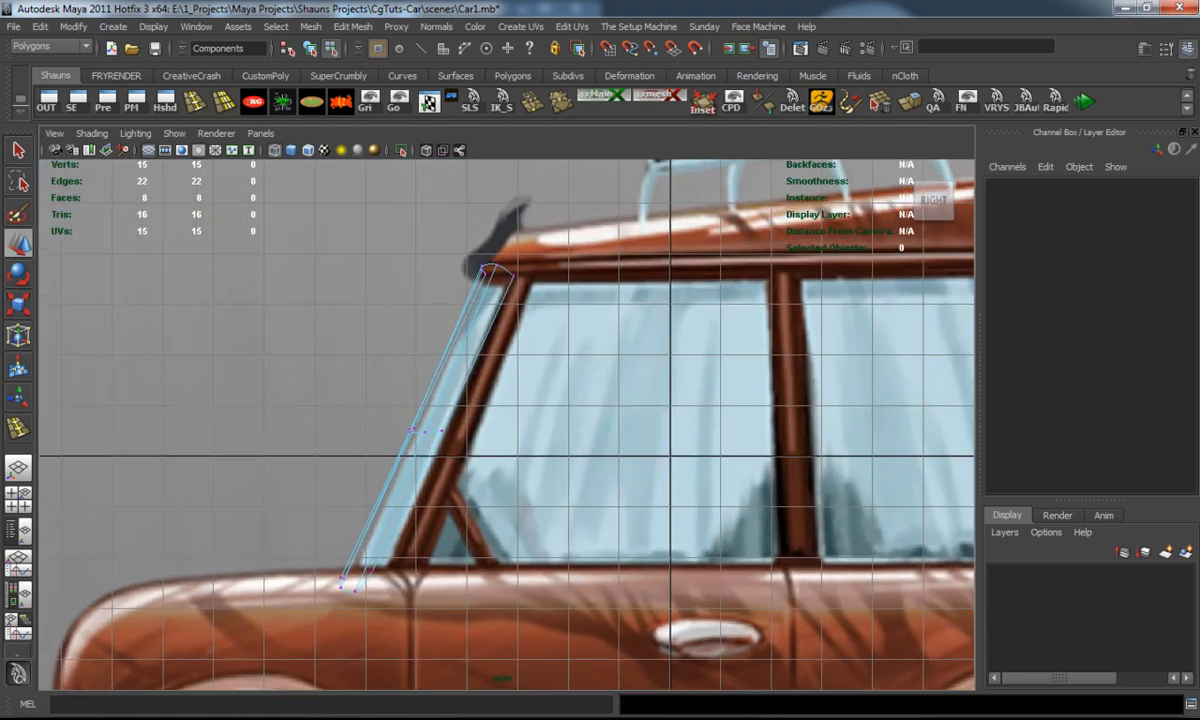
left_click_drag(400, 243, 562, 316)
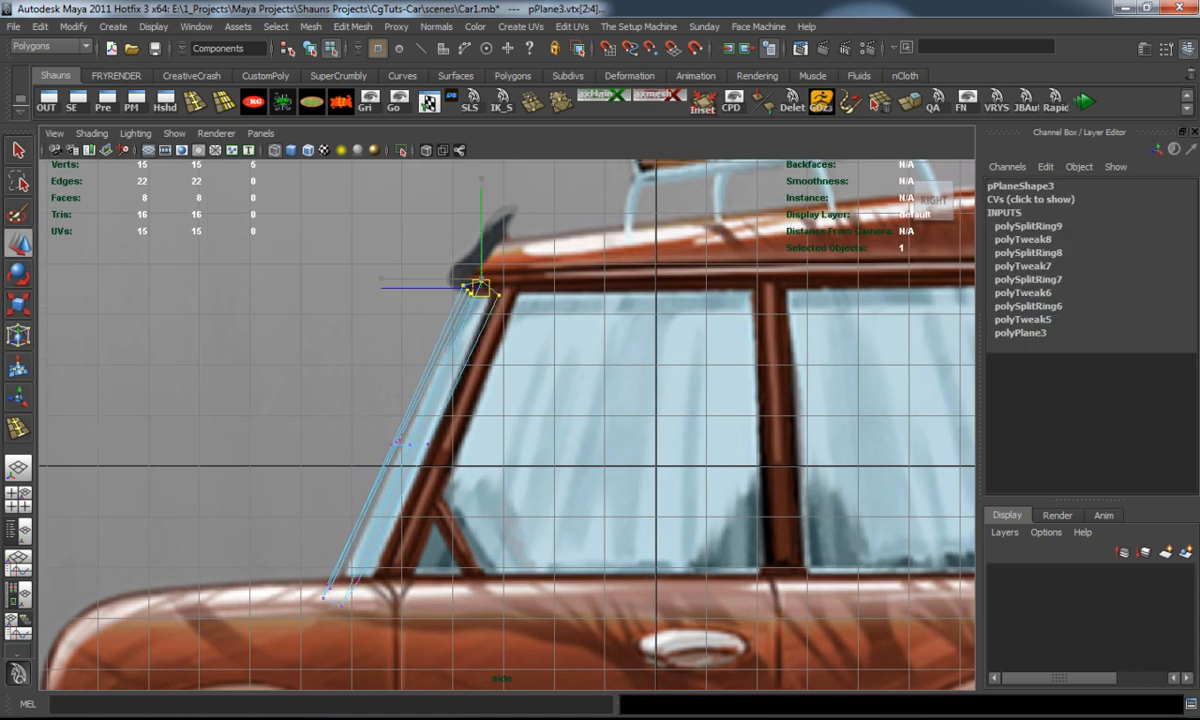
key("r")
left_click(250, 400)
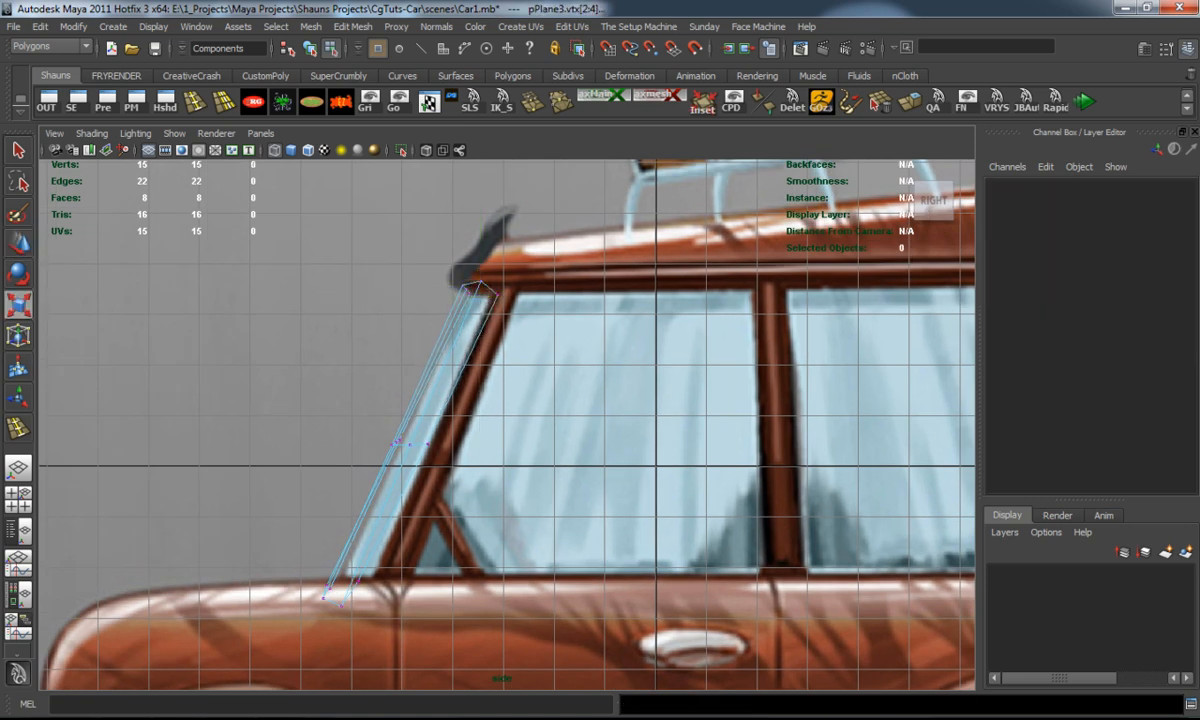
middle_click_drag(500, 450, 450, 330, "alt")
scroll(505, 425, "up", 2)
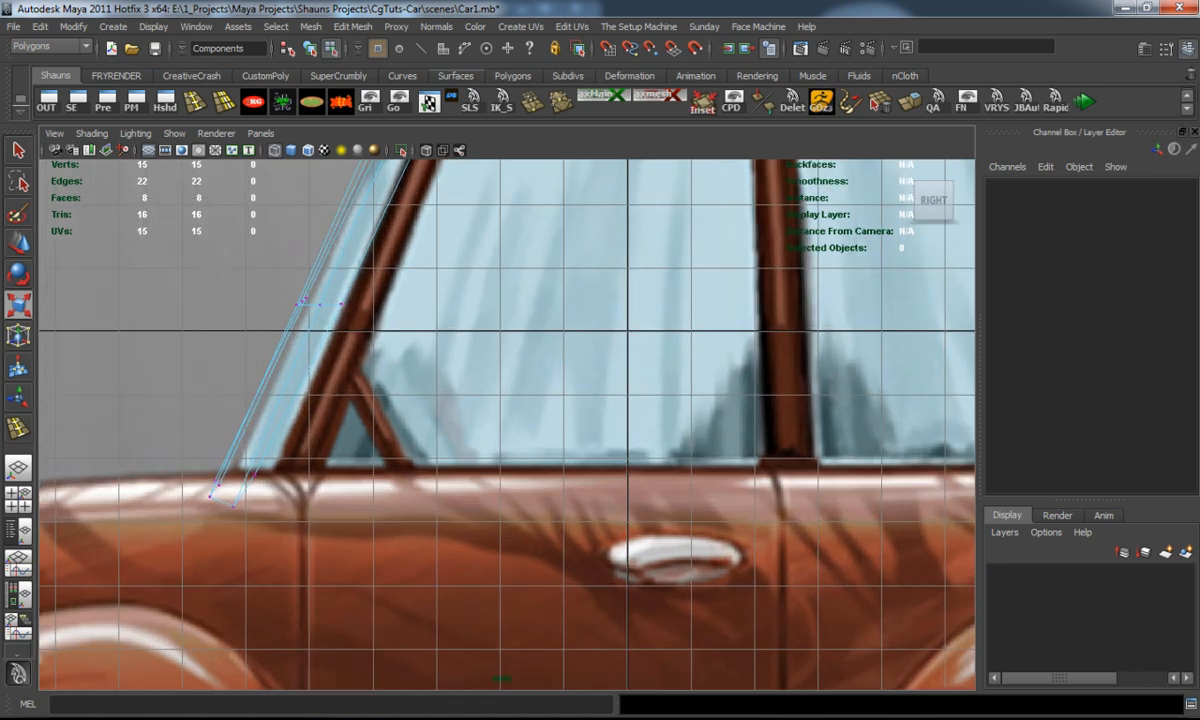
Create a narrow plane along the door's top edge and slide it out to the car's side in the front view.
left_click(512, 75)
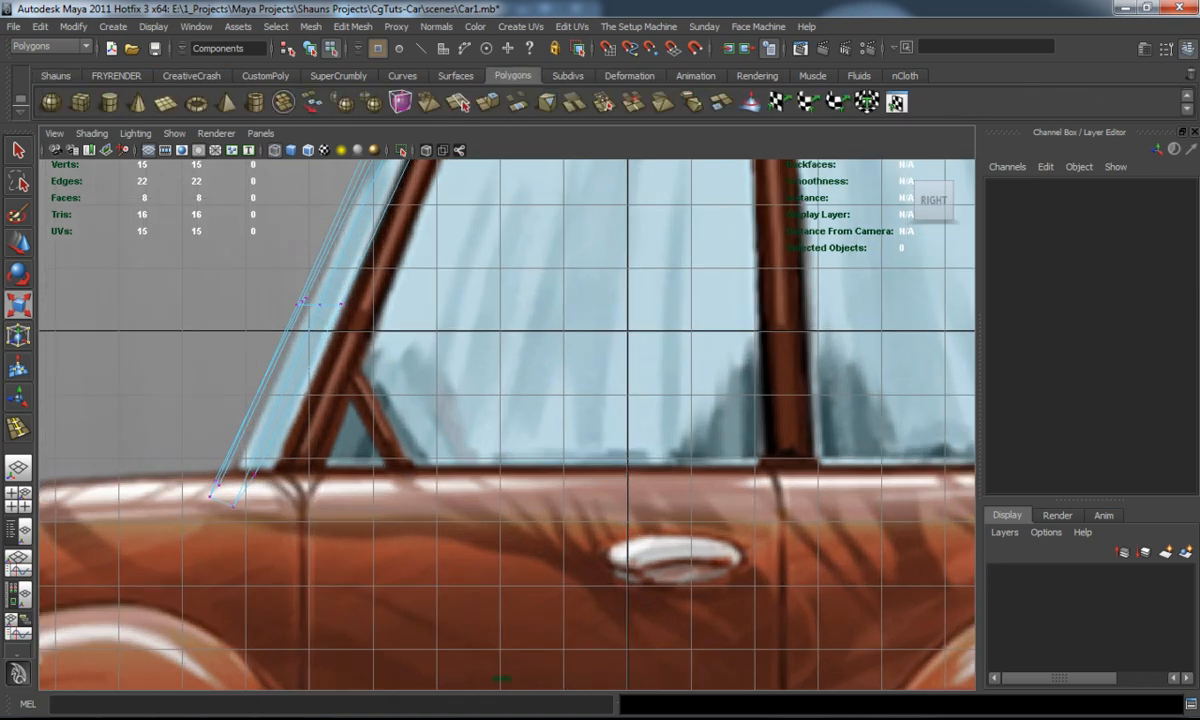
left_click(166, 102)
left_click_drag(302, 466, 308, 488)
left_click_drag(419, 528, 775, 495)
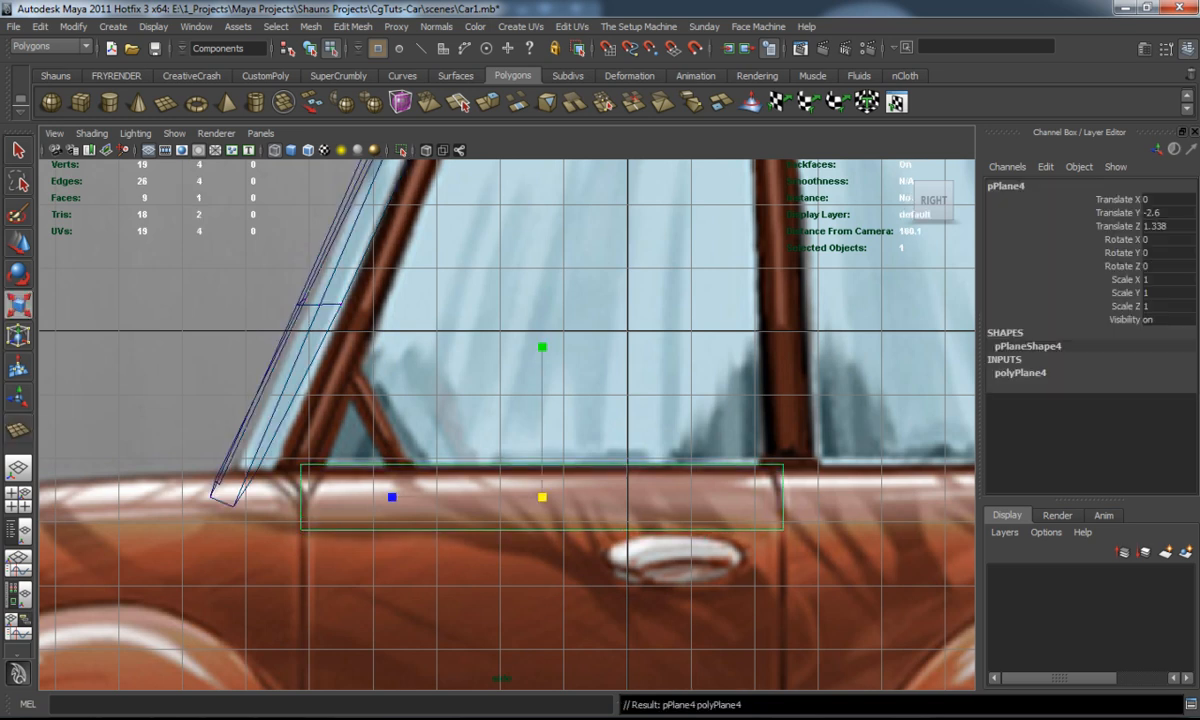
key("space")
key("space")
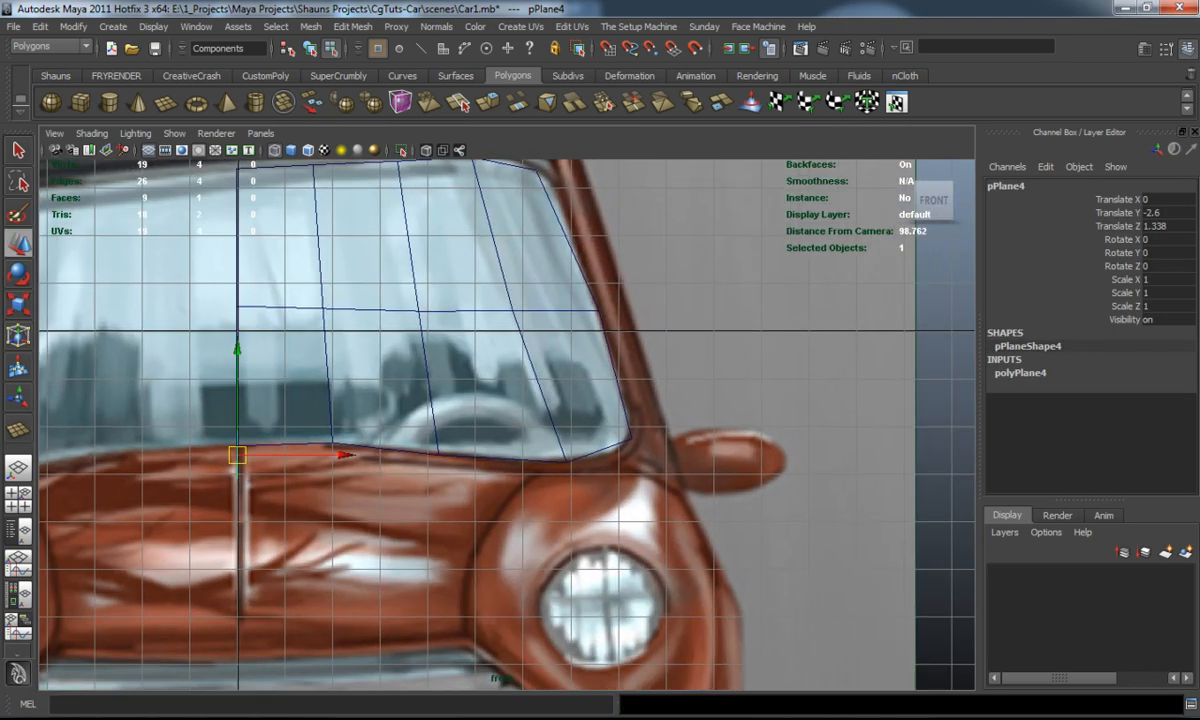
left_click(300, 420)
key("ctrl+z")
left_click_drag(310, 455, 747, 455)
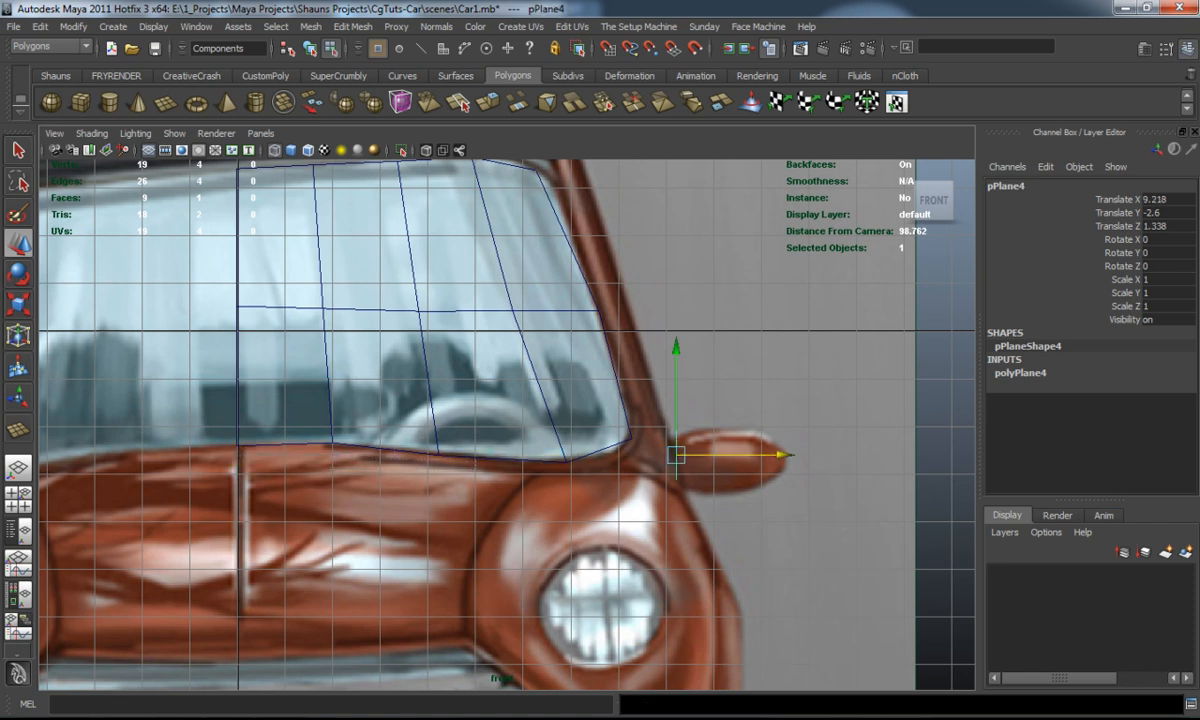
key("space")
Move a vertex of the new strip left to the body edge and check both planes in perspective.
right_click(625, 495)
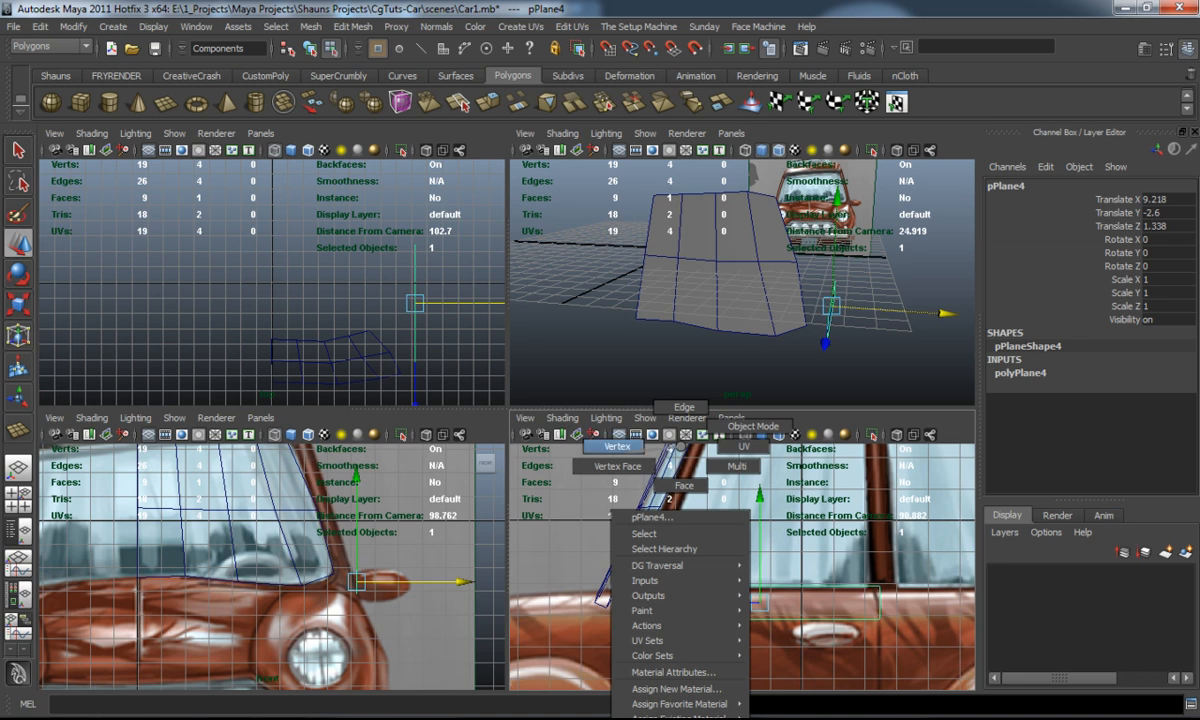
left_click(625, 495)
left_click_drag(340, 555, 372, 590)
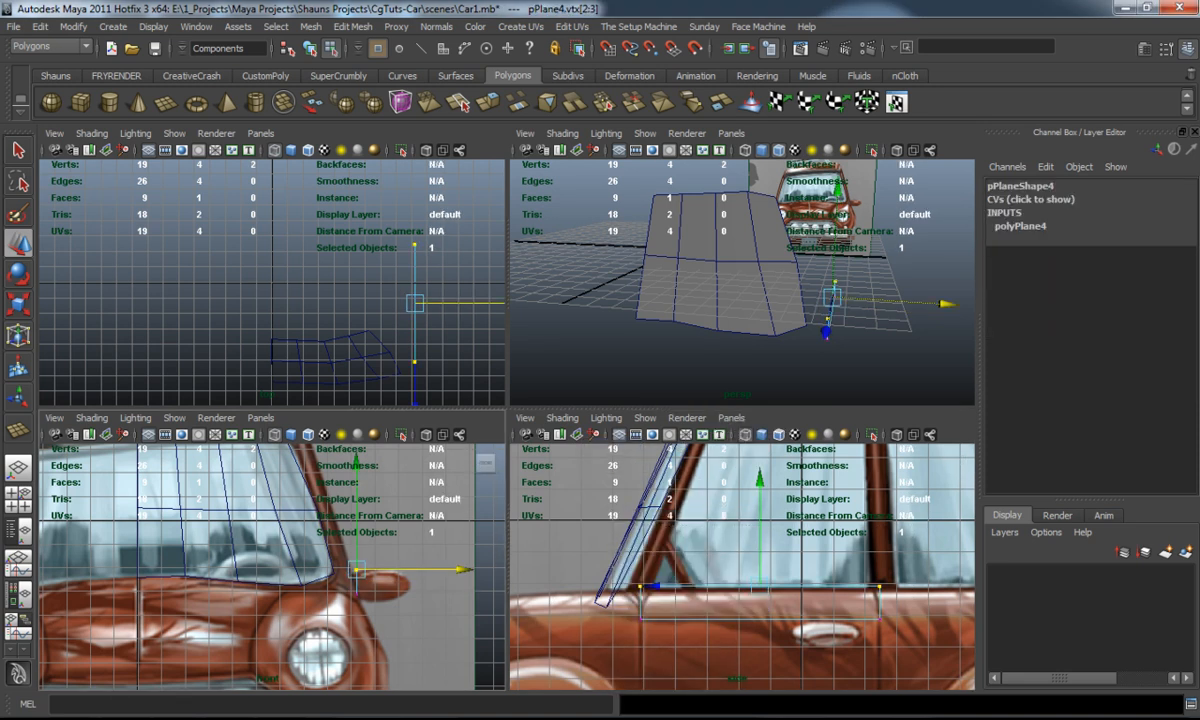
key("space")
left_click_drag(700, 421, 672, 421)
left_click(760, 330)
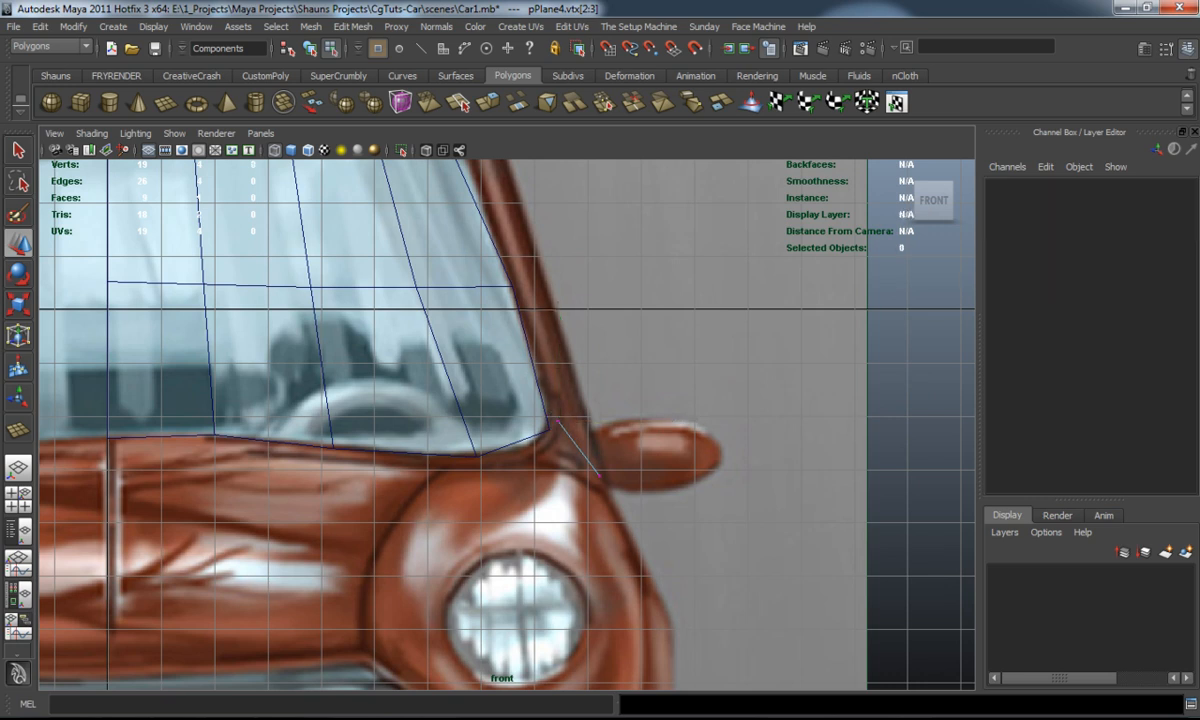
key("space")
key("space")
mouse_move(500, 400)
left_mouse_down("alt")
mouse_move(600, 390)
mouse_move(700, 440)
left_mouse_up("alt")
key("1")
Select the beltline strip and windshield panel and combine them into one mesh.
left_click_drag(600, 400, 650, 380, "alt")
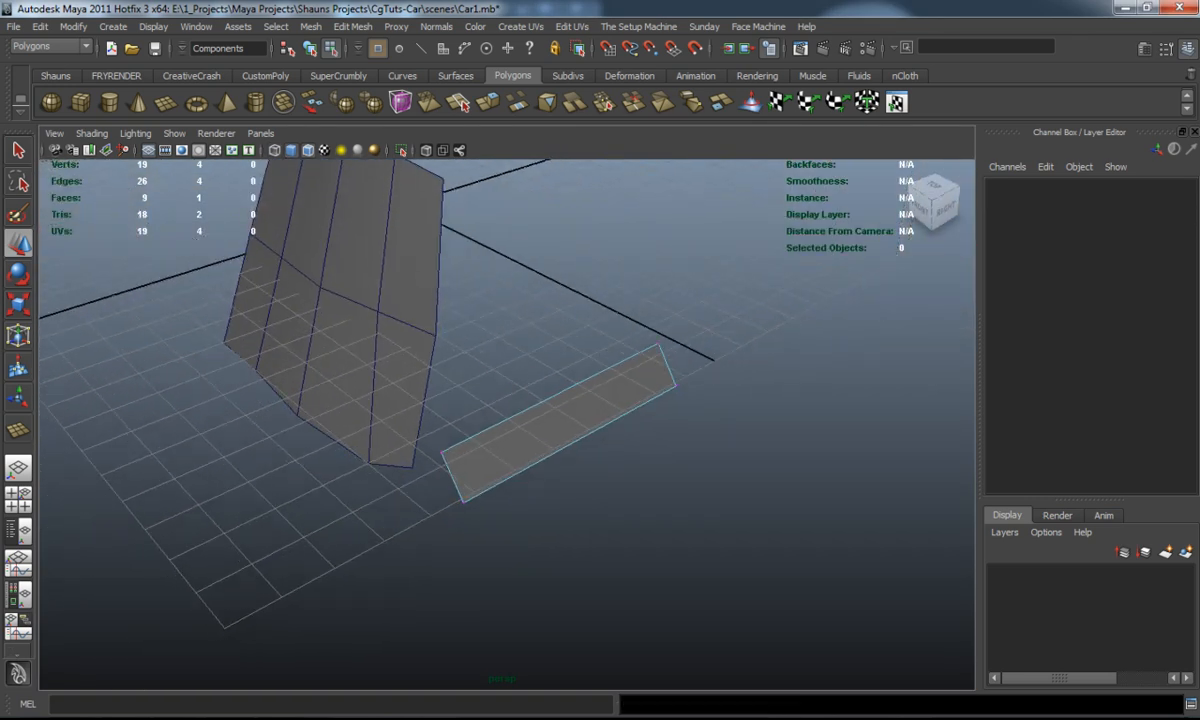
key("F8")
left_click(560, 420)
left_click(330, 320, "shift")
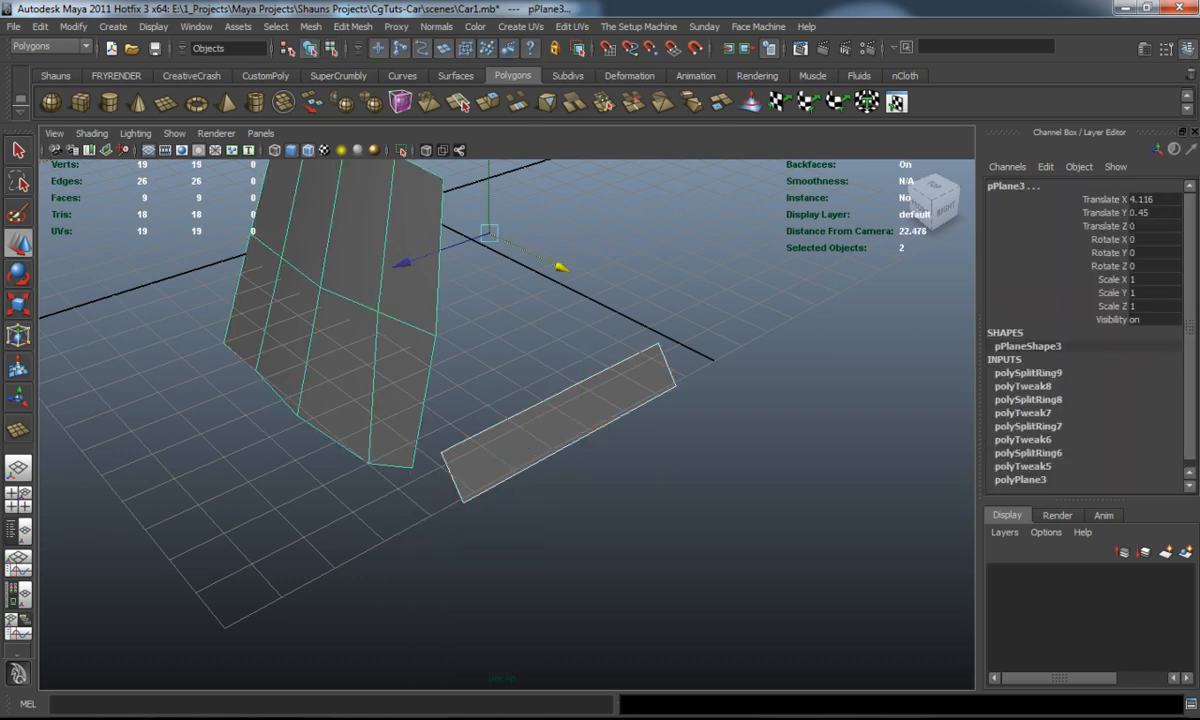
left_click(310, 26)
left_click(330, 45)
left_click(700, 550)
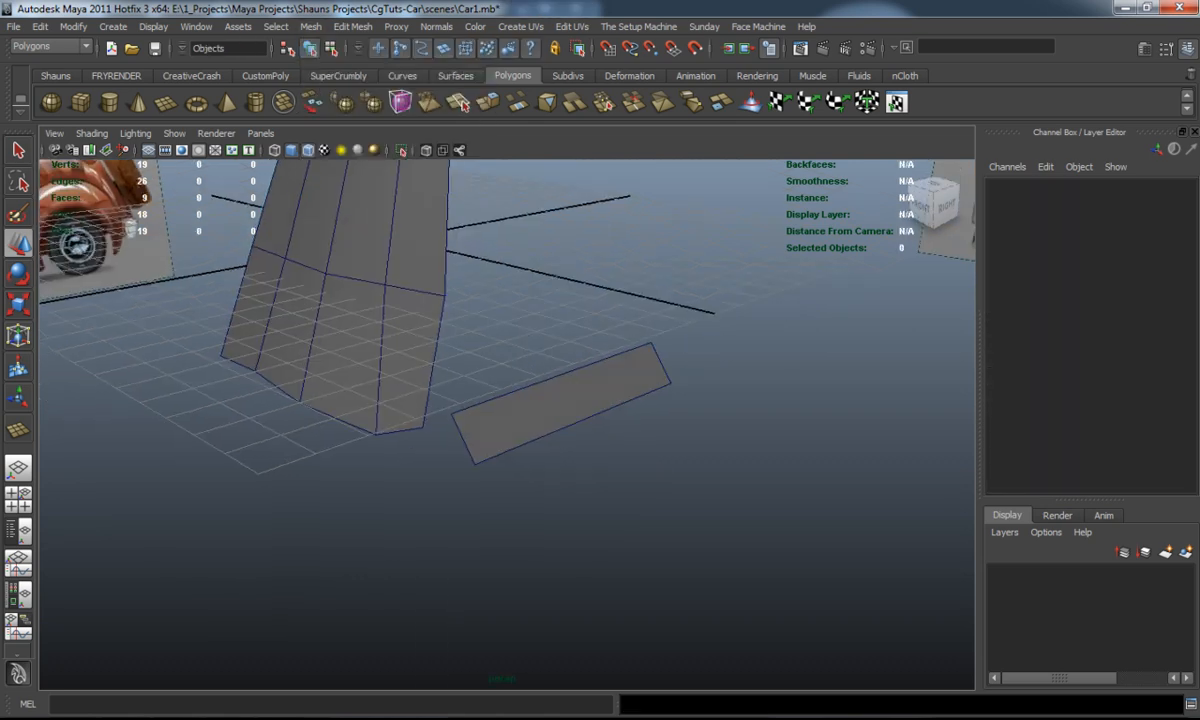
Merge the corner vertices where the two panels meet into one welded vertex.
right_click_drag(430, 383, 404, 383)
left_click_drag(401, 379, 466, 436)
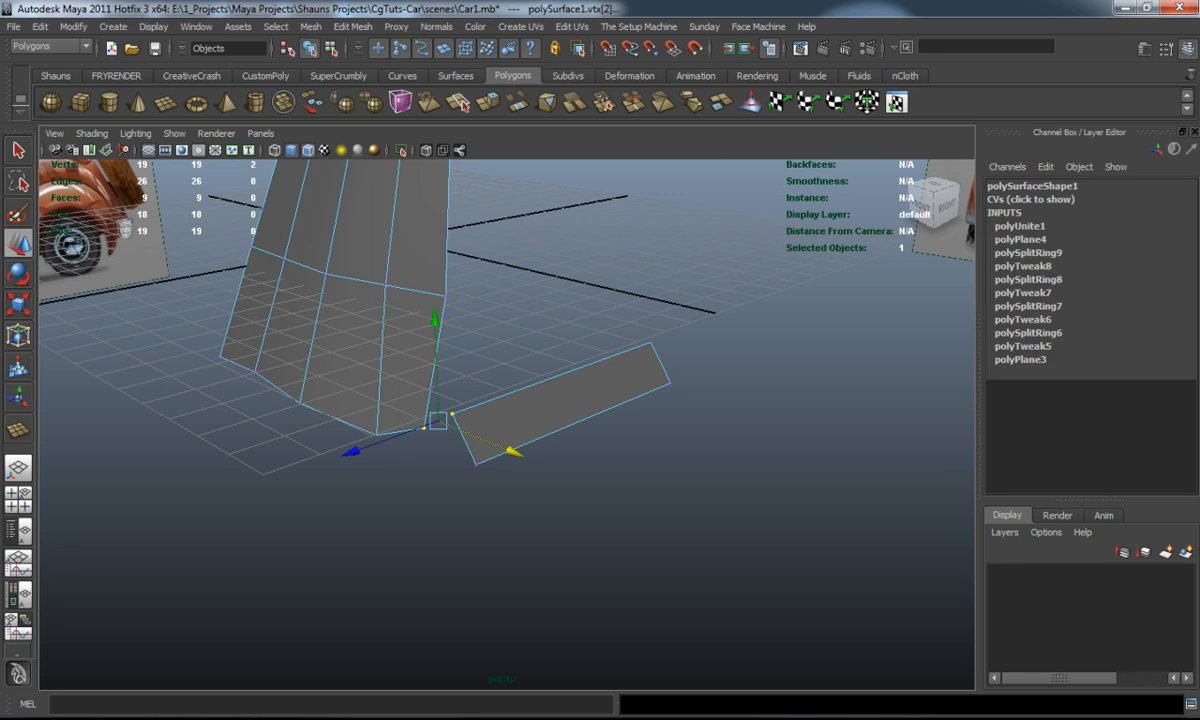
left_click(55, 75)
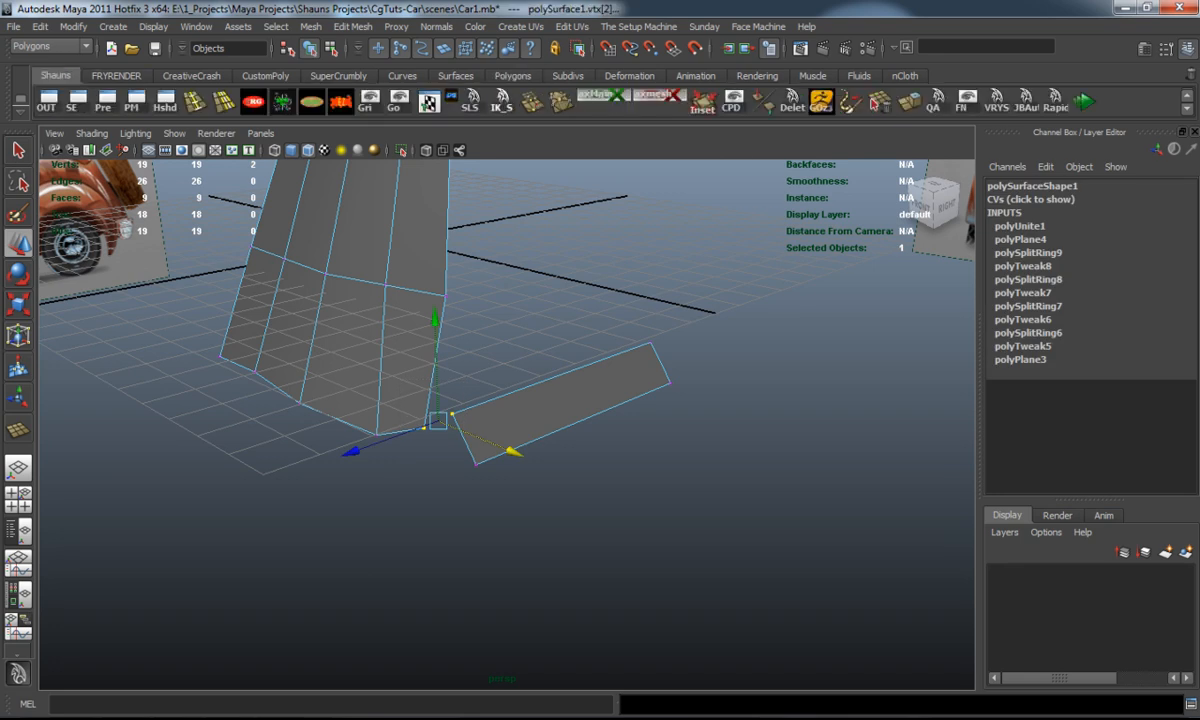
key("1")
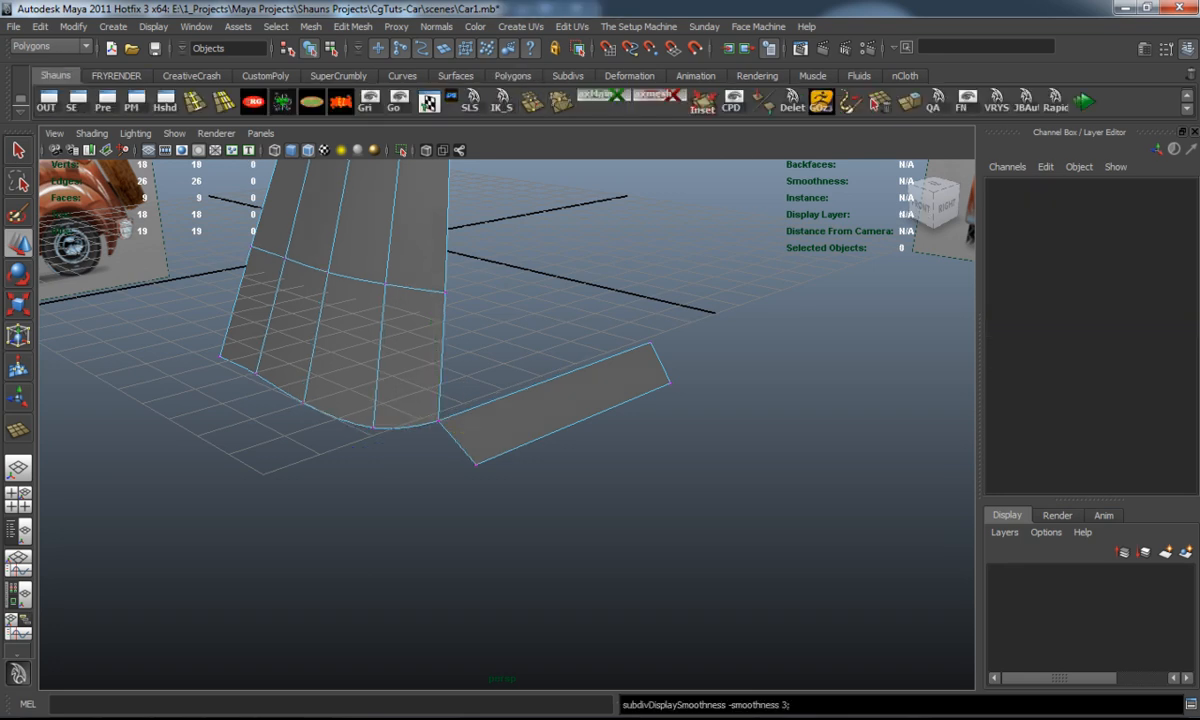
mouse_move(500, 400)
left_mouse_down("alt")
mouse_move(560, 380)
mouse_move(430, 460)
mouse_move(436, 491)
left_mouse_up("alt")
left_click(430, 460)
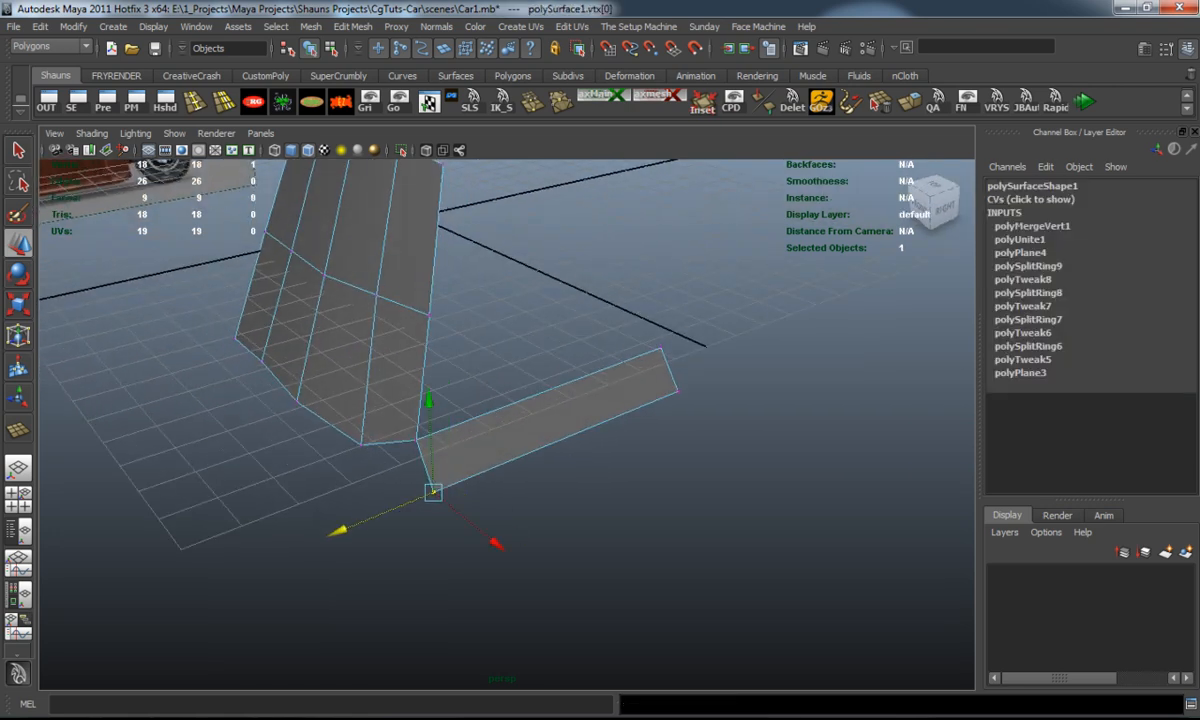
left_click(700, 560)
View the mesh from the right side and select an outer edge of the combined mesh.
left_click(933, 205)
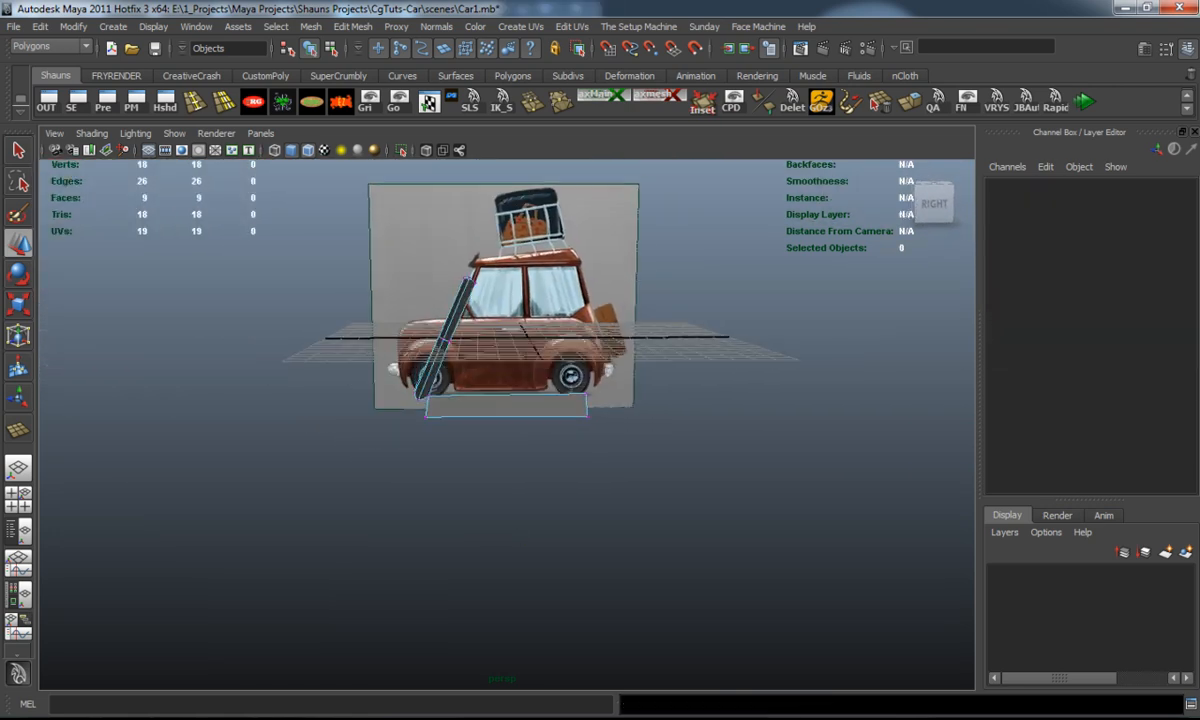
left_click_drag(500, 300, 500, 400, "alt")
key("1")
right_click_drag(362, 362, 362, 352)
left_click(379, 322)
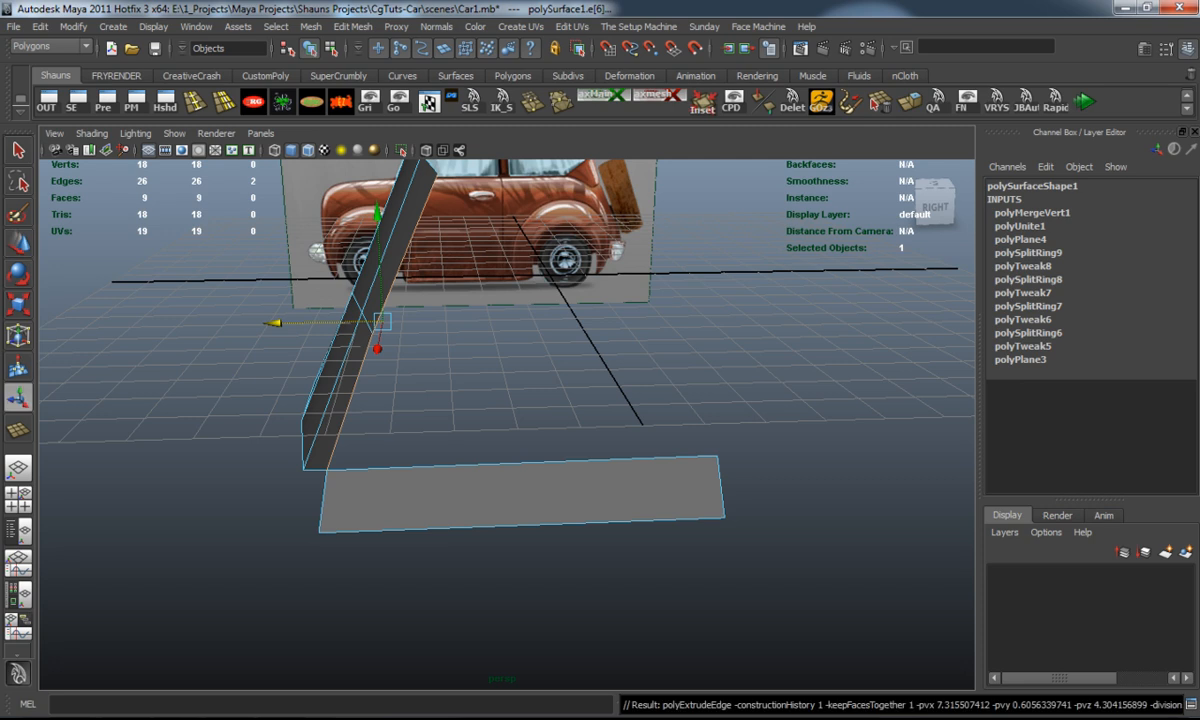
Extrude the windscreen-pillar edge into a new face and fit it to the pillar in the front reference, undoing the overshoot.
left_click(851, 98)
left_click_drag(349, 316, 638, 317)
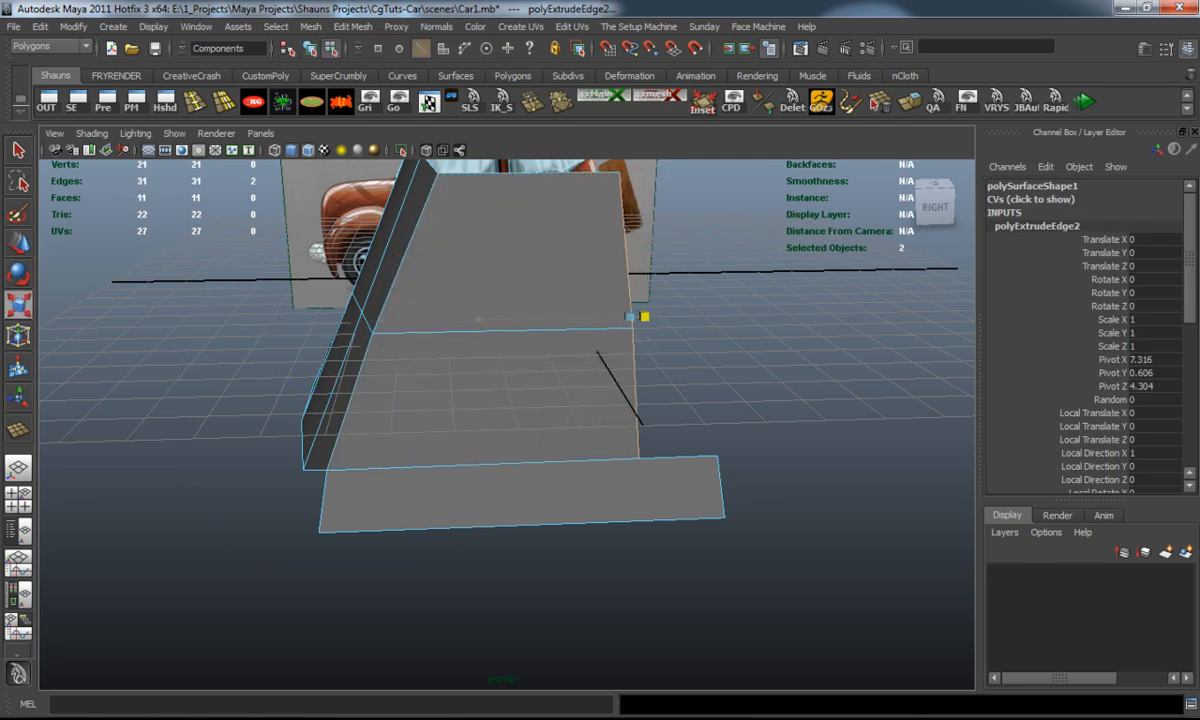
key("w")
mouse_move(629, 317)
left_mouse_down()
mouse_move(662, 317)
mouse_move(560, 420)
left_mouse_up()
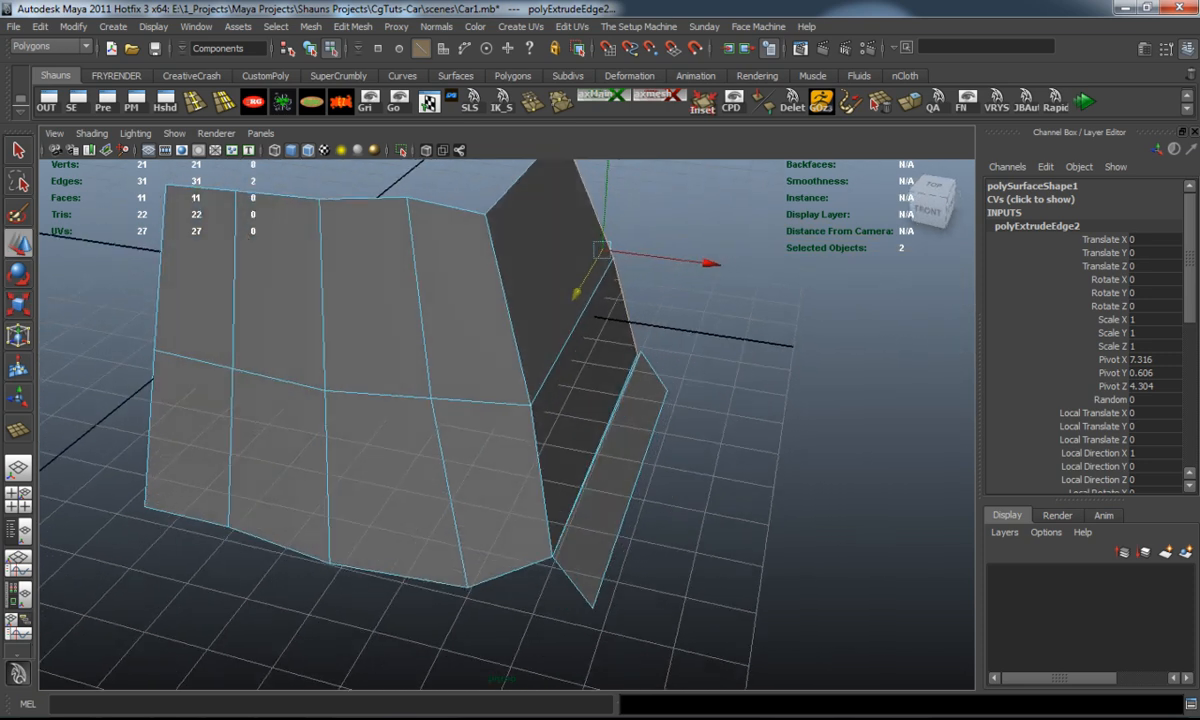
key("space")
key("space")
middle_click_drag(500, 420, 450, 532, "alt")
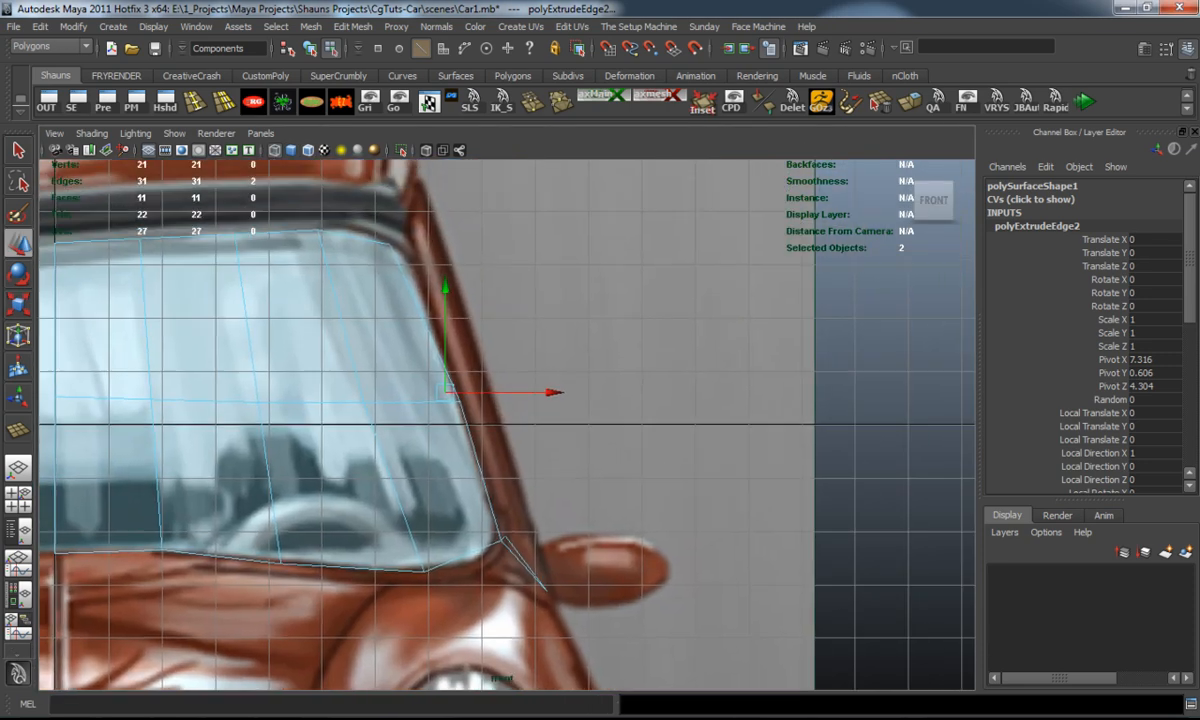
left_click_drag(550, 392, 572, 392)
key("ctrl+z")
Inspect the shell in perspective, toggling the smoothed preview to check the merged corner.
key("3")
key("space")
key("space")
mouse_move(500, 400)
left_mouse_down("alt")
mouse_move(560, 380)
mouse_move(697, 388)
left_mouse_up("alt")
key("1")
right_click_drag(697, 388, 764, 364)
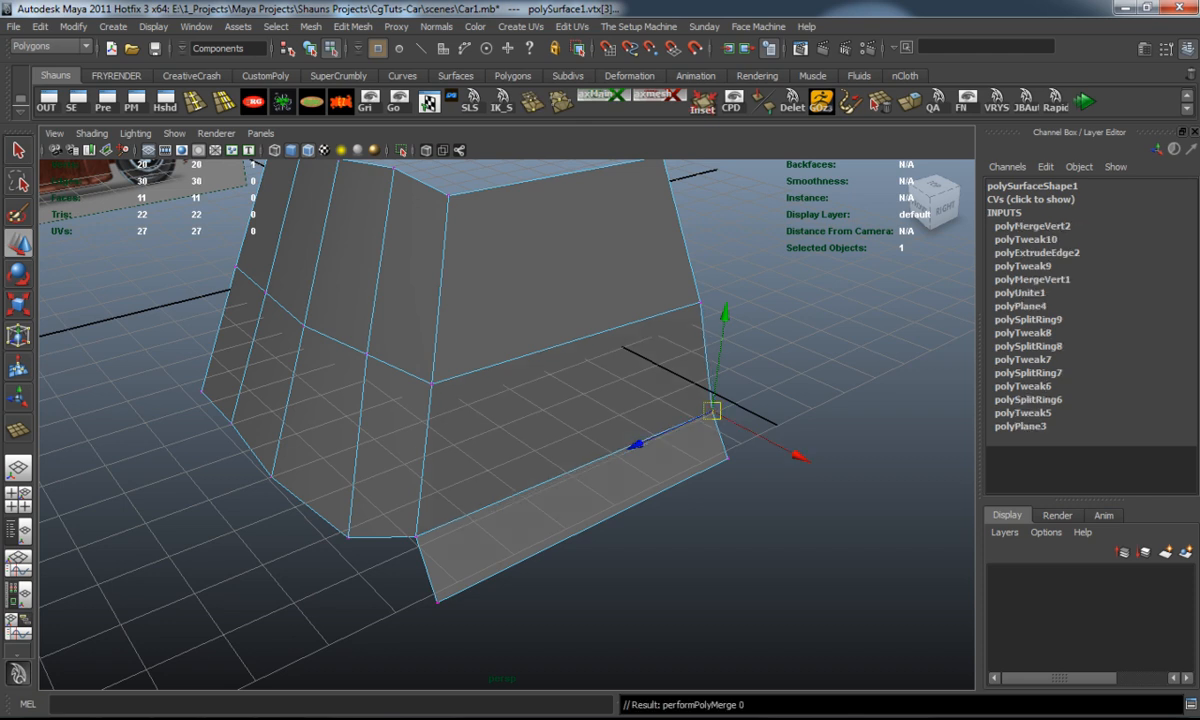
left_click(500, 620)
mouse_move(500, 400)
left_mouse_down("alt")
mouse_move(680, 400)
mouse_move(560, 400)
mouse_move(640, 400)
mouse_move(580, 400)
left_mouse_up("alt")
left_click(350, 420)
scroll(450, 400, "up", 2)
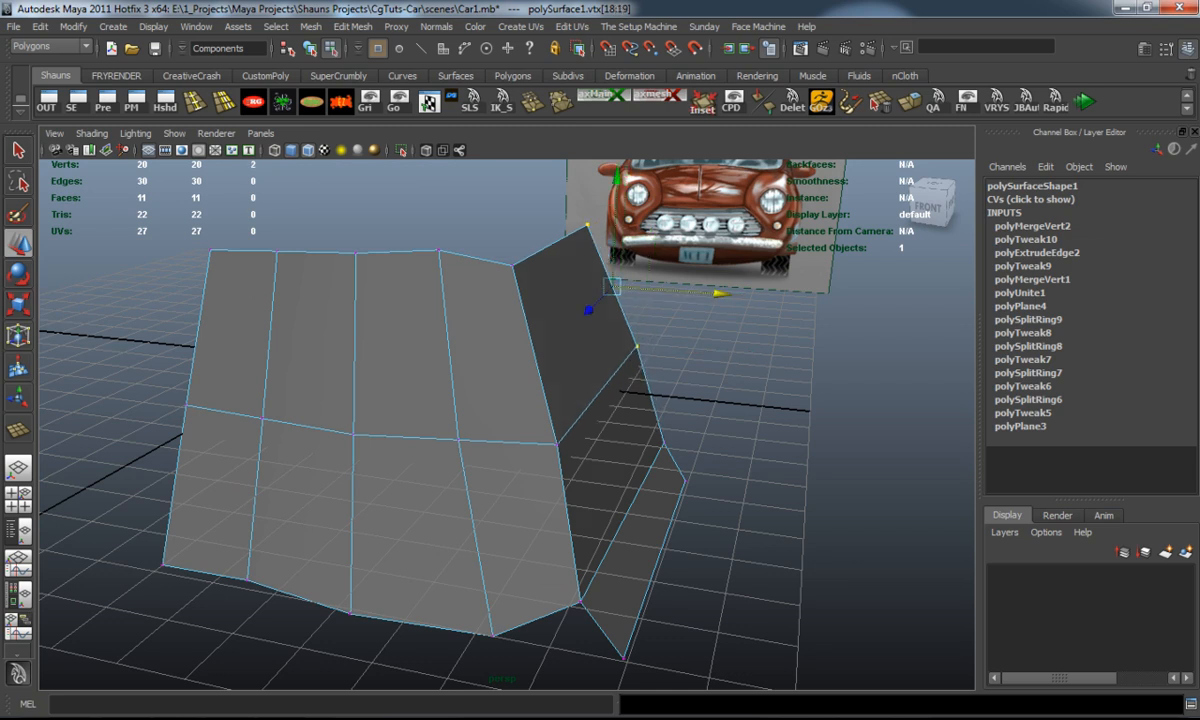
key("3")
scroll(450, 400, "down", 3)
mouse_move(500, 400)
left_mouse_down("alt")
mouse_move(600, 400)
mouse_move(650, 380)
mouse_move(560, 420)
mouse_move(600, 400)
mouse_move(650, 400)
left_mouse_up("alt")
key("1")
key("3")
key("space")
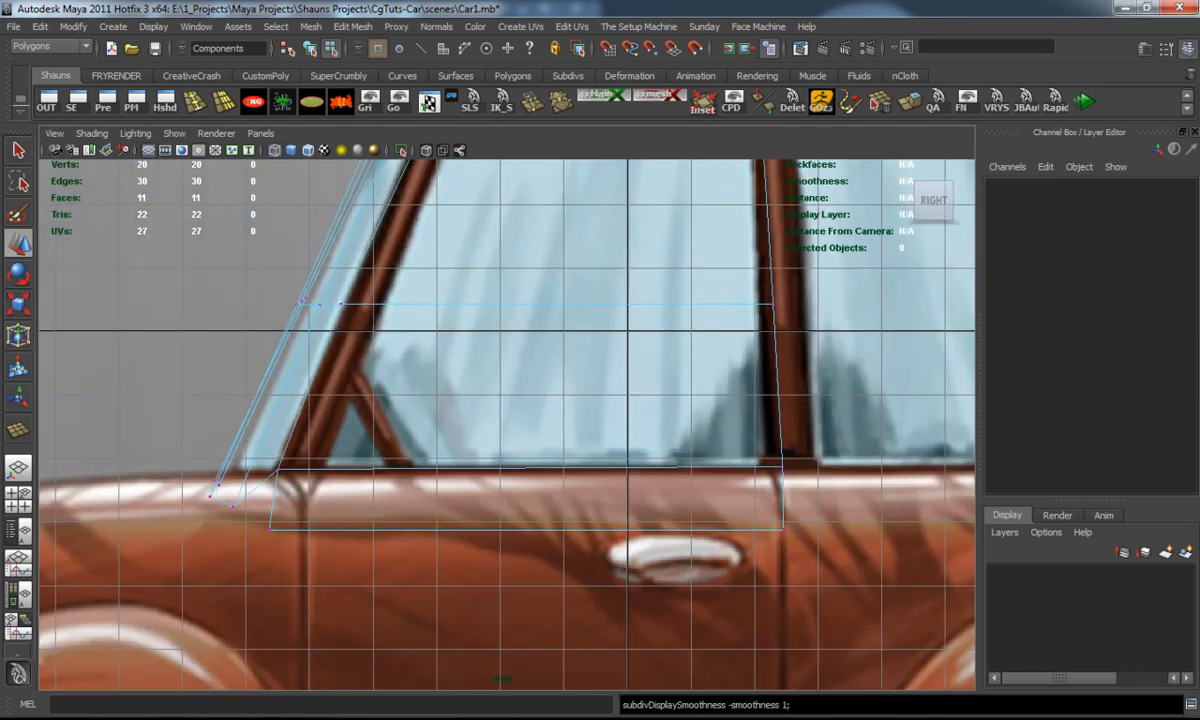
Move the window's front-corner vertices right onto the pillar in the side view.
middle_click_drag(500, 420, 520, 380, "alt")
left_click_drag(283, 408, 318, 497)
left_click_drag(198, 457, 215, 457)
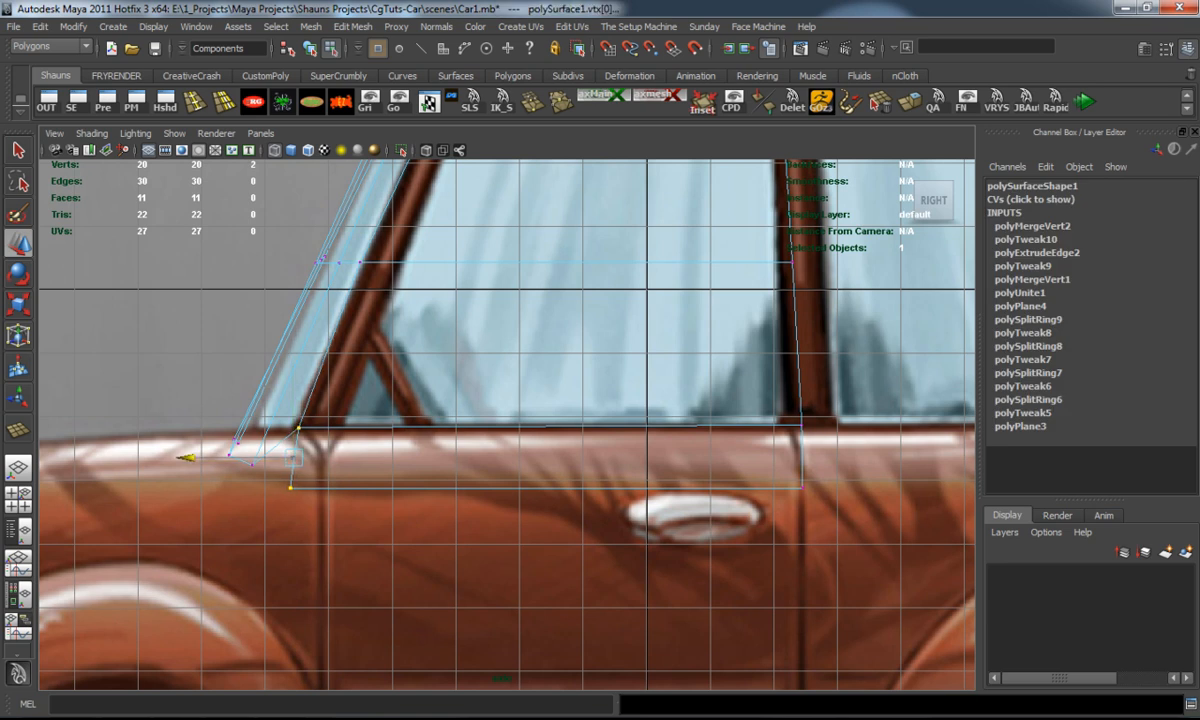
key("ctrl+z")
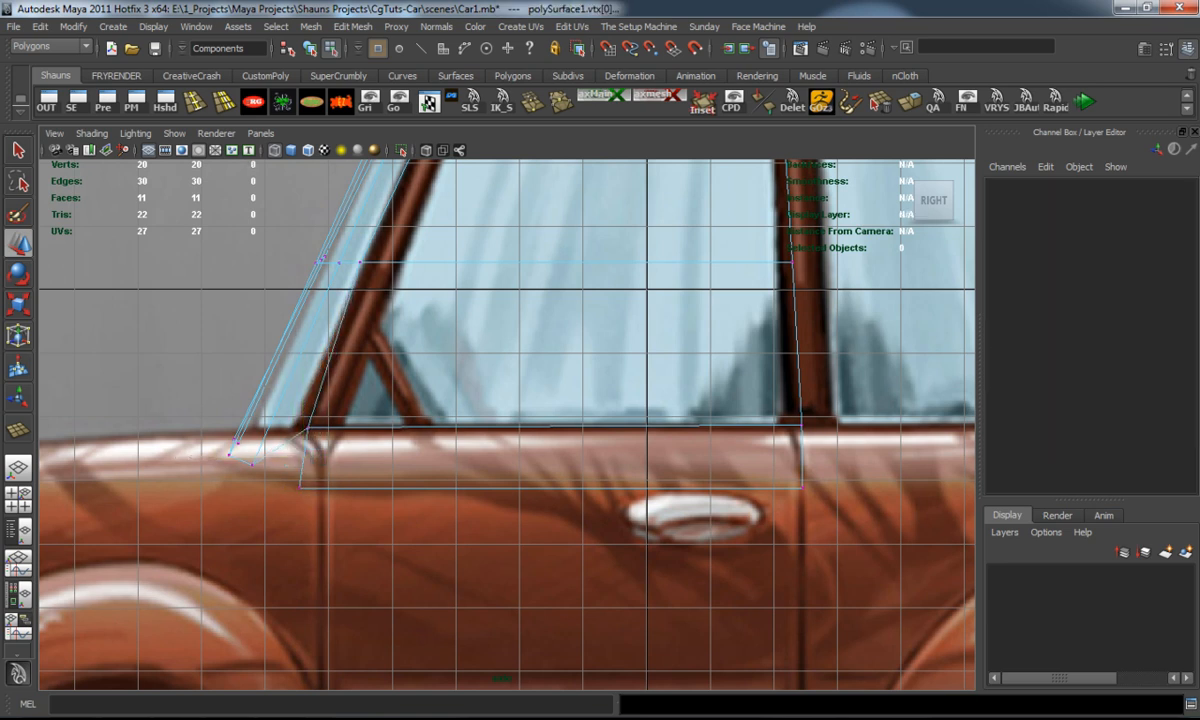
key("shift+z")
left_click_drag(198, 457, 213, 457)
left_click(260, 560)
left_click(325, 487)
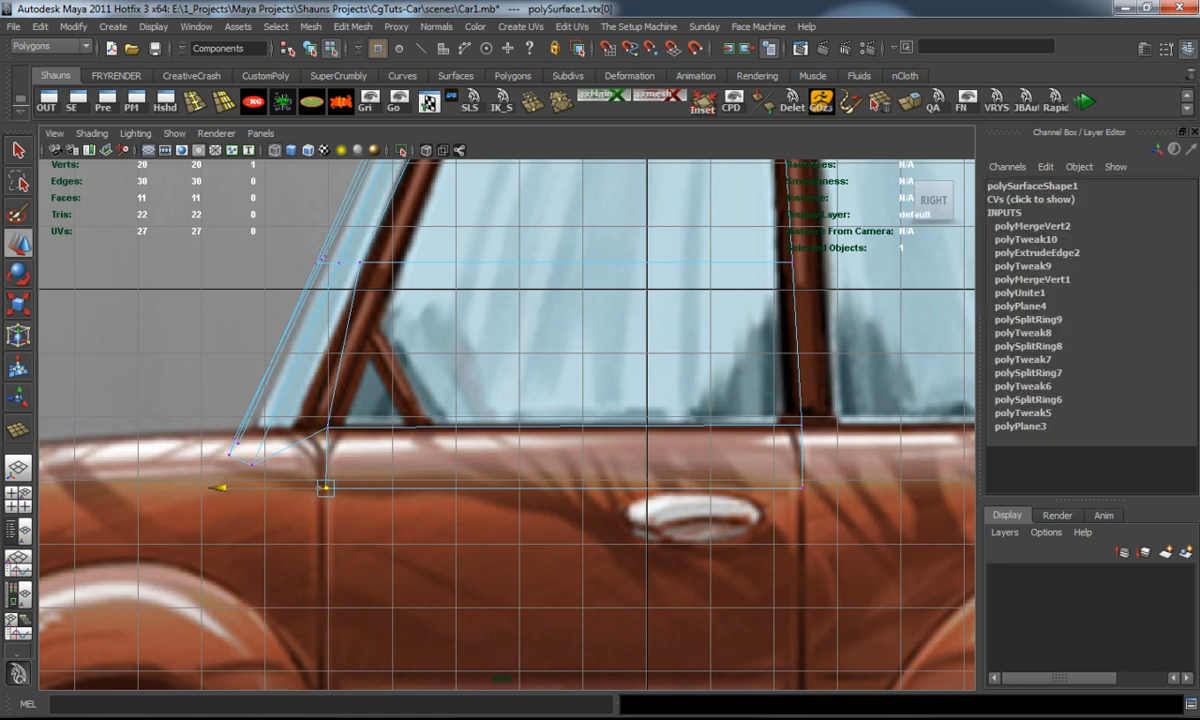
scroll(506, 420, "down", 3)
scroll(506, 420, "up", 2)
scroll(506, 420, "up", 2)
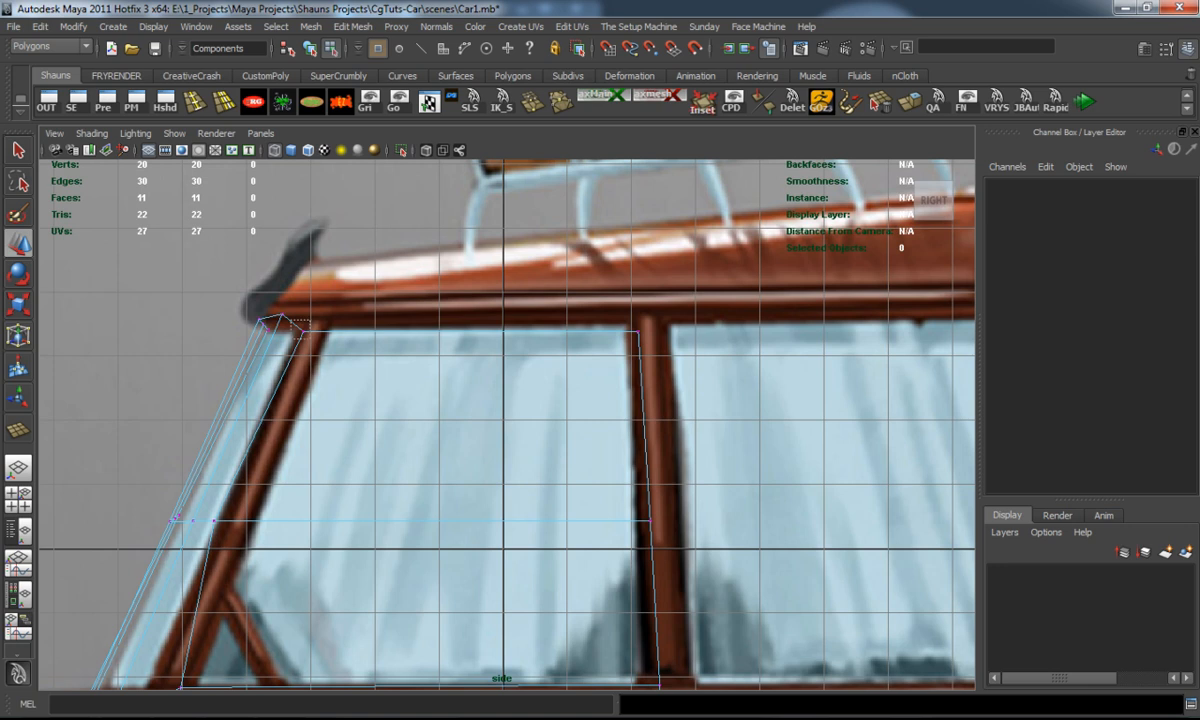
Raise the top rear window-corner vertex to the roof line and check the smoothed shell.
left_click_drag(318, 345, 317, 344)
left_click(638, 330)
left_click_drag(638, 328, 638, 311)
key("1")
scroll(506, 420, "down", 3)
mouse_move(460, 500)
middle_mouse_down("alt")
mouse_move(616, 310)
mouse_move(640, 315)
middle_mouse_up("alt")
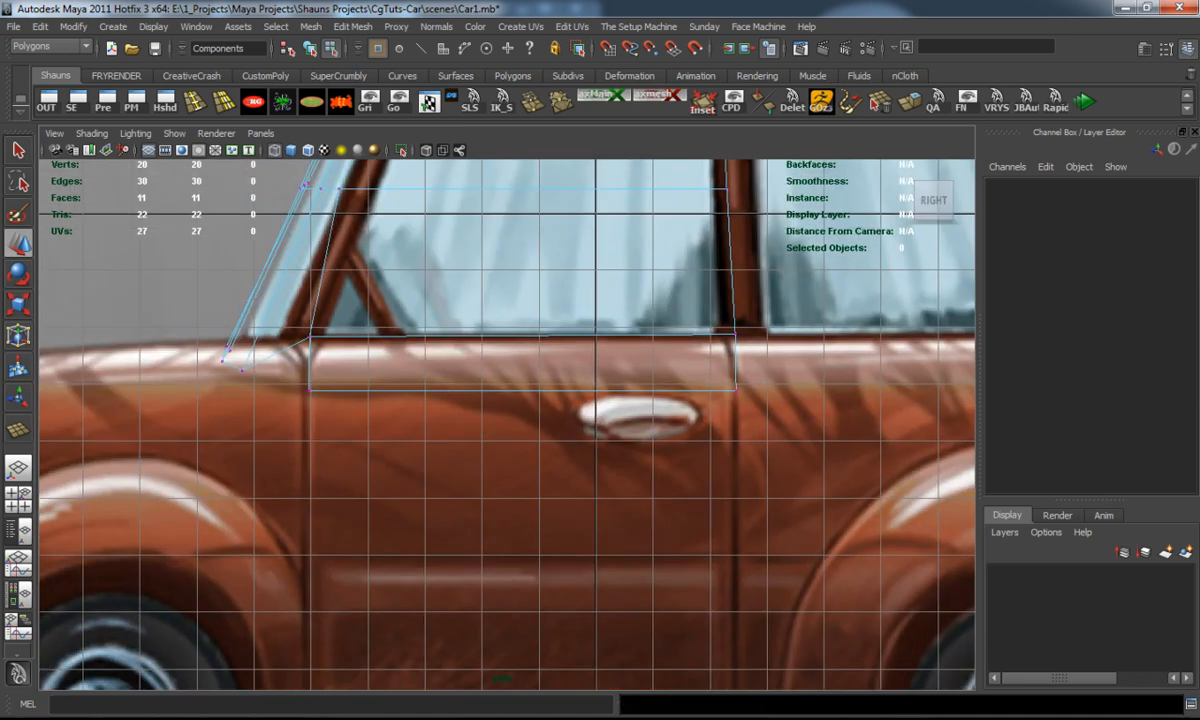
Raise the bottom door edge slightly and select the door strip's rear end edge.
right_click_drag(431, 391, 431, 351)
middle_click_drag(630, 420, 420, 460, "alt")
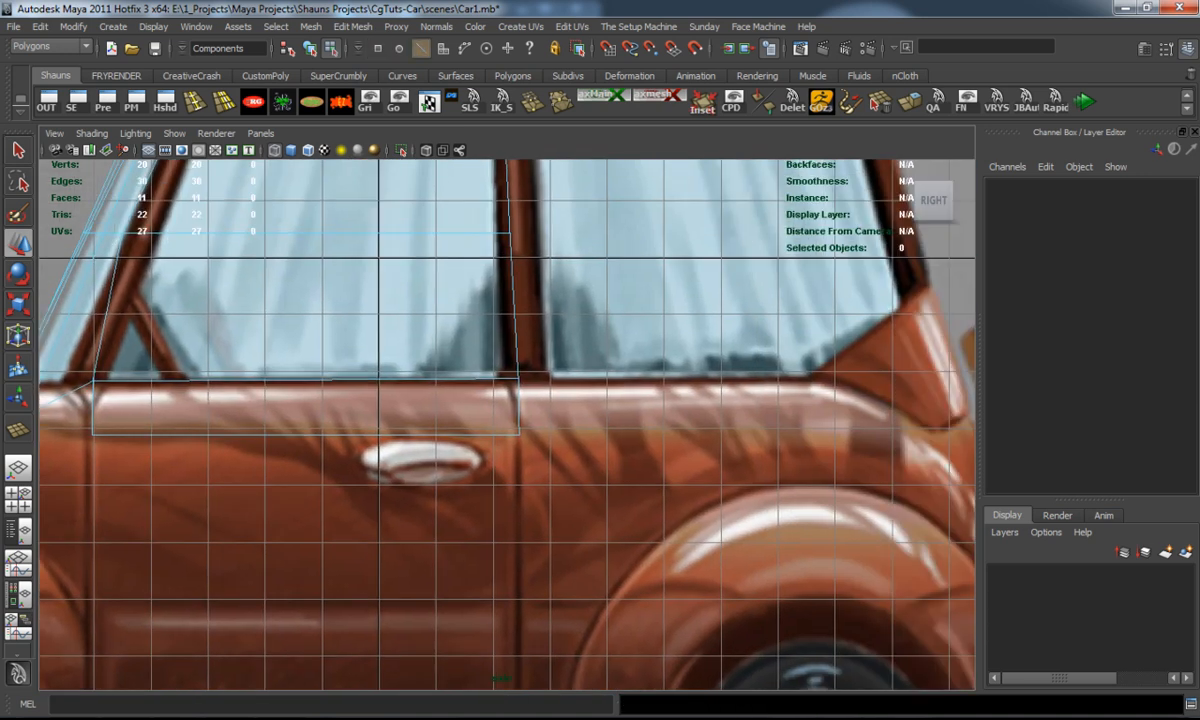
left_click(518, 400)
right_click_drag(222, 440, 220, 405)
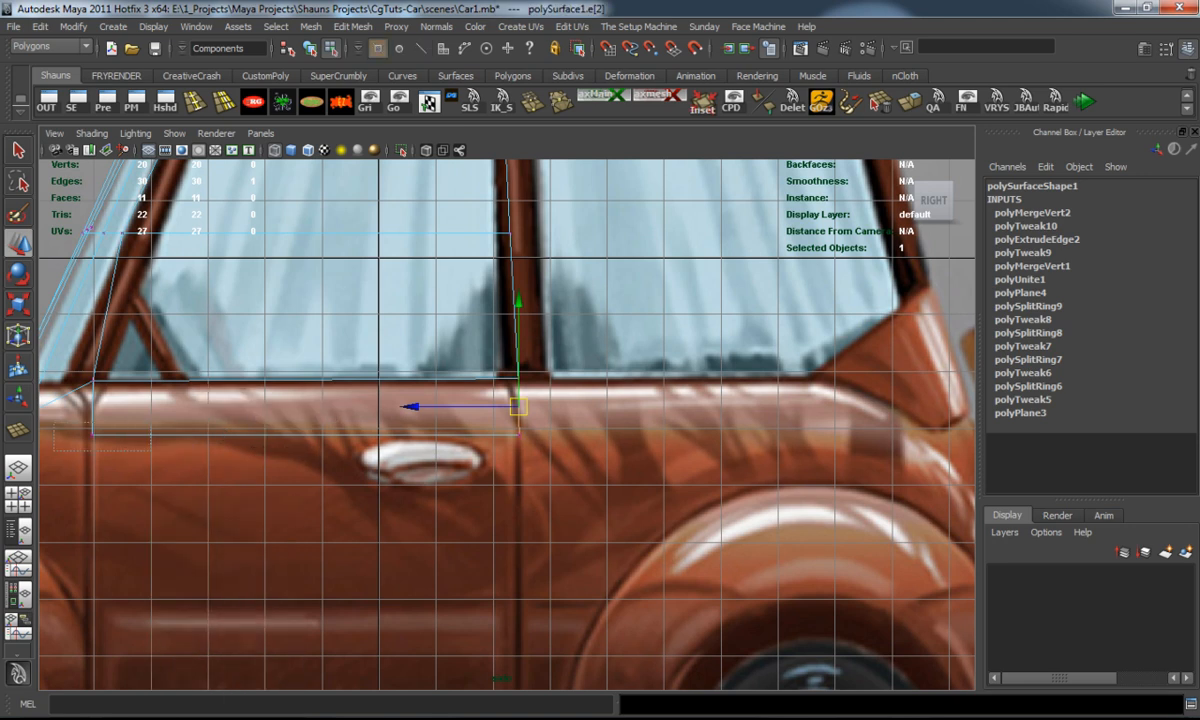
left_click_drag(238, 454, 238, 454)
left_click_drag(305, 435, 305, 420)
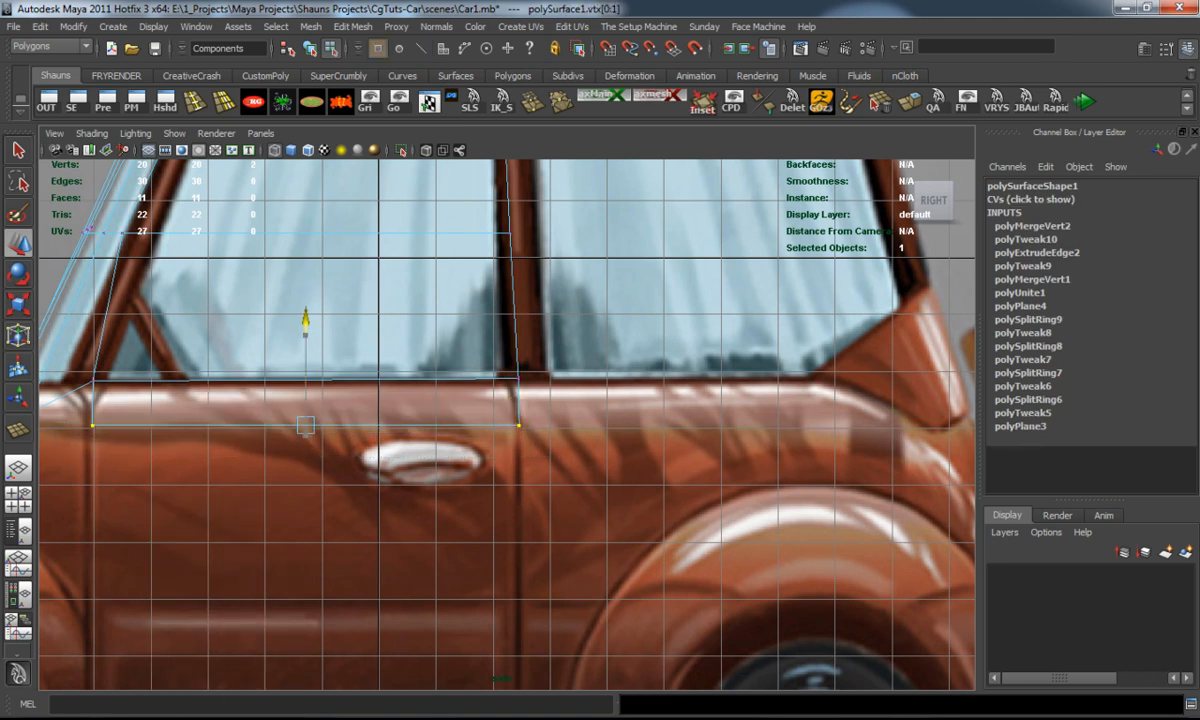
left_click(290, 400)
right_click_drag(510, 400, 510, 375)
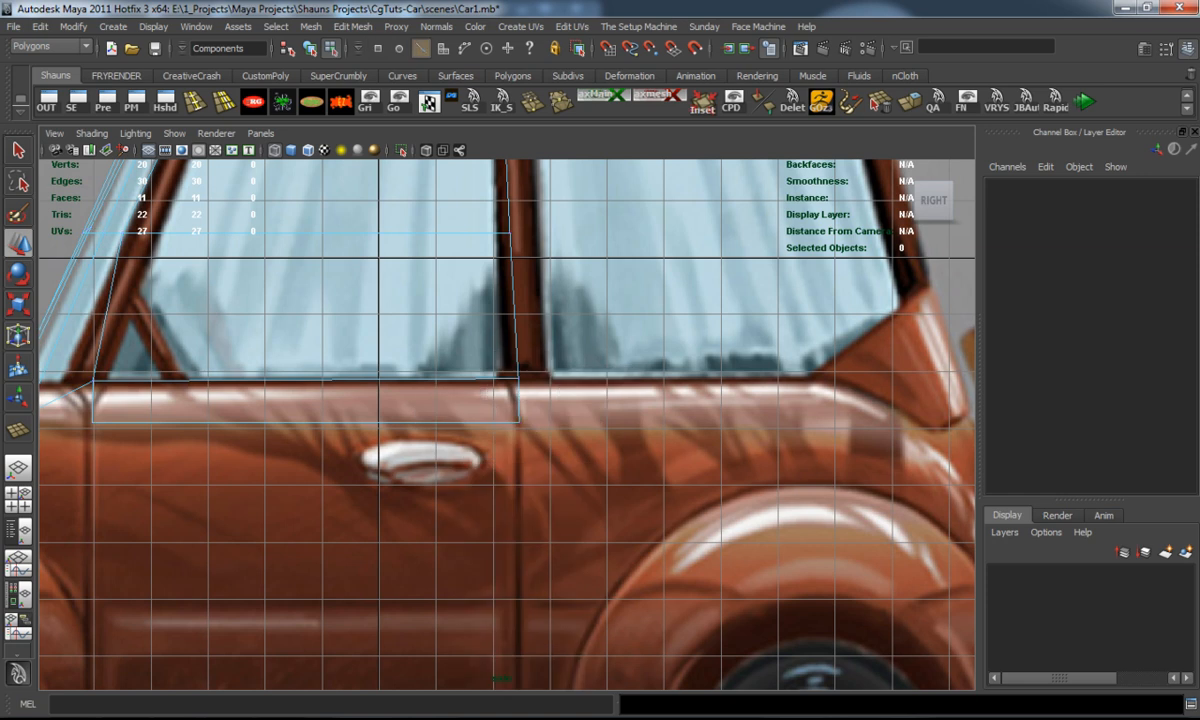
left_click(517, 398)
middle_click_drag(517, 398, 215, 410, "alt")
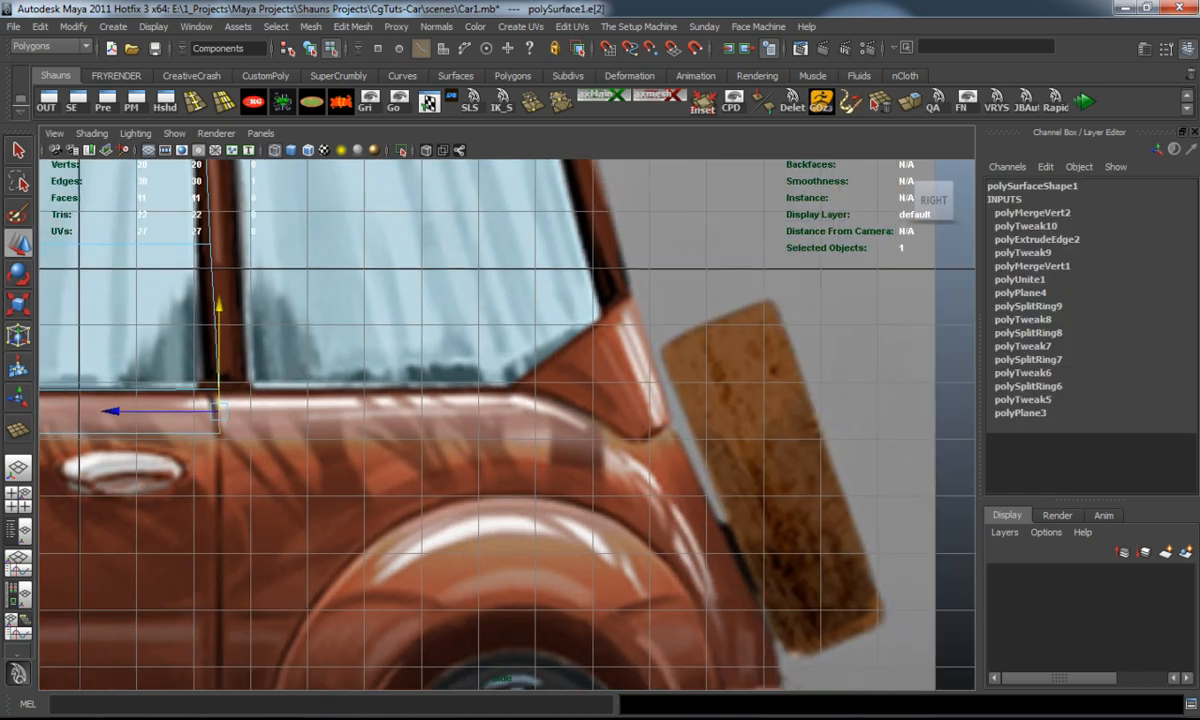
Extrude the rear door edge twice, pulling the strip rearward along the sill and down onto the fender line.
right_click_drag(218, 410, 218, 370, "shift")
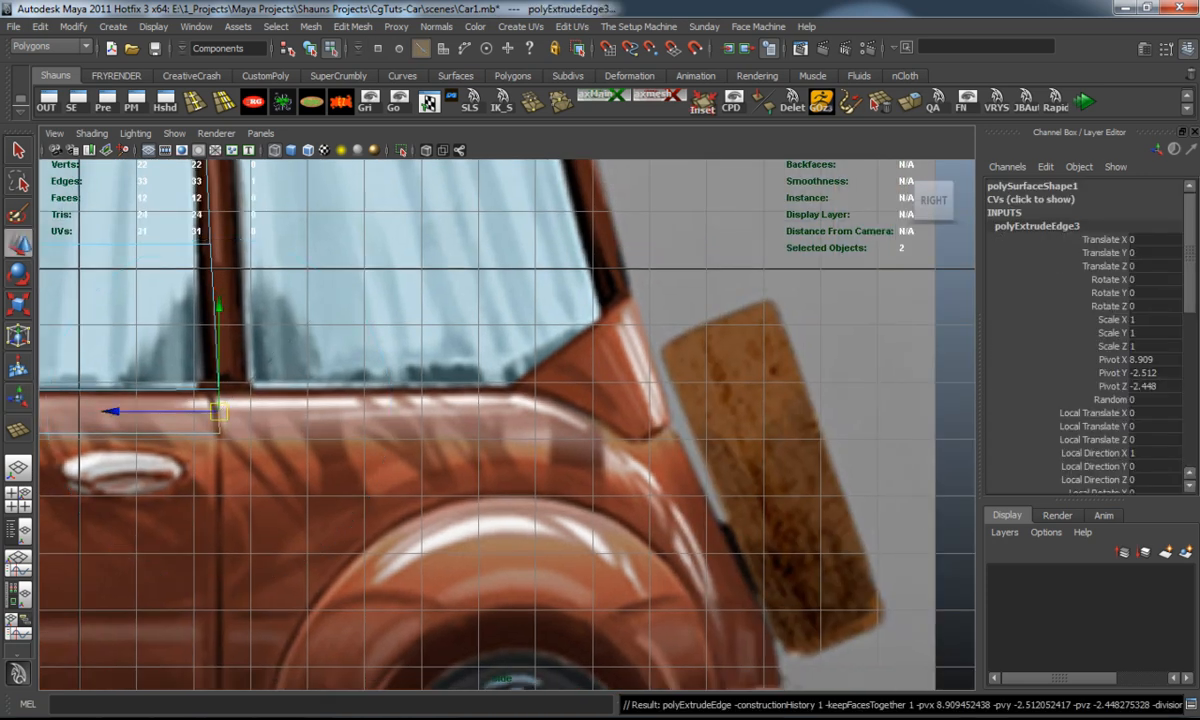
left_click_drag(218, 411, 320, 411)
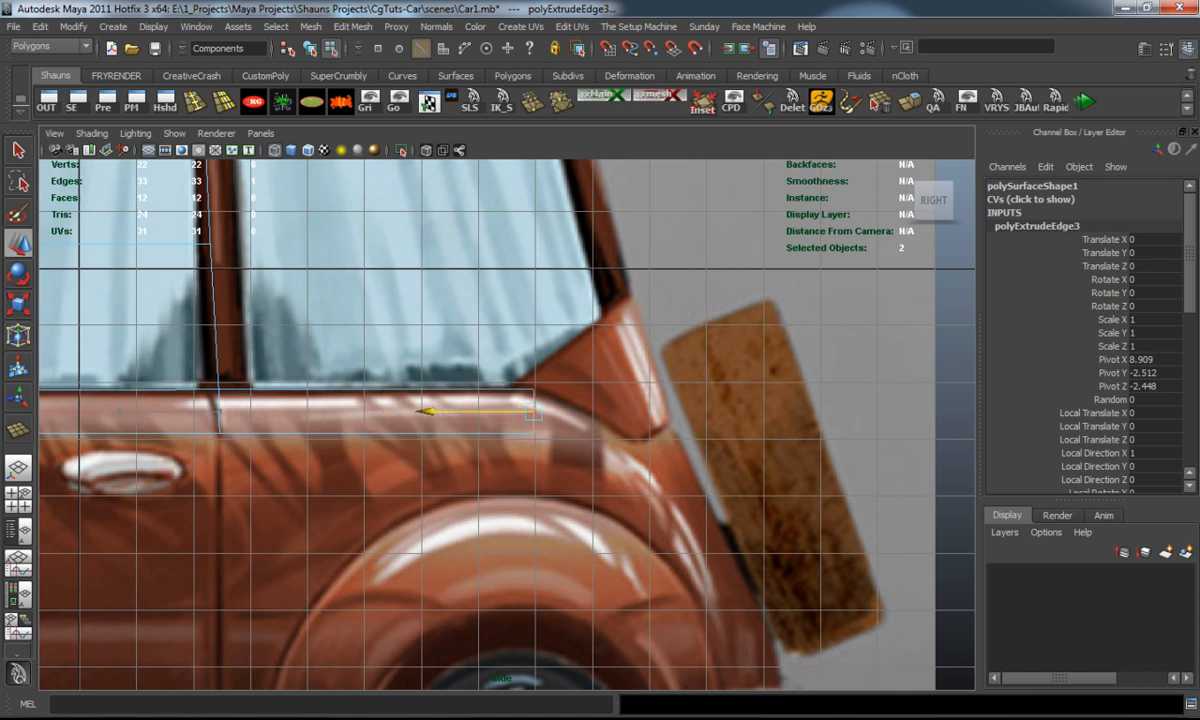
right_click_drag(533, 411, 533, 380, "shift")
mouse_move(533, 411)
left_mouse_down()
mouse_move(648, 476)
mouse_move(567, 439)
left_mouse_up()
scroll(652, 478, "up", 2)
right_click(562, 392, "shift")
left_click_drag(567, 395, 567, 367)
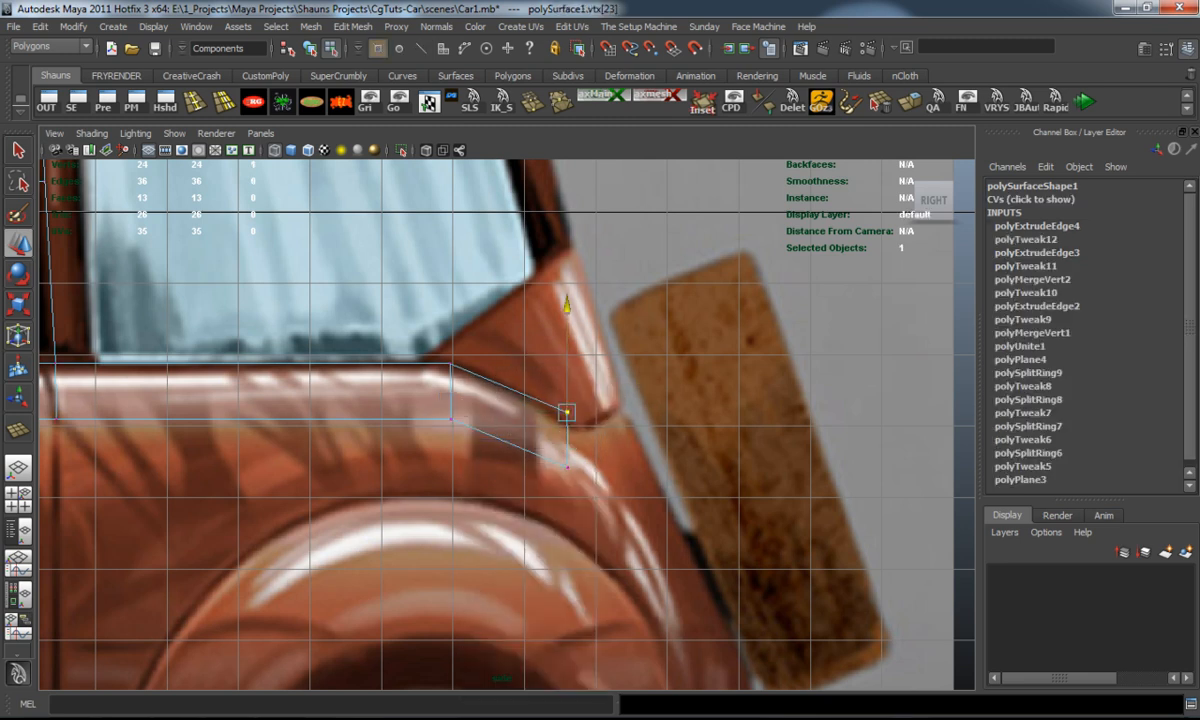
right_click_drag(563, 420, 455, 420, "shift")
left_click_drag(519, 389, 541, 405)
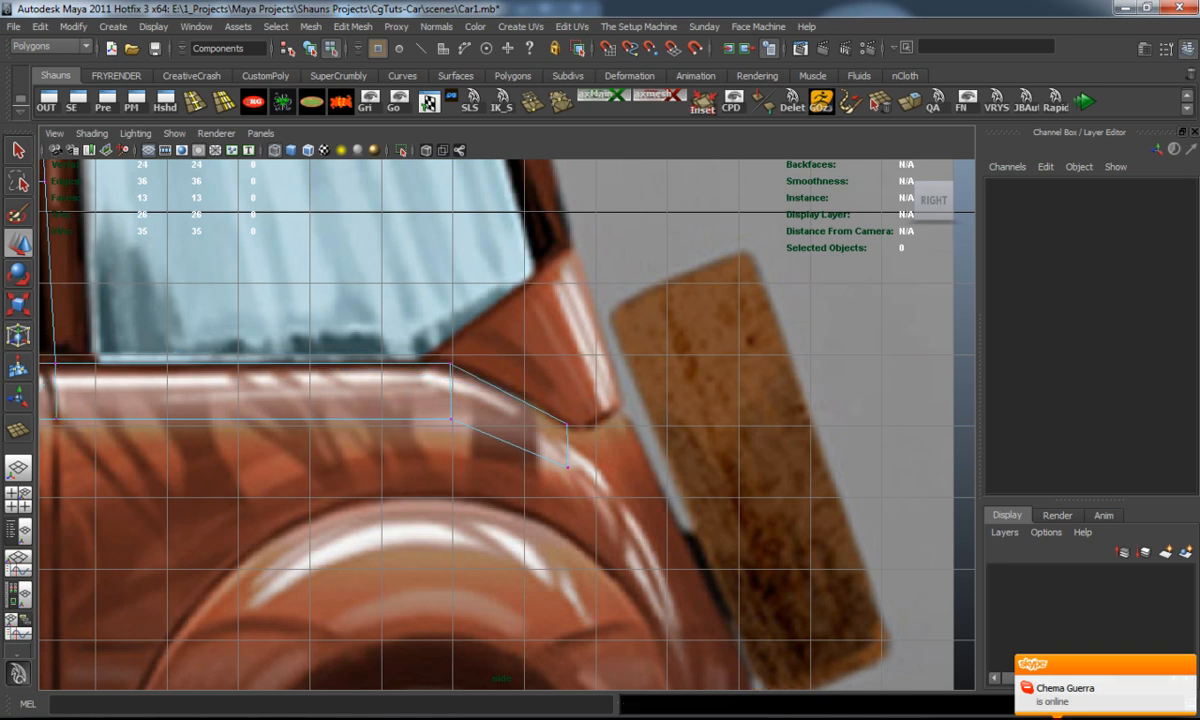
Check the fender corner vertex in the front view, then inspect the shell smoothed in perspective.
key("space")
key("space")
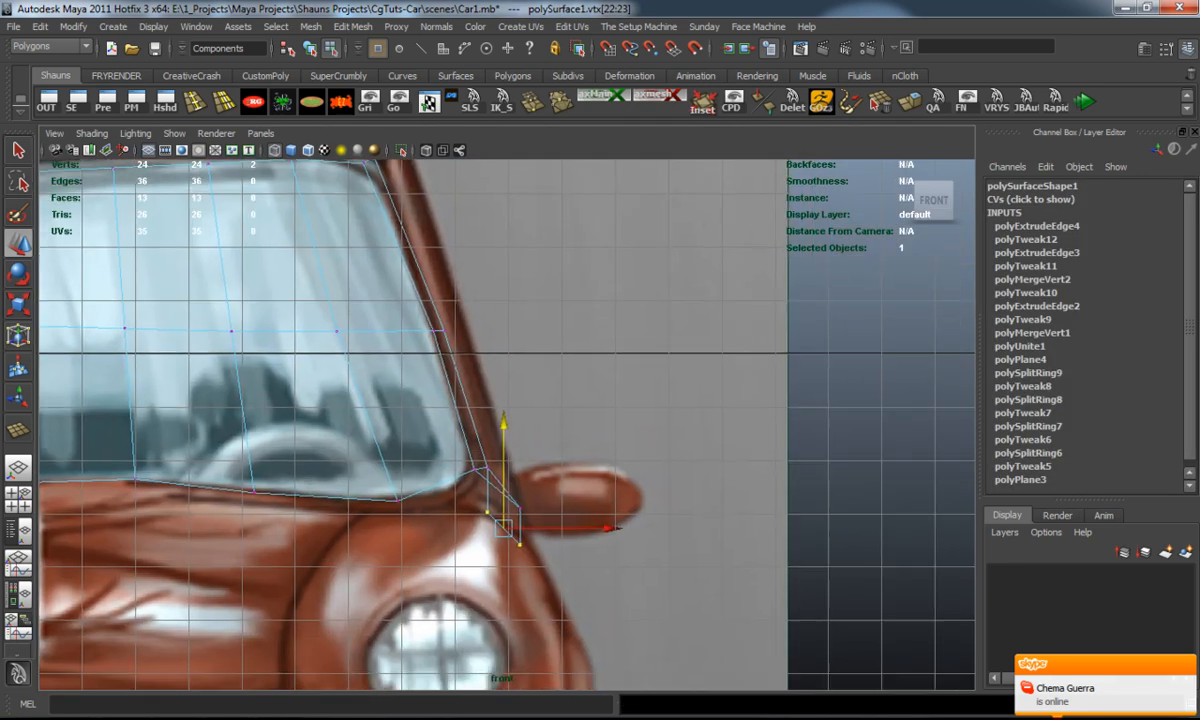
scroll(507, 424, "up", 1)
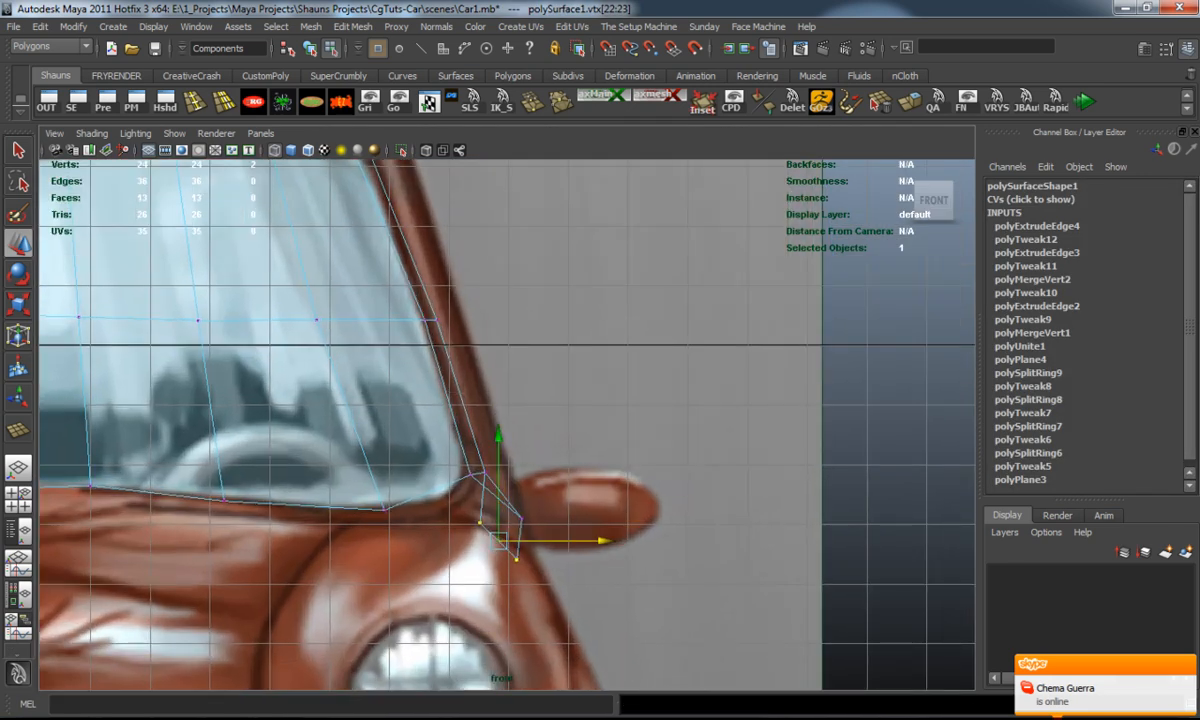
key("space")
key("space")
key("3")
left_click_drag(500, 400, 350, 400, "alt")
key("1")
mouse_move(500, 400)
left_mouse_down("alt")
mouse_move(420, 400)
mouse_move(420, 380)
mouse_move(360, 360)
mouse_move(400, 340)
left_mouse_up("alt")
Select the strip's end edge in perspective and maximize the side view on it.
key("3")
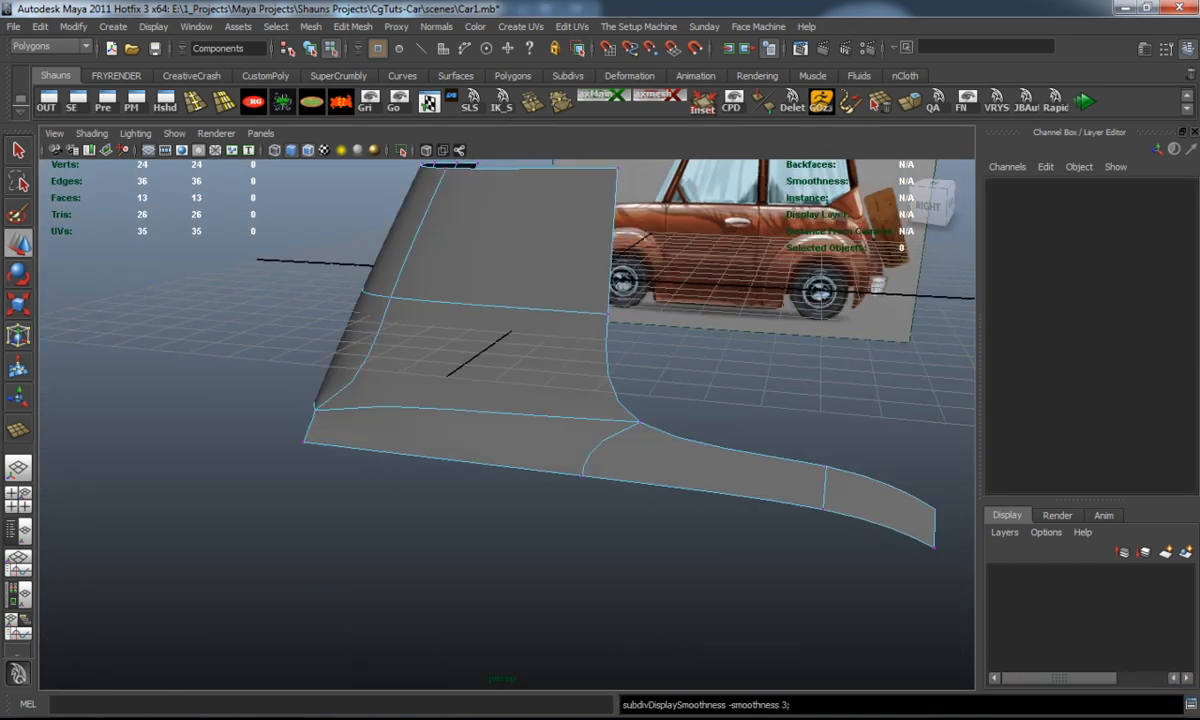
left_click_drag(500, 400, 380, 390, "alt")
key("1")
right_click_drag(690, 420, 705, 392)
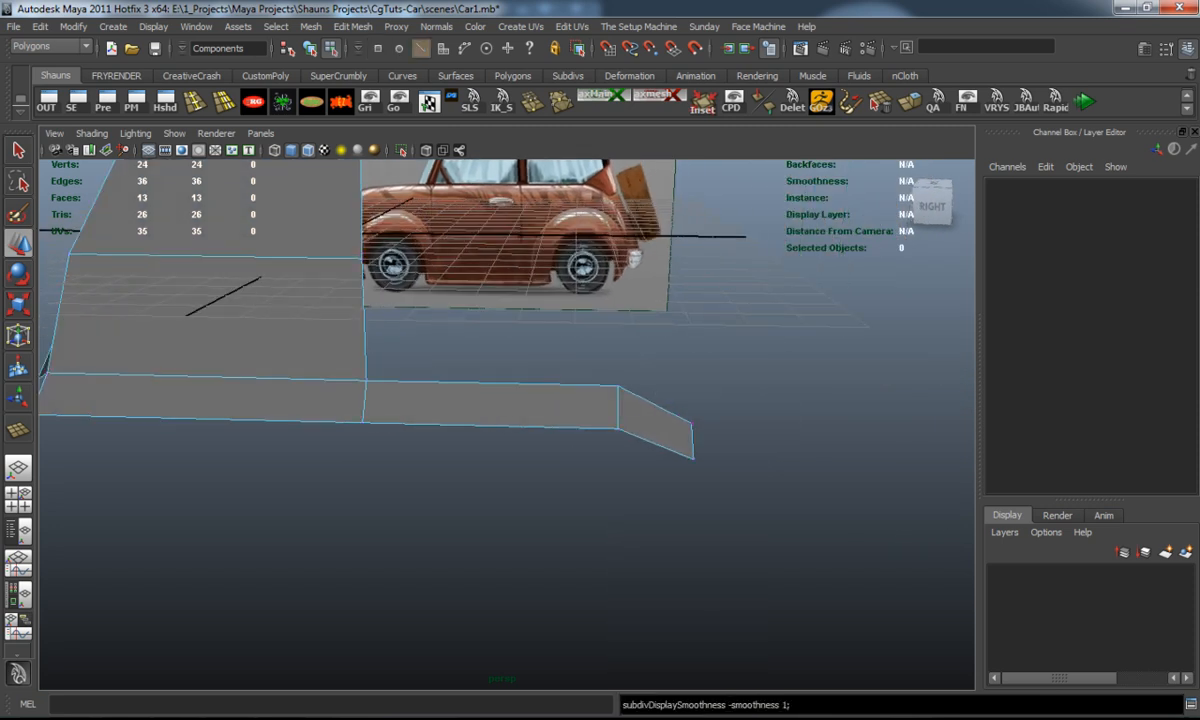
left_click(692, 440)
key("space")
key("space")
key("f")
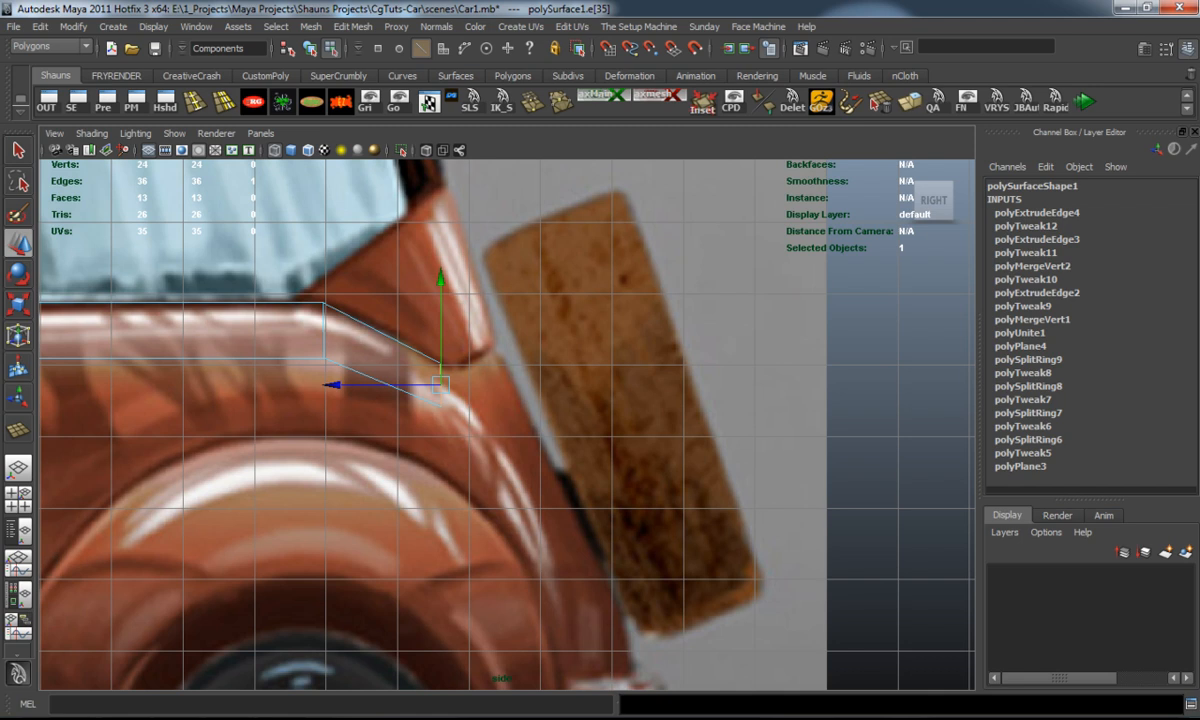
Extrude the end edge twice, pulling each new edge down the rear fender toward the tail light.
key("ctrl+e")
key("w")
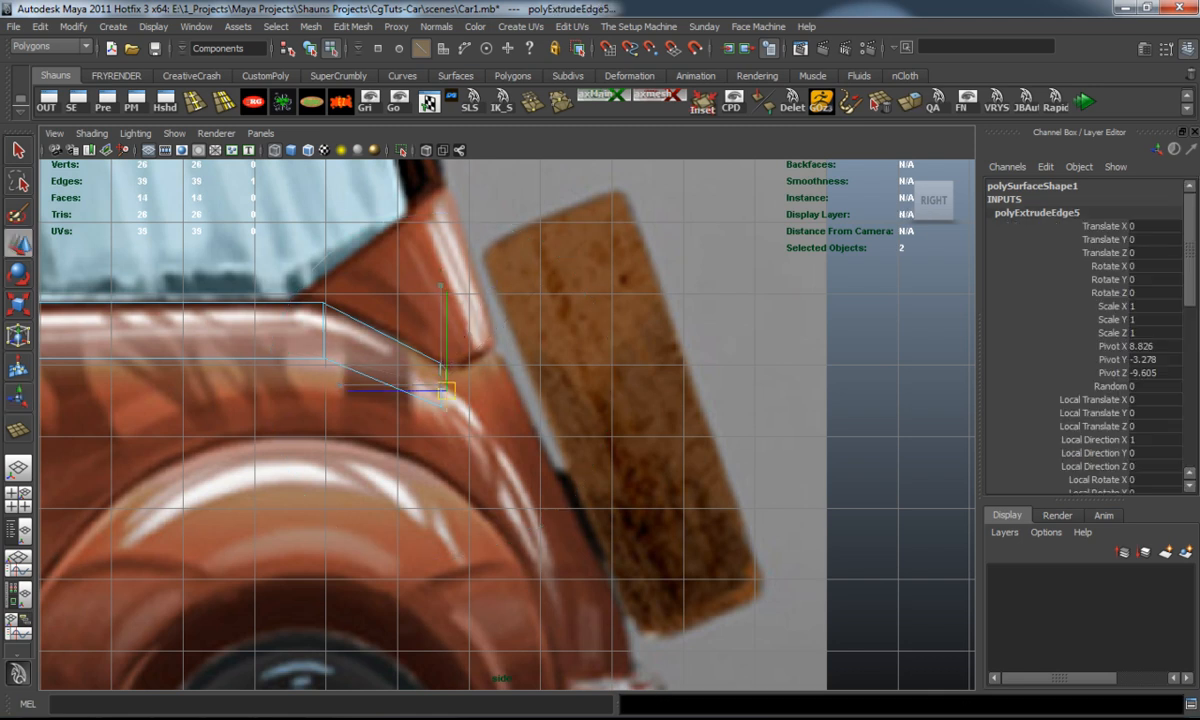
left_click_drag(440, 384, 539, 545)
middle_click_drag(542, 551, 498, 384, "alt")
key("ctrl+e")
key("w")
left_click_drag(498, 384, 533, 500)
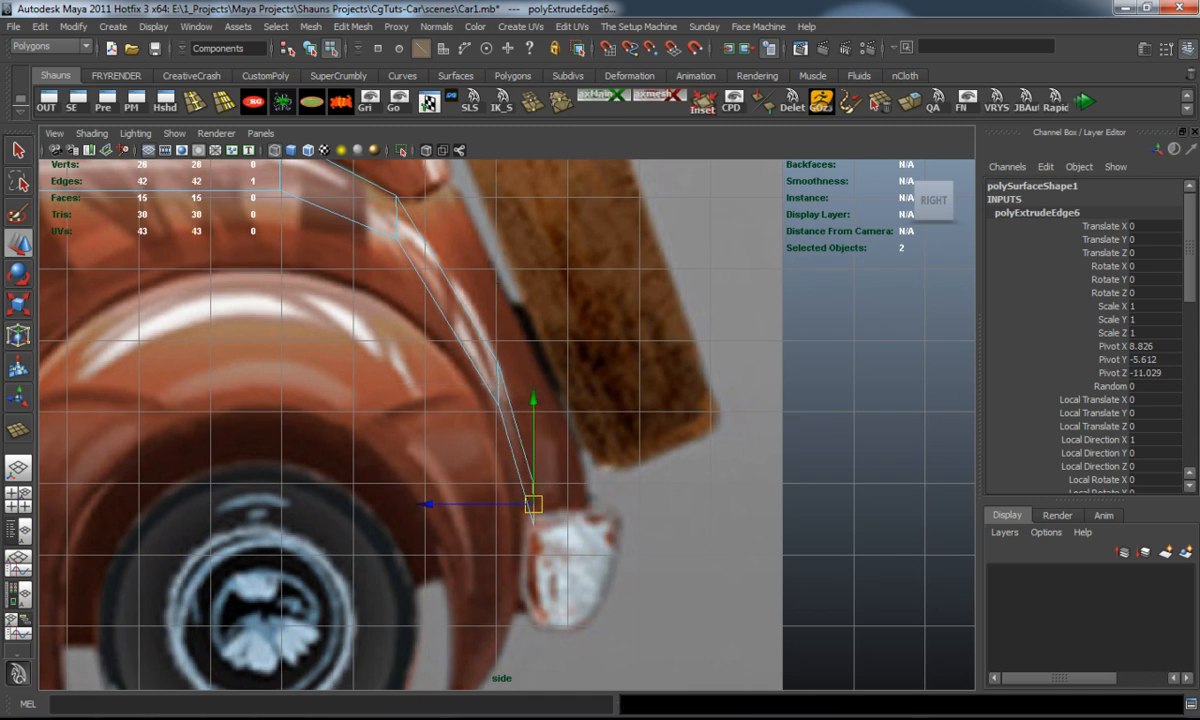
key("r")
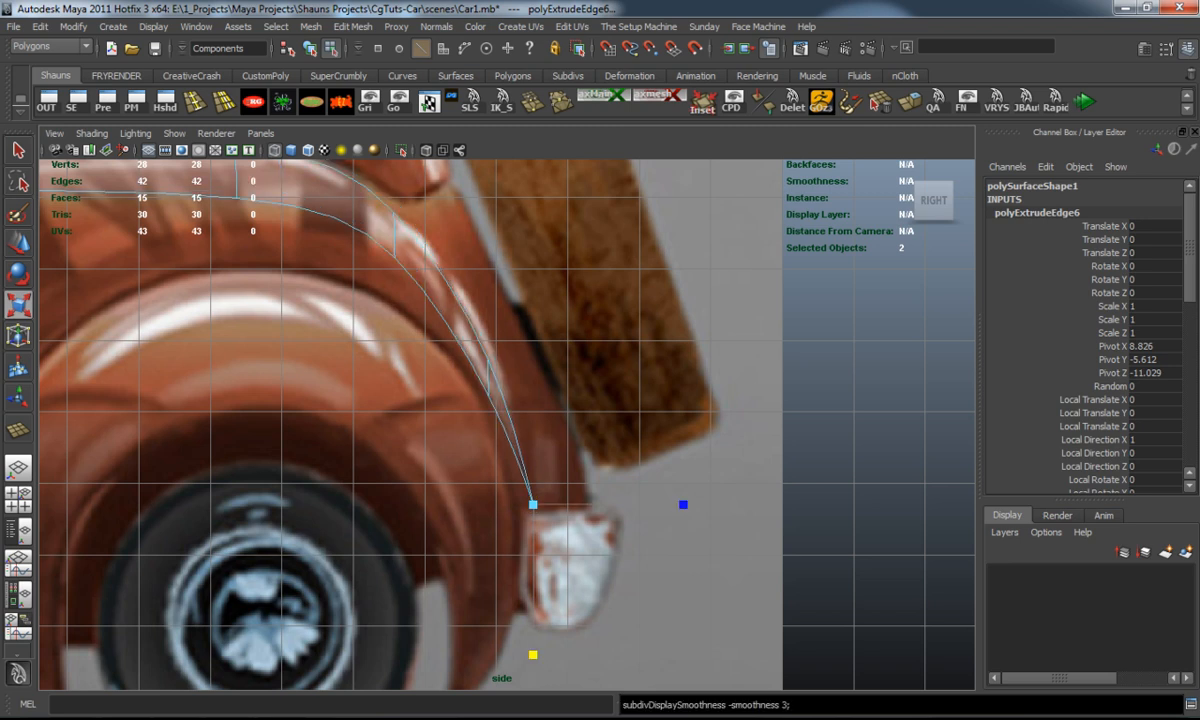
Orbit around the new strip with smoothed preview on and off, then zoom the side view onto the rear wheel.
key("space")
key("space")
left_click_drag(600, 400, 650, 380, "alt")
left_click(600, 550)
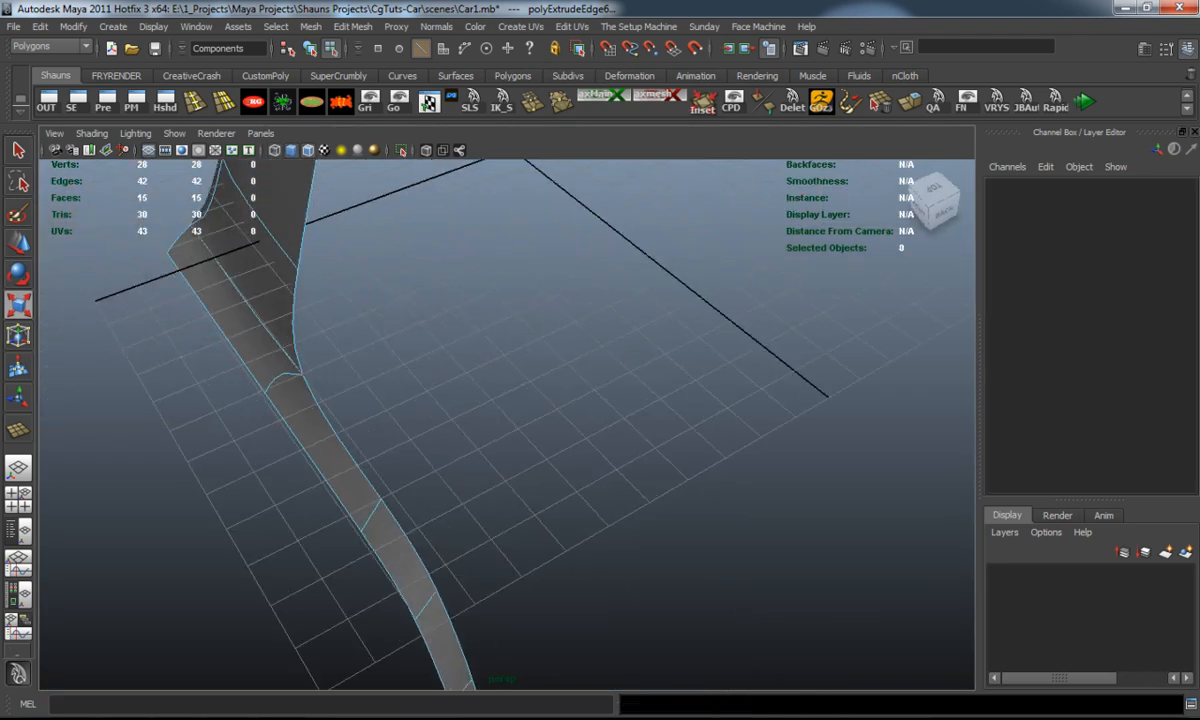
mouse_move(500, 400)
left_mouse_down("alt")
mouse_move(660, 375)
mouse_move(540, 395)
mouse_move(660, 380)
mouse_move(540, 395)
mouse_move(620, 385)
left_mouse_up("alt")
key("3")
key("1")
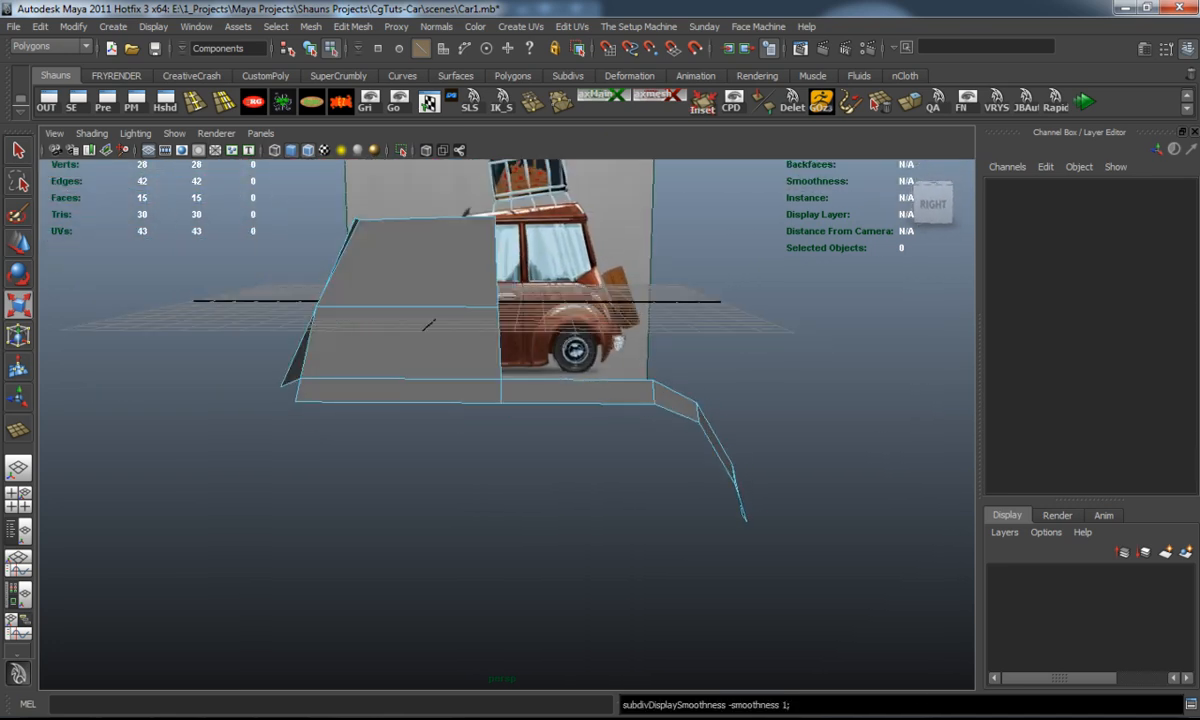
left_click_drag(500, 400, 660, 380, "alt")
key("space")
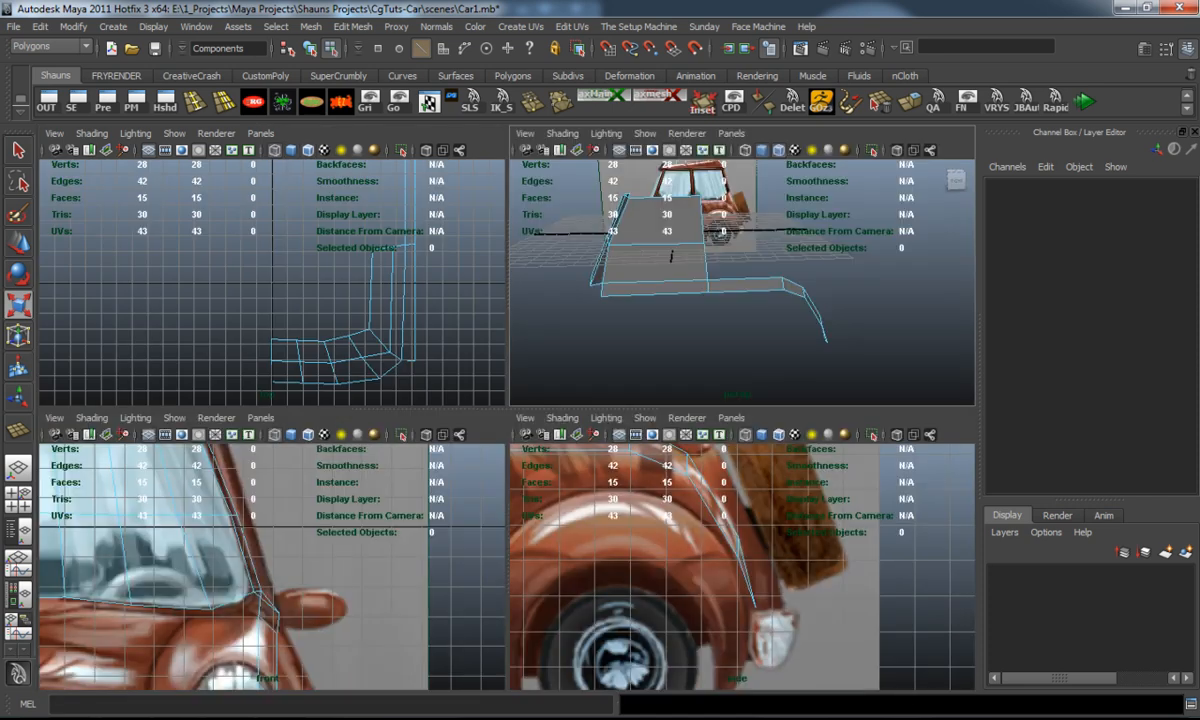
key("space")
scroll(500, 420, "up", 3)
mouse_move(500, 420)
middle_mouse_down("alt")
mouse_move(520, 428)
mouse_move(434, 412)
middle_mouse_up("alt")
key("1")
Slide a middle vertex of the strip along the rear fender curve.
right_click_drag(643, 469, 560, 417)
left_click(663, 512)
key("w")
left_click_drag(663, 512, 655, 481)
scroll(507, 420, "up", 2)
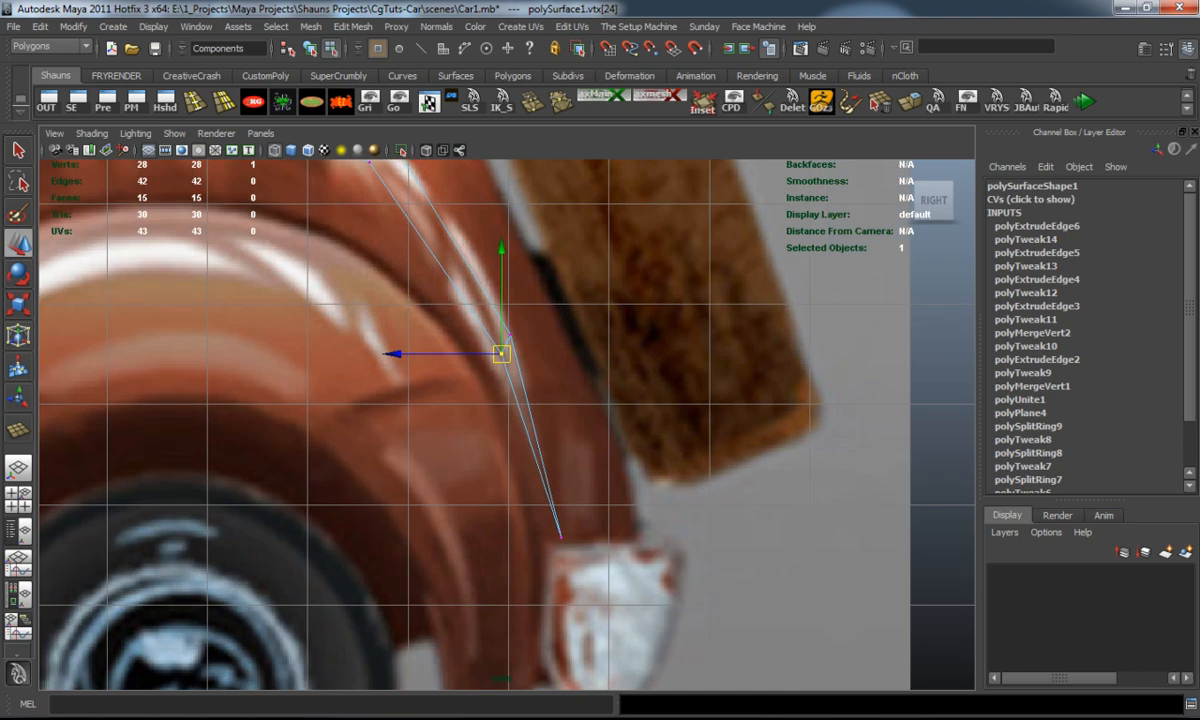
Nudge the wheel-arch end vertex in X and Y until the strip ends at the tail light in the side image.
left_click_drag(561, 537, 540, 527)
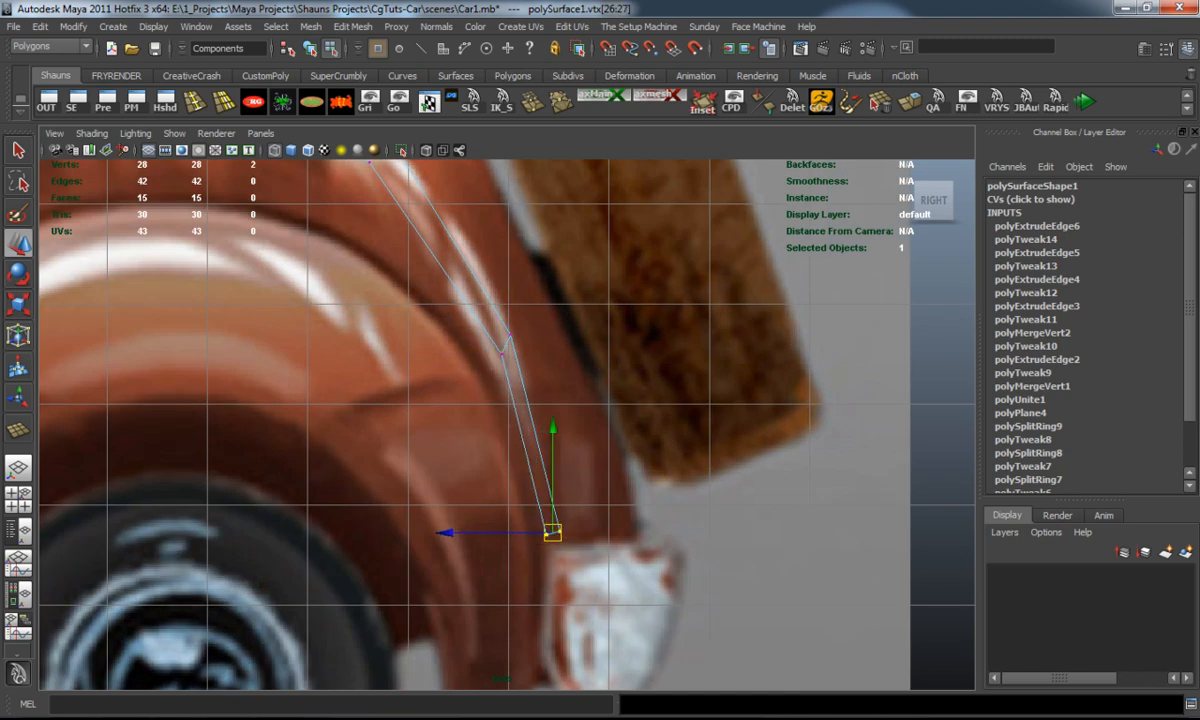
left_click_drag(455, 532, 460, 533)
left_click_drag(559, 430, 559, 446)
left_click_drag(455, 550, 440, 550)
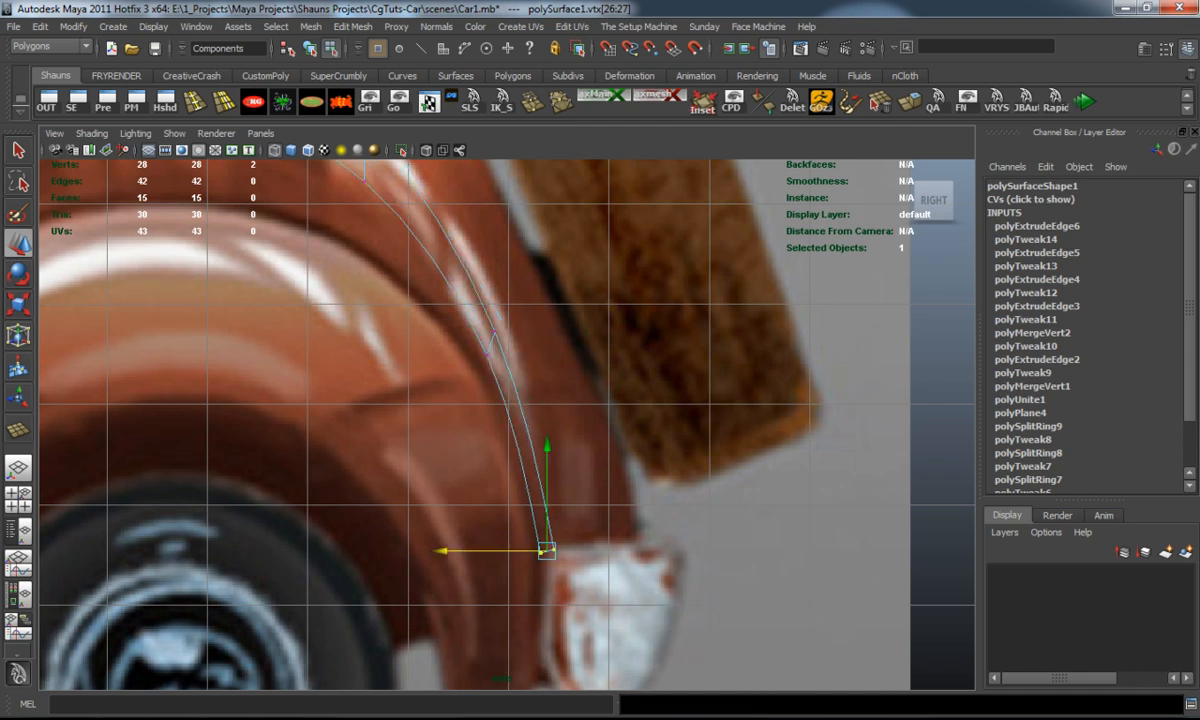
key("1")
scroll(505, 420, "down", 5)
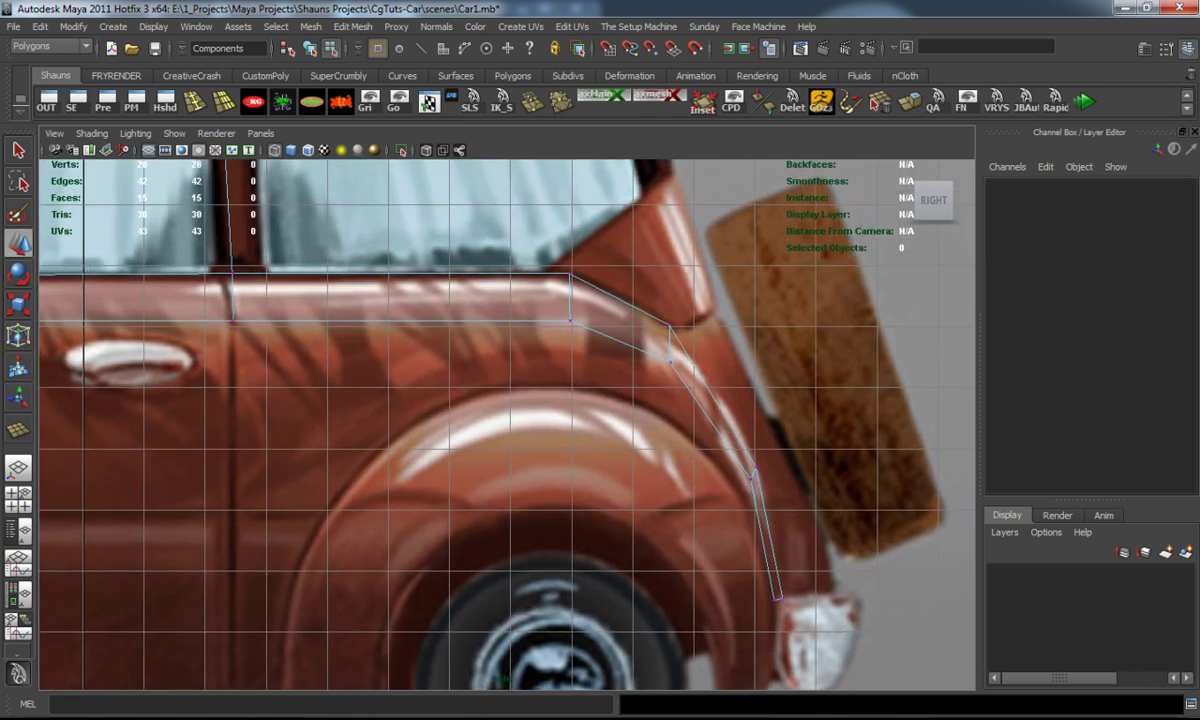
Pan along the car, switch to the perspective view and select the whole body shell mesh.
middle_click_drag(480, 400, 790, 450, "alt")
middle_click_drag(430, 400, 665, 400, "alt")
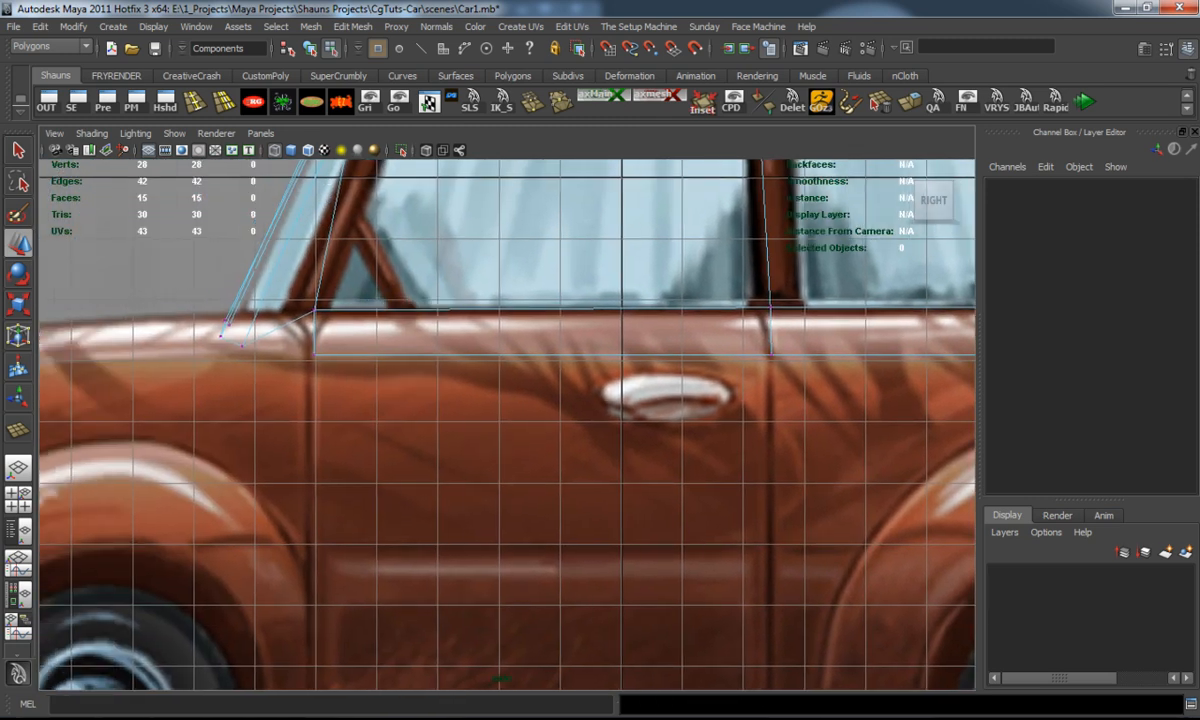
right_click_drag(367, 340, 367, 300)
key("space")
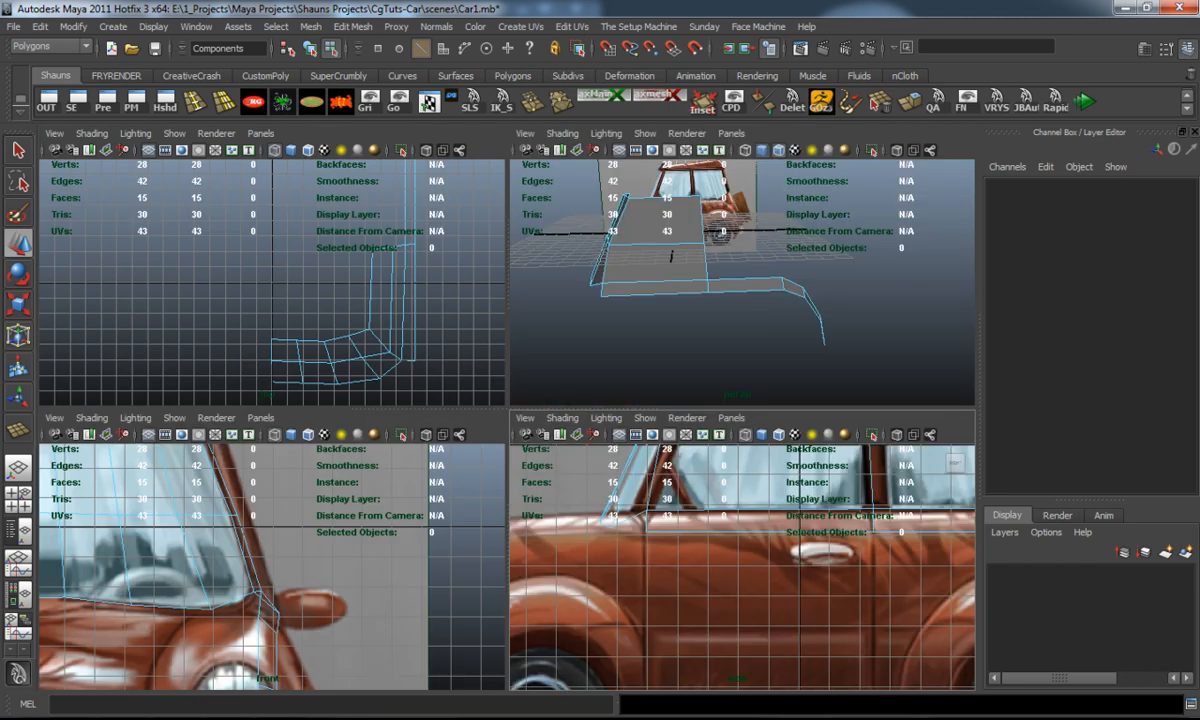
key("space")
left_click_drag(500, 400, 600, 400, "alt")
key("F8")
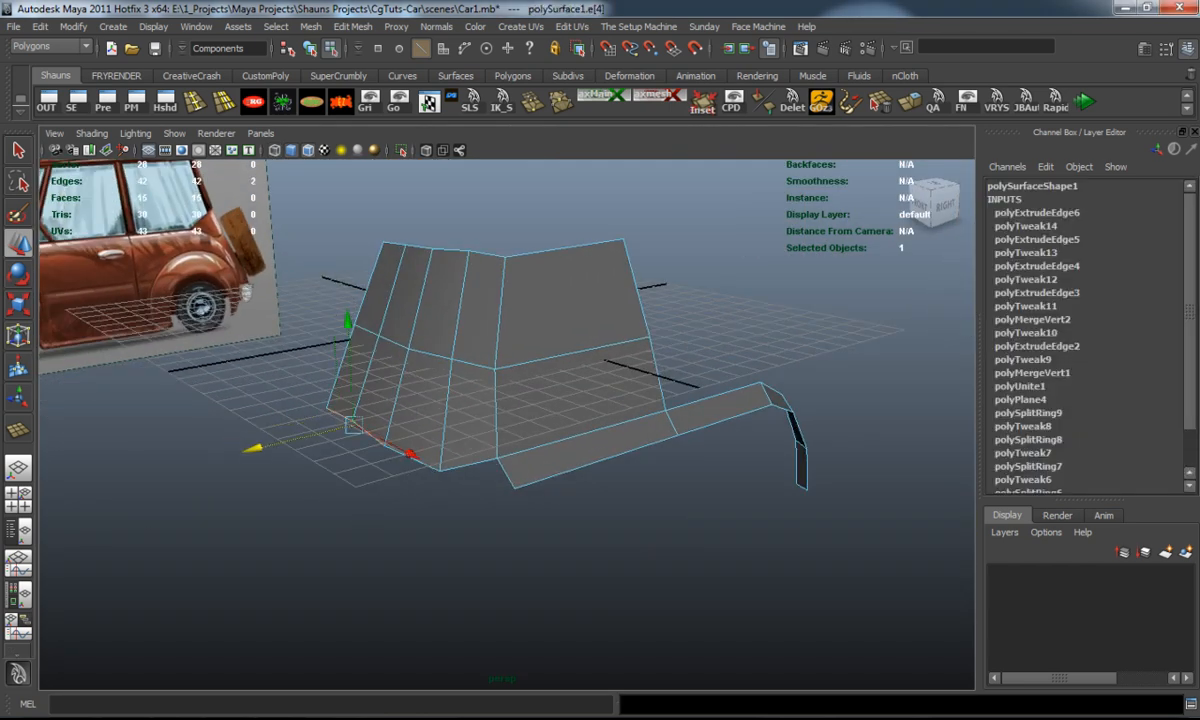
Frame the shell's bottom edges and save the scene with Ctrl+S.
left_click_drag(500, 400, 530, 390, "alt")
right_click_drag(530, 390, 600, 390, "alt")
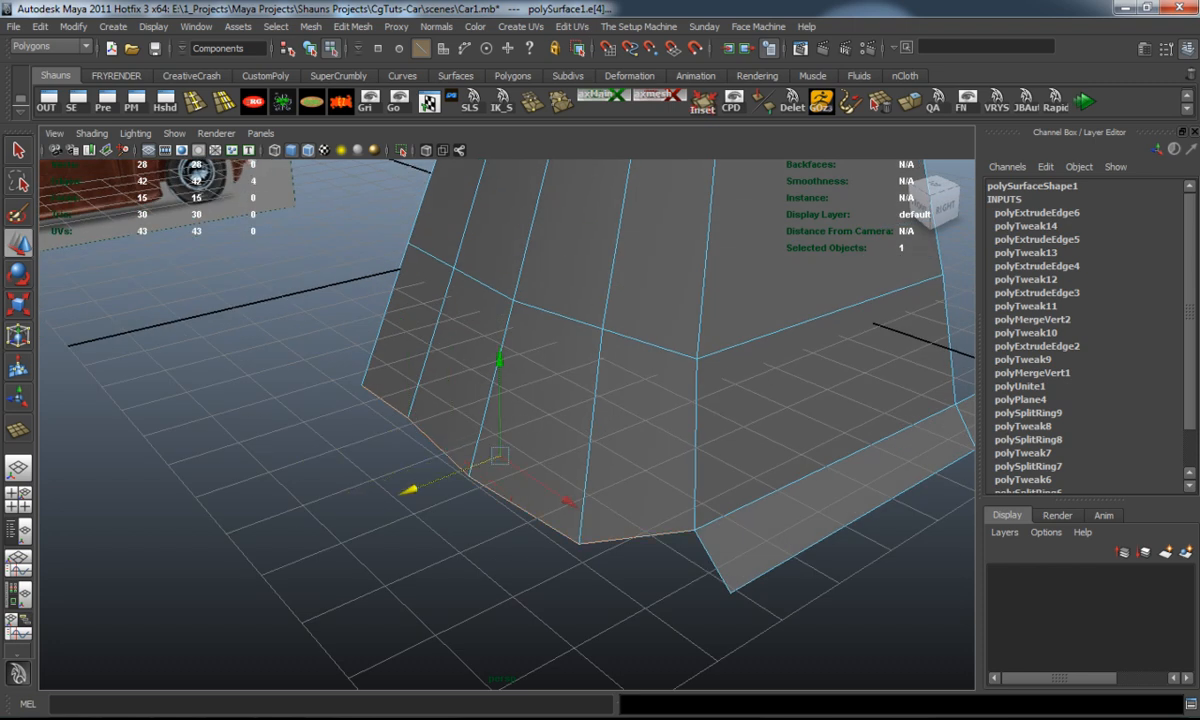
key("q")
key("ctrl+s")
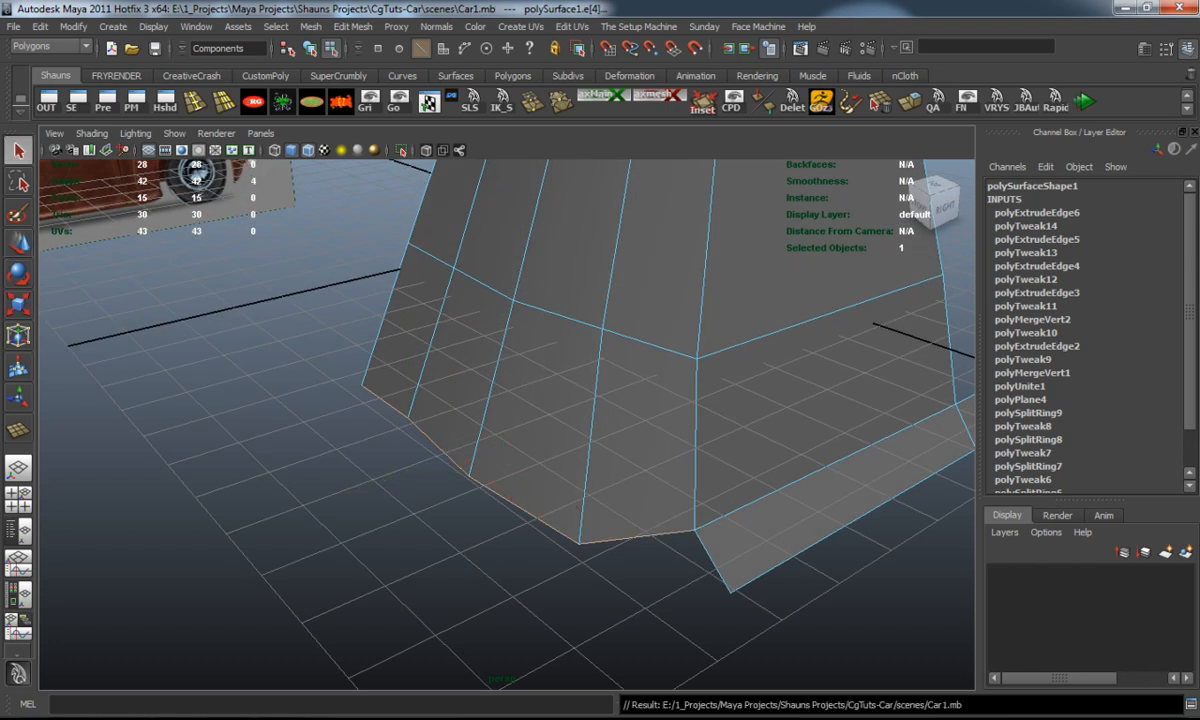
Extrude the bottom edges into a new strip, scale its outer edge narrower and lower it in the front view.
key("ctrl+e")
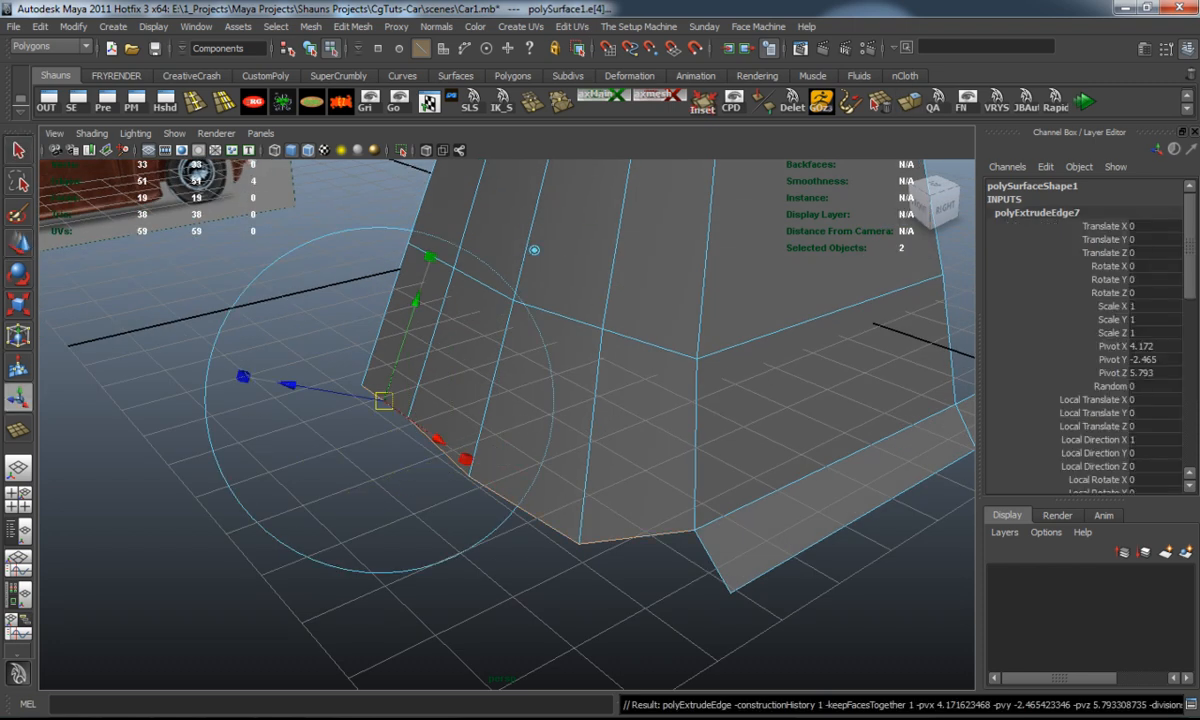
left_click_drag(395, 497, 308, 527)
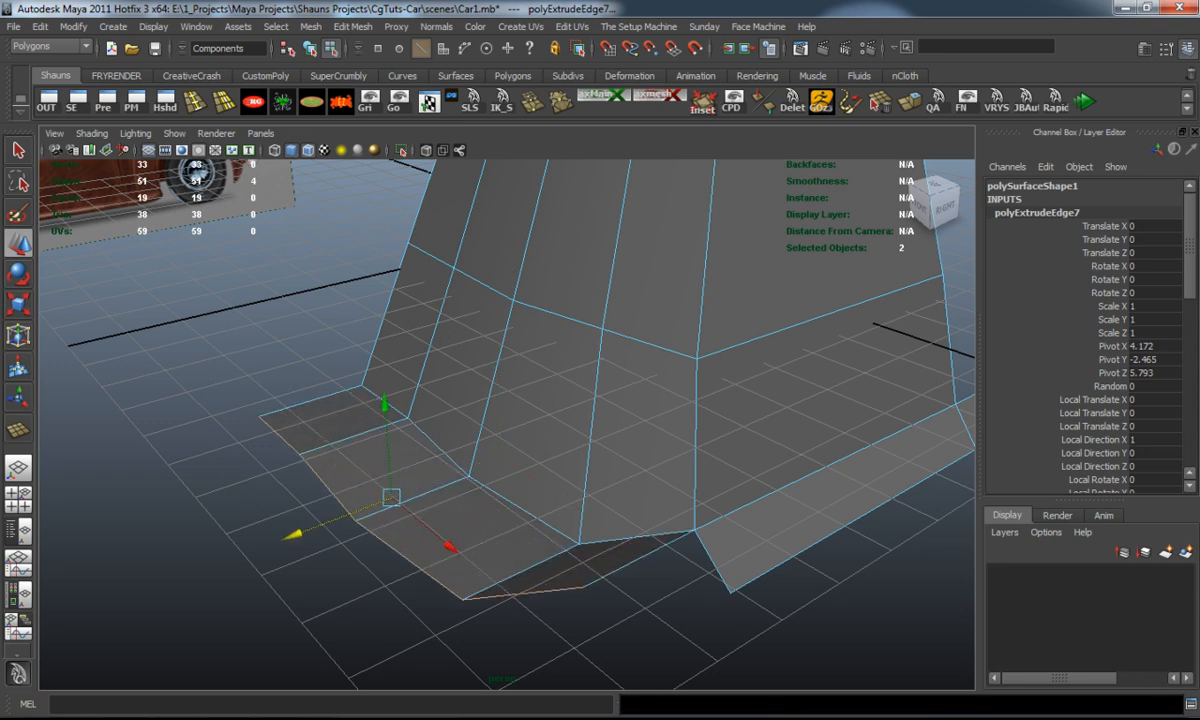
key("r")
left_click_drag(500, 400, 600, 400, "alt")
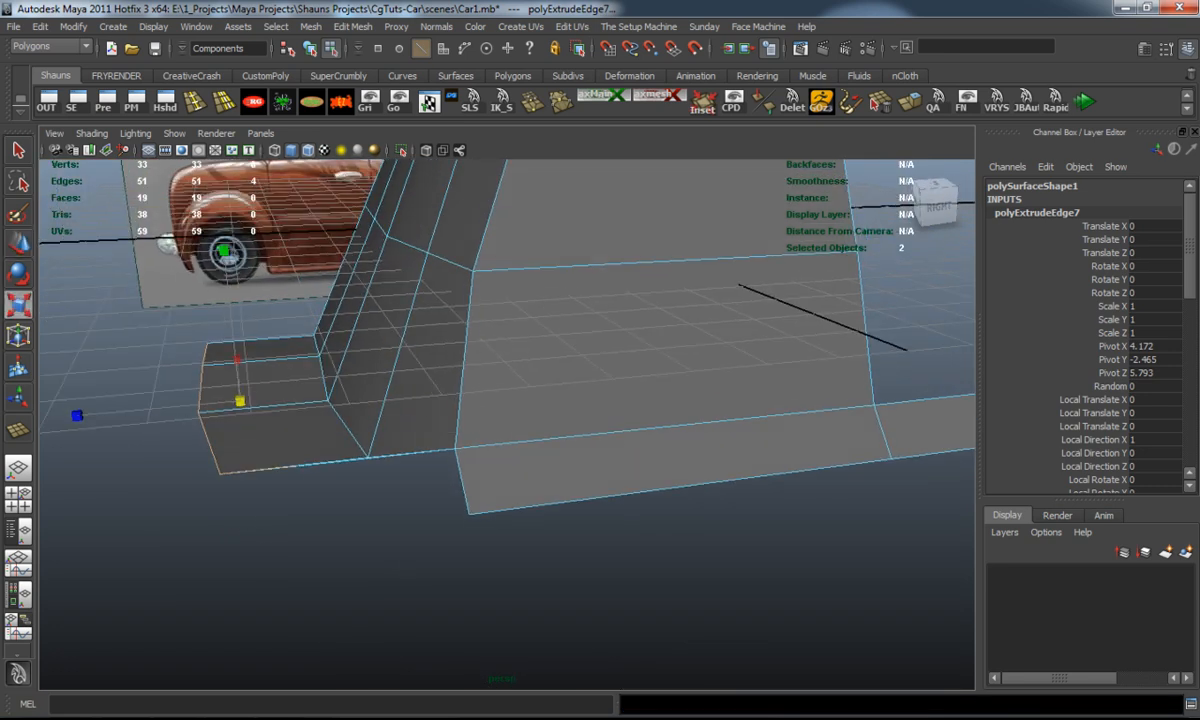
left_click_drag(72, 415, 216, 403)
key("space")
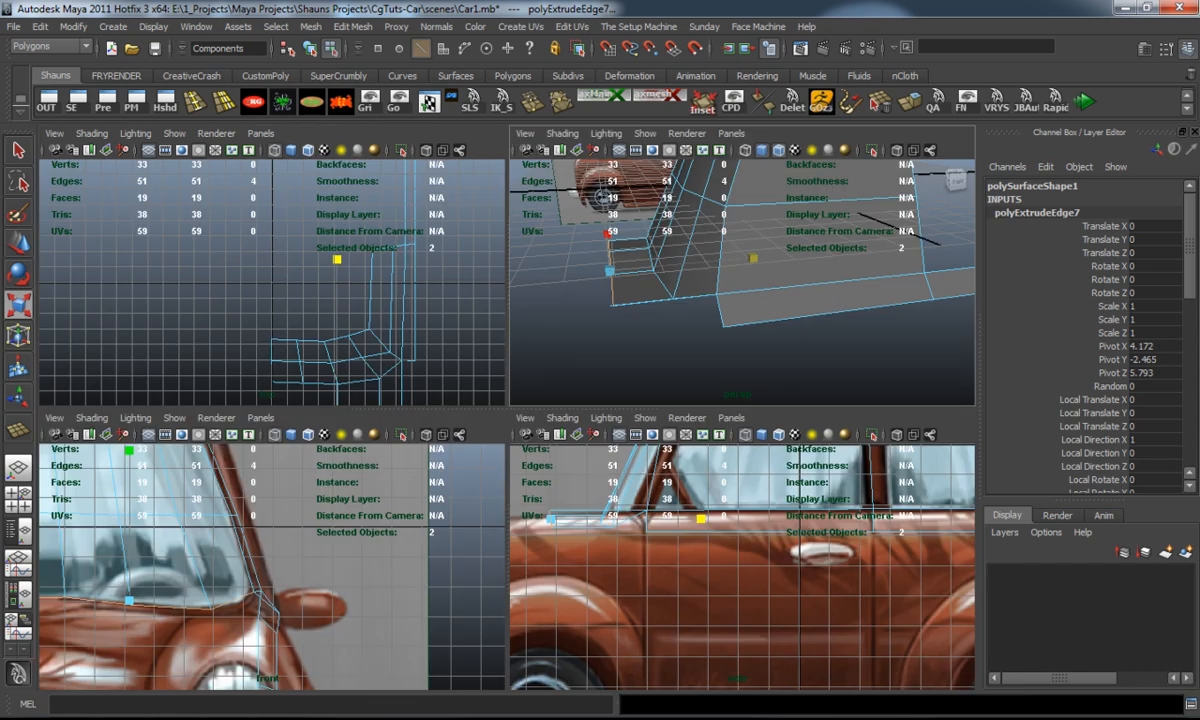
key("space")
key("w")
left_click_drag(434, 370, 434, 530)
Lower the new strip's edge and slide its outer vertex inward under the headlight in the front view.
middle_click_drag(434, 530, 504, 390, "alt")
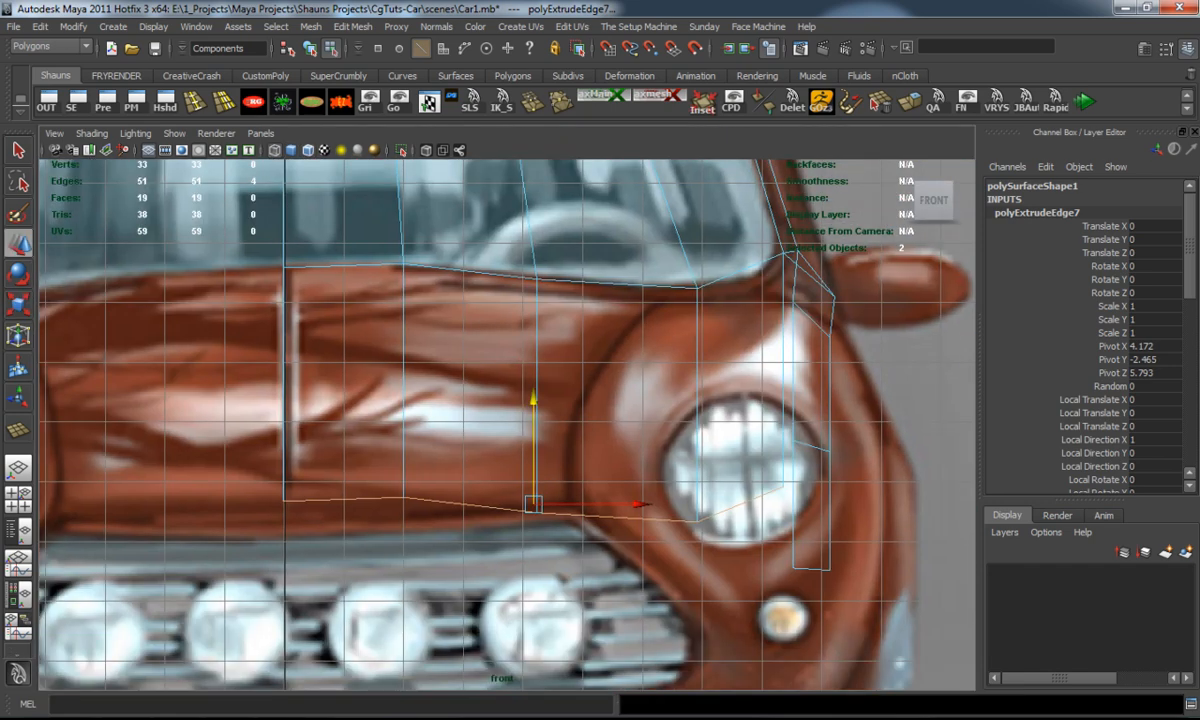
left_click_drag(533, 440, 533, 472)
key("r")
left_click(533, 535)
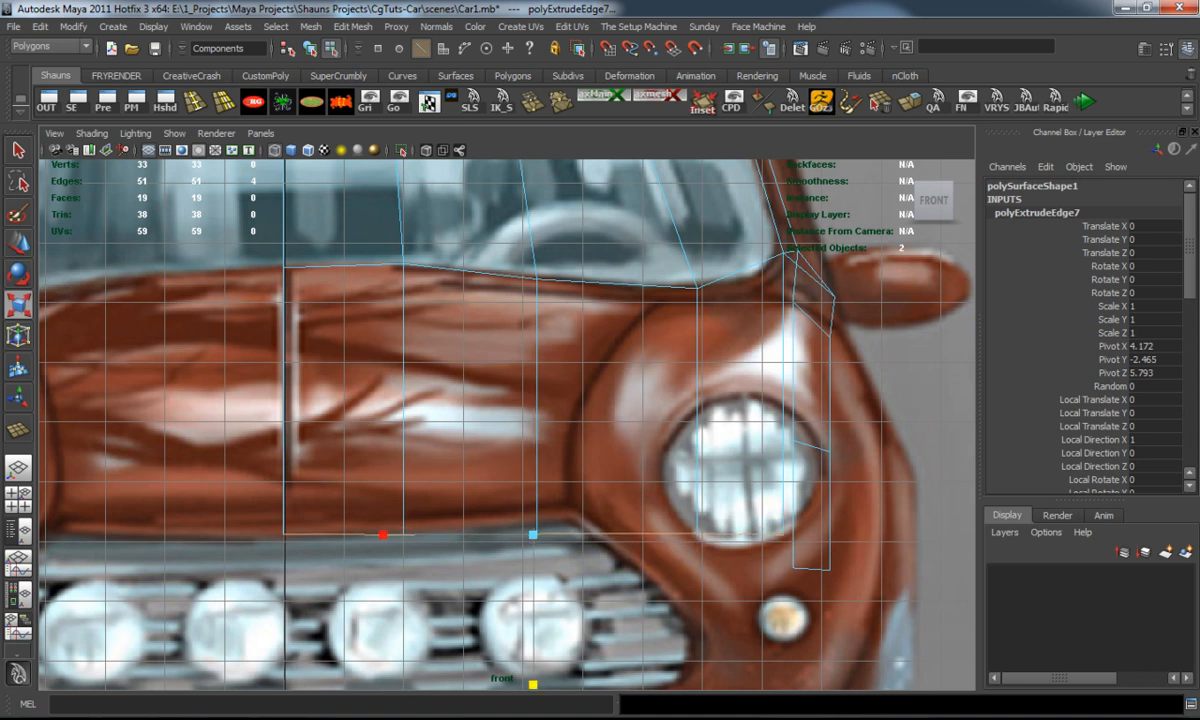
right_click_drag(691, 437, 630, 437)
left_click(693, 530)
key("w")
left_click_drag(693, 530, 577, 528)
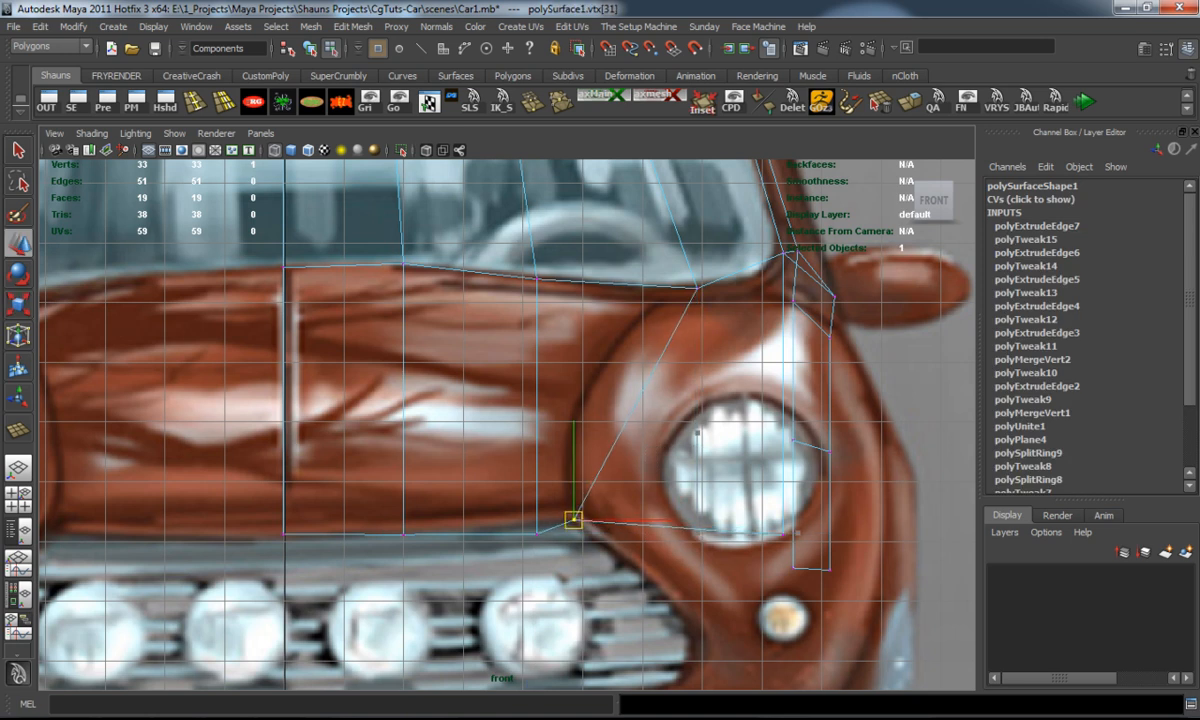
Raise the neighbouring strip vertices slightly and return the mesh to its base cage display.
left_click(540, 470)
left_click(536, 533)
left_click_drag(536, 430, 536, 413)
left_click(467, 436)
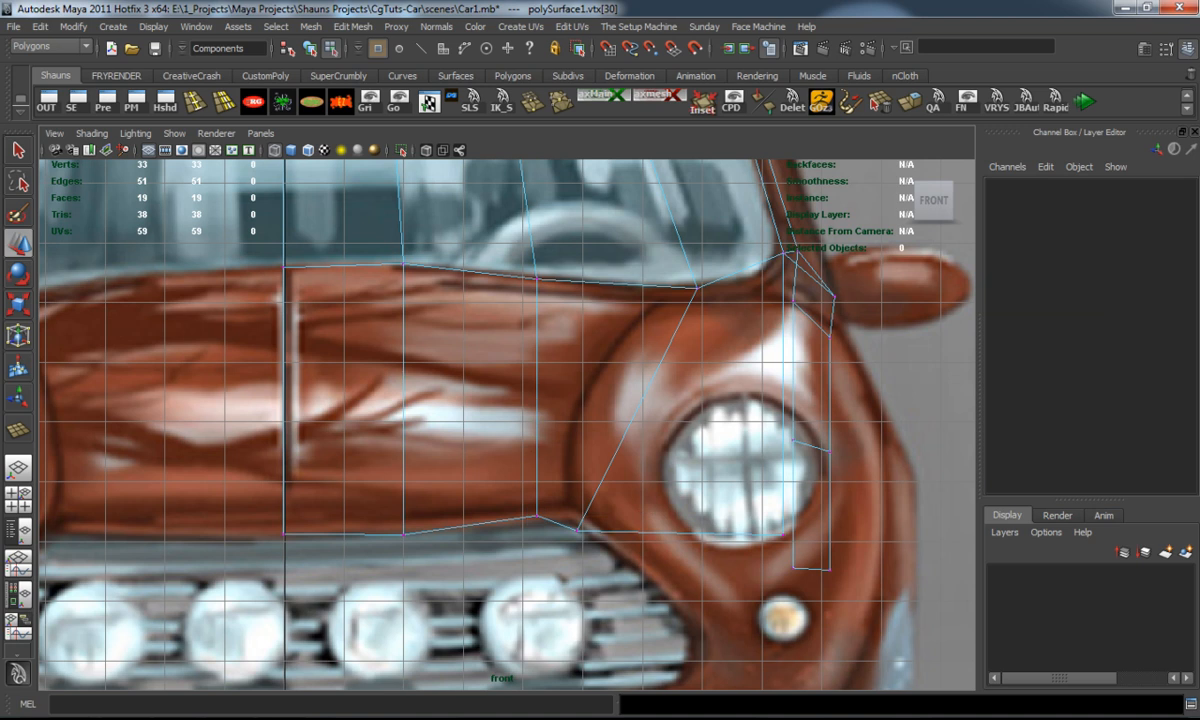
key("1")
middle_click_drag(467, 436, 390, 445, "alt")
key("1")
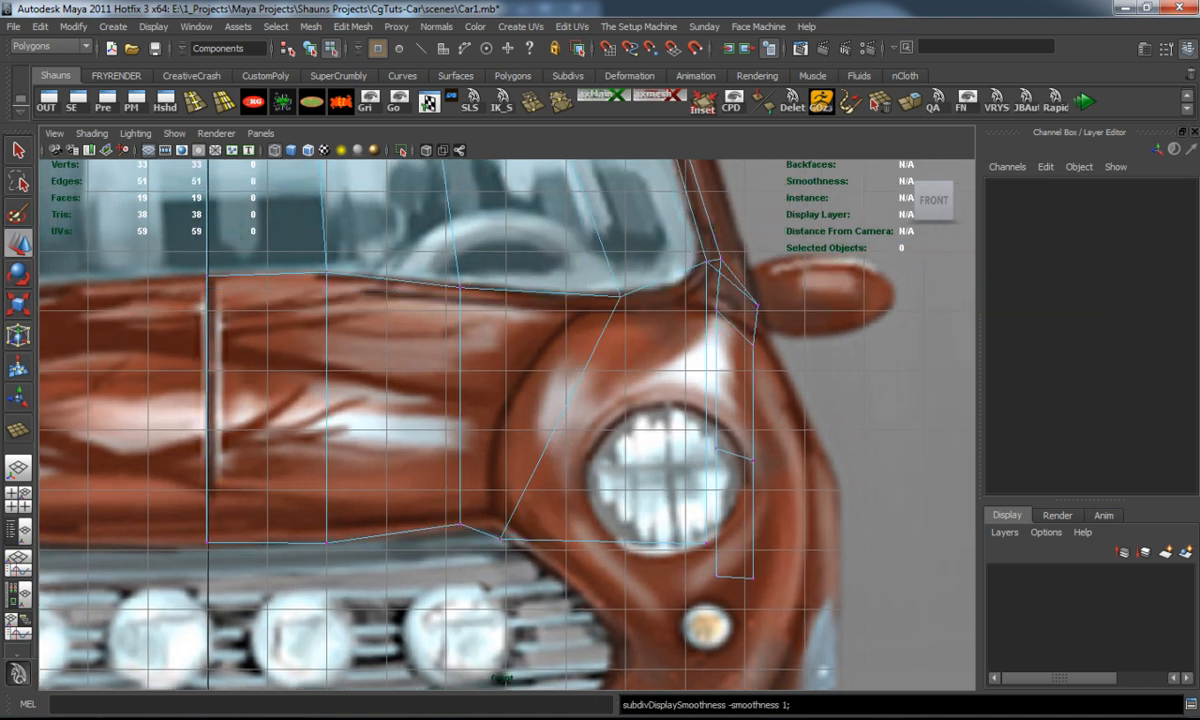
Insert a horizontal edge loop across the body with the Insert Edge Loop Tool.
key("y")
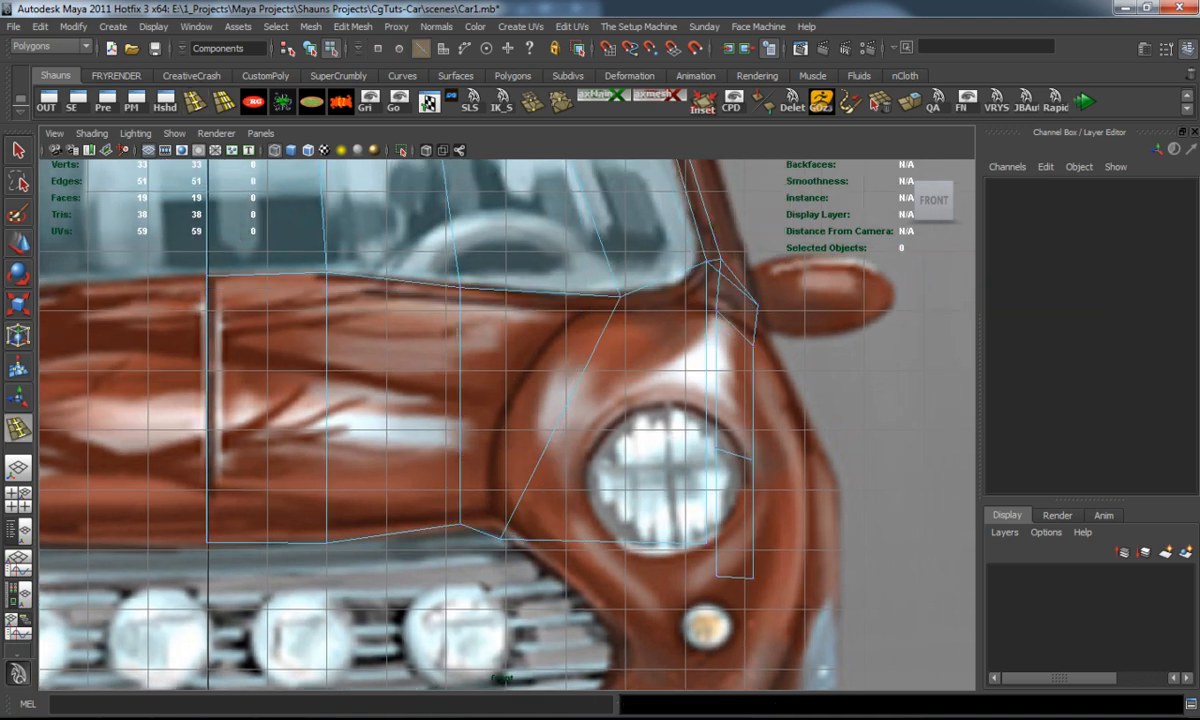
left_click(576, 385)
Finish the edge loop and slide its first vertex inward with the Move tool.
key("Return")
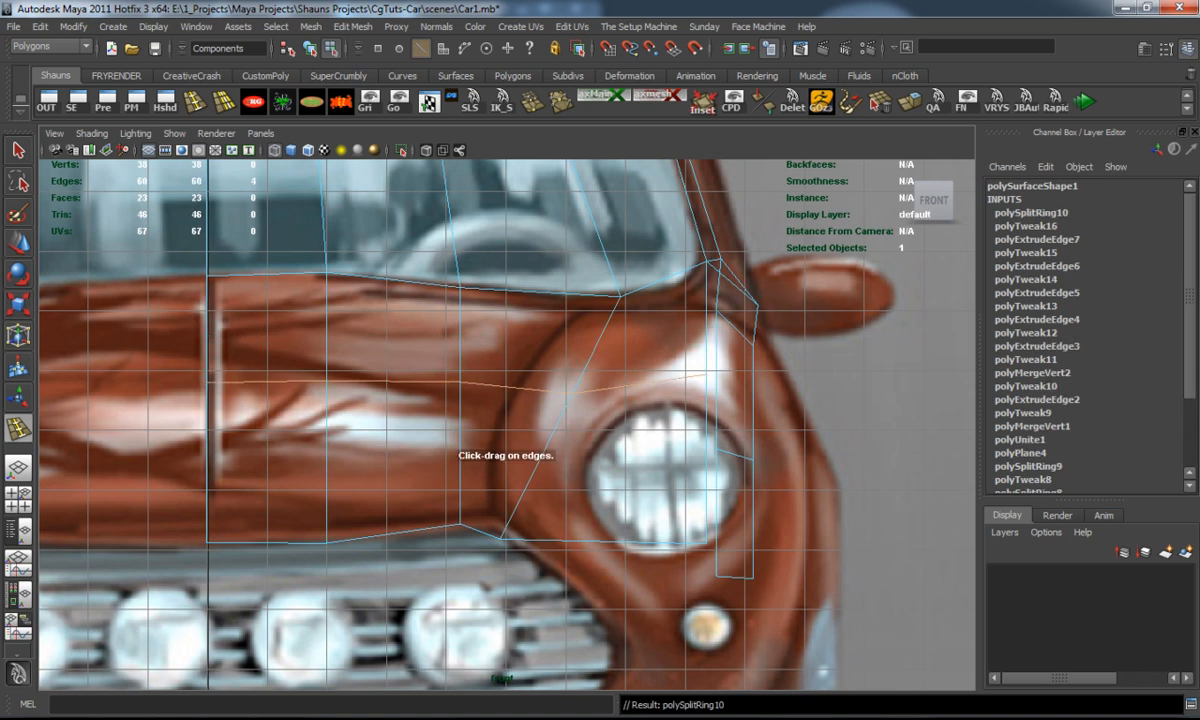
key("w")
right_click_drag(563, 397, 509, 394)
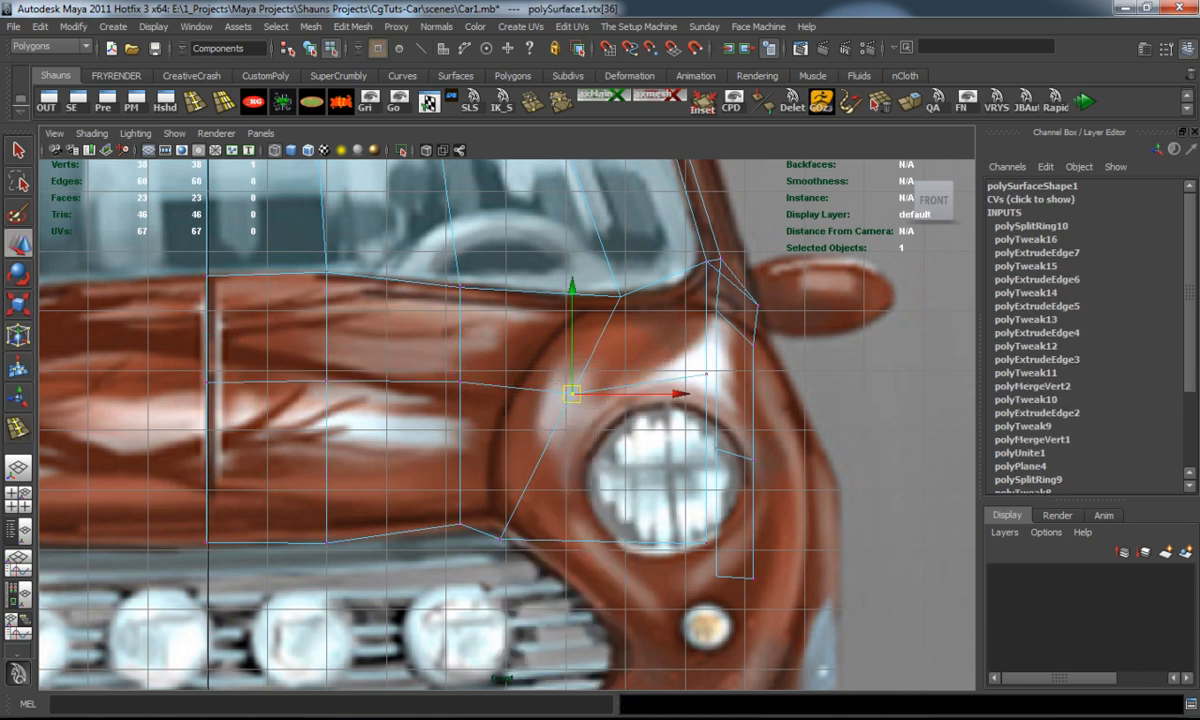
left_click_drag(676, 394, 606, 394)
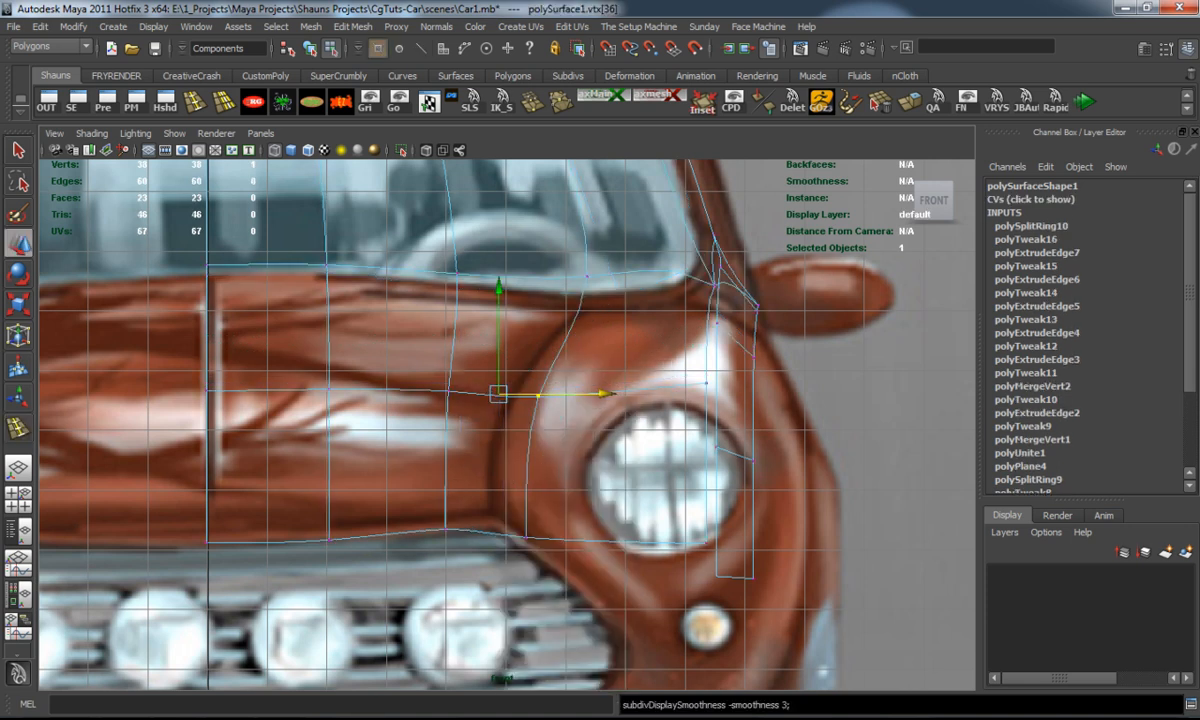
left_click(498, 310)
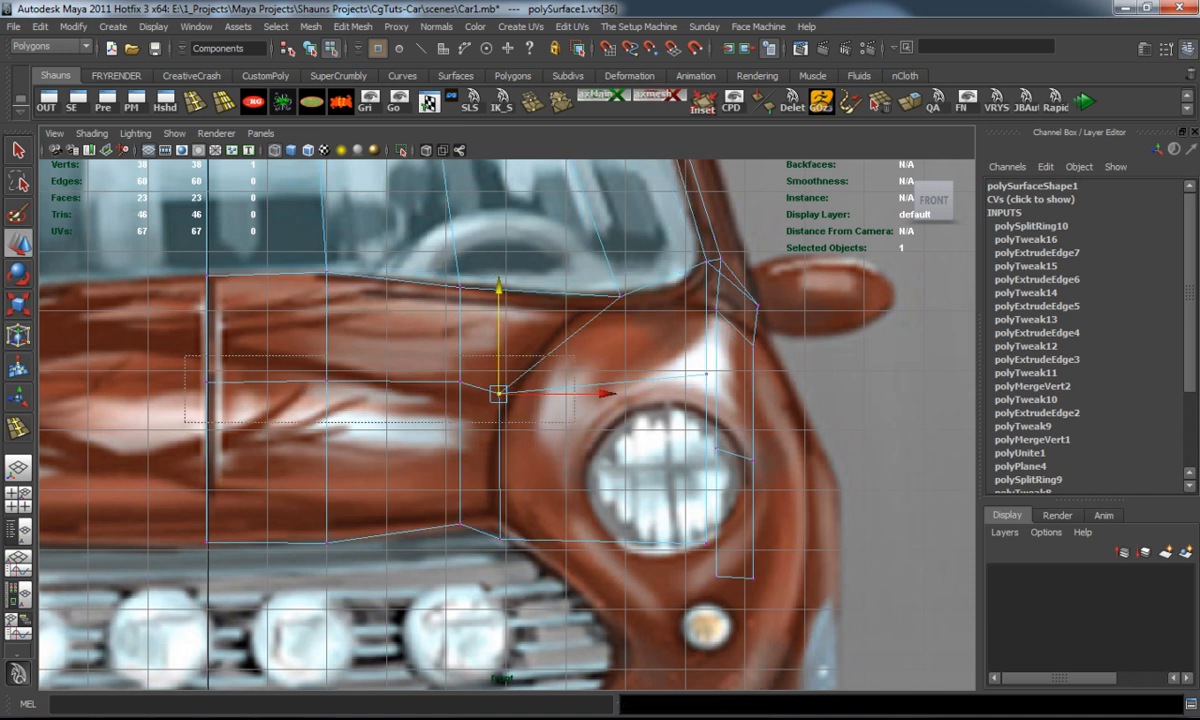
In the maximized Right view, move the loop vertex and the lower headlight vertex forward along the wing.
left_click_drag(185, 422, 185, 422)
key("space")
key("space")
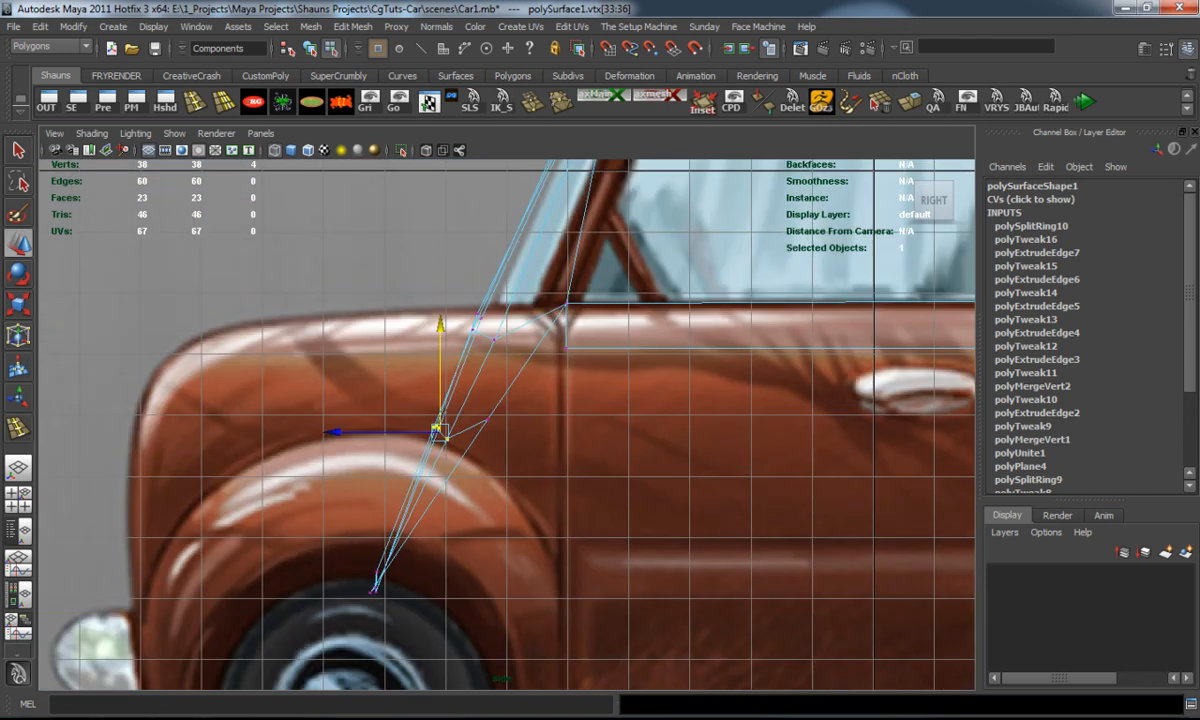
middle_click_drag(500, 400, 518, 401, "alt")
left_click_drag(520, 436, 382, 433)
left_click(512, 590)
left_click_drag(512, 588, 278, 588)
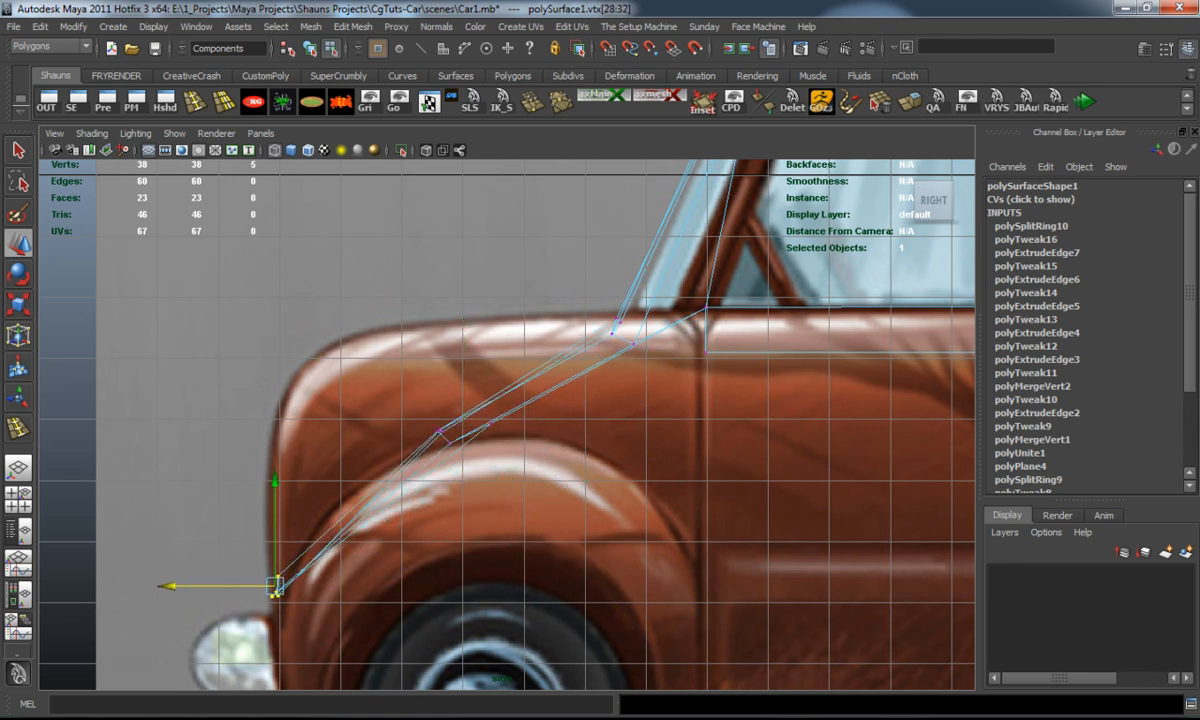
Raise the loop vertices onto the front wing's curve, checking with smooth preview.
left_click(200, 500)
key("3")
key("1")
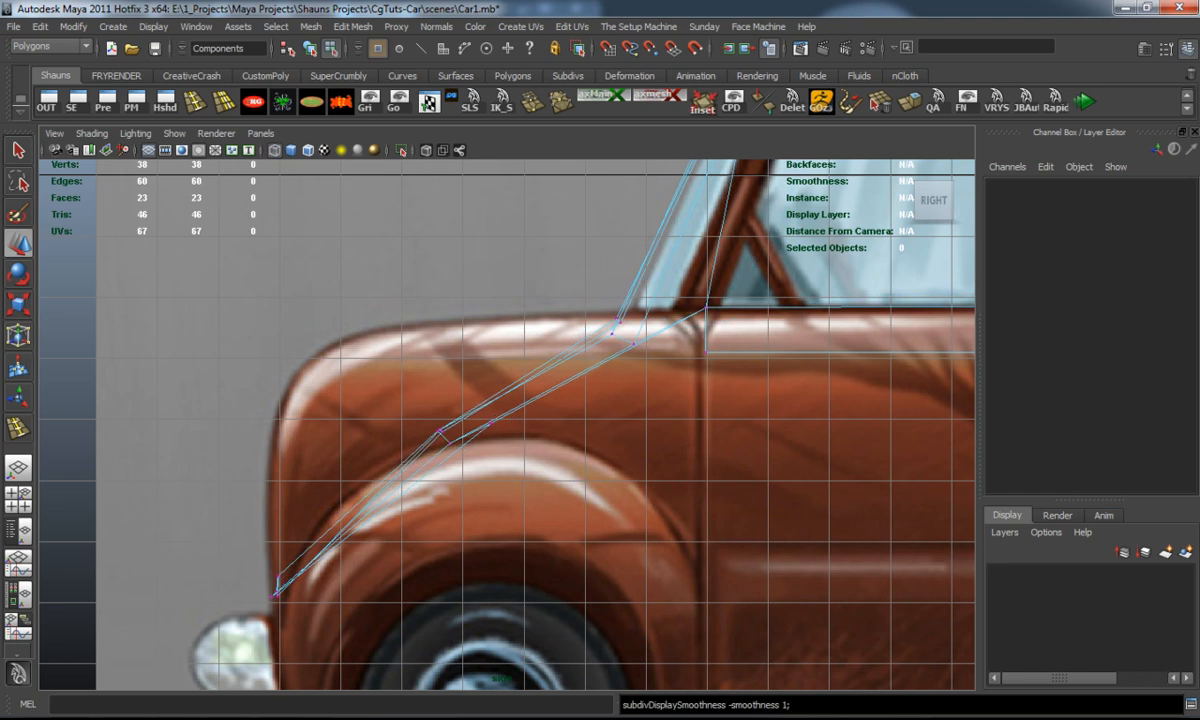
mouse_move(425, 410)
left_mouse_down()
mouse_move(500, 445)
mouse_move(464, 358)
mouse_move(397, 385)
left_mouse_up()
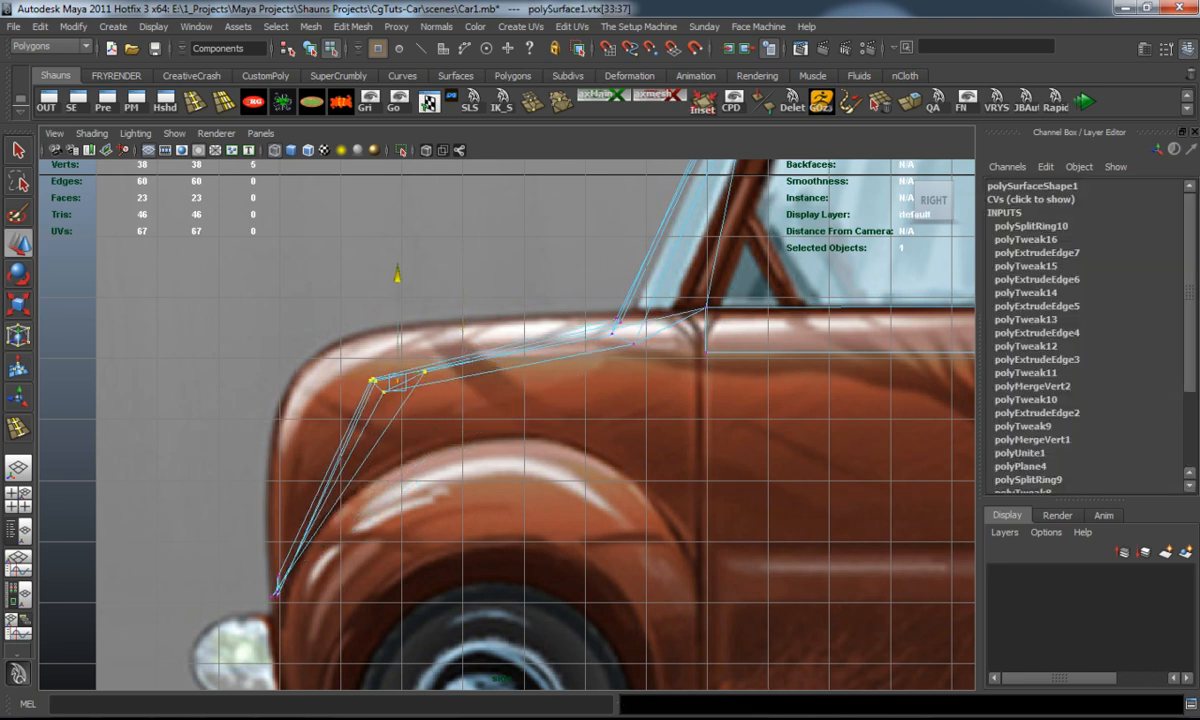
key("3")
left_click(200, 300)
key("1")
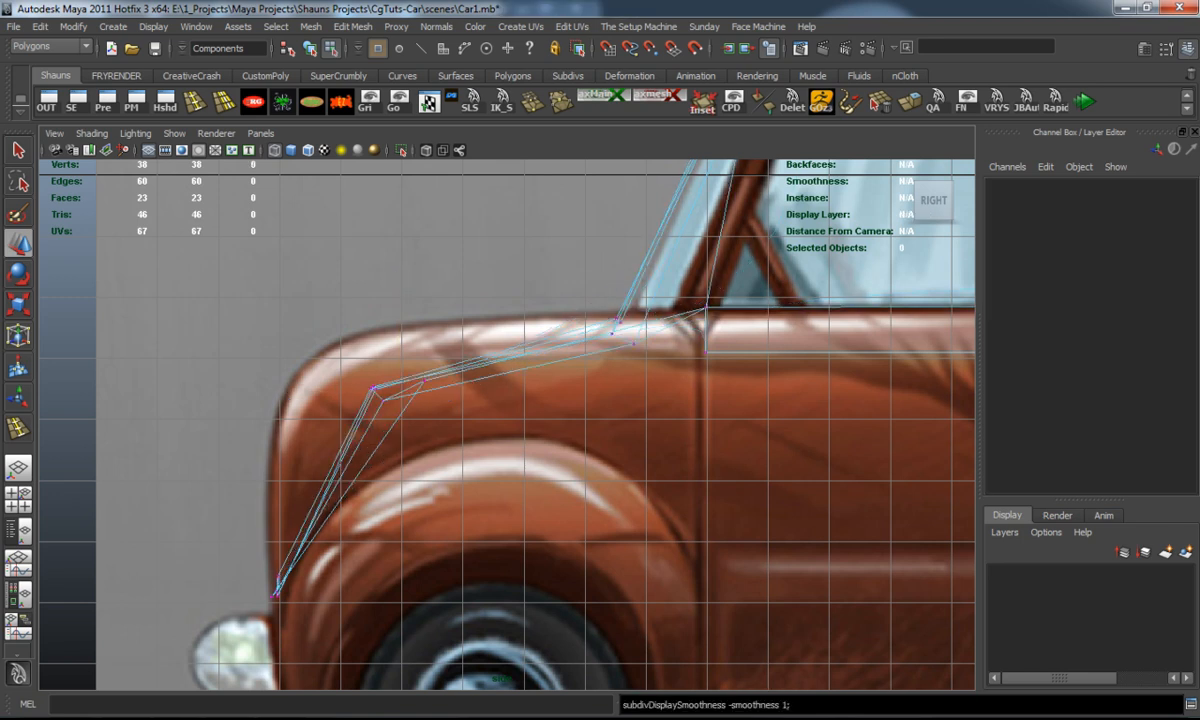
key("ctrl+e")
Insert a new edge loop down the front wing and move it toward the front.
left_click(320, 445)
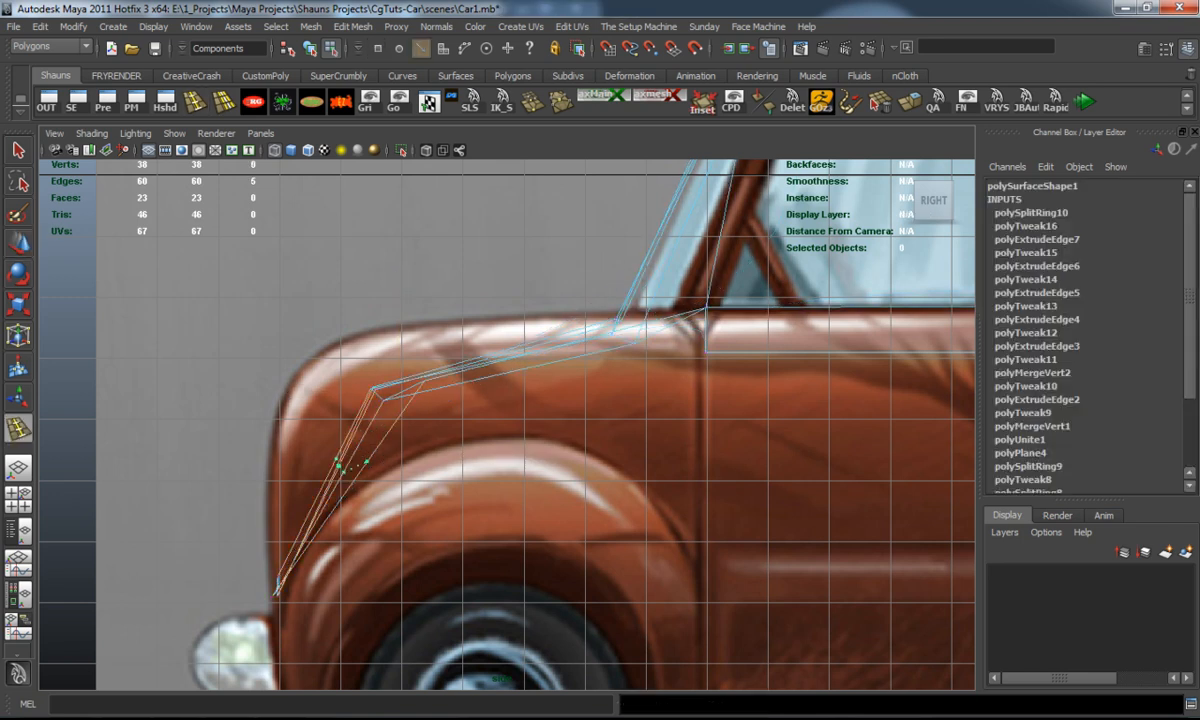
key("w")
left_click_drag(228, 481, 180, 481)
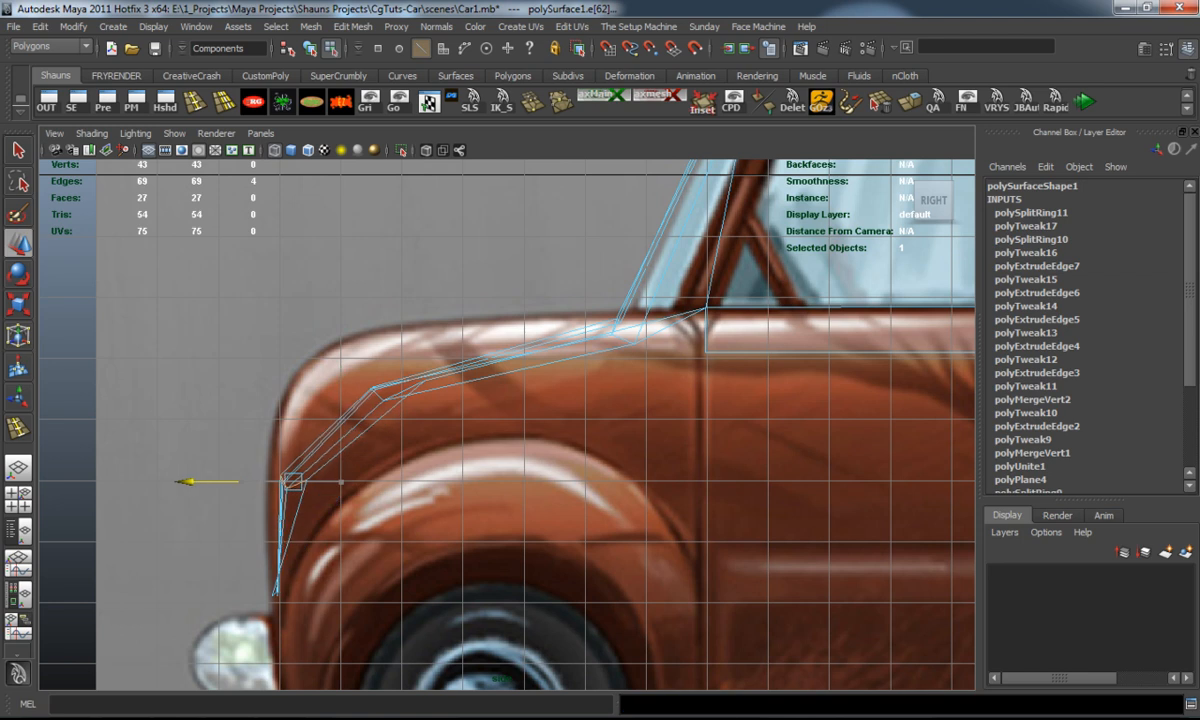
left_click(180, 470)
middle_click_drag(450, 480, 580, 380, "alt")
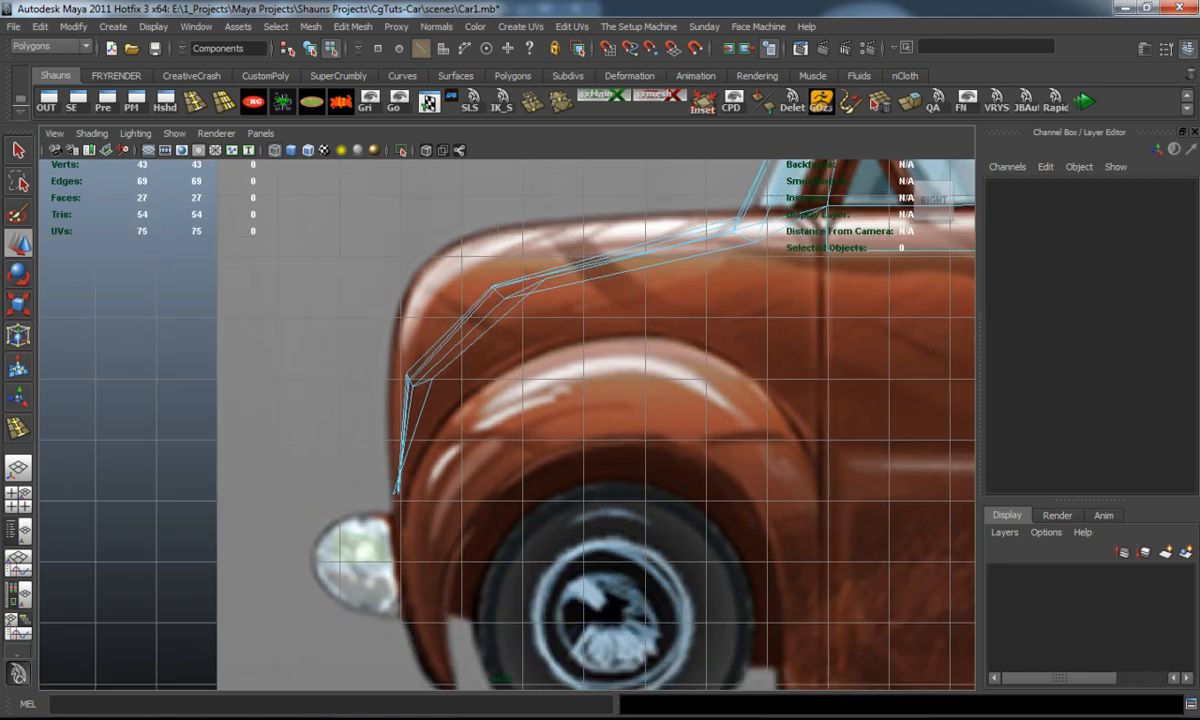
scroll(507, 423, "up", 2)
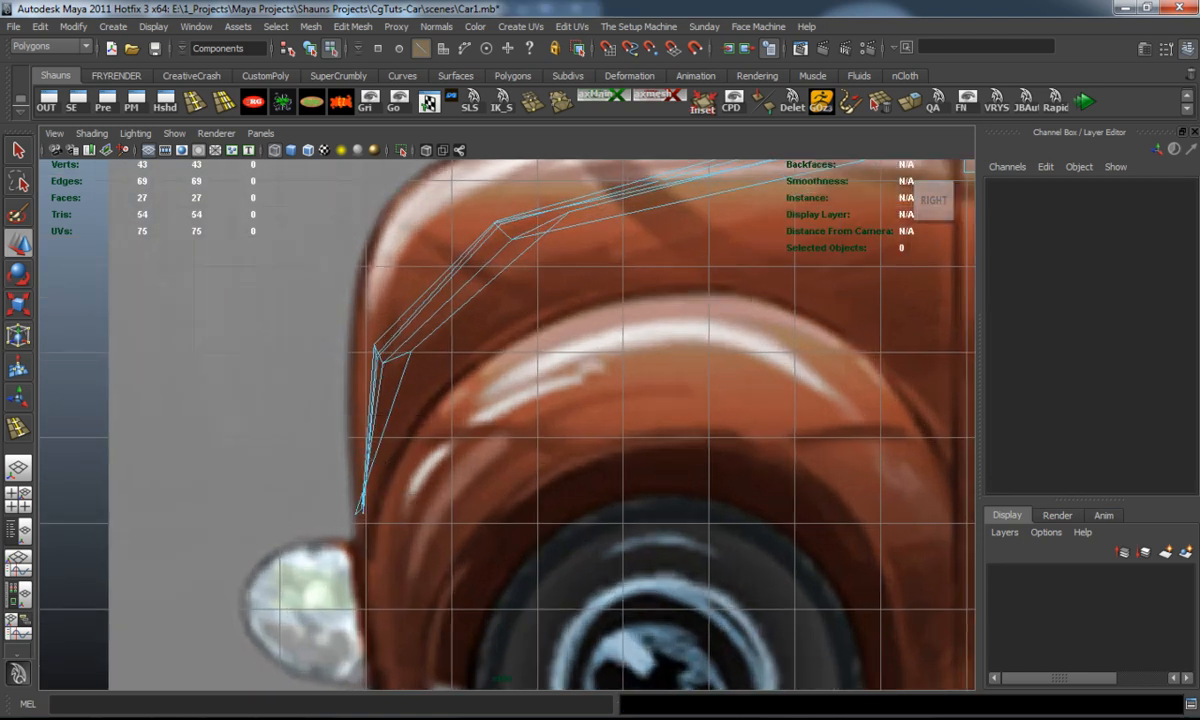
Move the fender-bottom vertex right onto the wheel-arch outline.
right_click_drag(375, 429, 316, 429)
left_click(357, 512)
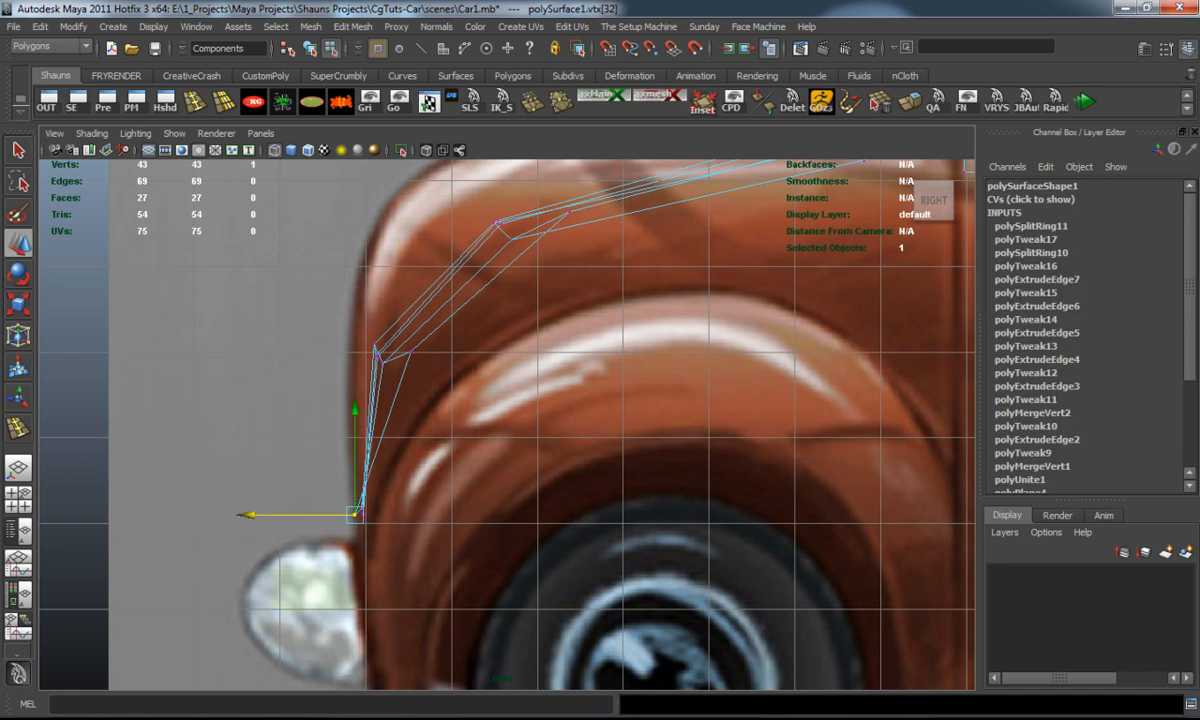
left_click(300, 470)
key("z")
left_click_drag(250, 515, 283, 515)
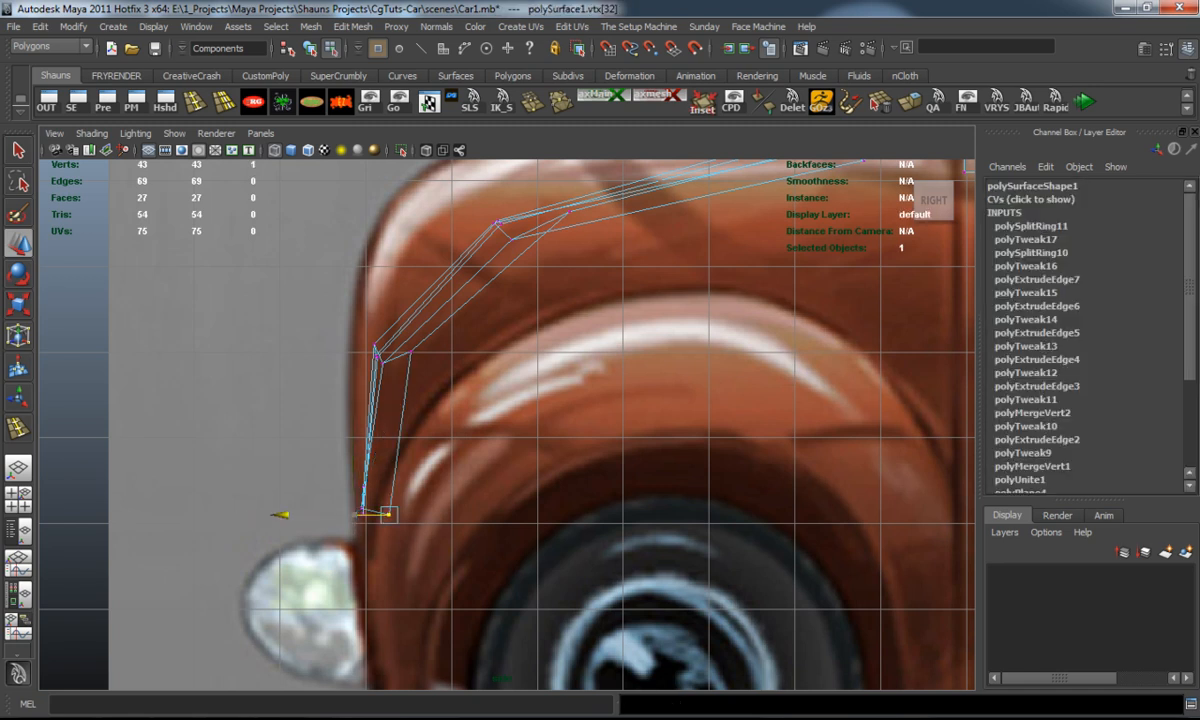
middle_click_drag(500, 400, 472, 510, "alt")
key("1")
Pull the fender-top vertex and the windshield-base vertex onto the reference lines.
left_click(538, 320)
left_click_drag(538, 320, 510, 357)
middle_click_drag(510, 357, 312, 458, "alt")
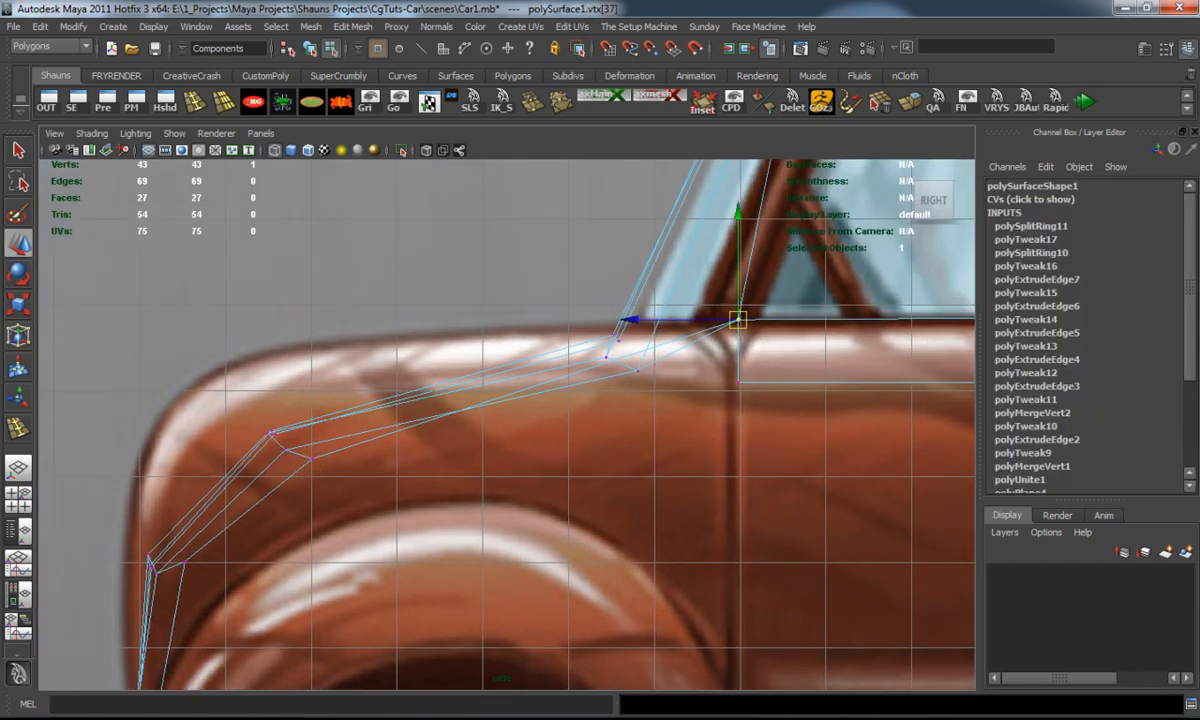
left_click(738, 378)
left_click_drag(738, 378, 745, 360)
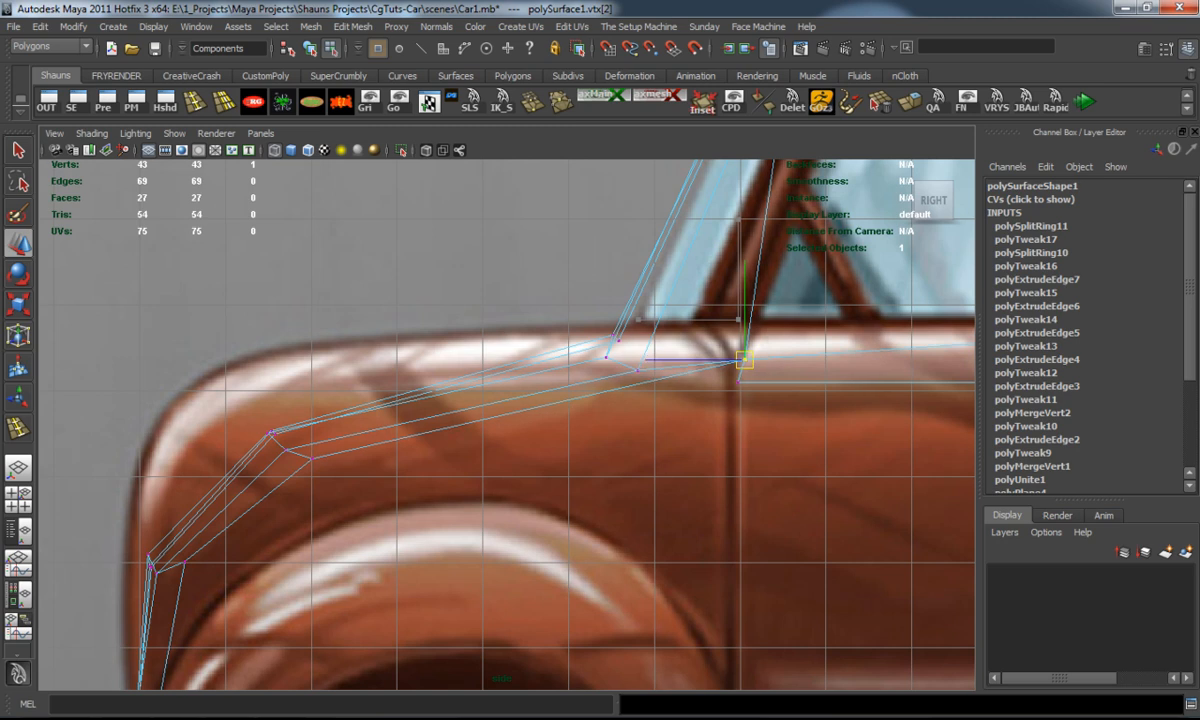
Insert an extra edge loop across the fender in the side view.
key("1")
left_click(500, 250)
middle_click_drag(500, 250, 543, 279, "alt")
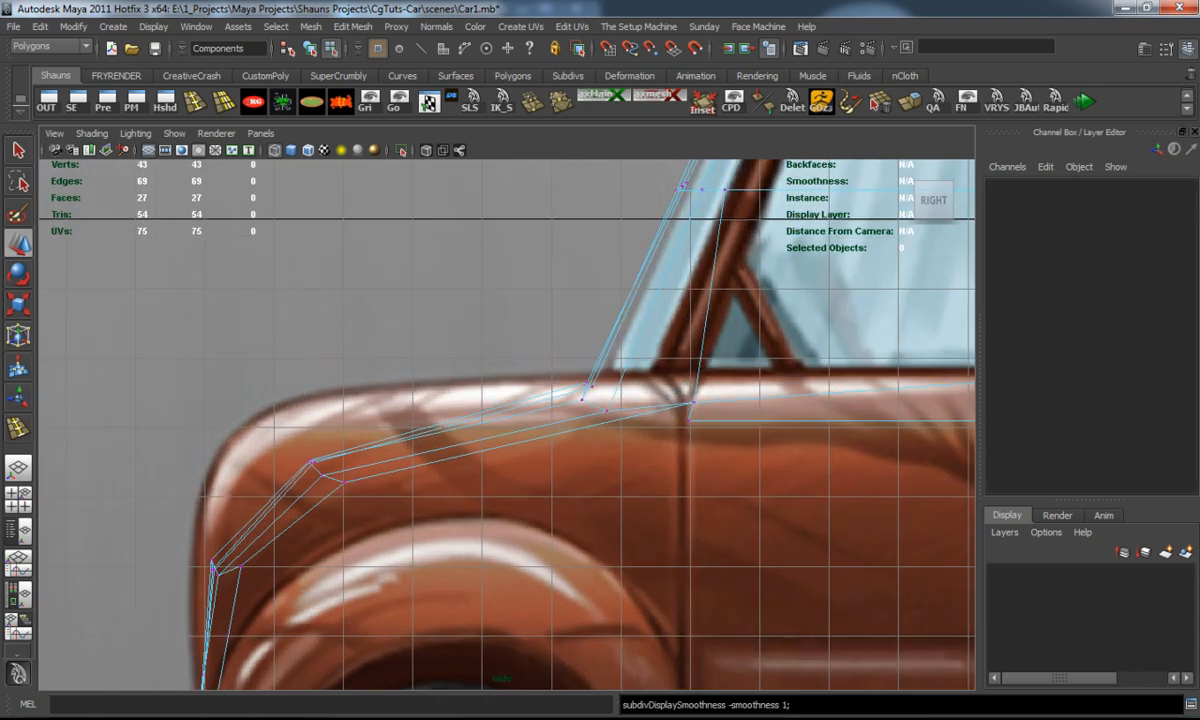
key("ctrl+e")
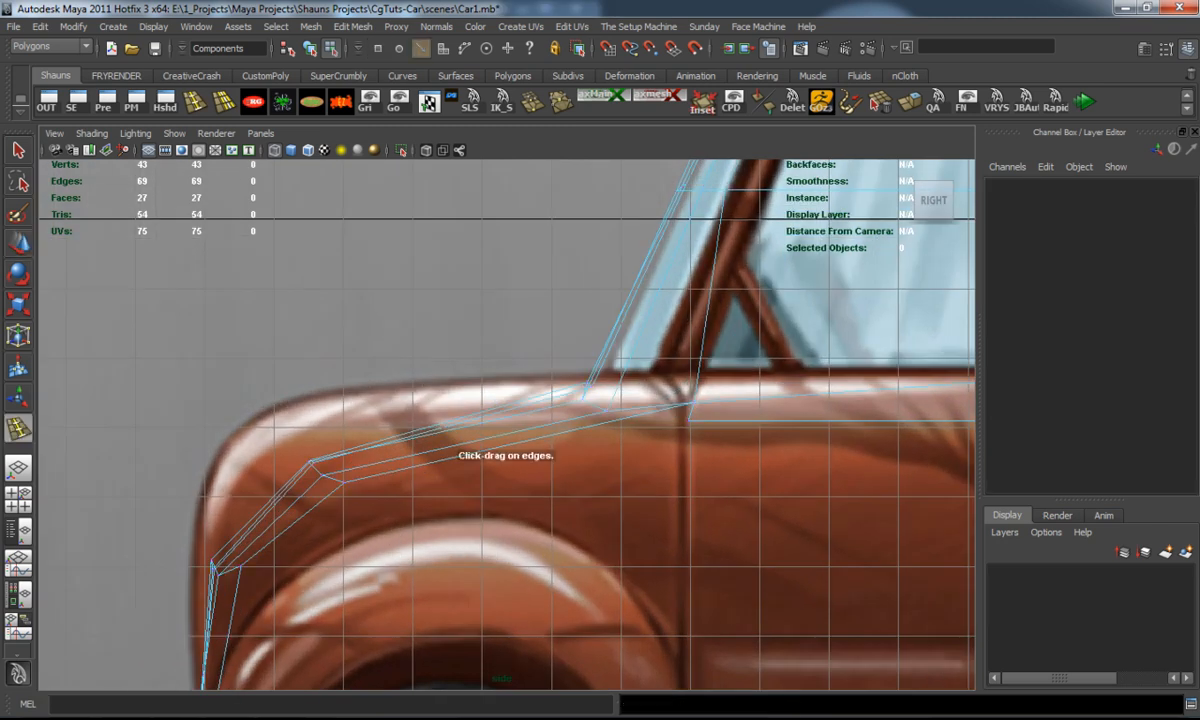
left_click(490, 422)
key("w")
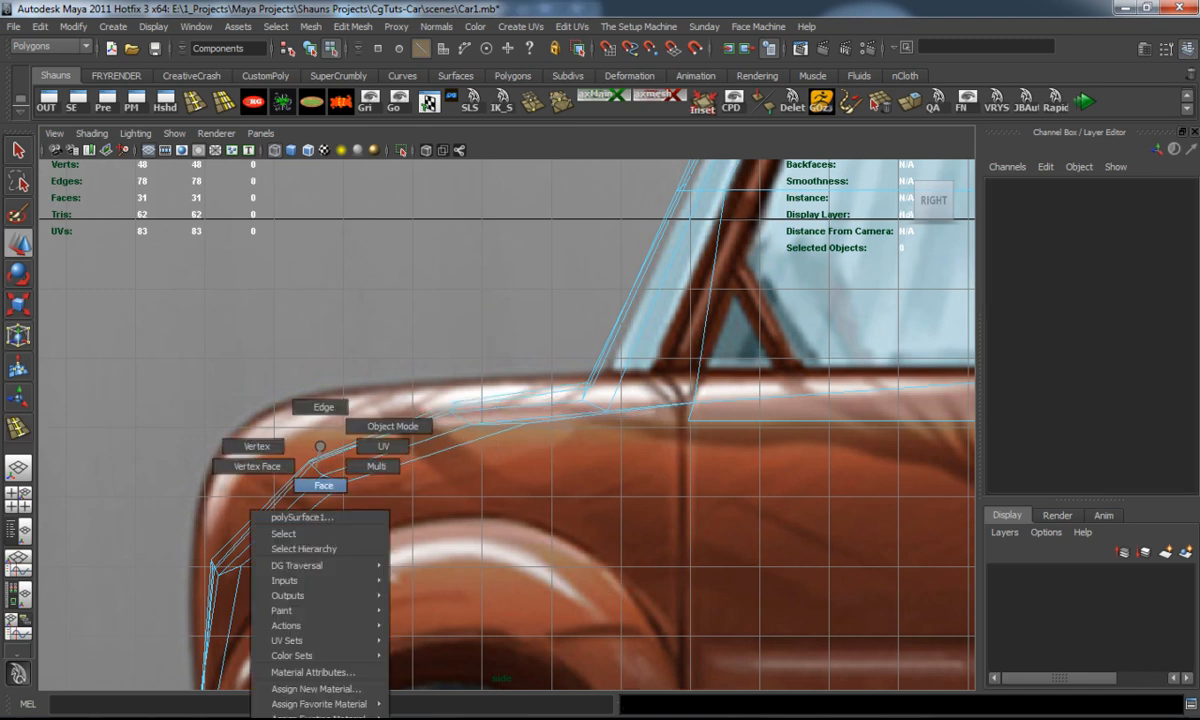
Raise the new loop's vertex onto the fender curve, then bring up the front view.
right_click_drag(316, 442, 255, 442)
left_click(311, 462)
left_click_drag(326, 410, 326, 388)
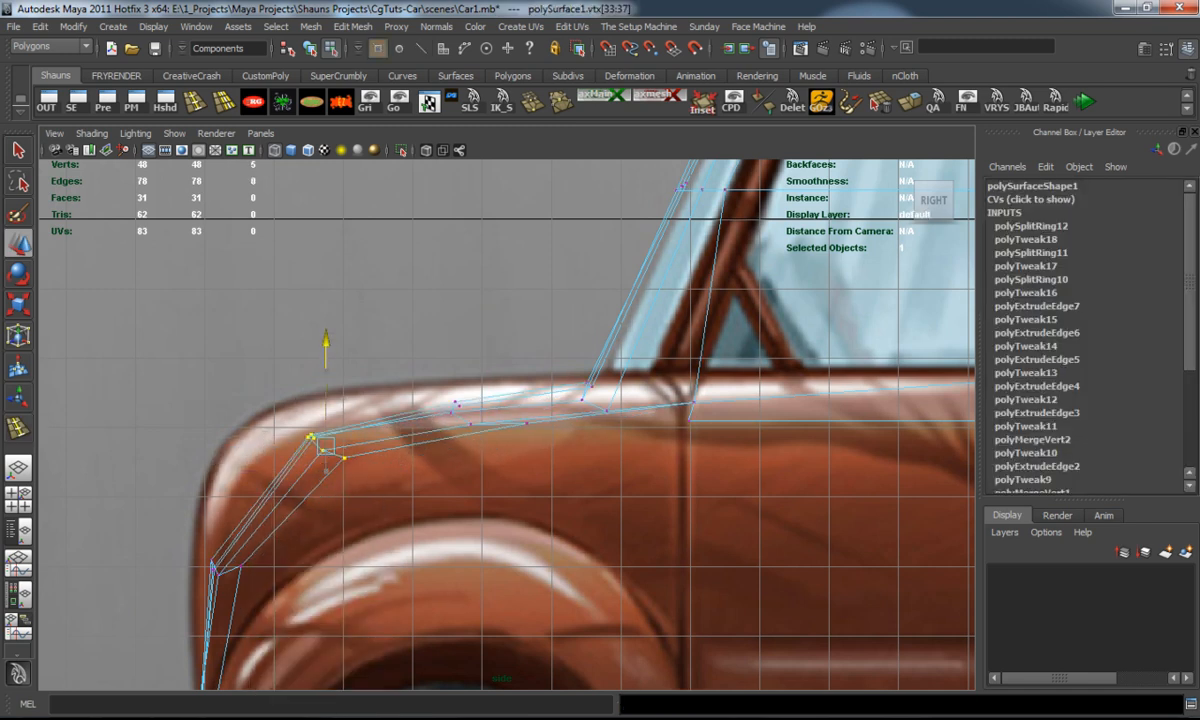
key("3")
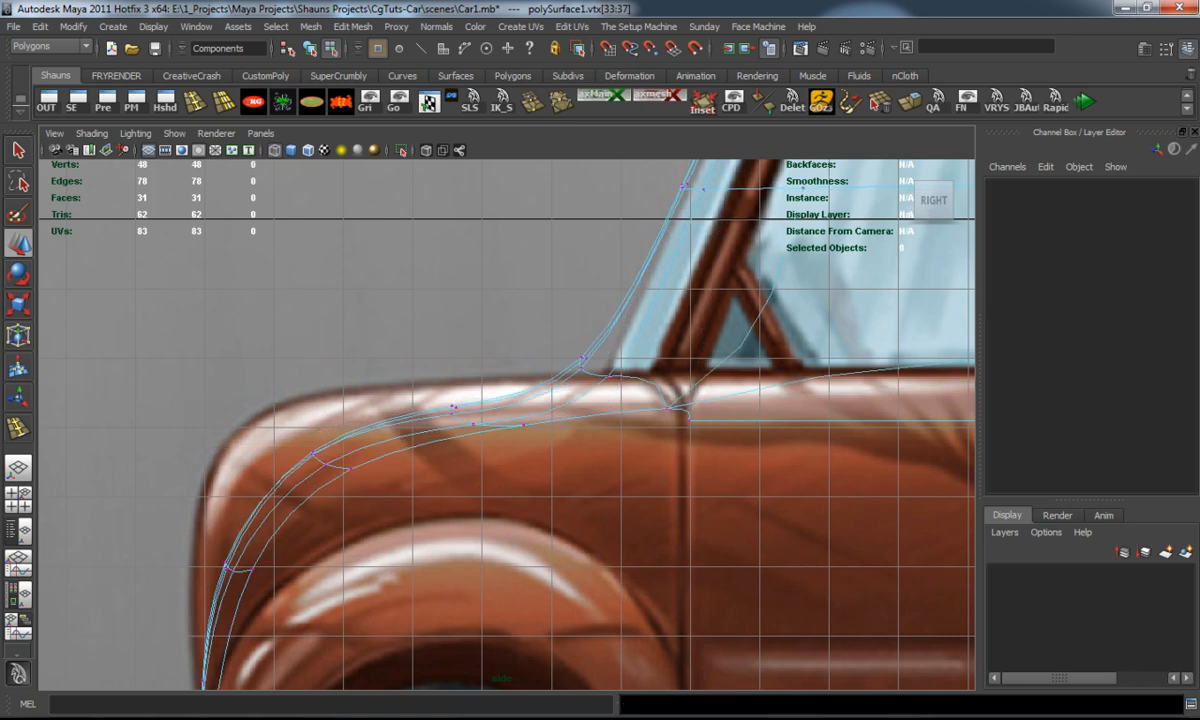
key("space")
key("space")
key("1")
left_click(500, 330)
Level the three hood-line vertices into one row on the front outline.
left_click_drag(500, 330, 522, 343)
left_click(459, 318)
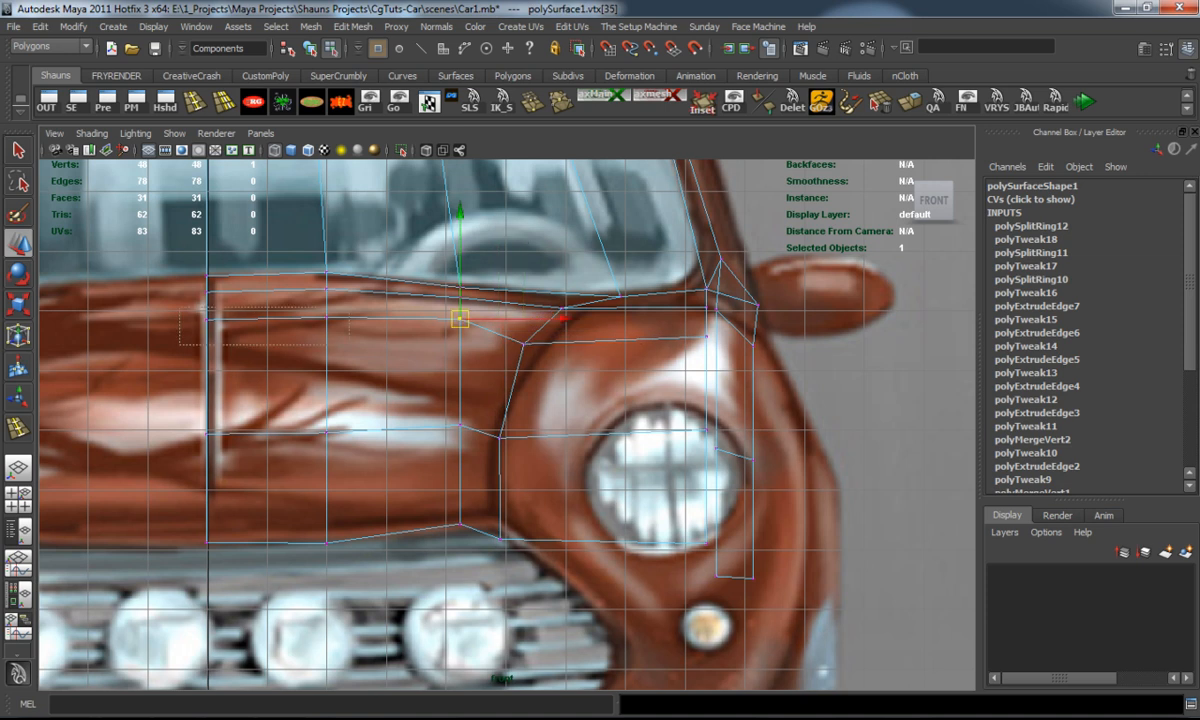
left_click_drag(325, 342, 180, 313, "shift")
left_click_drag(328, 225, 333, 250)
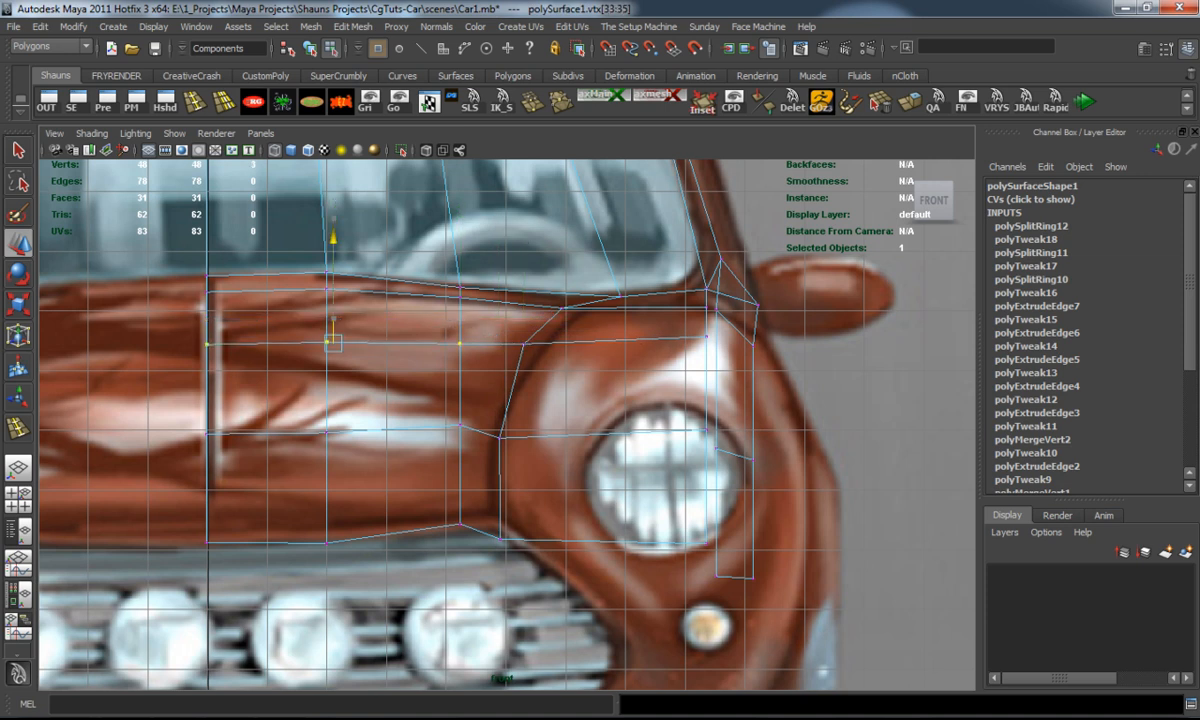
middle_click_drag(380, 350, 434, 363, "alt")
scroll(434, 363, "up", 1)
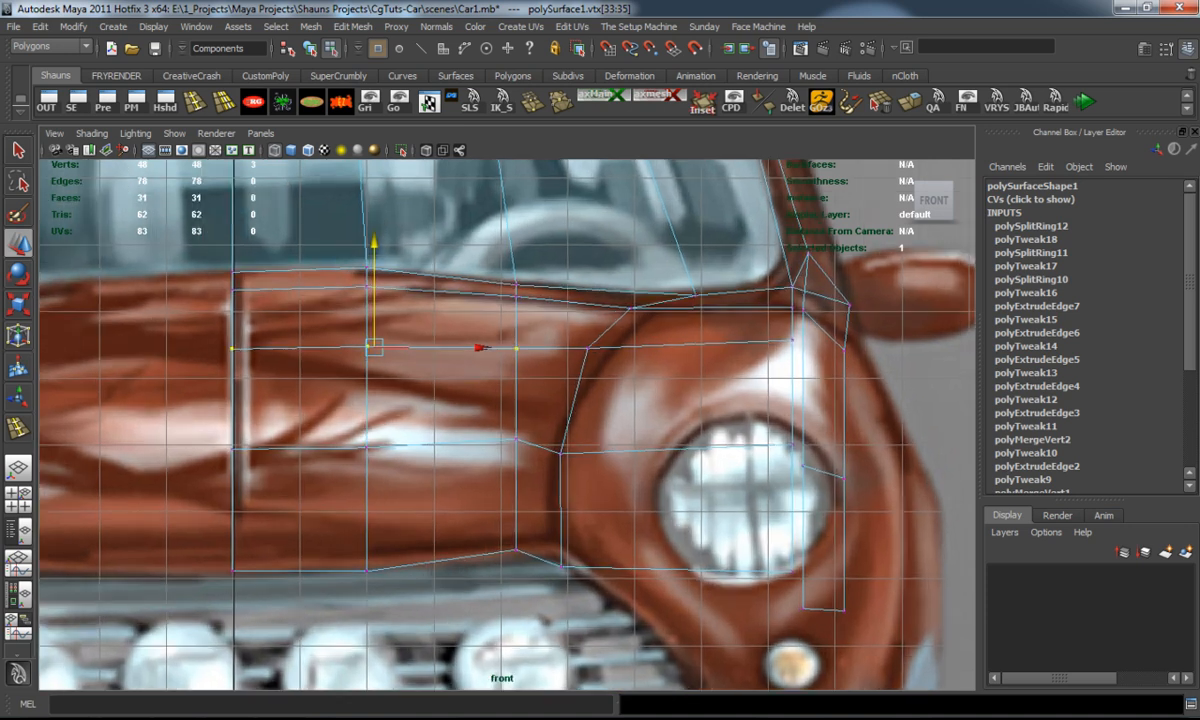
Raise the bumper corner vertex toward the outline.
left_click(515, 549)
left_click(561, 566)
left_click_drag(561, 566, 515, 445)
left_click(515, 549)
left_click(600, 620)
middle_click_drag(600, 450, 425, 460, "alt")
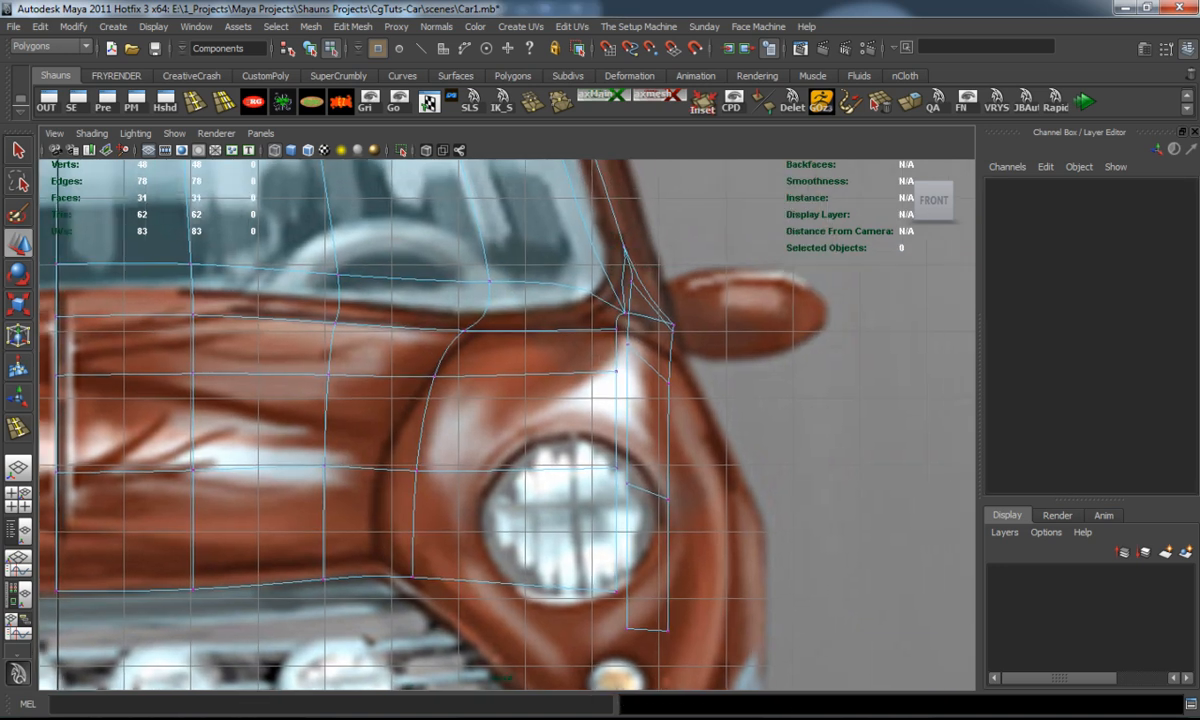
key("1")
Shift the fender-edge vertices beside the headlight right to follow the surround.
left_click_drag(623, 328, 658, 521)
left_click_drag(748, 481, 764, 481)
middle_click_drag(700, 450, 683, 399, "alt")
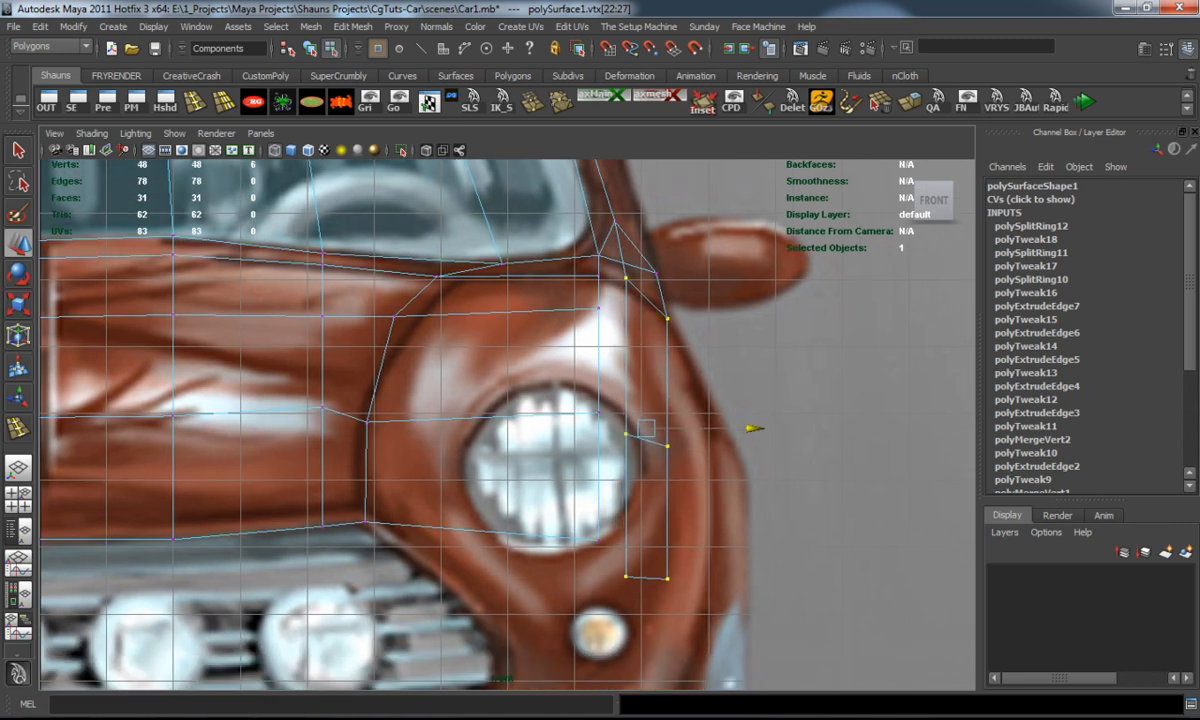
left_click(800, 450)
left_click_drag(610, 420, 690, 595)
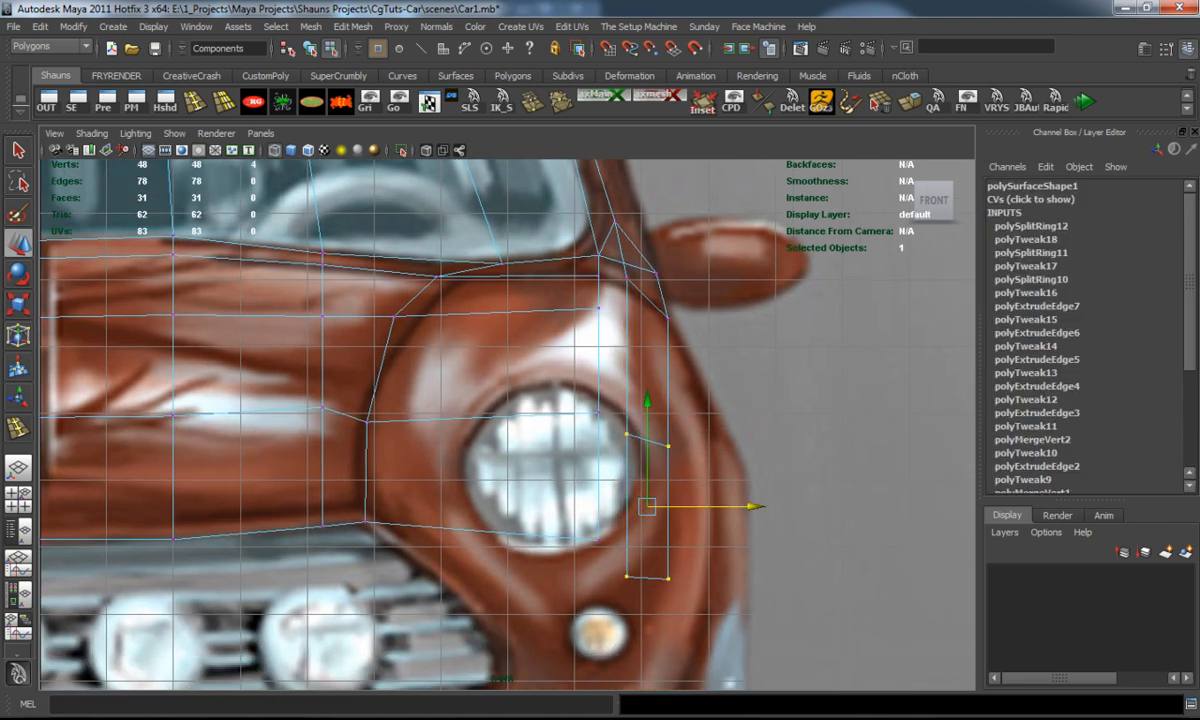
left_click_drag(720, 504, 758, 505)
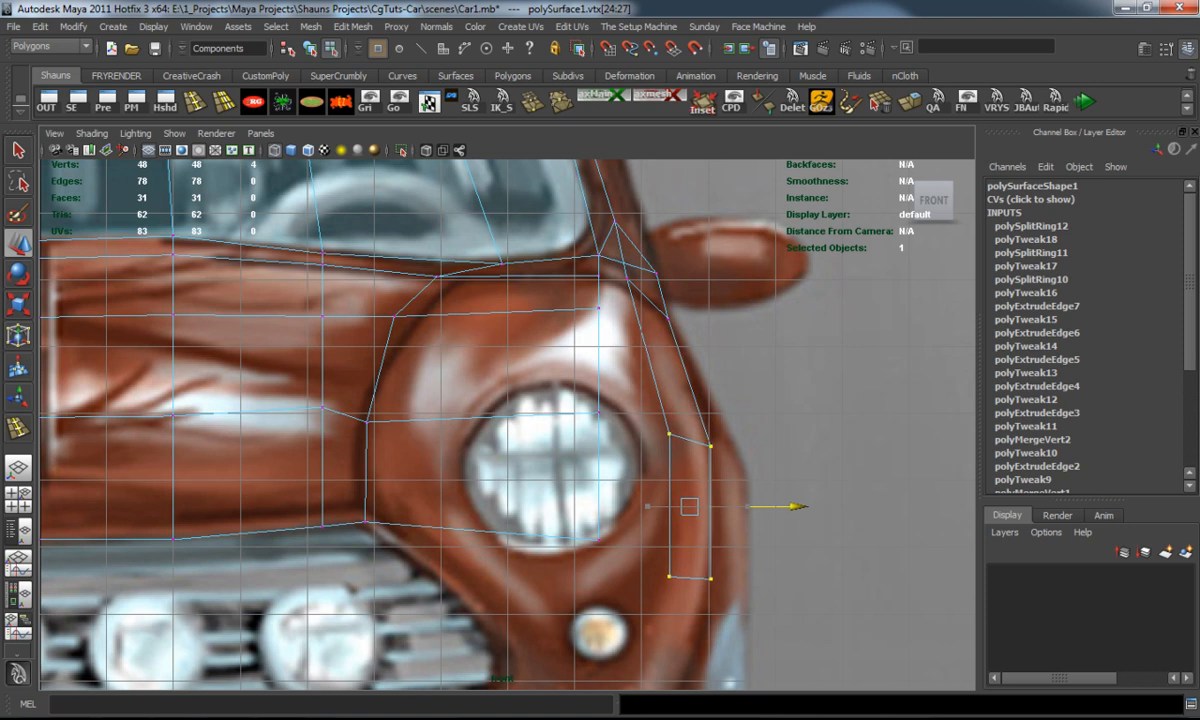
key("3")
left_click(850, 420)
Orbit the body in perspective, toggling smooth preview to check the front shape.
key("space")
key("space")
right_click_drag(300, 400, 360, 400, "alt")
right_click_drag(500, 400, 440, 400, "alt")
left_click_drag(500, 400, 620, 380, "alt")
key("1")
mouse_move(515, 303)
left_mouse_down("alt")
mouse_move(670, 340)
mouse_move(470, 365)
left_mouse_up("alt")
key("3")
key("1")
Insert another edge loop down the body panel.
right_click(493, 446)
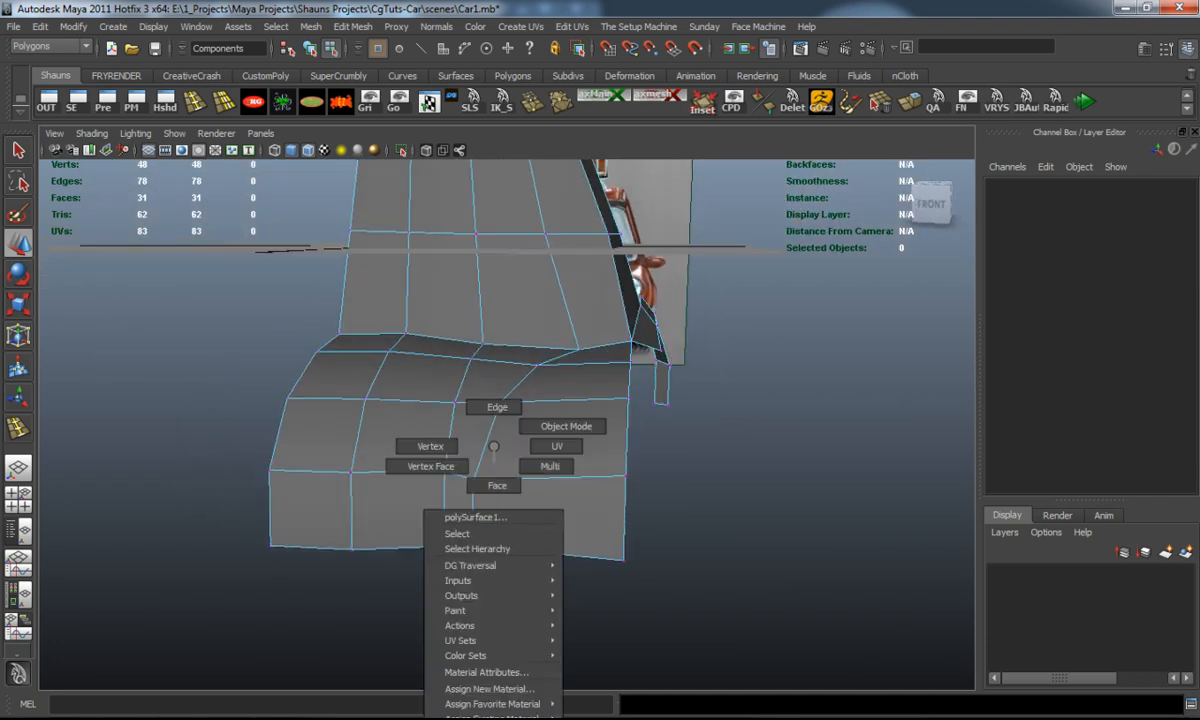
right_click_drag(493, 446, 497, 407)
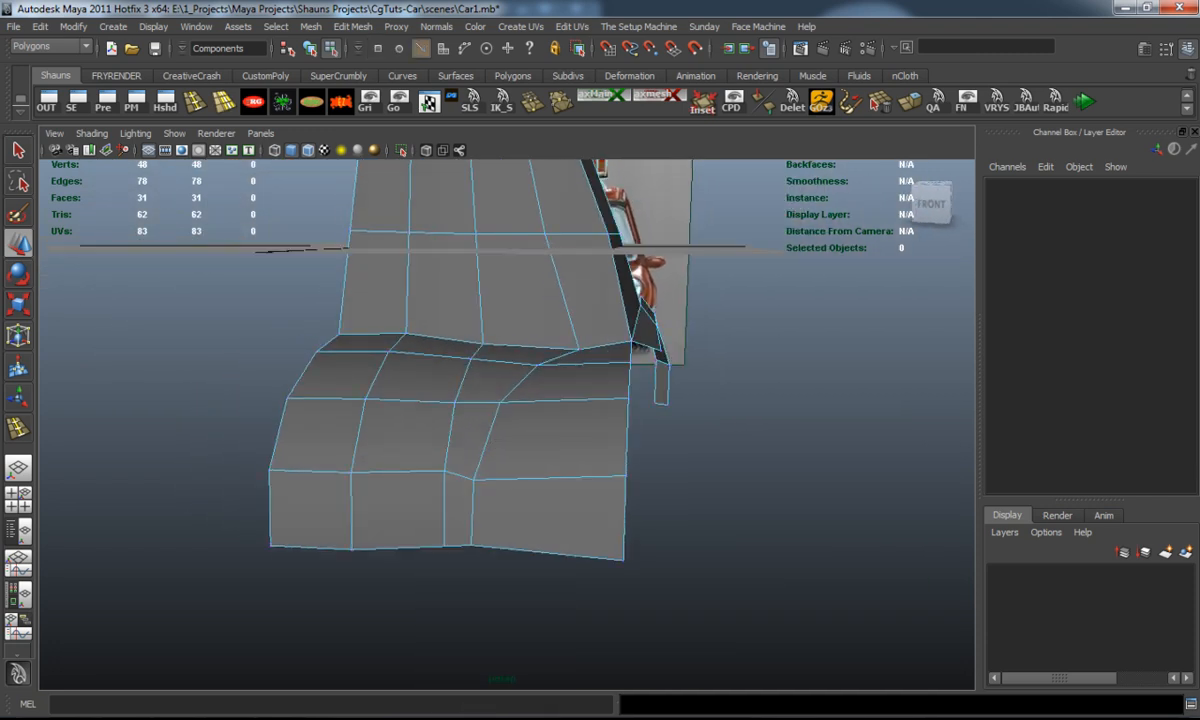
left_click(194, 100)
left_click_drag(554, 401, 554, 401)
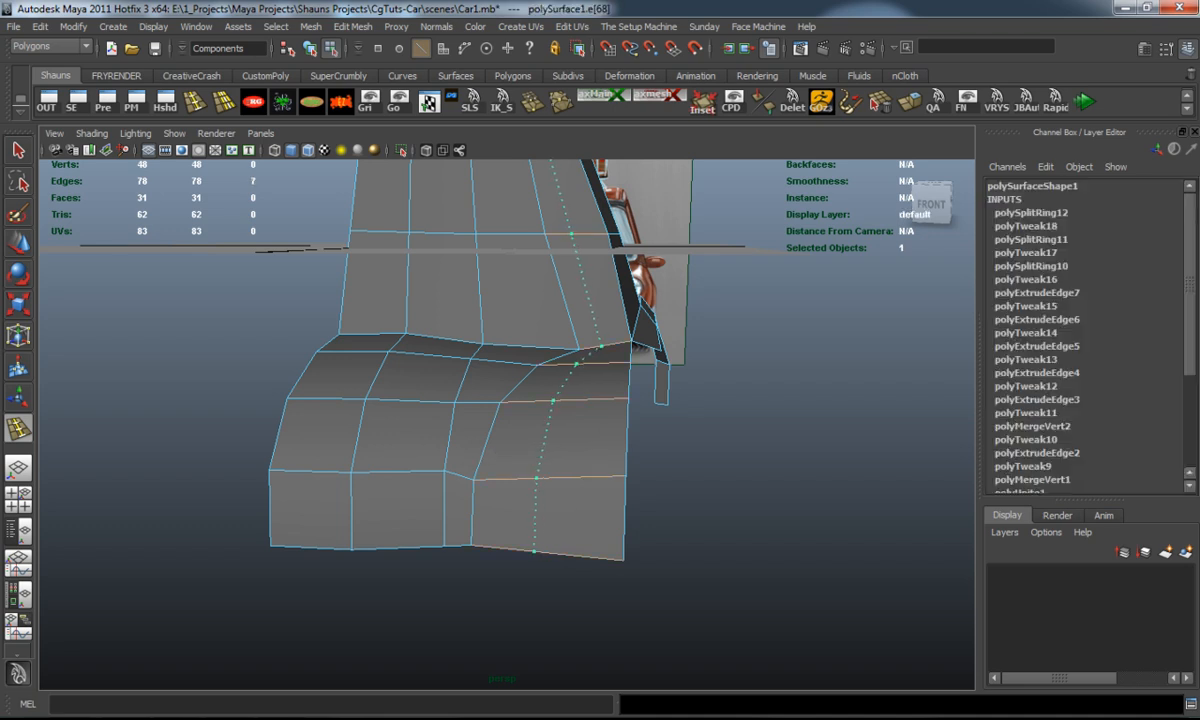
key("w")
Select three vertices on the new loop and orbit to view the panel from the front.
right_click_drag(557, 423, 490, 420)
left_click_drag(490, 420, 560, 430, "alt")
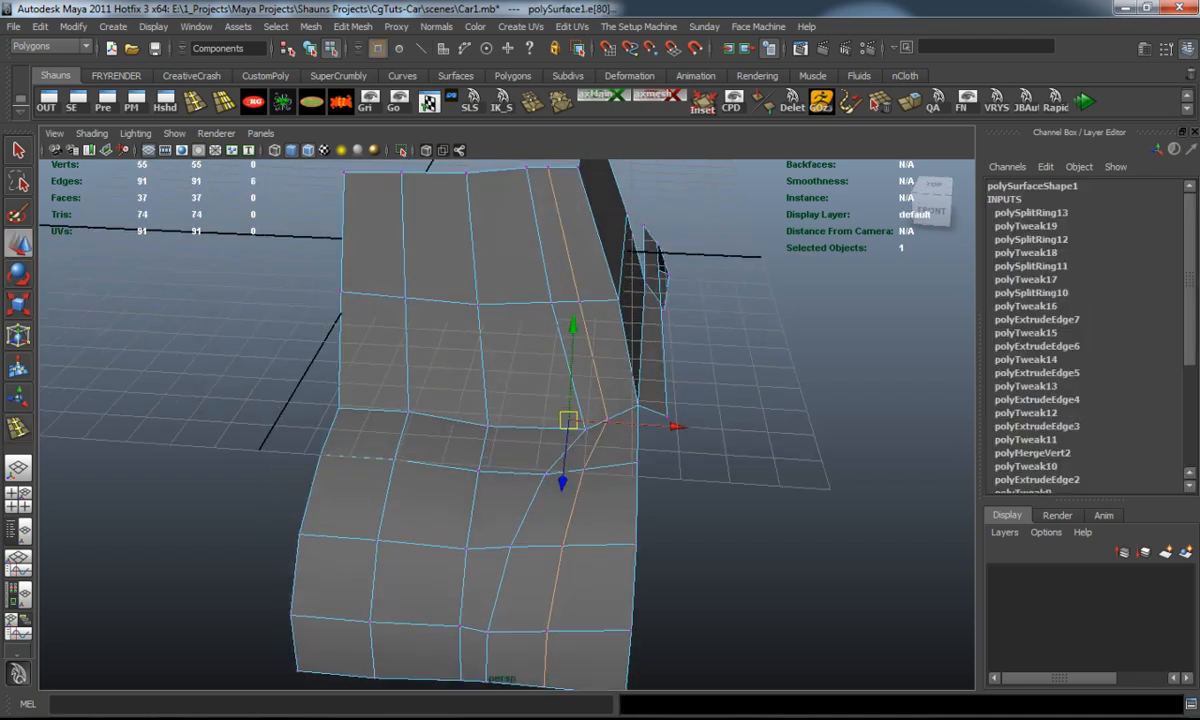
left_click(583, 470)
left_click(562, 550, "shift")
left_click(573, 508, "shift")
mouse_move(573, 508)
left_mouse_down("alt")
mouse_move(565, 400)
mouse_move(450, 330)
mouse_move(350, 300)
mouse_move(342, 235)
left_mouse_up("alt")
mouse_move(350, 300)
left_mouse_down("alt")
mouse_move(600, 310)
mouse_move(520, 330)
mouse_move(380, 280)
mouse_move(470, 230)
mouse_move(560, 300)
mouse_move(540, 290)
mouse_move(650, 320)
mouse_move(480, 400)
mouse_move(540, 380)
mouse_move(460, 330)
left_mouse_up("alt")
Toggle smooth preview repeatedly to judge the panel shape, then show all four views.
key("1")
key("3")
key("1")
key("3")
key("1")
key("space")
key("space")
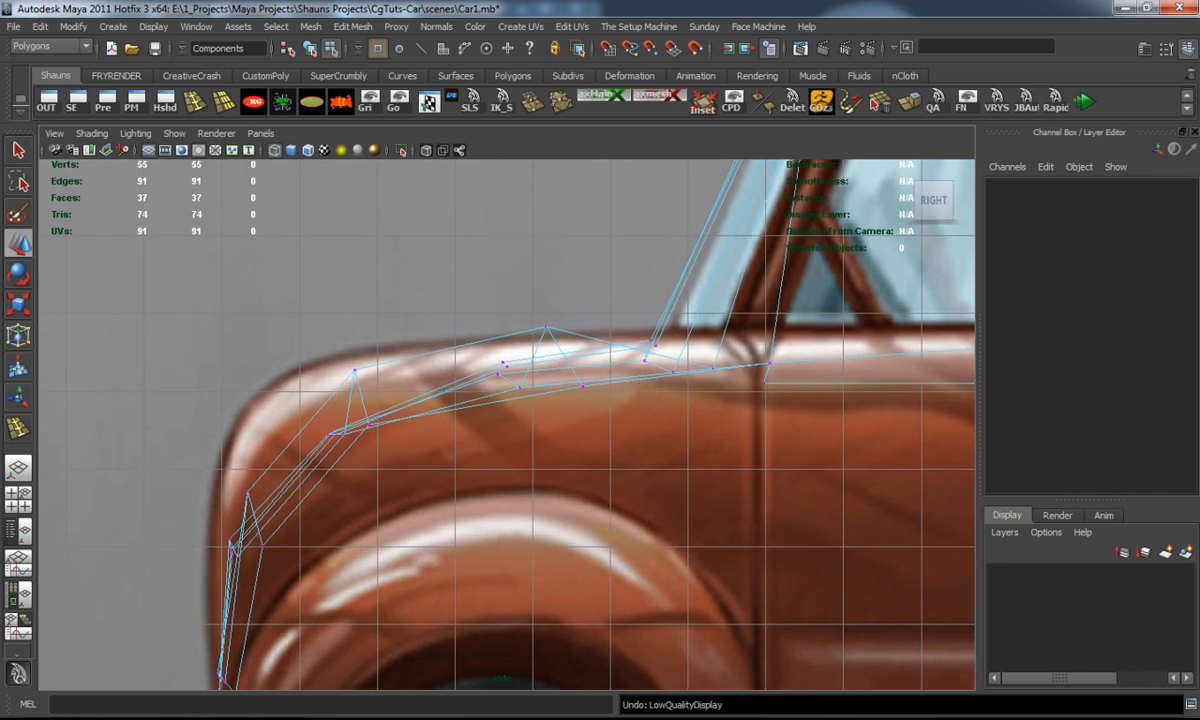
left_click(354, 371)
left_click_drag(354, 371, 335, 356)
left_click(210, 332)
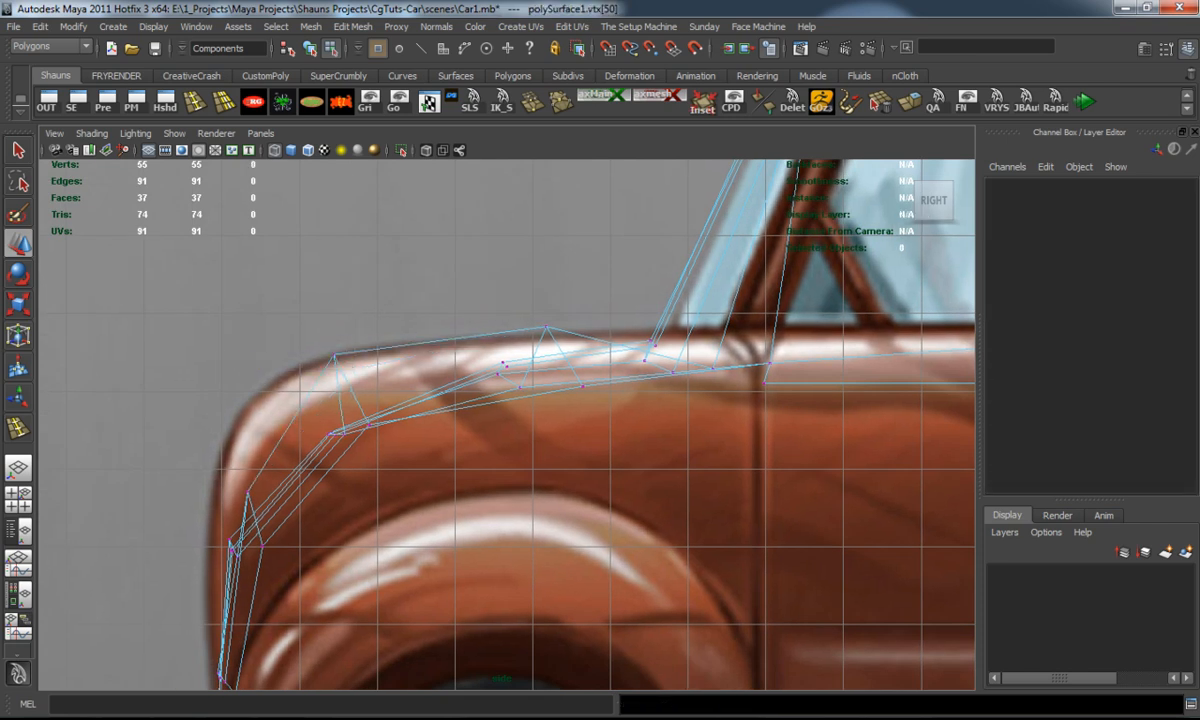
left_click(246, 491)
left_click_drag(246, 491, 219, 441)
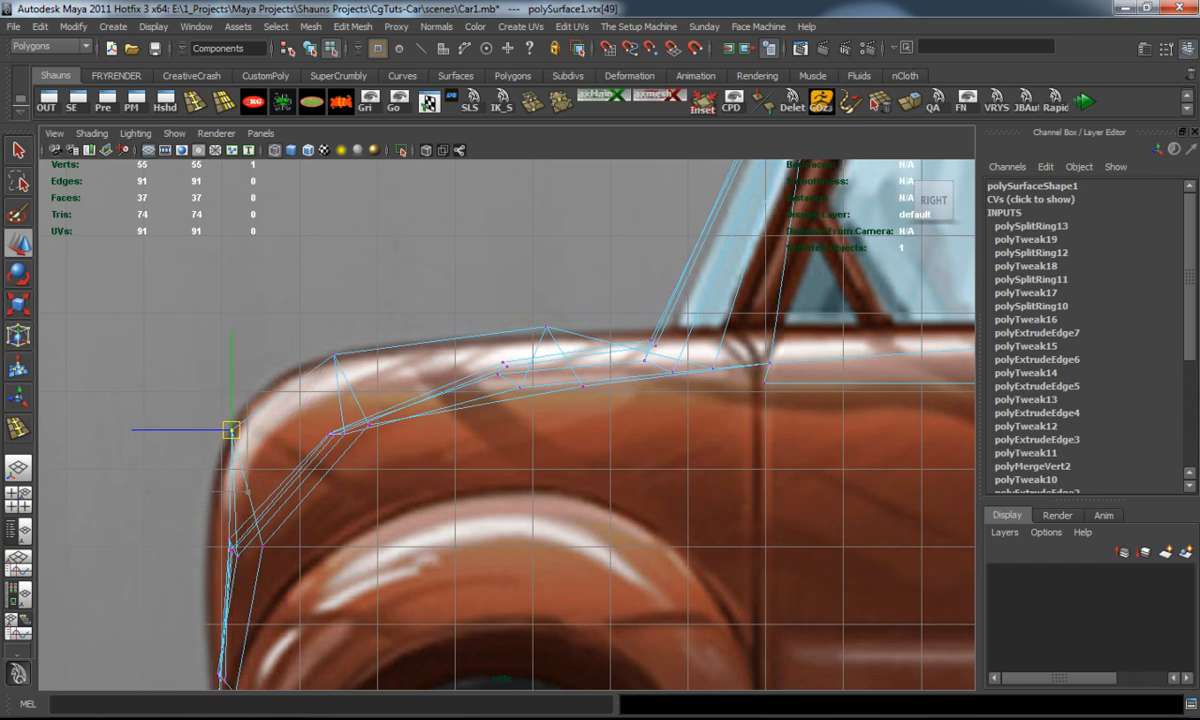
left_click(115, 404)
middle_click_drag(115, 404, 242, 307, "alt")
key("ctrl+z")
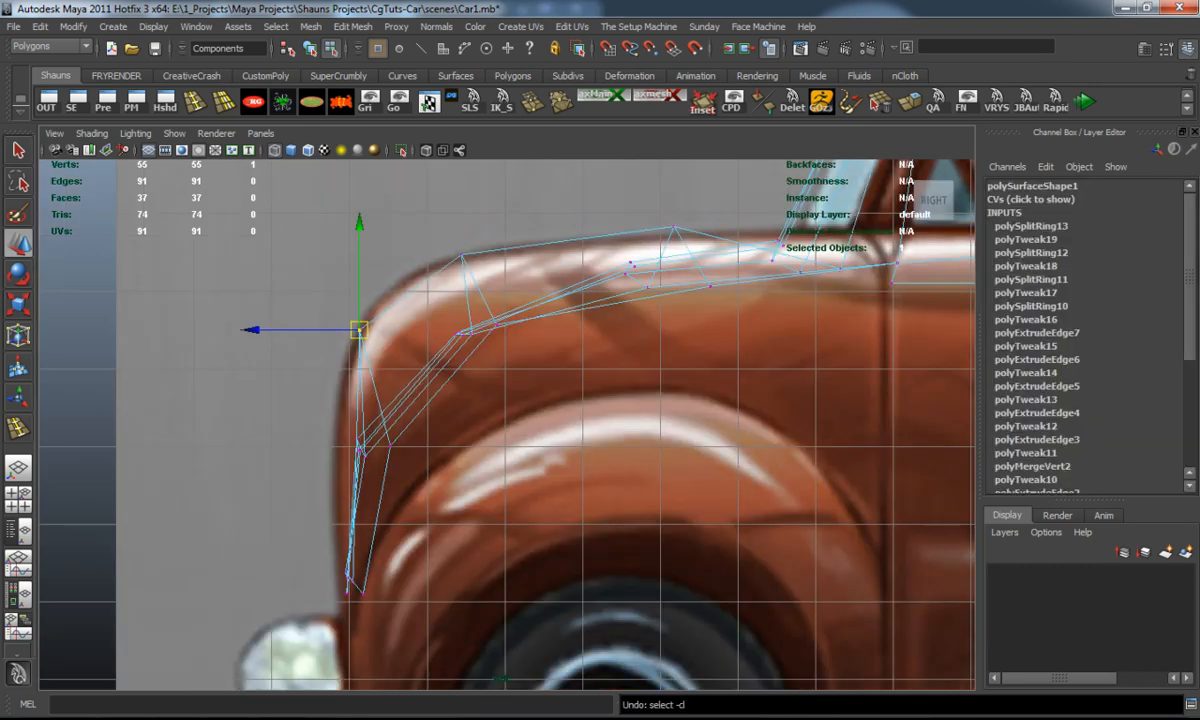
key("space")
key("space")
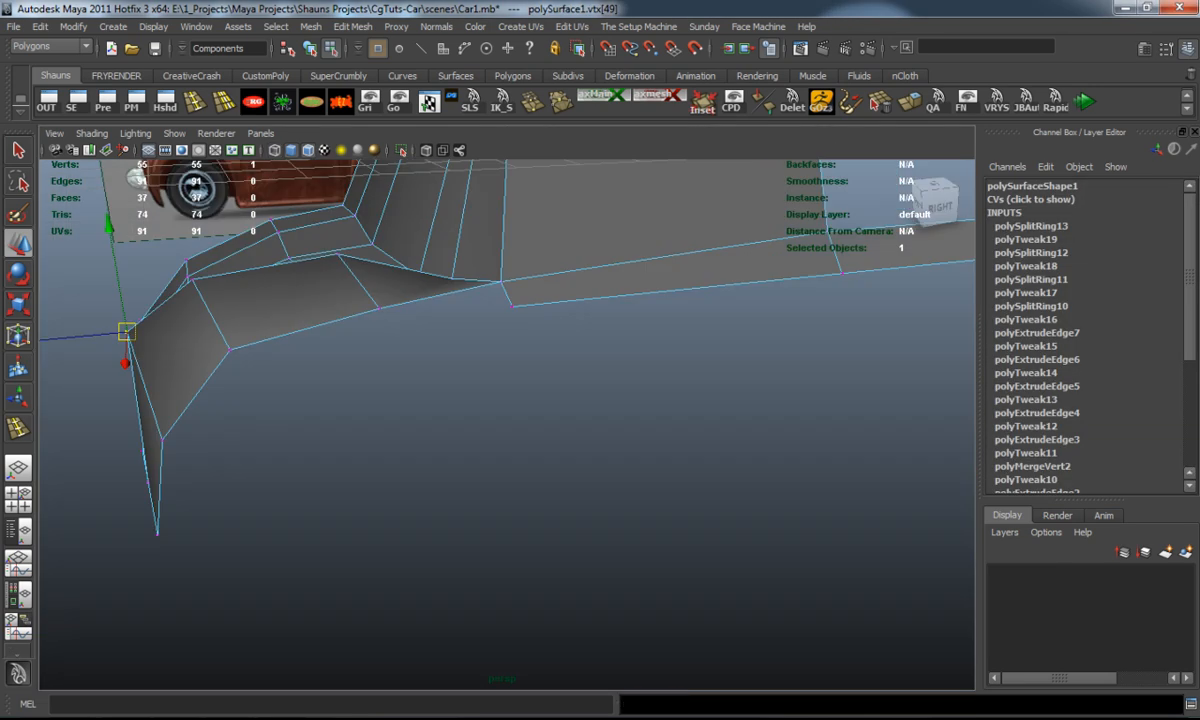
left_click_drag(600, 400, 500, 380, "alt")
key("3")
left_click(600, 500)
key("1")
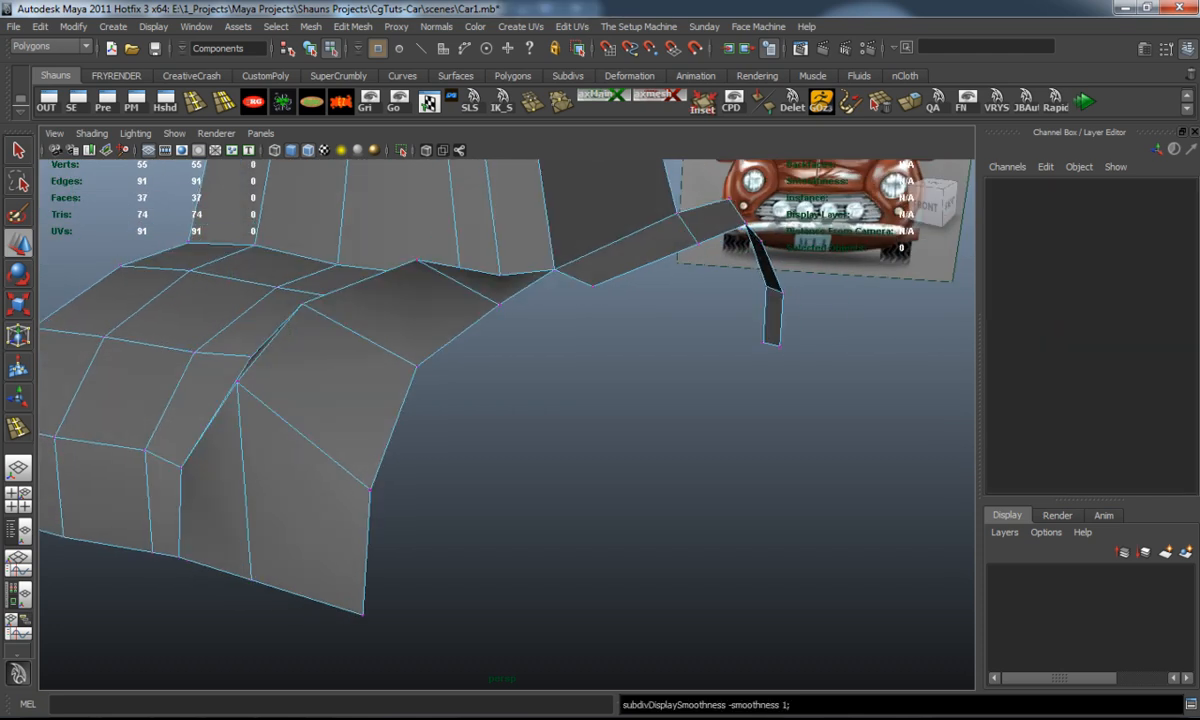
key("ctrl+z")
key("ctrl+z")
key("space")
key("space")
scroll(500, 450, "up", 3)
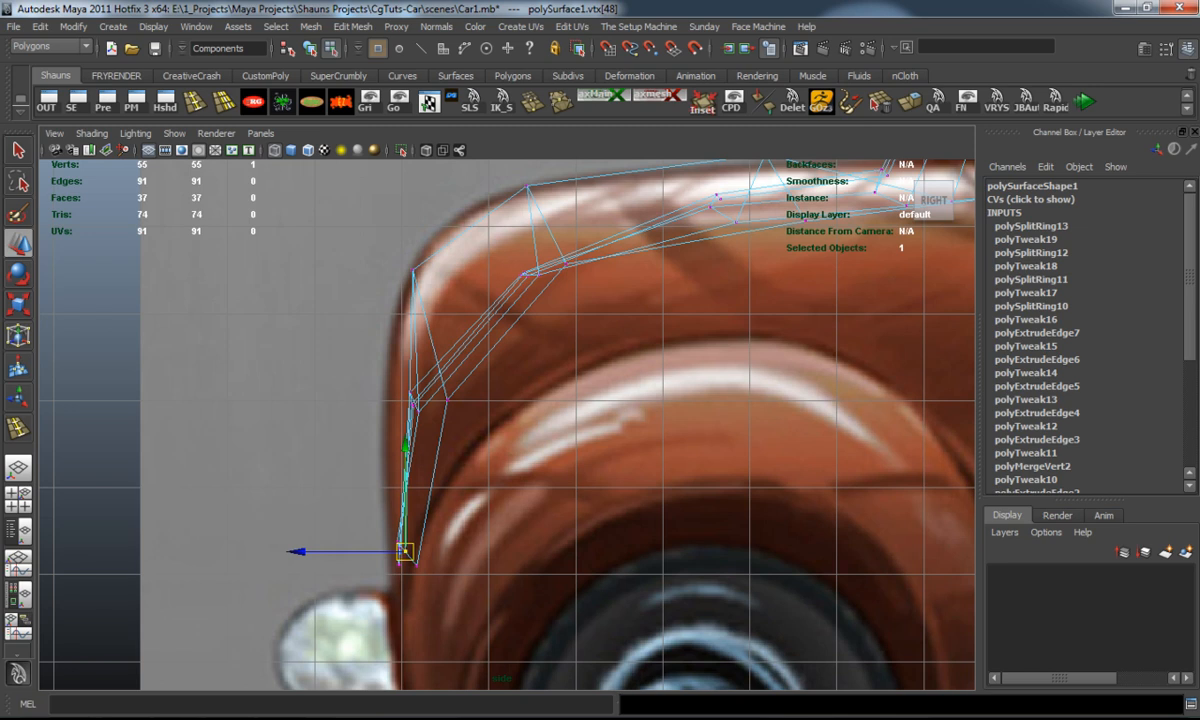
left_click_drag(300, 551, 274, 551)
left_click(274, 551)
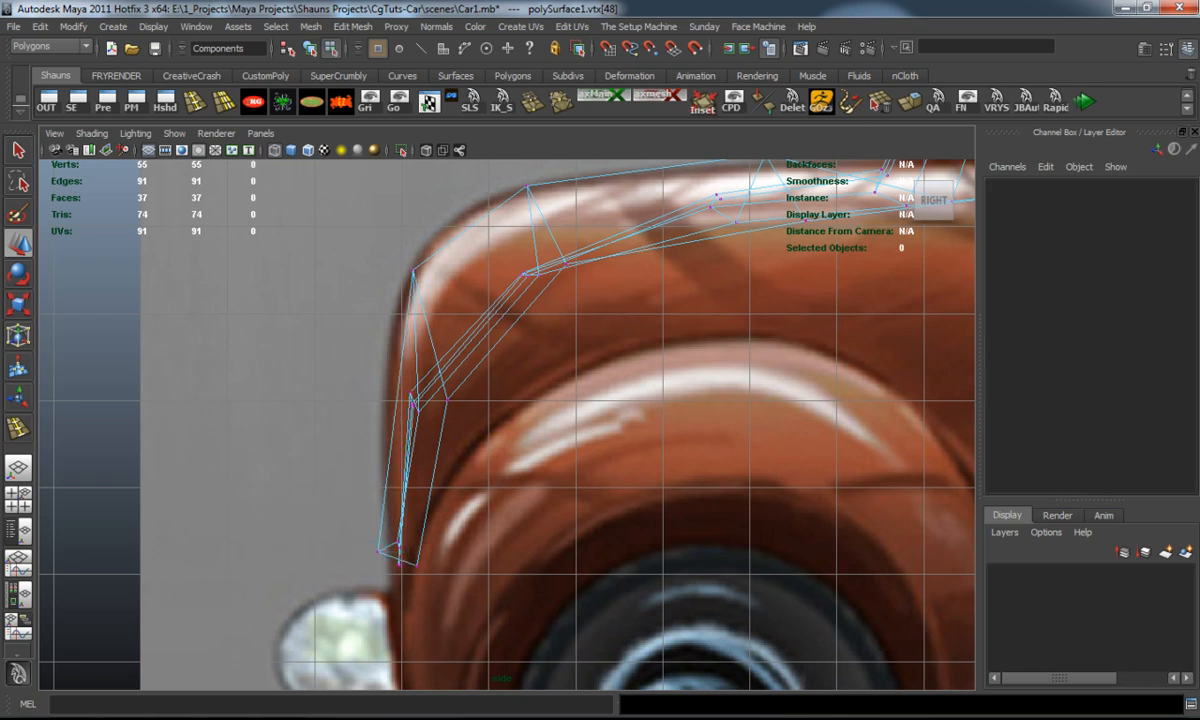
middle_click_drag(274, 551, 174, 631, "alt")
key("3")
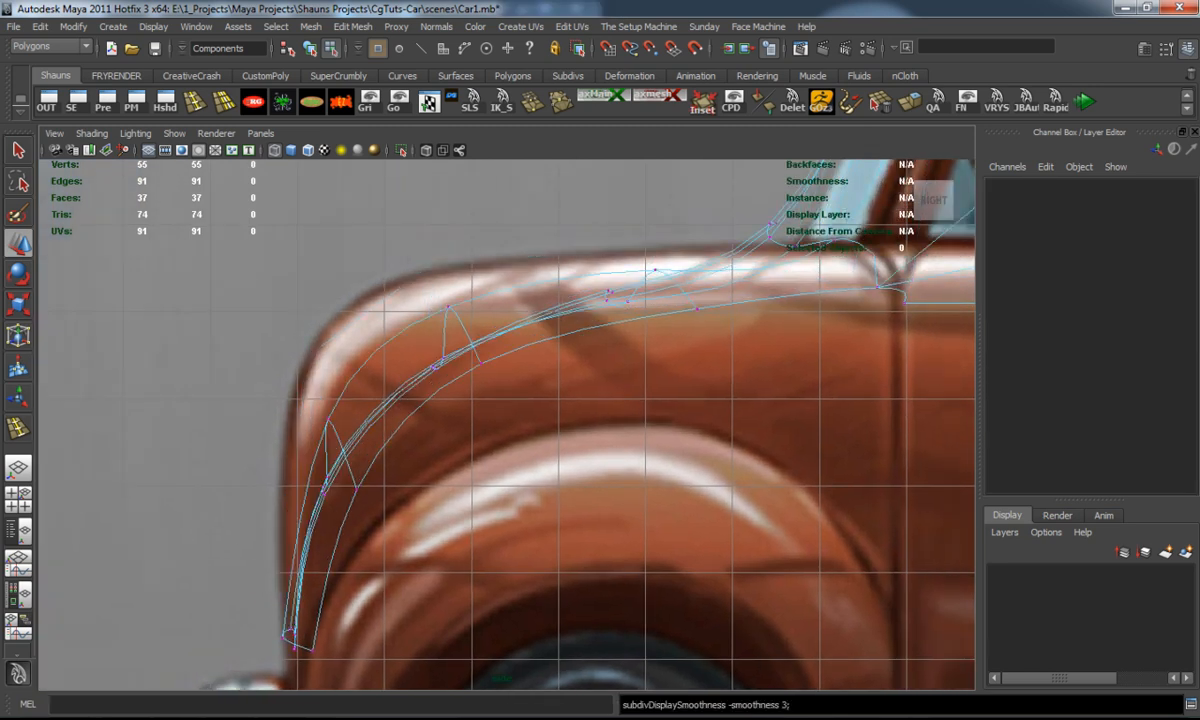
middle_click_drag(600, 420, 400, 400, "alt")
key("1")
middle_click_drag(600, 420, 300, 480, "alt")
key("3")
Shift the A-pillar base vertex right onto the pillar and check it smoothed.
key("1")
scroll(500, 420, "down", 2)
scroll(500, 420, "down", 1)
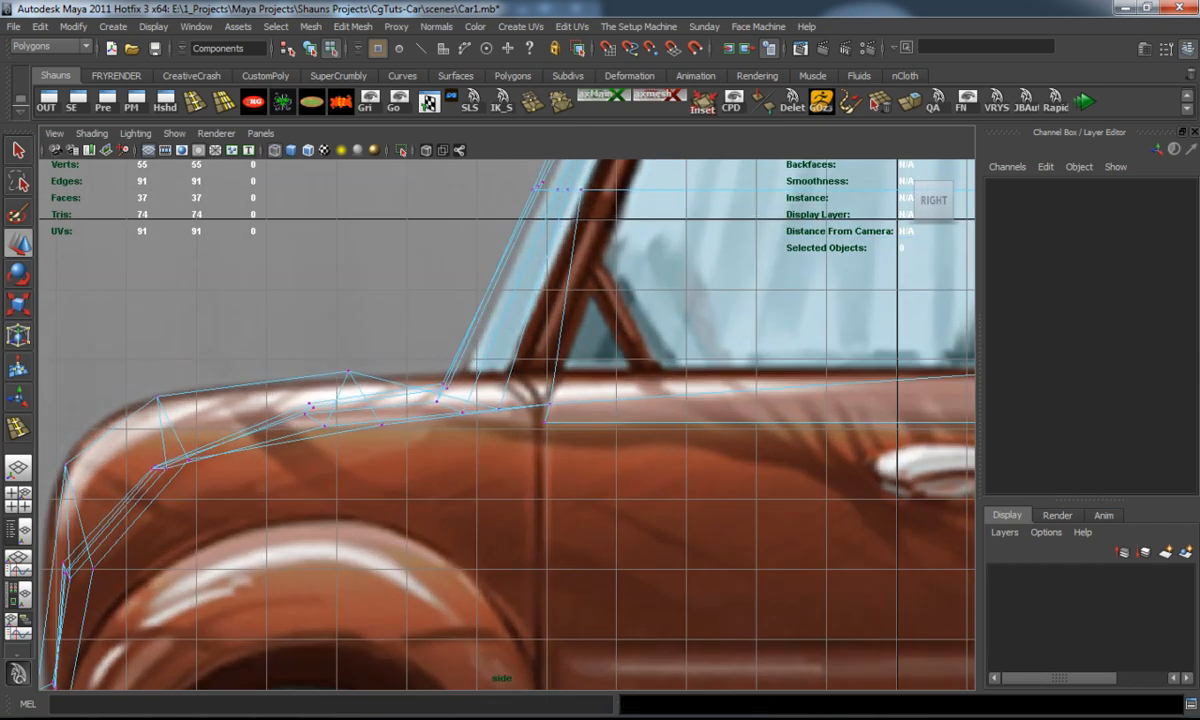
left_click_drag(555, 352, 475, 450)
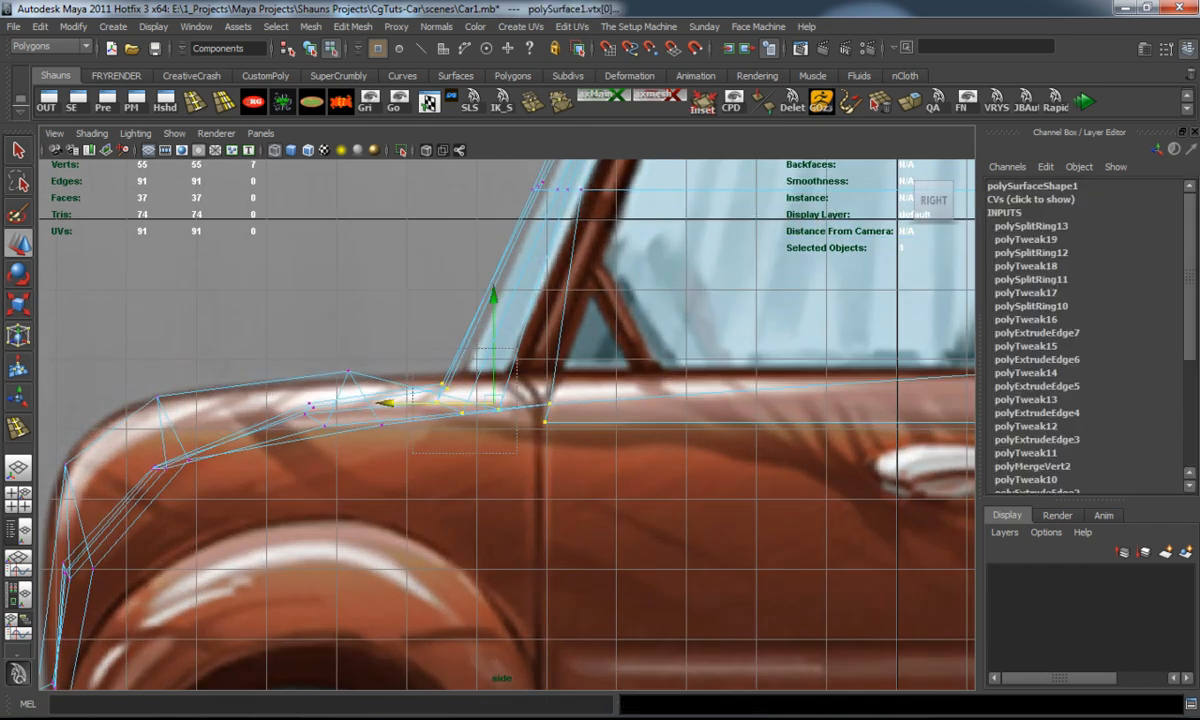
left_click_drag(400, 397, 425, 397)
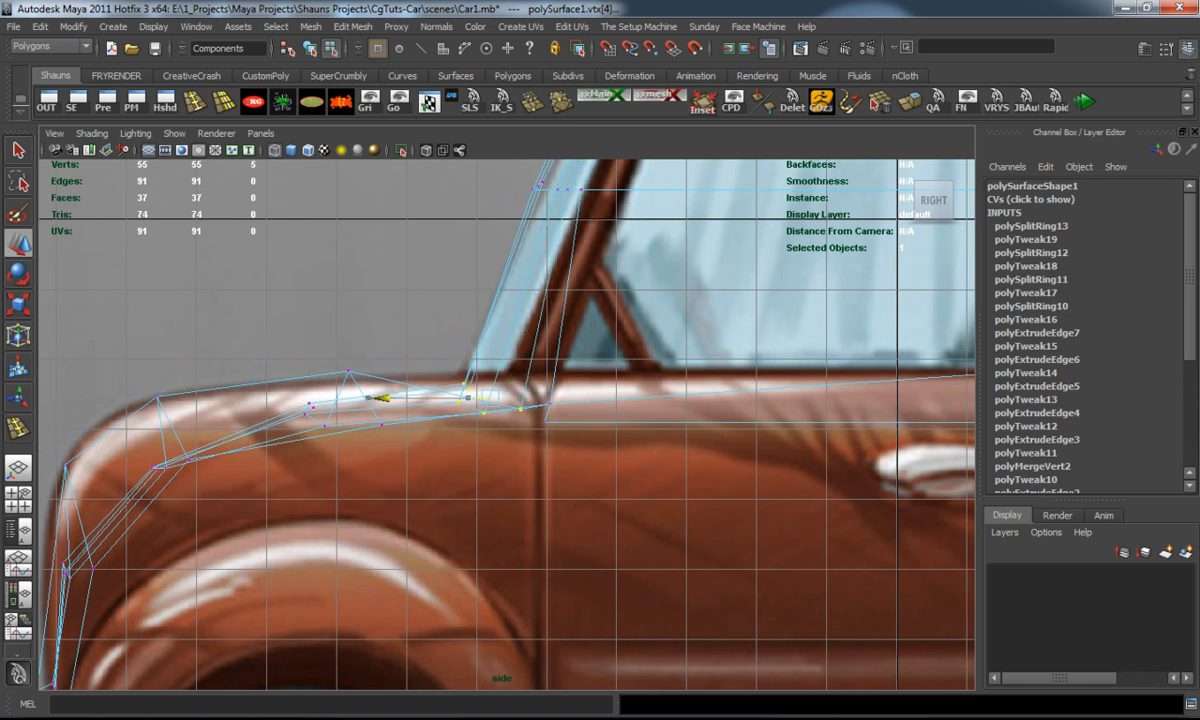
left_click(381, 397)
scroll(500, 420, "down", 2)
middle_click_drag(500, 420, 380, 480, "alt")
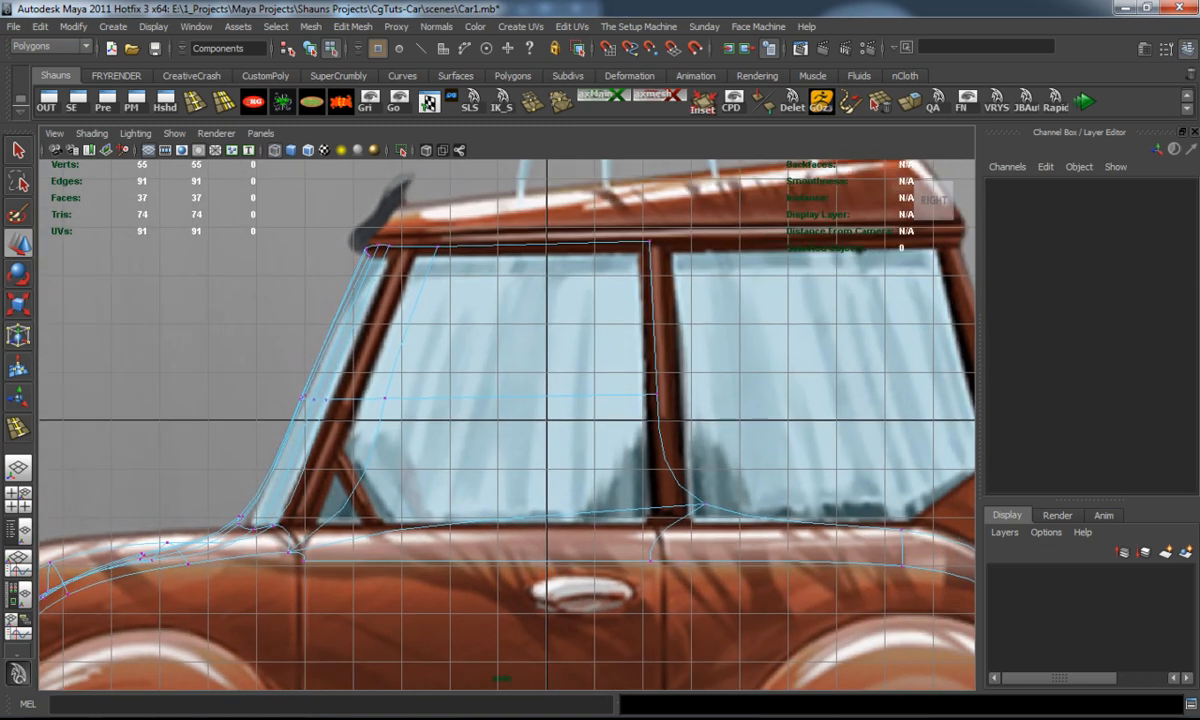
key("3")
middle_click_drag(580, 420, 400, 335, "alt")
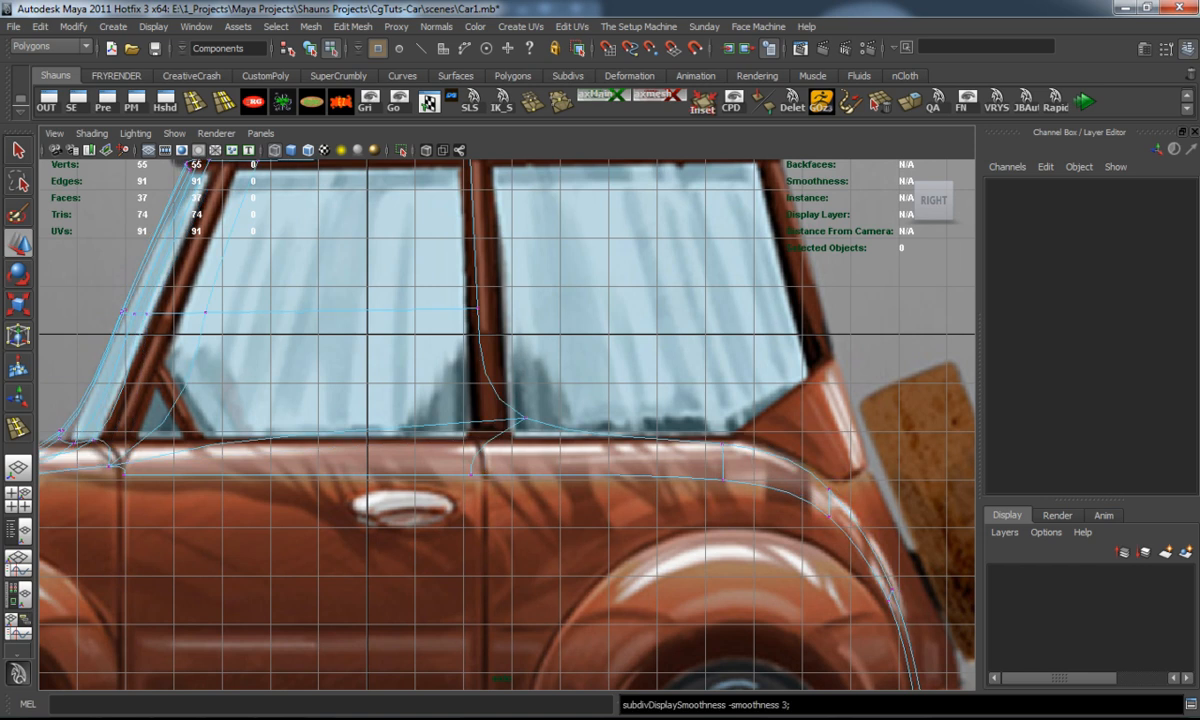
scroll(507, 424, "up", 3)
scroll(507, 424, "down", 3)
scroll(507, 424, "up", 1)
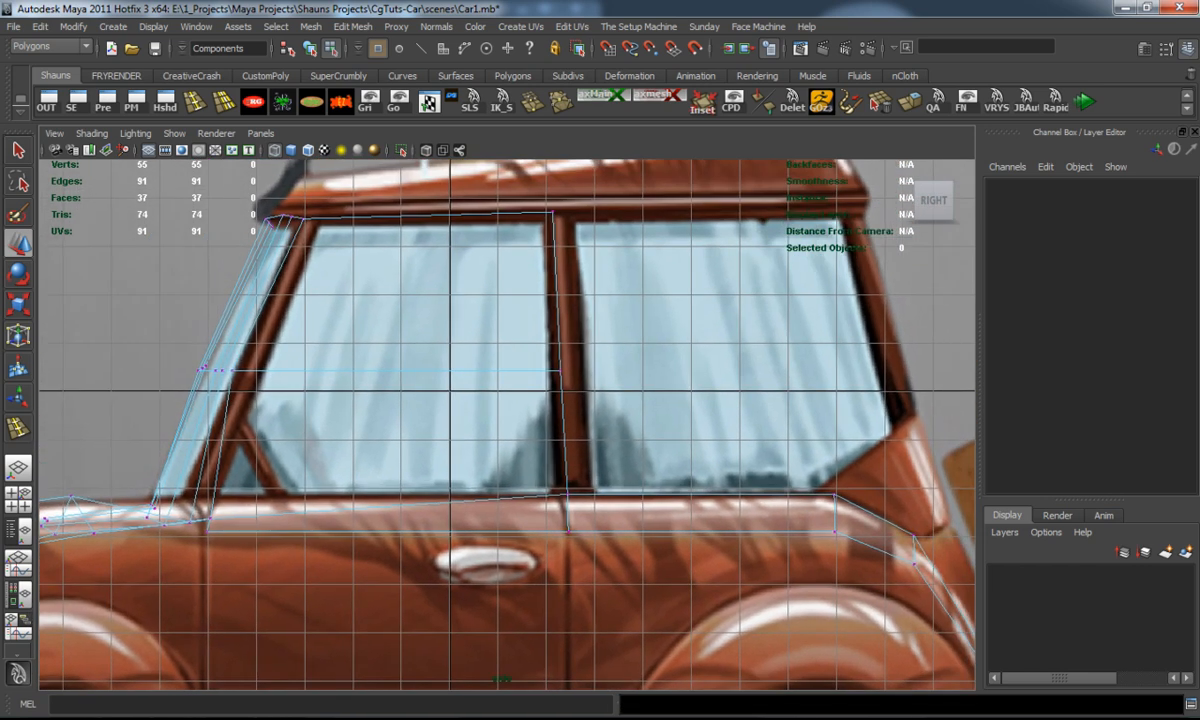
scroll(530, 470, "up", 1)
Try selections on the door edge and a pillar-base nudge, undoing each.
left_click(583, 557)
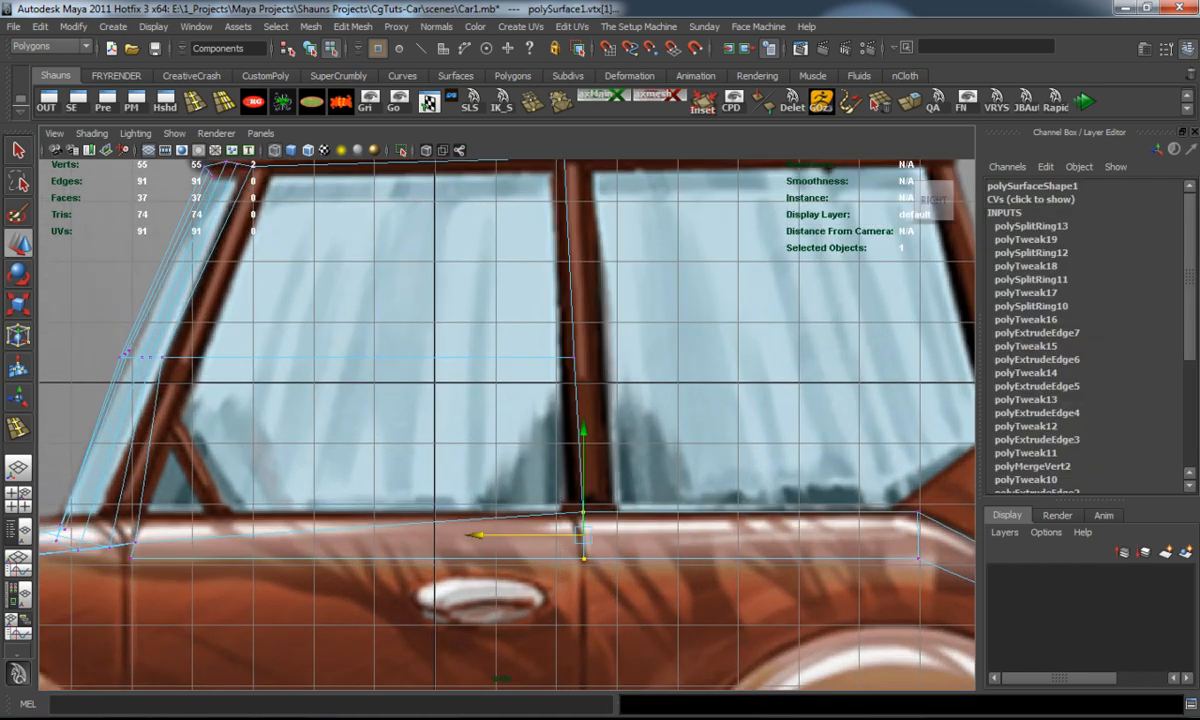
key("ctrl+z")
left_click(582, 512, "shift")
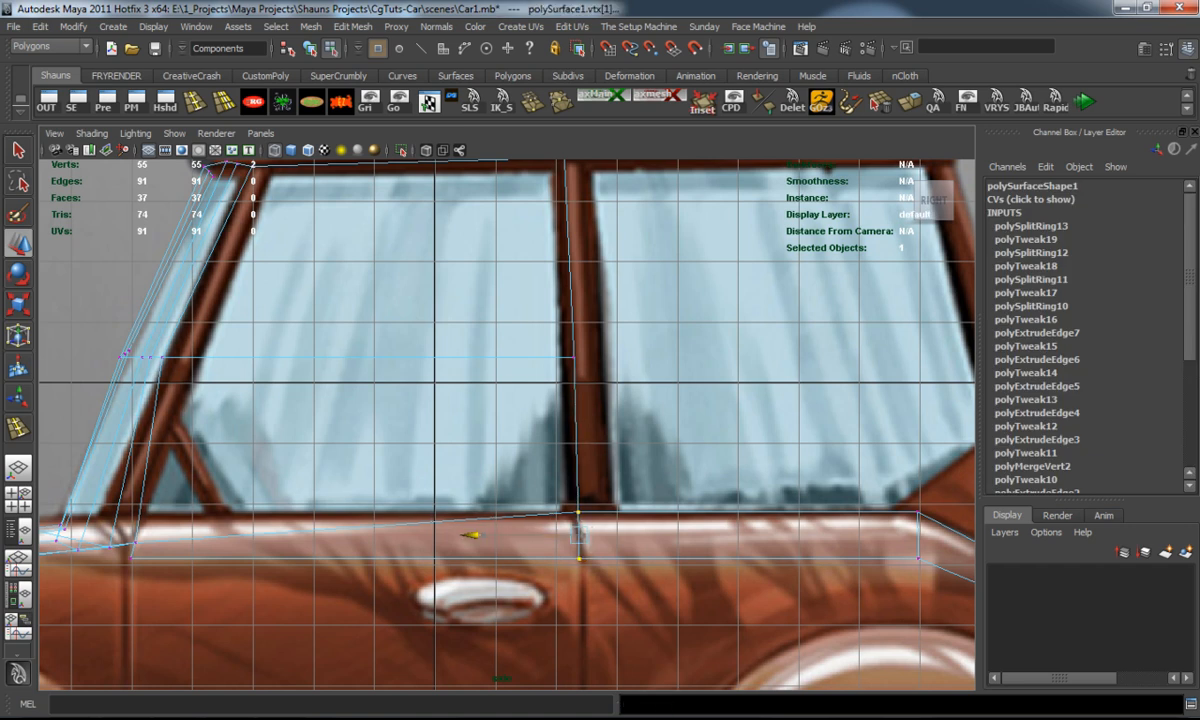
left_click(468, 535)
middle_click_drag(468, 535, 470, 420, "alt")
scroll(470, 420, "up", 3)
left_click(482, 472)
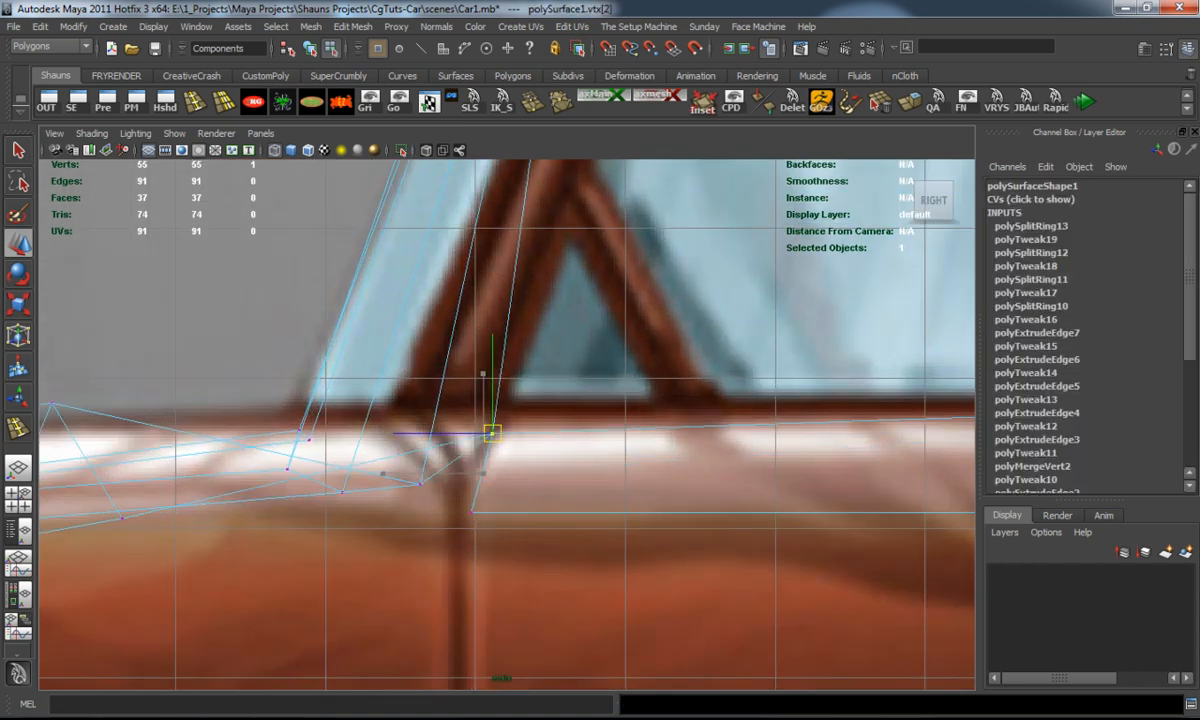
left_click_drag(476, 472, 474, 472)
key("ctrl+z")
left_click(600, 580)
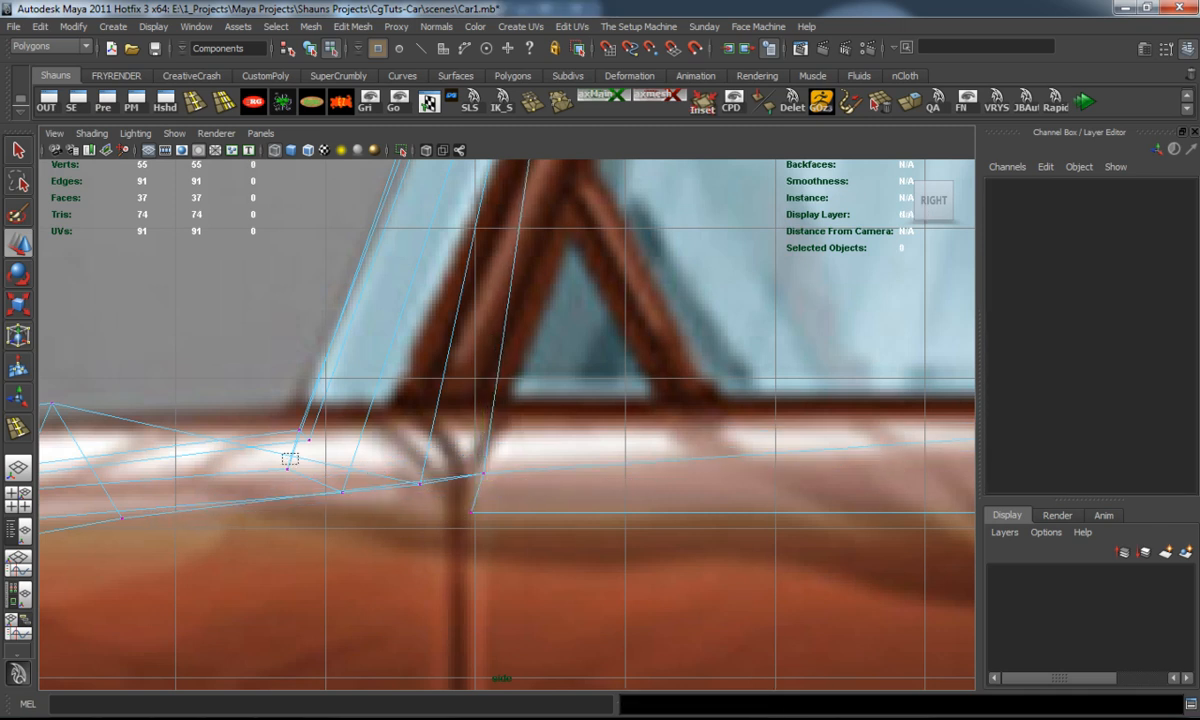
Raise the four pillar-base vertices onto the door line, then pick the fender's lower edge.
left_click_drag(517, 535, 283, 453)
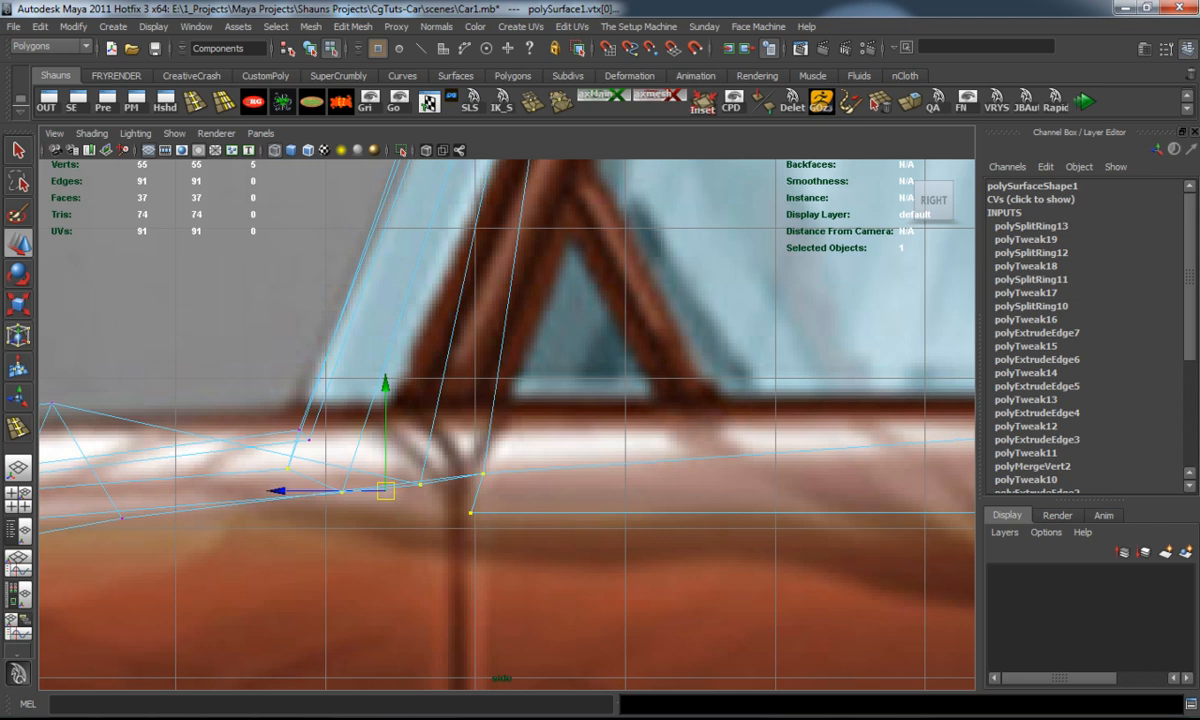
left_click_drag(510, 505, 266, 455)
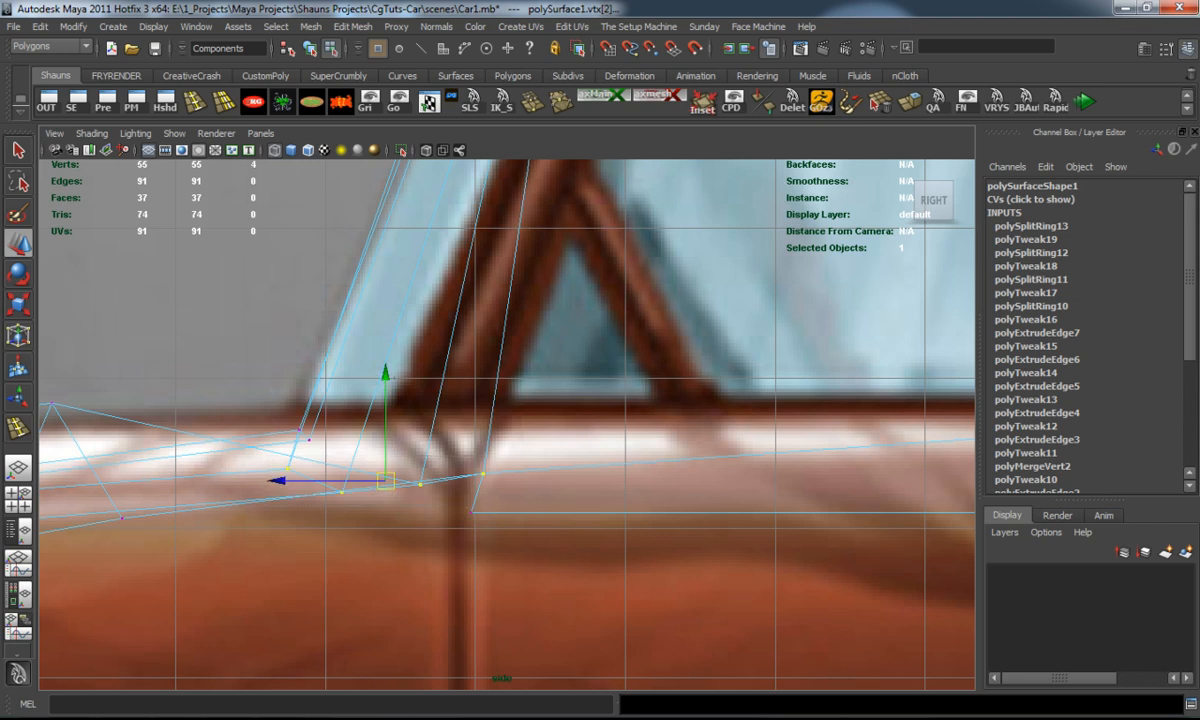
left_click(371, 348)
key("ctrl+z")
left_click_drag(385, 376, 386, 346)
left_click(300, 600)
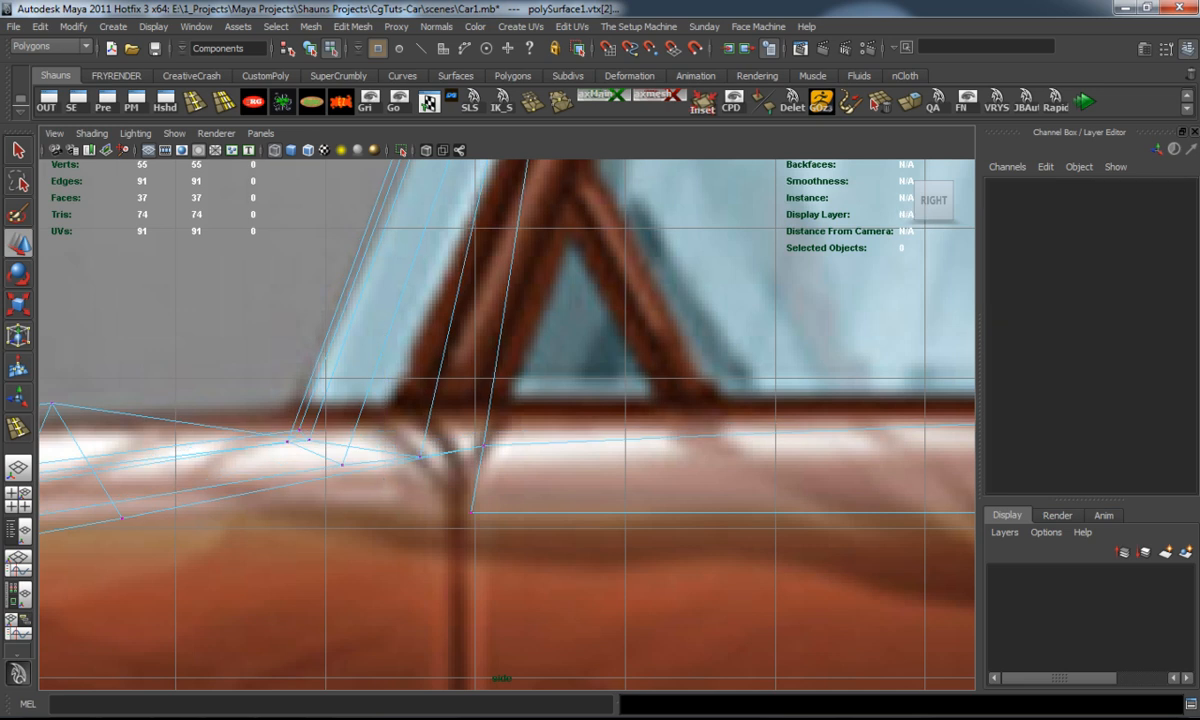
scroll(507, 420, "down", 5)
scroll(507, 420, "down", 1)
scroll(507, 420, "up", 1)
scroll(507, 420, "up", 1)
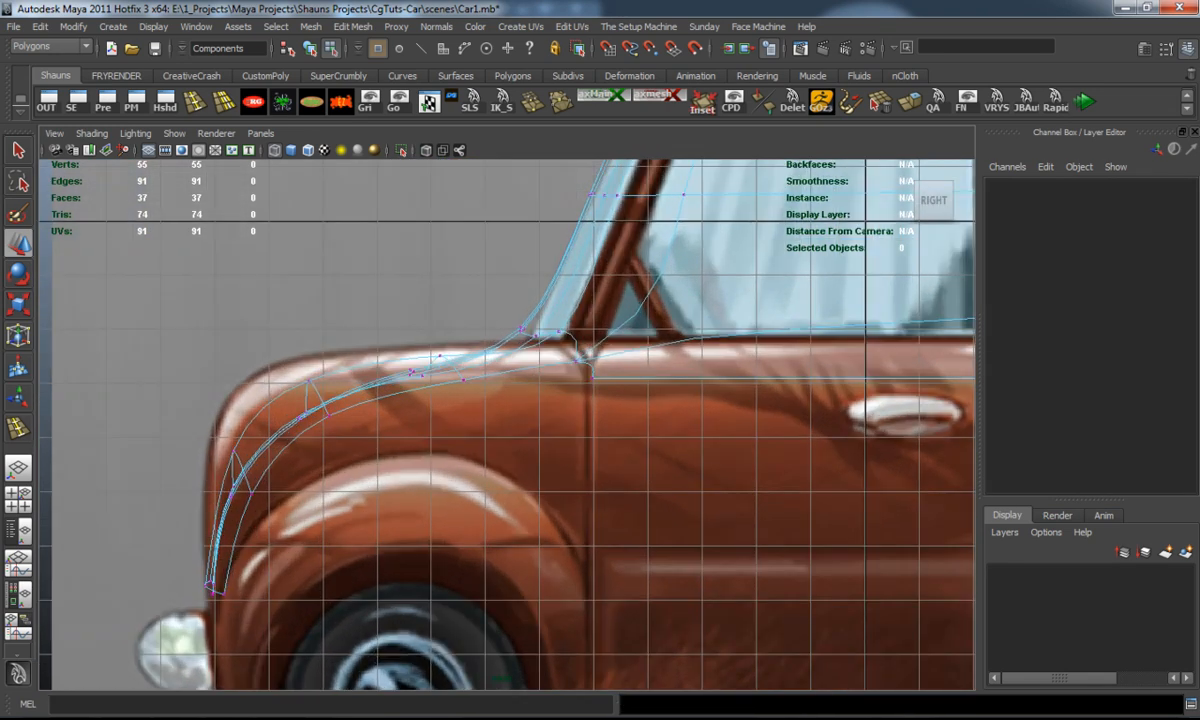
scroll(500, 425, "up", 2)
key("F10")
left_click(343, 373)
Extrude the fender edge in perspective and pull the new edge outward and down.
key("space")
key("space")
key("3")
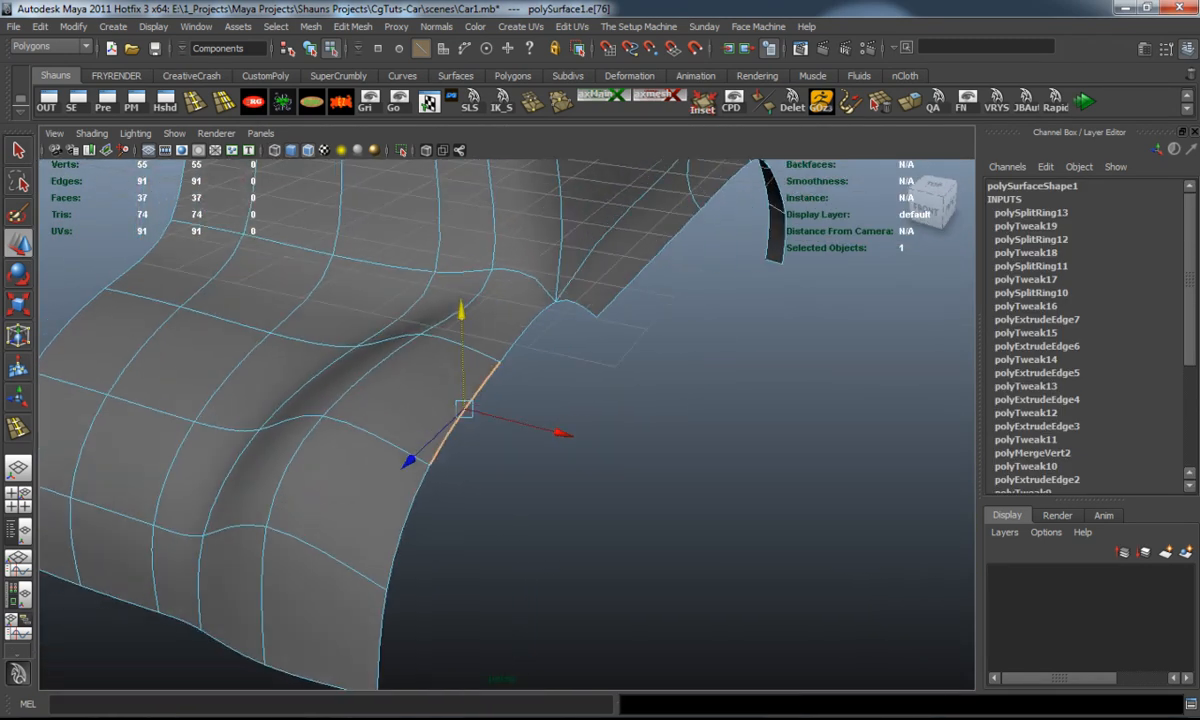
key("1")
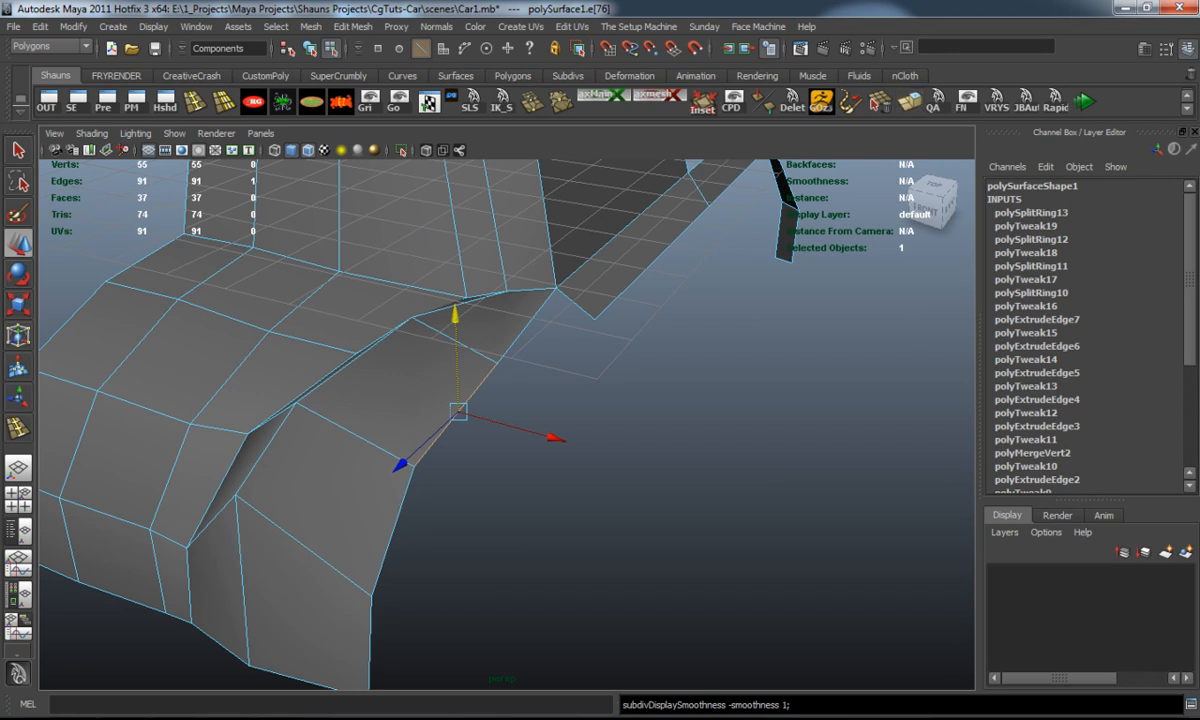
key("ctrl+e")
mouse_move(548, 436)
left_mouse_down()
mouse_move(580, 425)
mouse_move(700, 430)
left_mouse_up()
left_click_drag(628, 245, 627, 283)
left_click_drag(733, 390, 717, 390)
In the side view, extrude the new panel's lower edge down toward the wheel arch.
key("space")
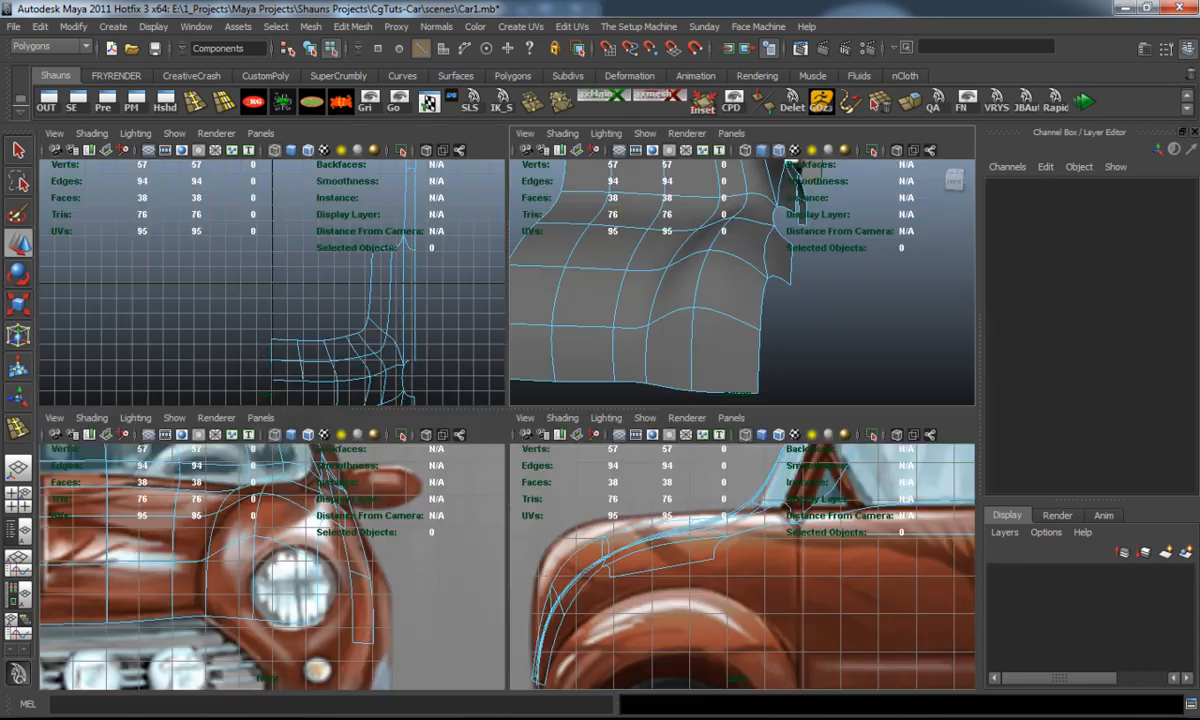
key("space")
key("1")
left_click(300, 433)
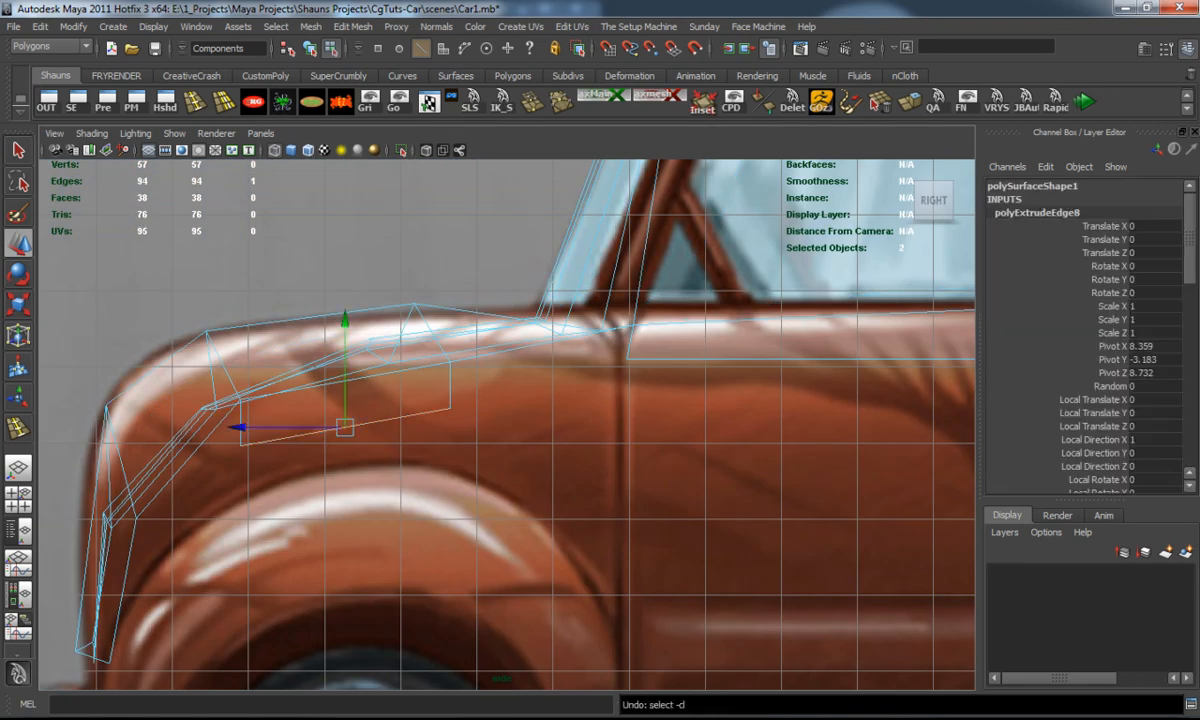
key("ctrl+e")
key("w")
left_click_drag(344, 370, 344, 410)
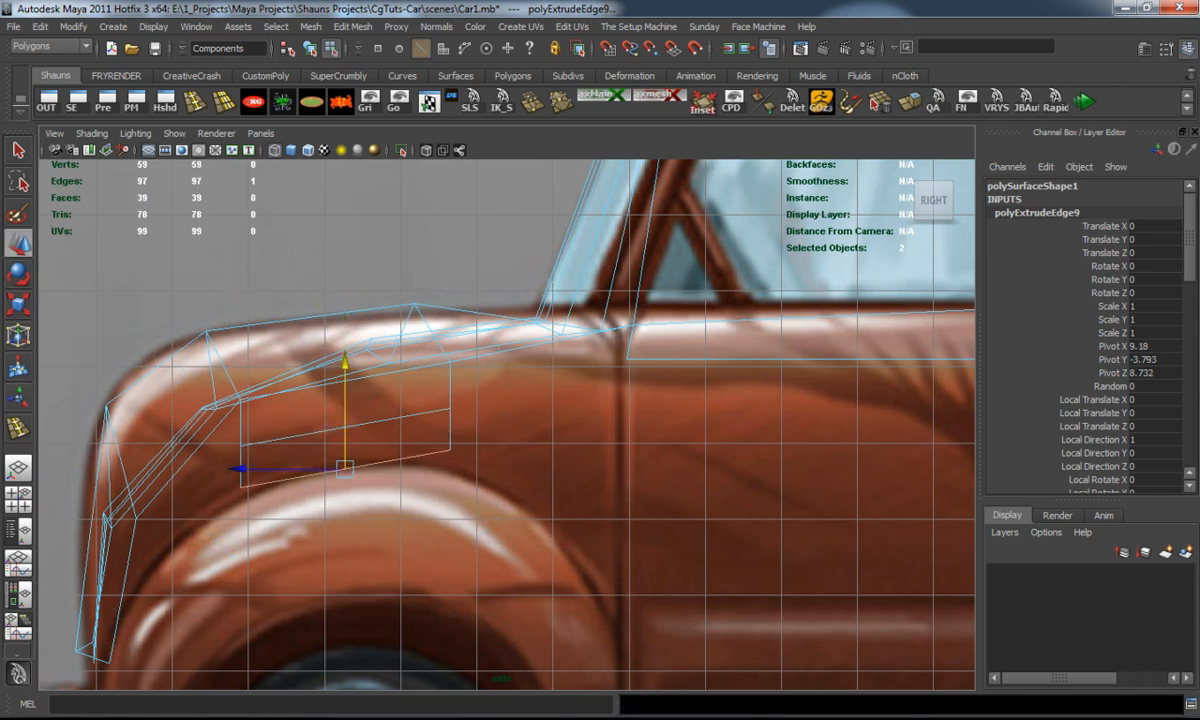
Lower the panel's two bottom corner vertices onto the wheel-arch line.
right_click_drag(445, 437, 385, 437)
left_click(450, 460)
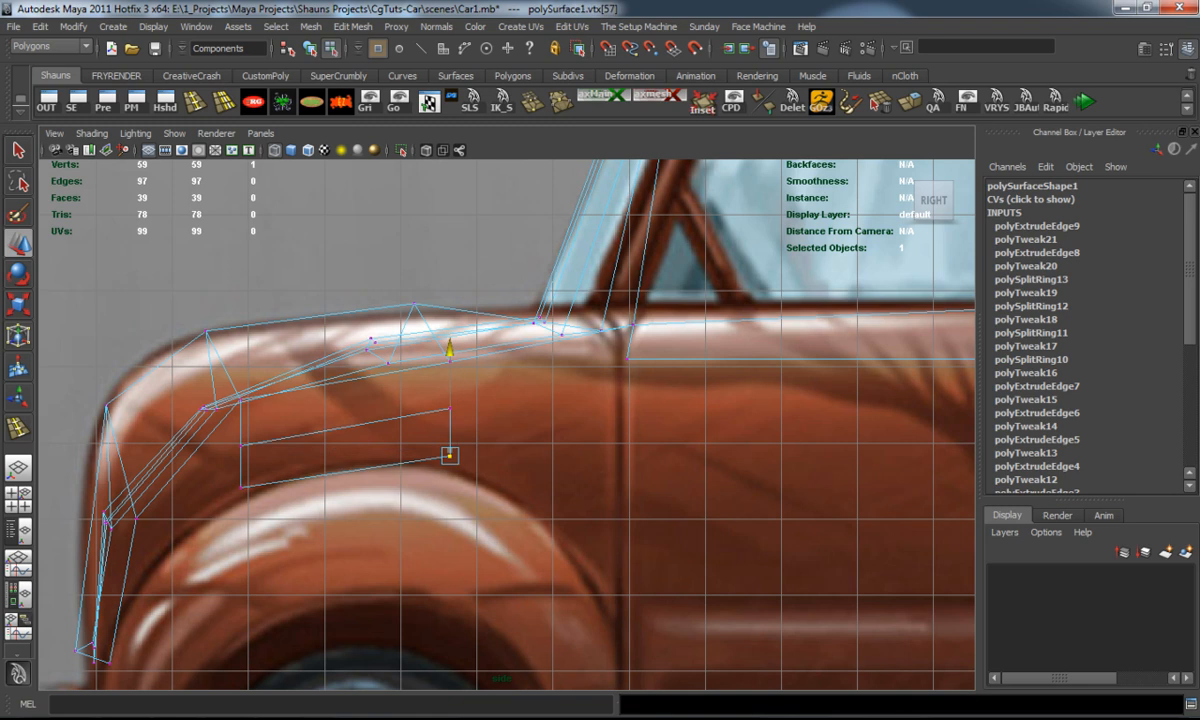
left_click_drag(450, 460, 450, 473)
left_click(241, 487)
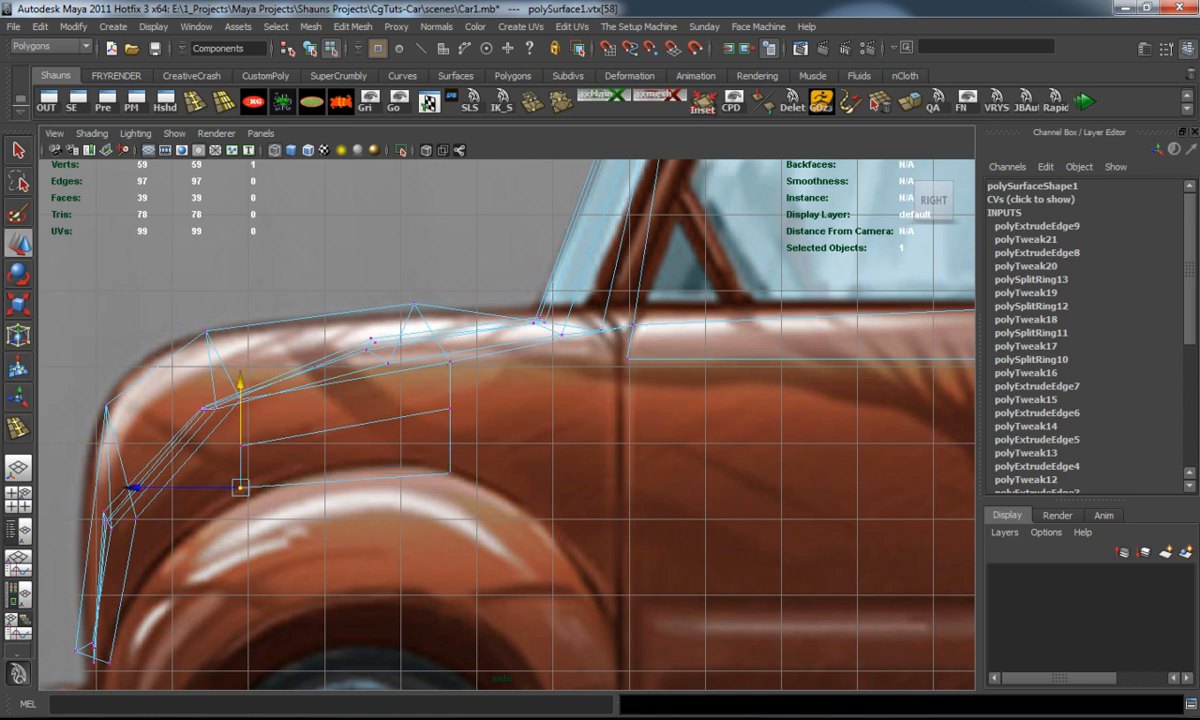
mouse_move(241, 487)
left_mouse_down()
mouse_move(241, 500)
mouse_move(522, 545)
left_mouse_up()
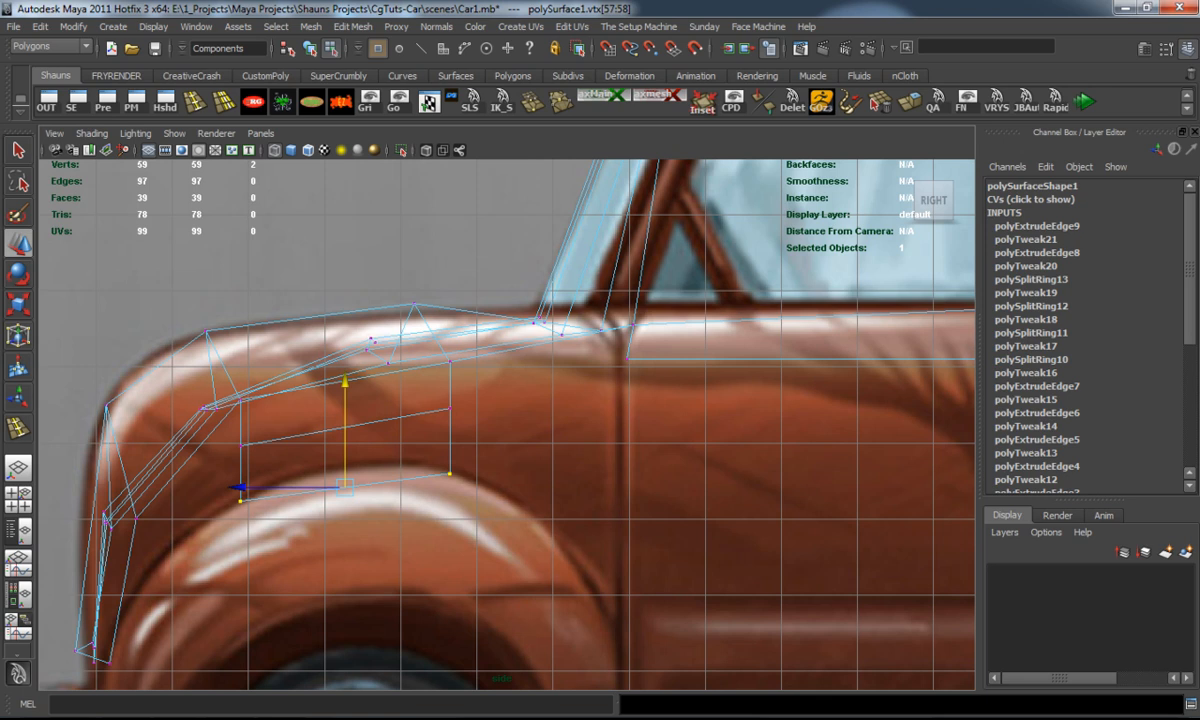
middle_click_drag(500, 400, 597, 400, "alt")
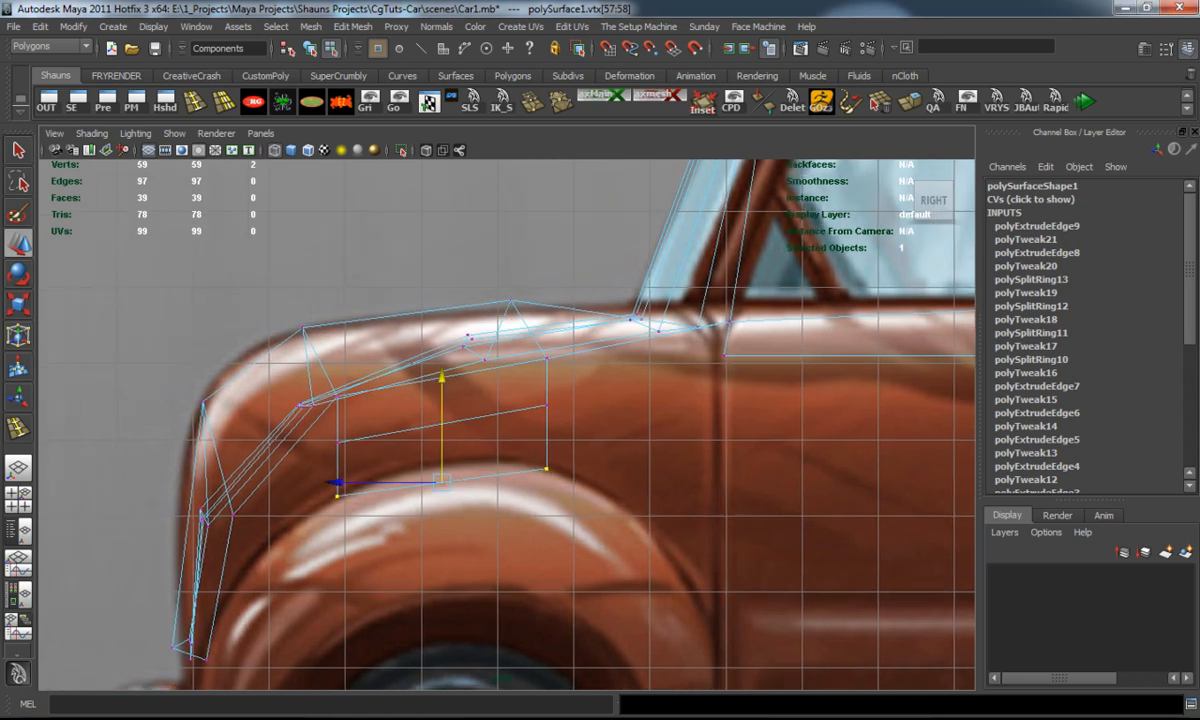
Insert an edge loop across the new panel and raise its two vertices to the fender curve.
left_click(195, 98)
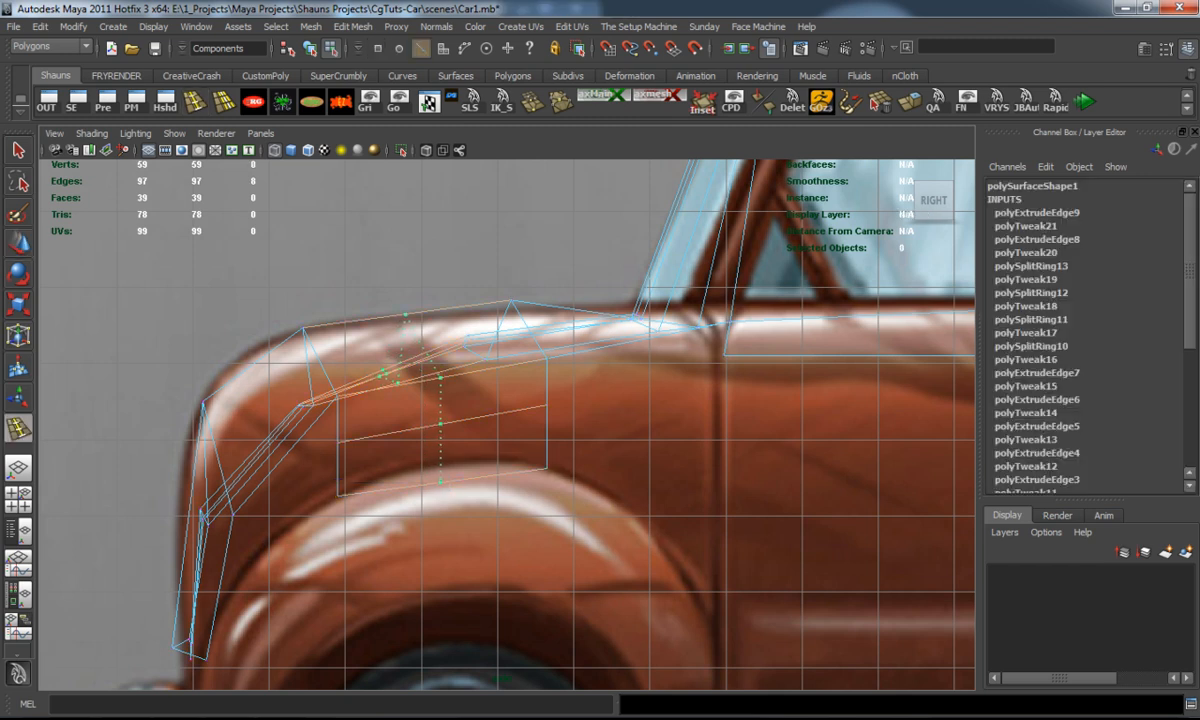
left_click(438, 424)
key("w")
right_click_drag(423, 423, 415, 385)
left_click_drag(425, 410, 452, 495)
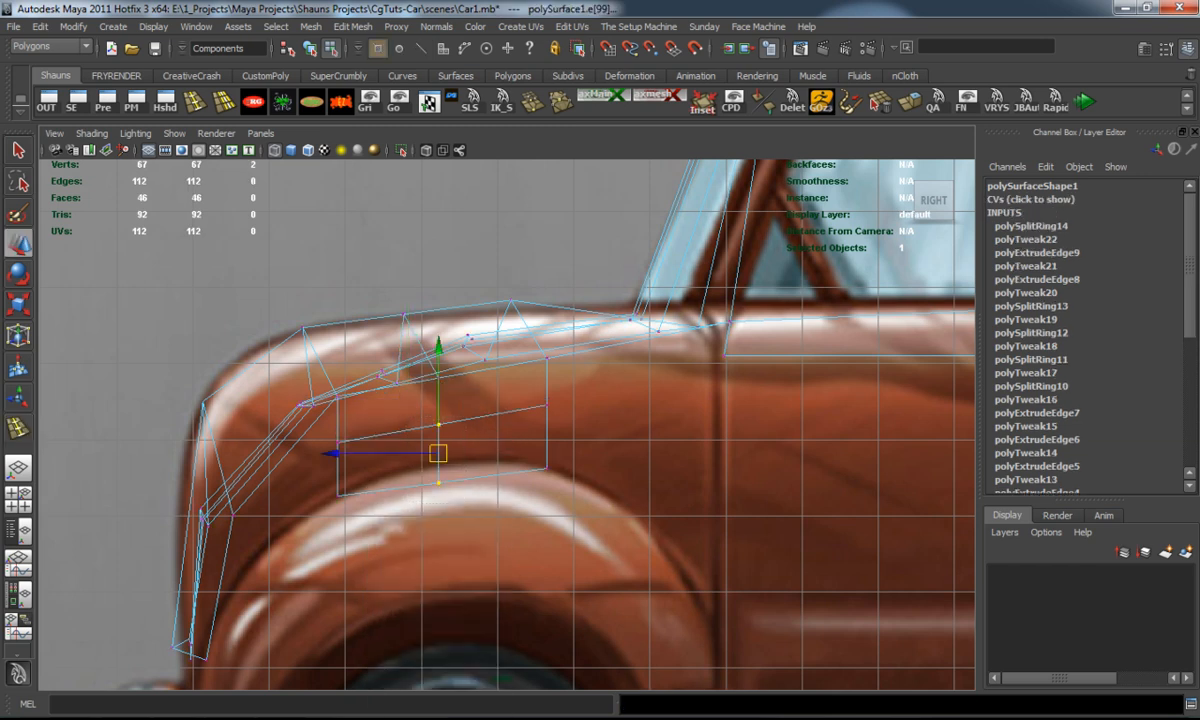
left_click_drag(438, 370, 438, 348)
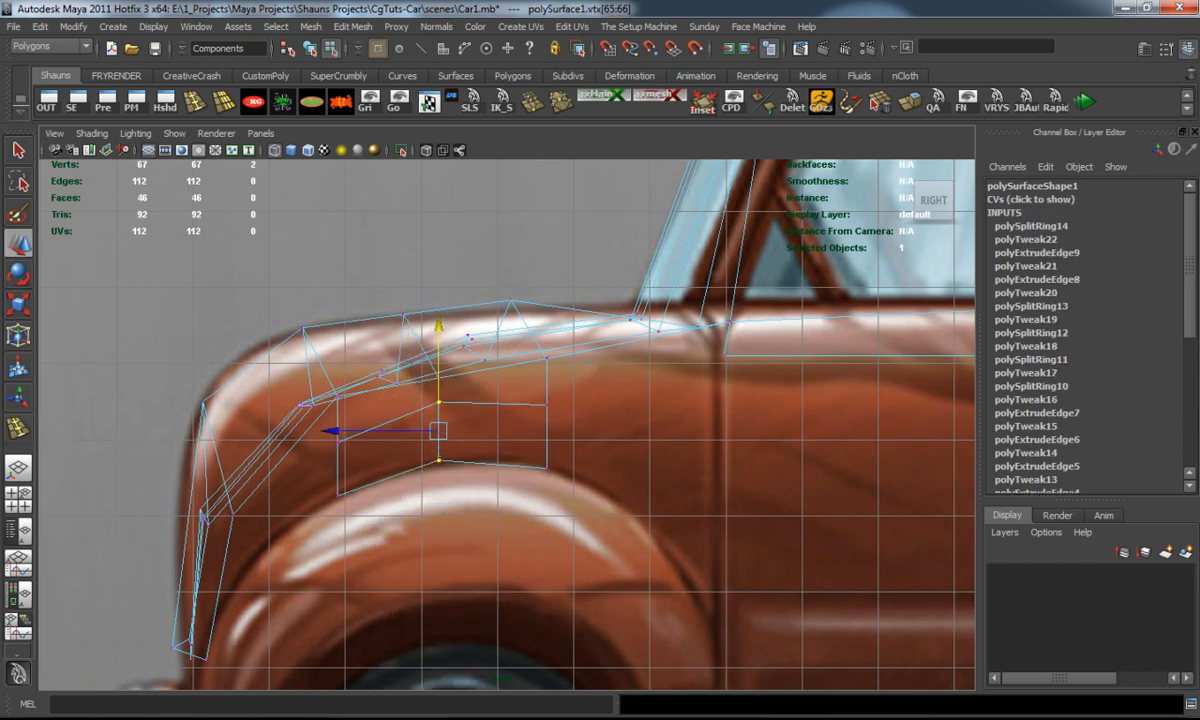
key("3")
scroll(505, 420, "down", 3)
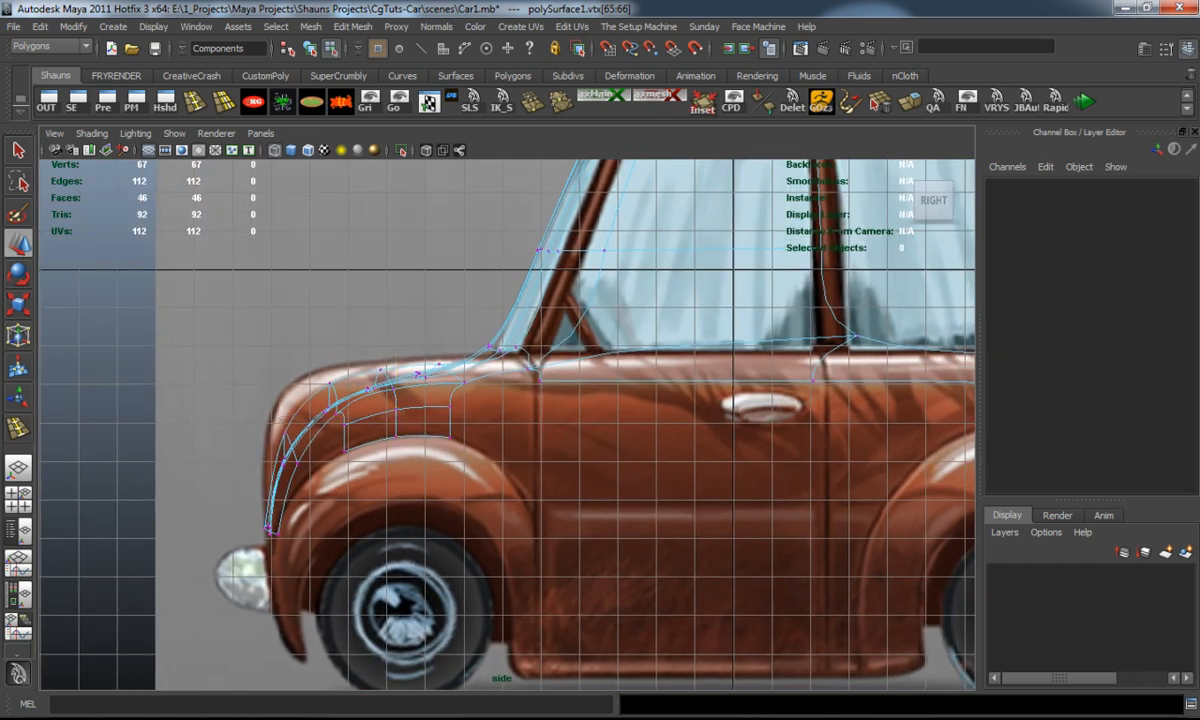
scroll(505, 420, "up", 1)
Orbit the new fender panel in perspective, grab its lower corner vertex, then bring up the front view.
key("space")
key("space")
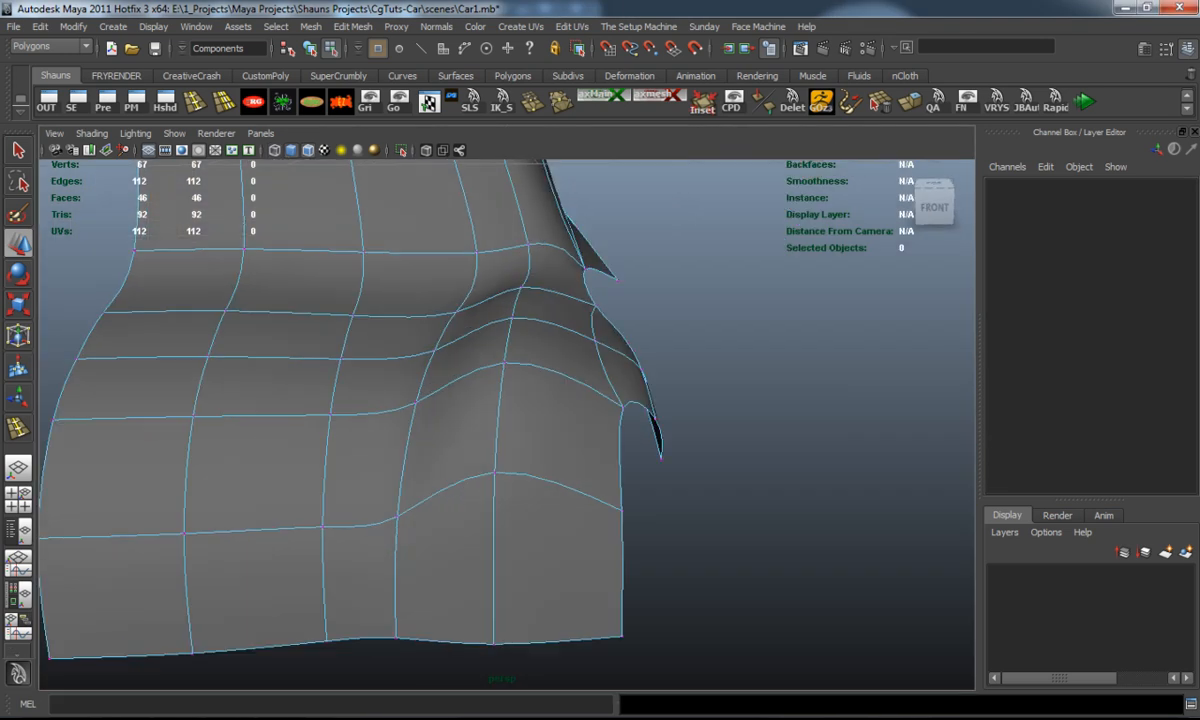
mouse_move(505, 420)
left_mouse_down("alt")
mouse_move(620, 390)
mouse_move(540, 450)
mouse_move(640, 400)
left_mouse_up("alt")
key("1")
left_click(481, 487)
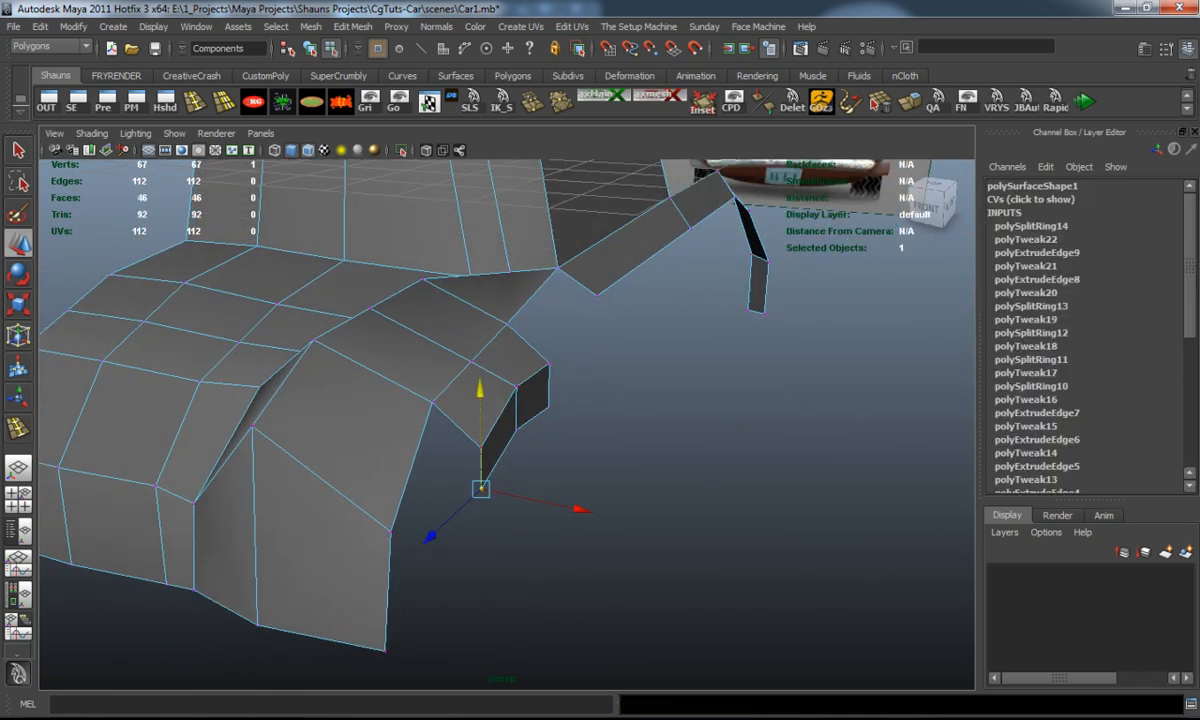
key("w")
left_click_drag(500, 450, 590, 410, "alt")
key("space")
key("space")
Shift the selected corner vertices right onto the fender edge and check the smoothed shape.
middle_click_drag(560, 400, 498, 402, "alt")
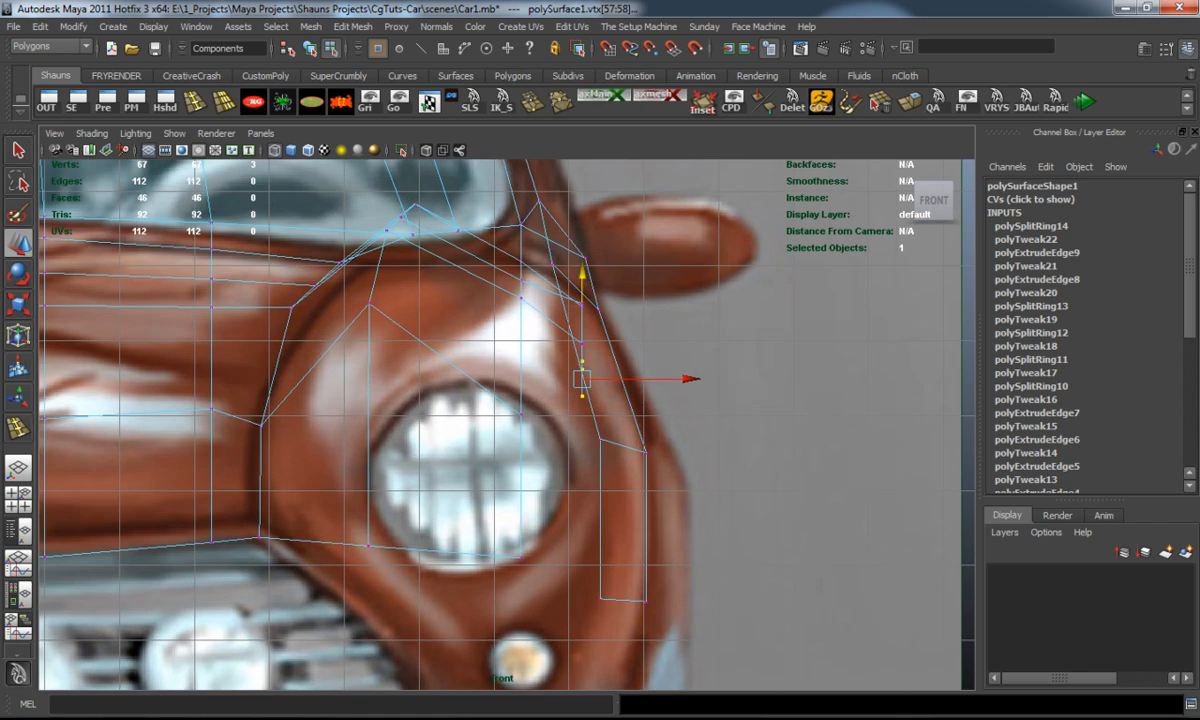
left_click_drag(660, 378, 706, 378)
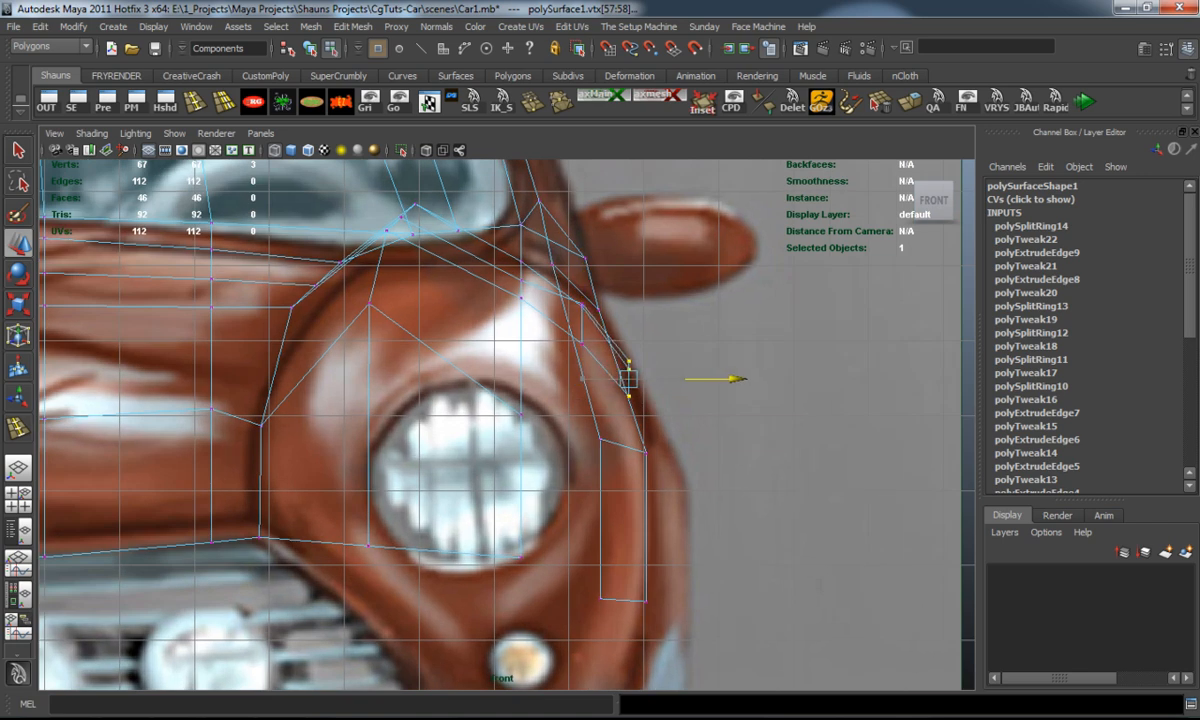
left_click(710, 420)
key("3")
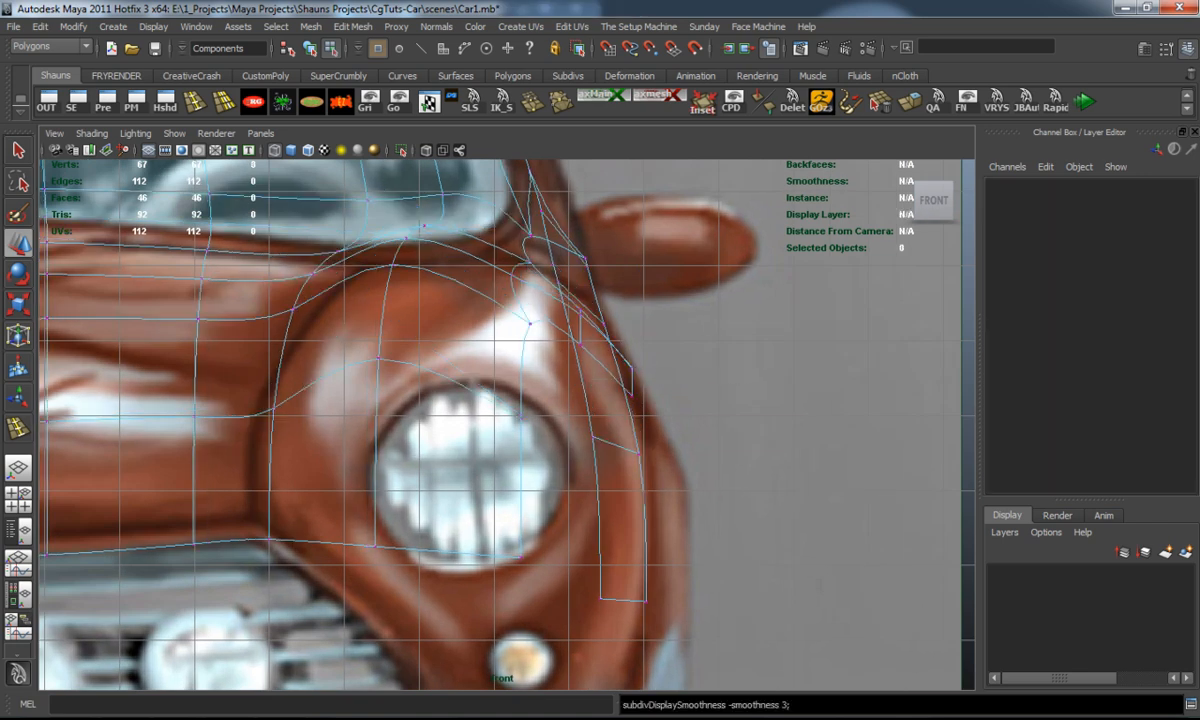
scroll(505, 420, "down", 3)
scroll(505, 420, "up", 4)
key("1")
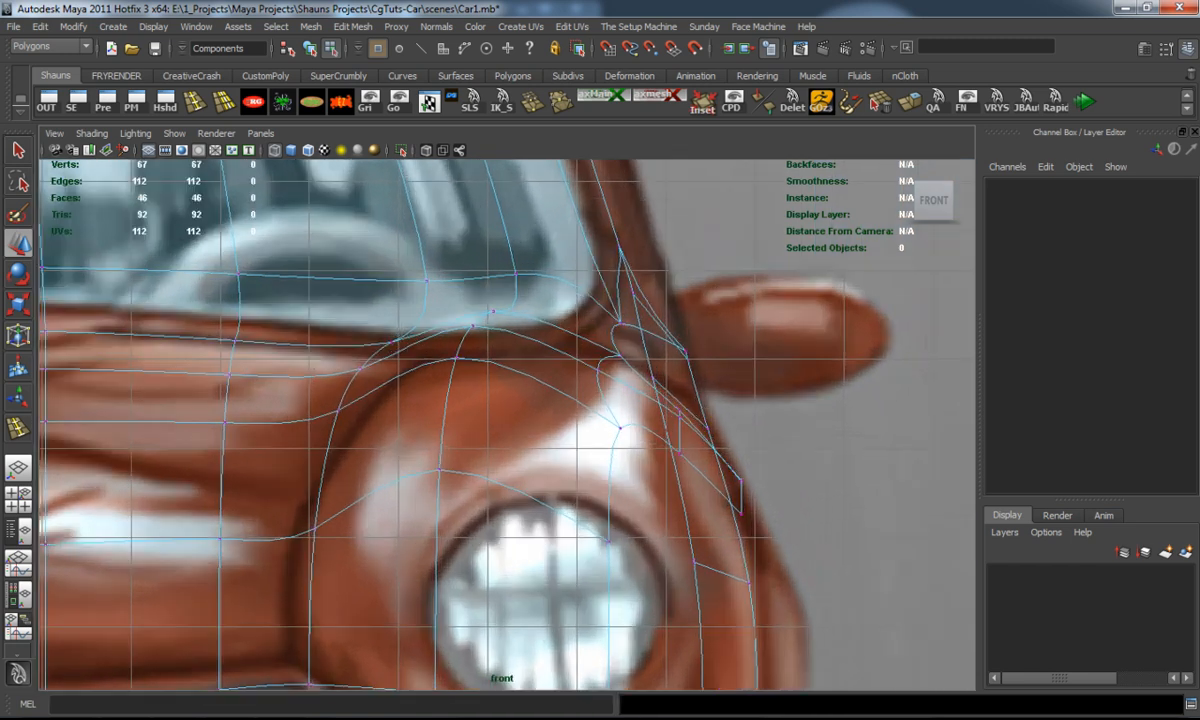
Lower two vertices along the bonnet line and pull the vertex beside the headlight down to its rim.
left_click_drag(437, 298, 458, 322)
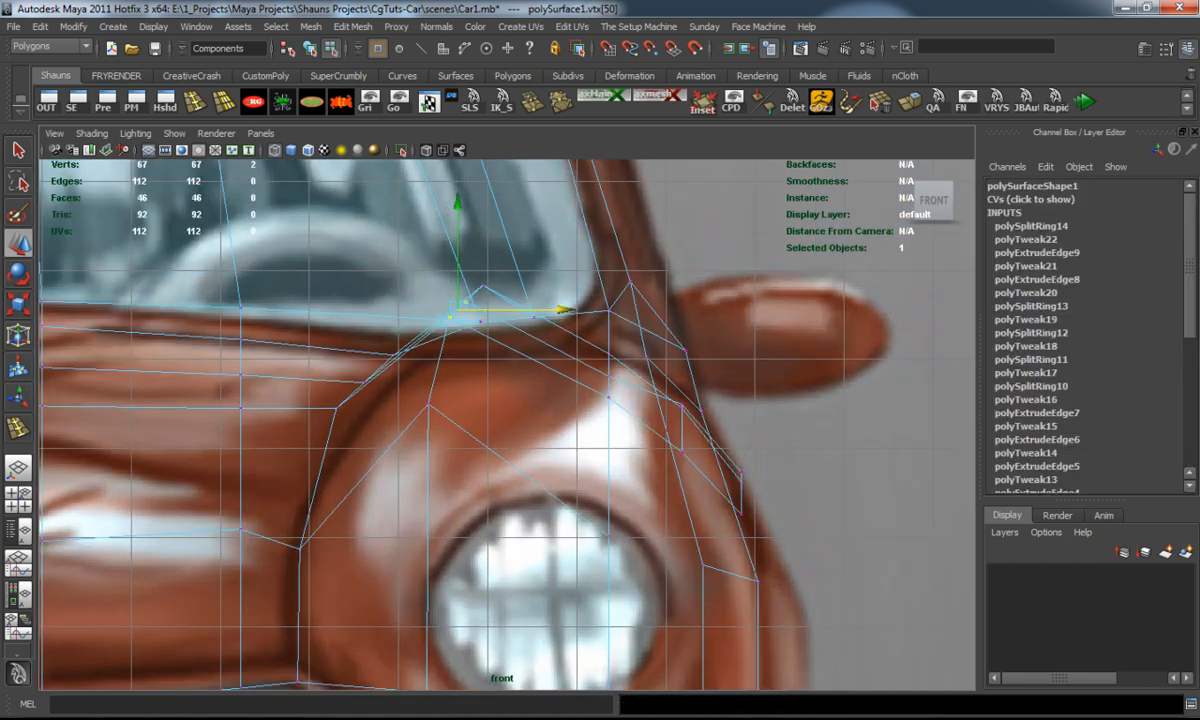
left_click(483, 287, "shift")
left_click_drag(466, 250, 466, 297)
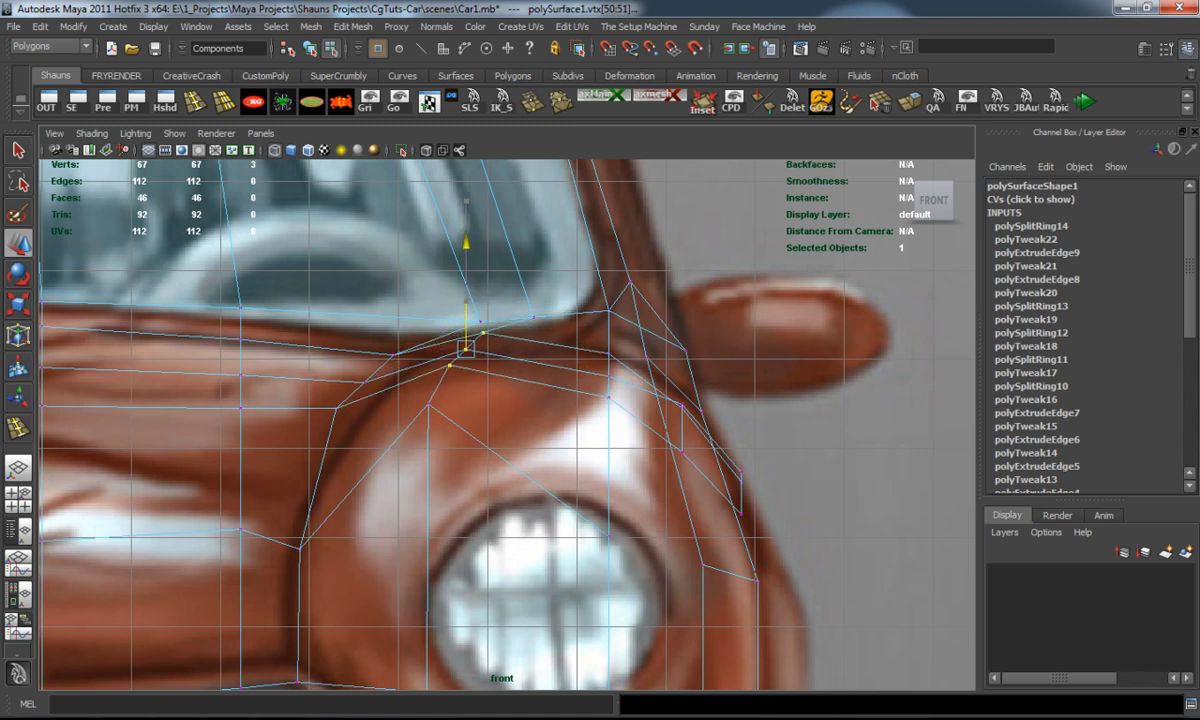
left_click(428, 404)
left_click_drag(428, 404, 449, 468)
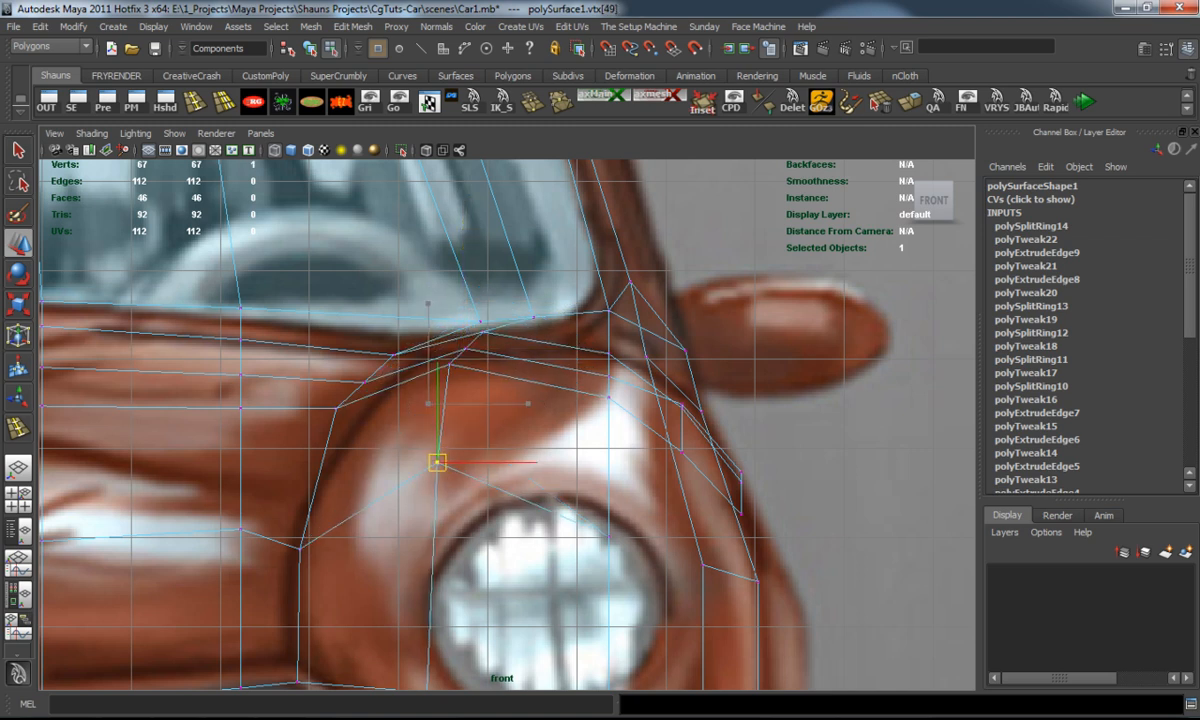
mouse_move(451, 468)
middle_mouse_down("alt")
mouse_move(451, 348)
mouse_move(502, 395)
middle_mouse_up("alt")
key("3")
left_click(451, 348)
key("1")
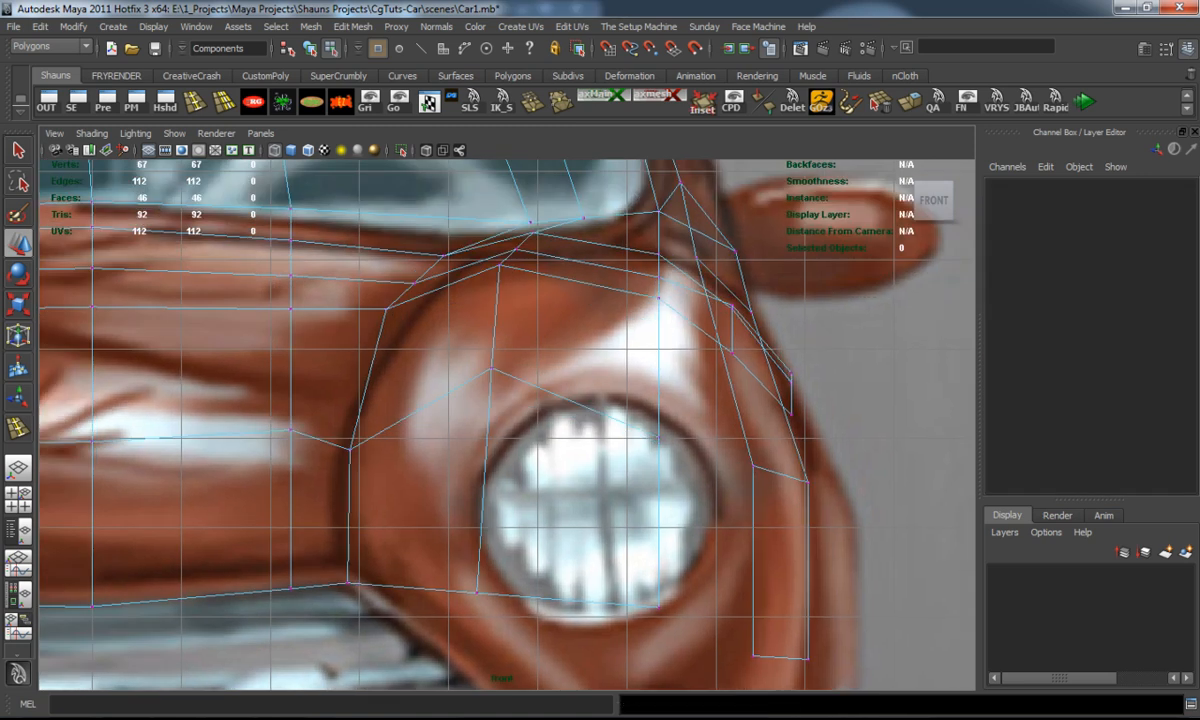
Nudge vertices above and left of the headlight and shift the vertical vertex column slightly right.
left_click(385, 309)
left_click_drag(388, 310, 396, 317)
left_click(349, 449)
left_click_drag(349, 449, 342, 438)
left_click(560, 330)
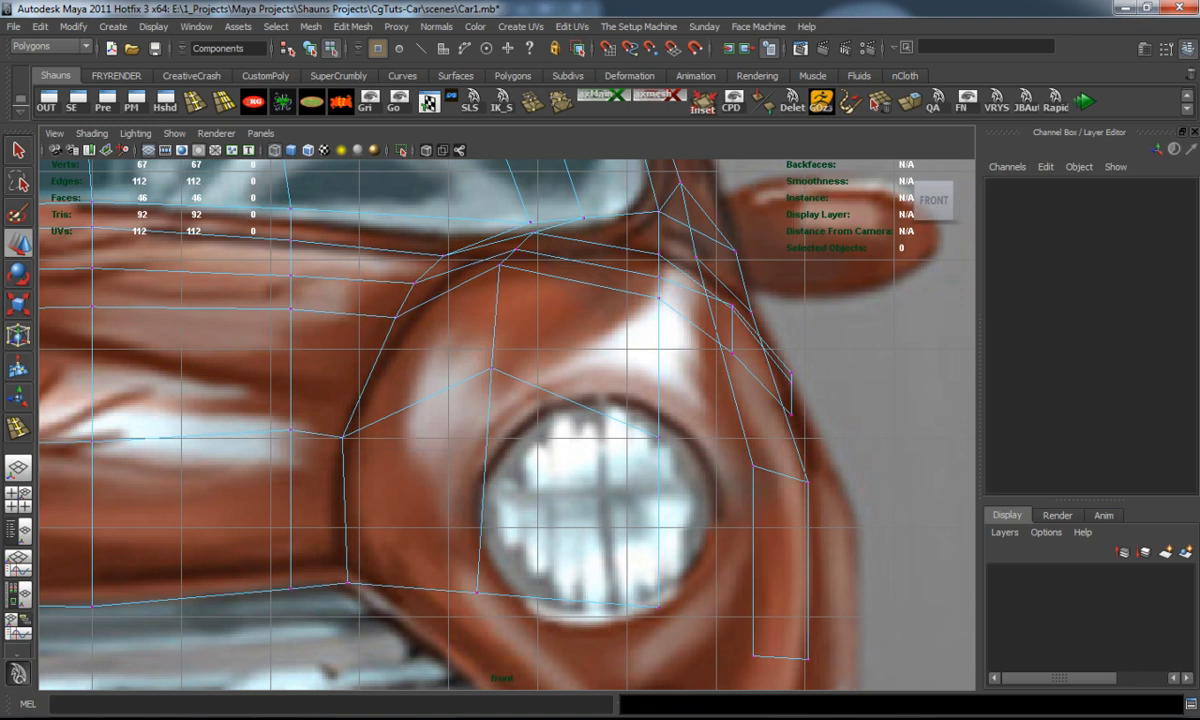
left_click_drag(497, 240, 557, 310)
left_click_drag(430, 345, 530, 610)
left_click_drag(611, 412, 657, 412)
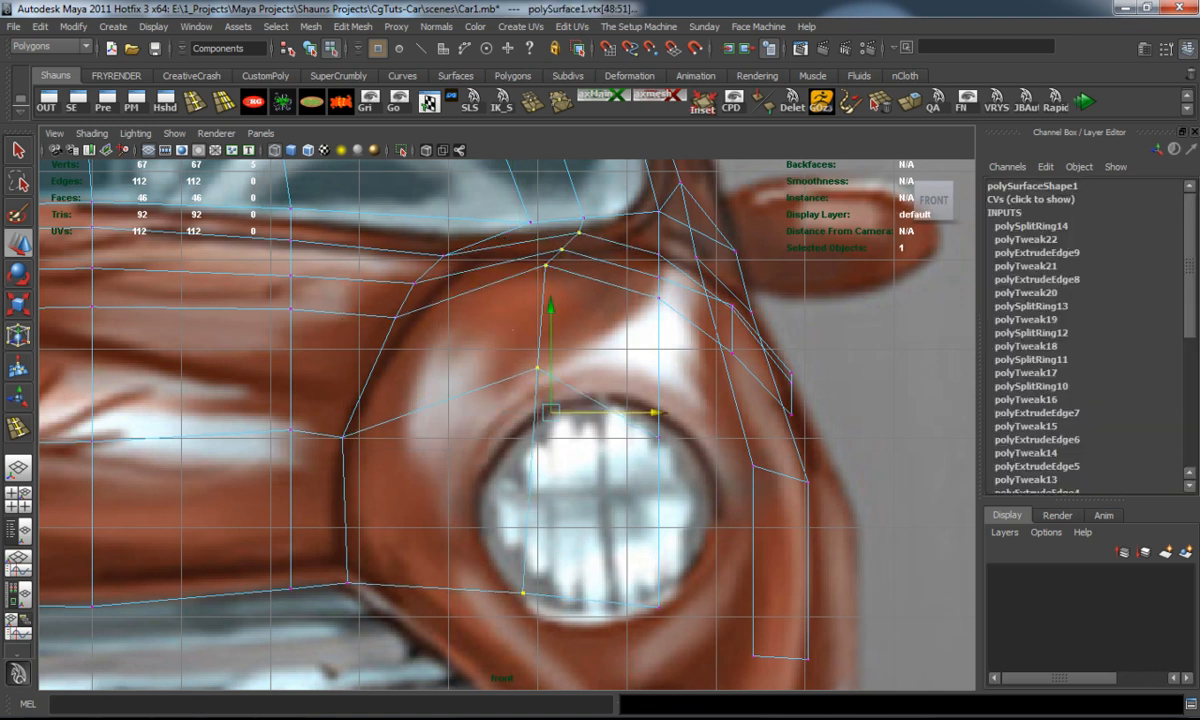
Fit the top, right and lower fender vertices onto the arch and headlight surround.
left_click_drag(492, 228, 572, 270)
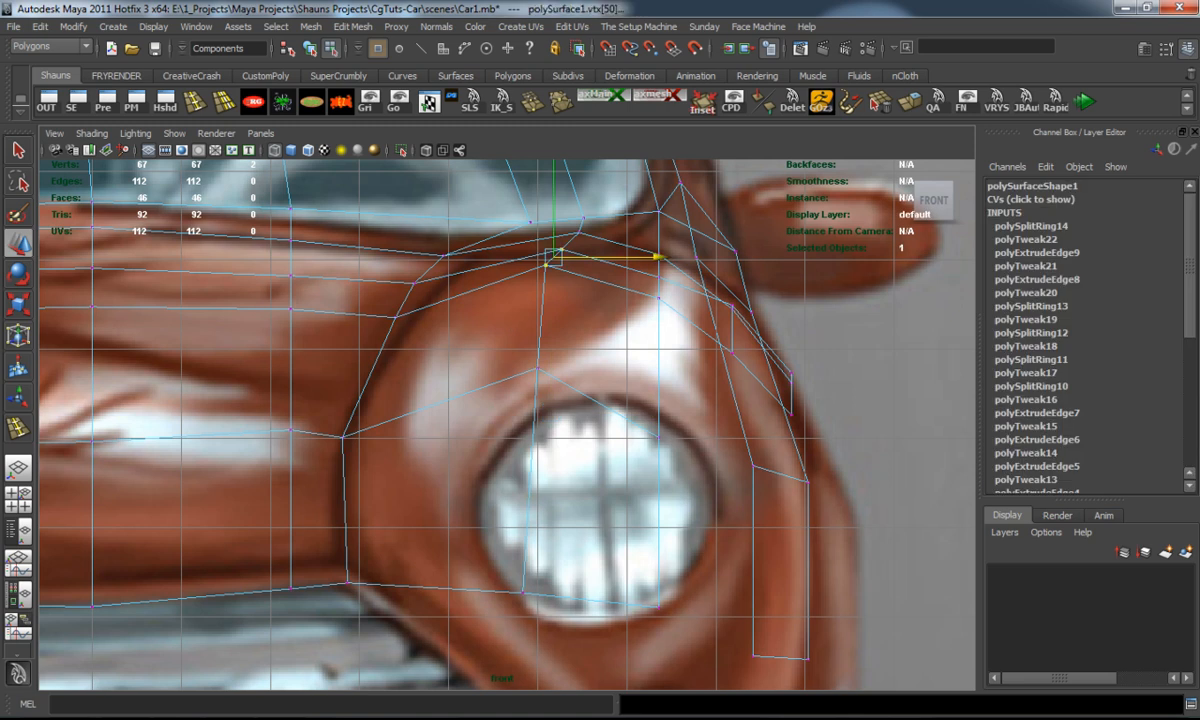
left_click_drag(658, 257, 670, 257)
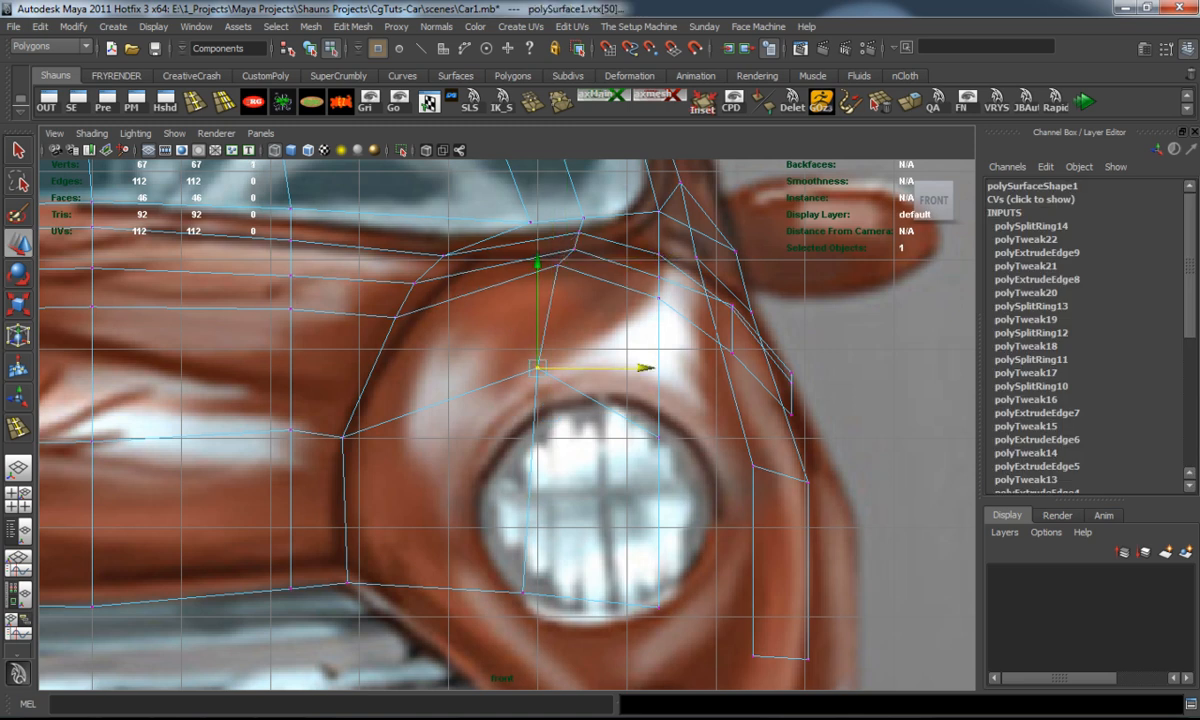
left_click(584, 381)
left_click_drag(584, 381, 564, 386)
left_click_drag(470, 546, 548, 620)
middle_click_drag(548, 620, 687, 551)
left_click(659, 607)
left_click(580, 566)
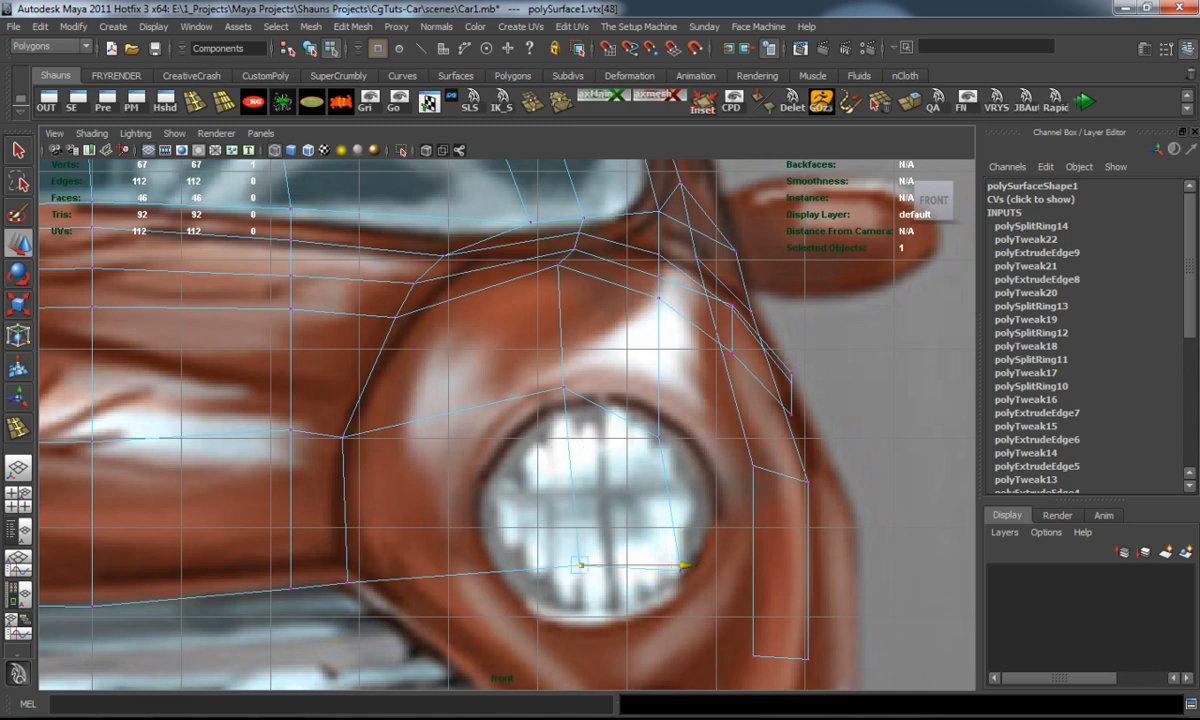
scroll(680, 490, "down", 5)
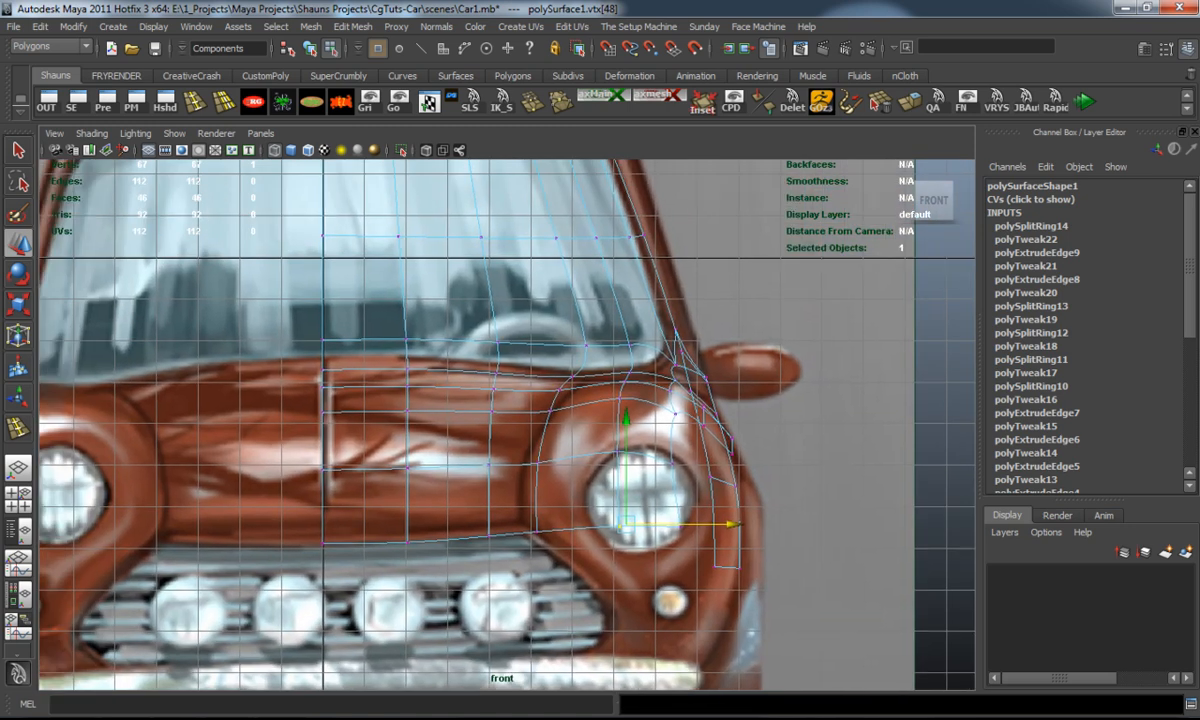
Pan to the headlight and adjust the vertices under and at the upper right of the light.
left_click(680, 490)
scroll(562, 450, "up", 1)
scroll(562, 450, "up", 1)
scroll(562, 450, "up", 1)
scroll(562, 450, "up", 1)
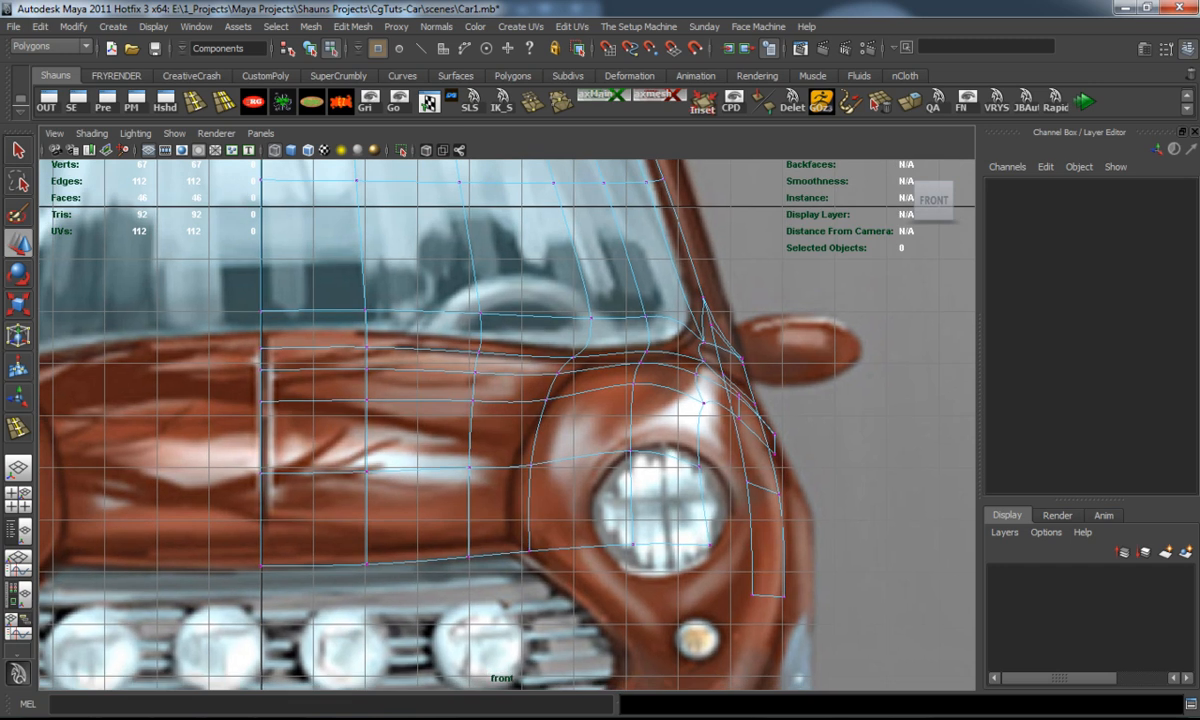
middle_click_drag(505, 420, 424, 369, "alt")
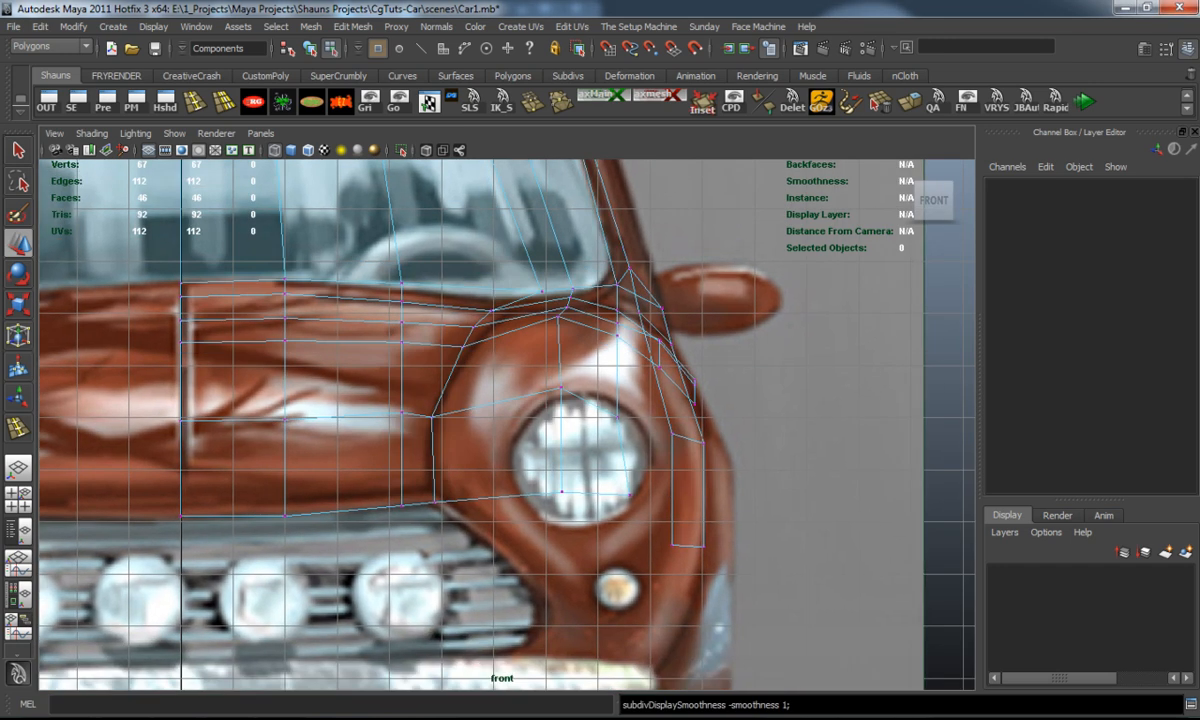
scroll(505, 420, "up", 2)
left_click(555, 486)
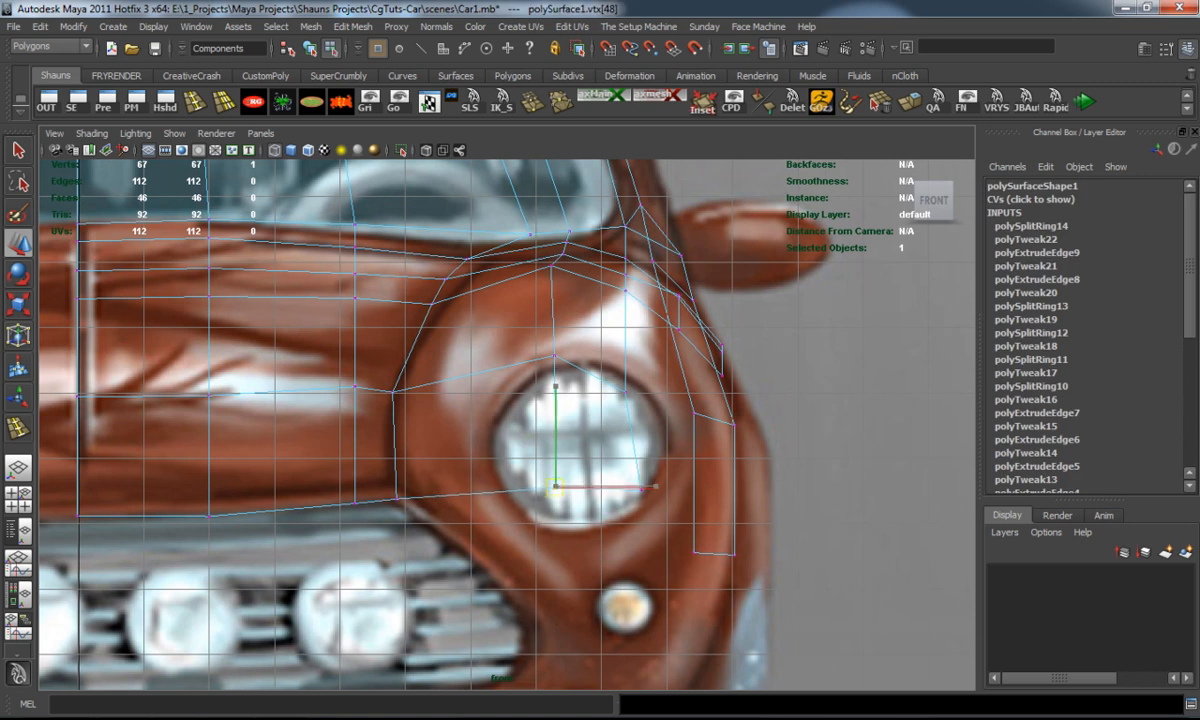
left_click(630, 383)
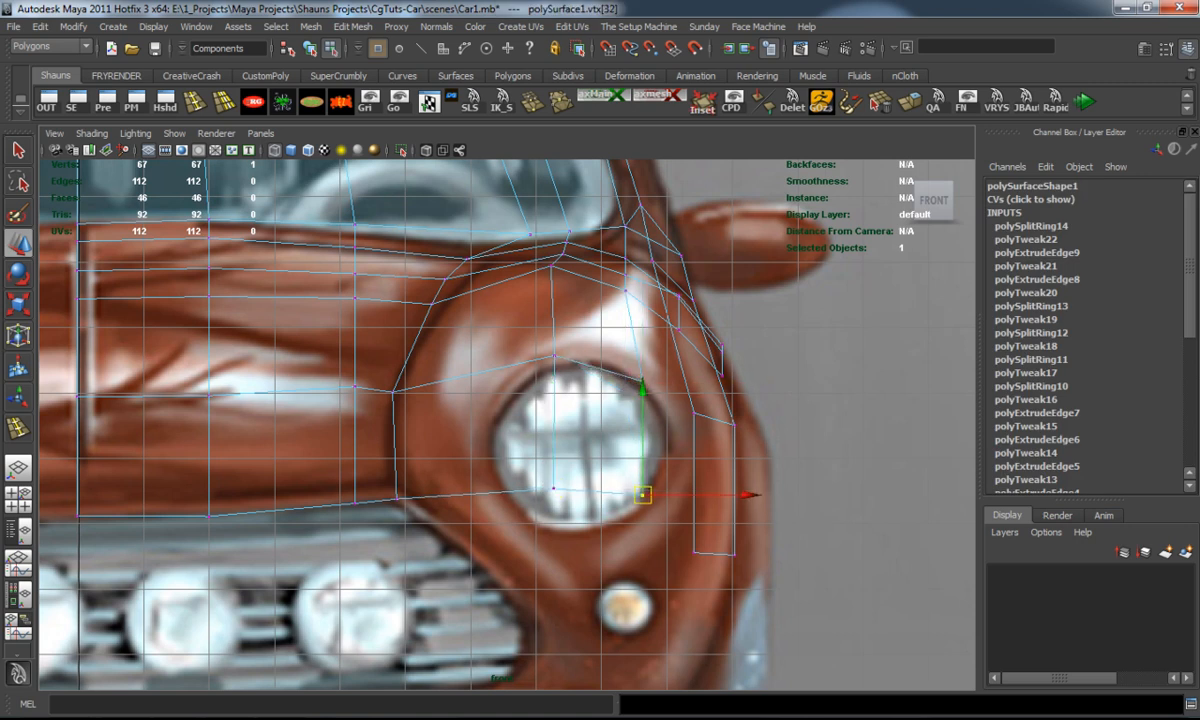
left_click(850, 450)
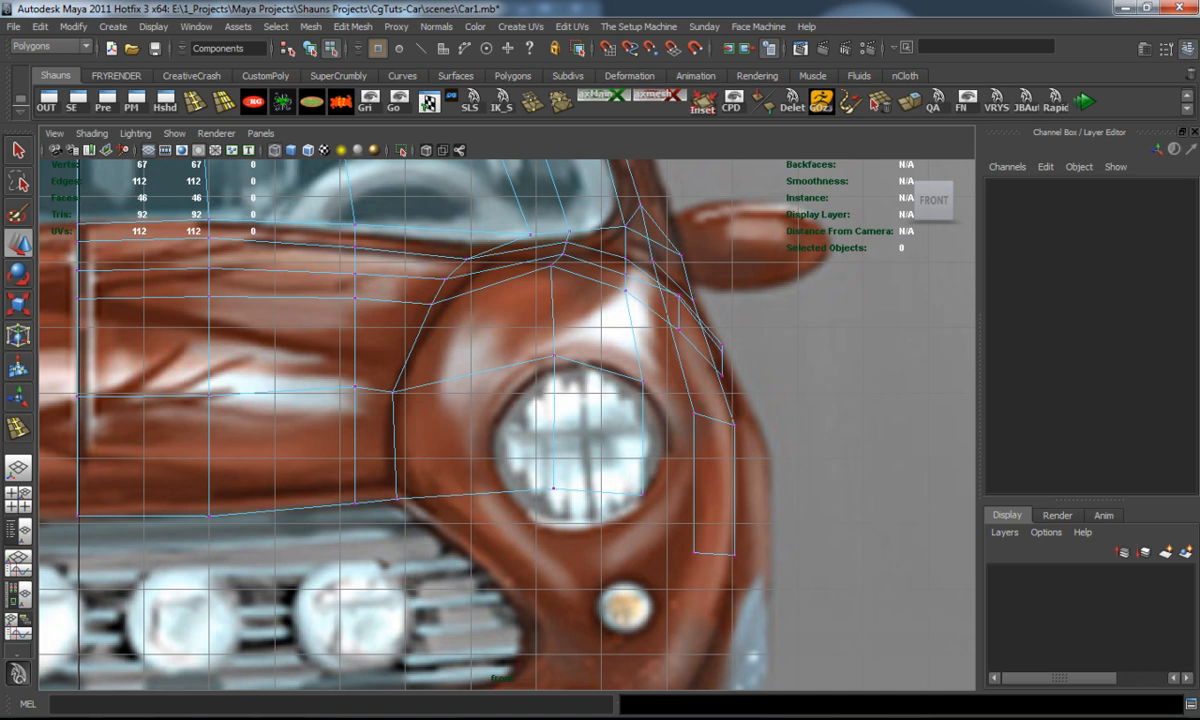
Select the lower outer fender edge and switch to a single perspective view around the mesh.
right_click_drag(598, 450, 598, 365)
left_click(634, 335)
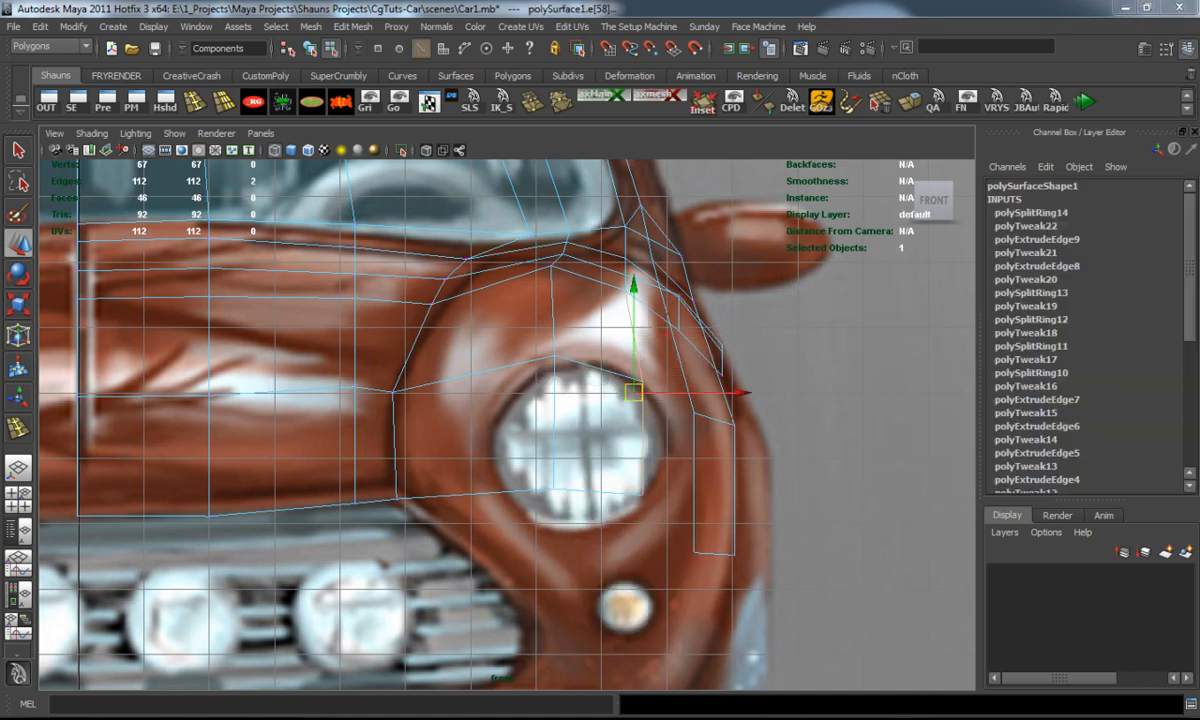
key("space")
key("space")
mouse_move(500, 400)
left_mouse_down("alt")
mouse_move(560, 380)
mouse_move(600, 420)
left_mouse_up("alt")
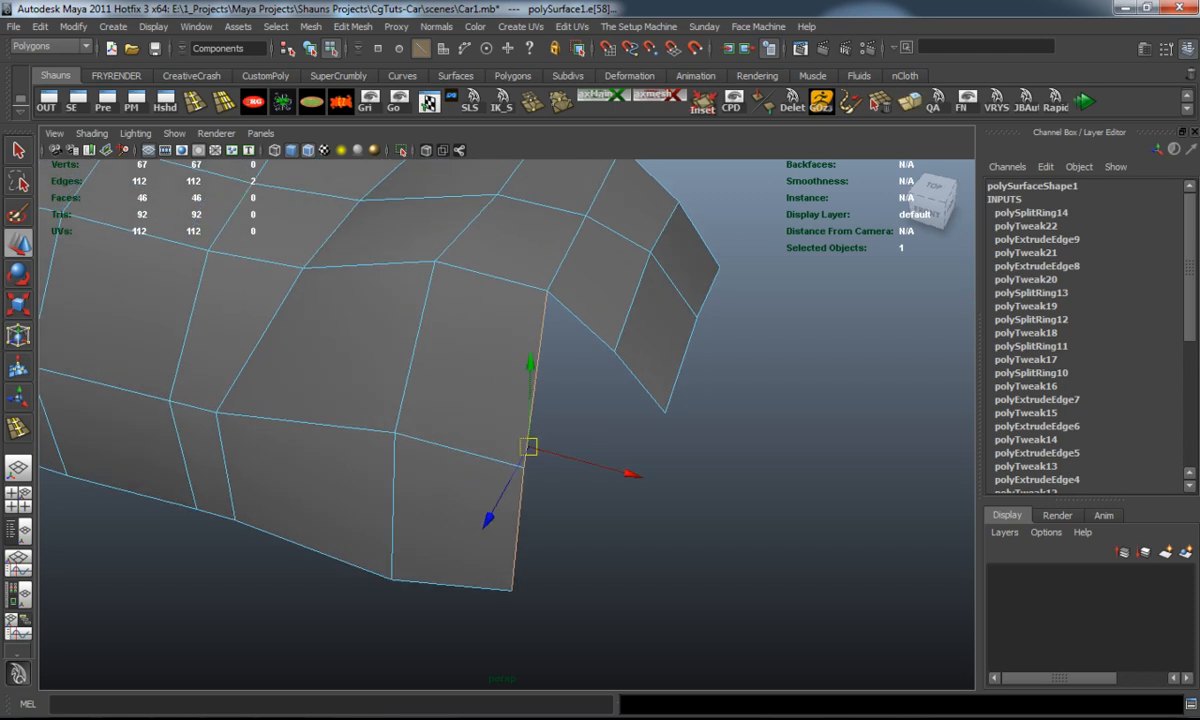
Extrude the outer fender edge outward and snap the new corner vertex onto the extrusion.
key("ctrl+e")
left_click_drag(630, 472, 669, 483)
right_click_drag(584, 354, 500, 340)
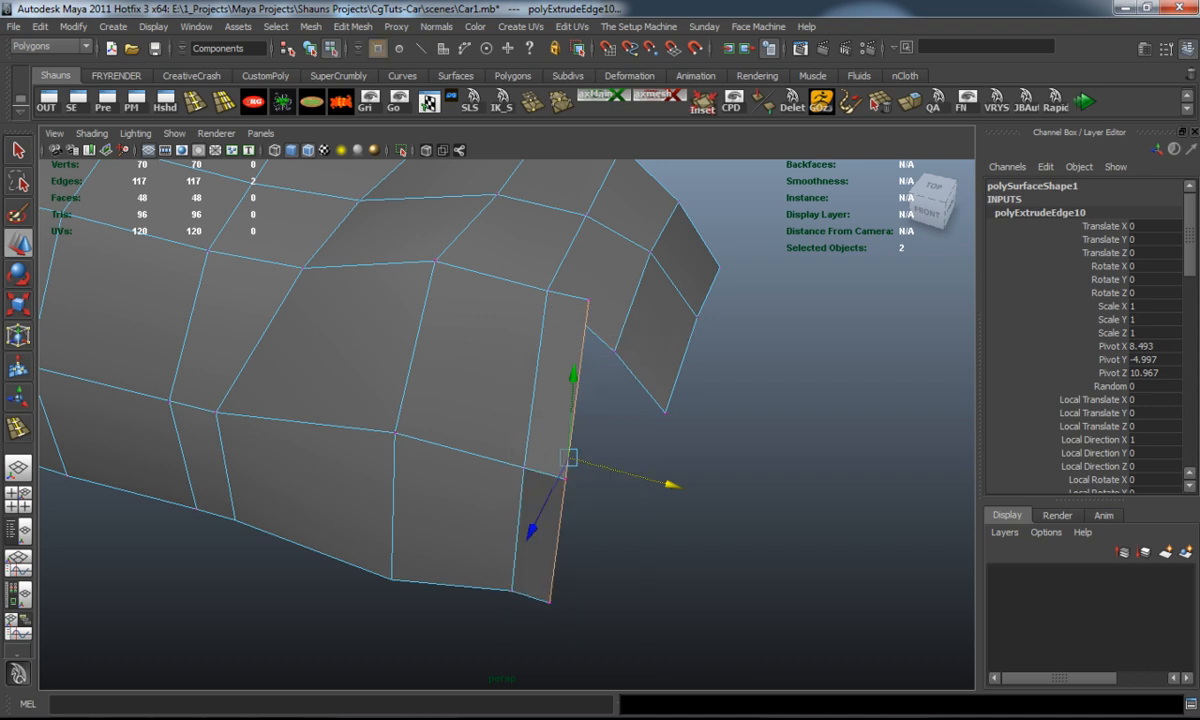
left_click(588, 300)
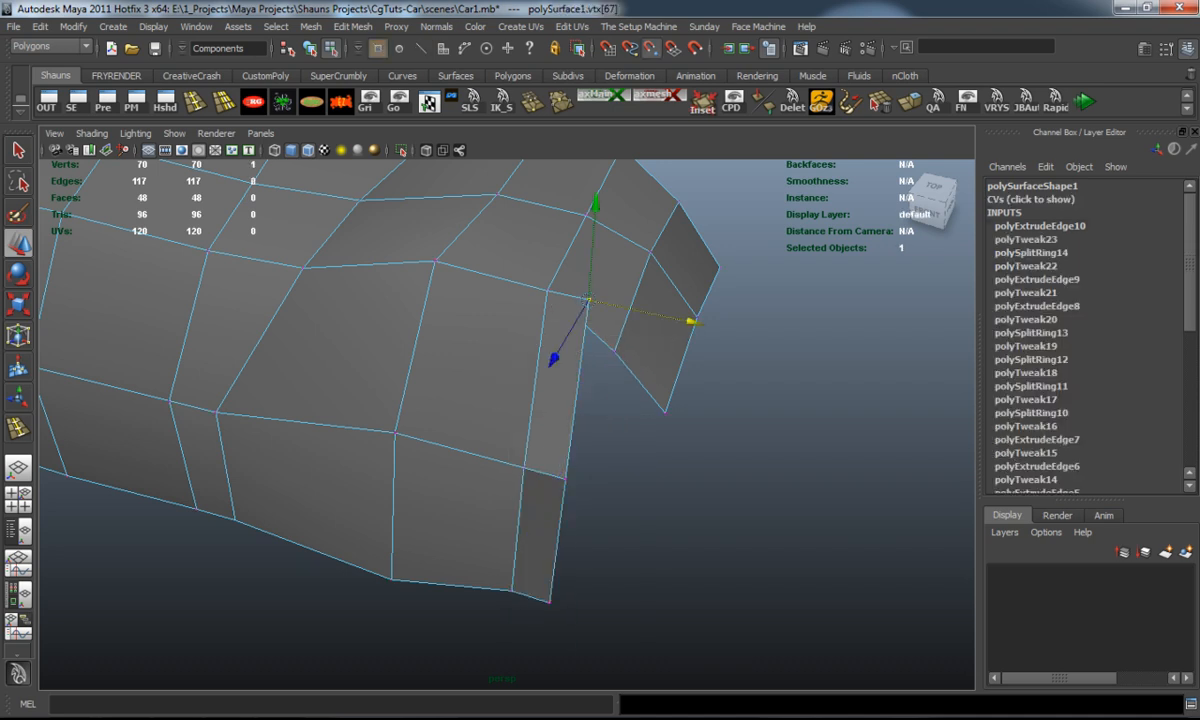
left_click_drag(588, 300, 613, 349)
left_click(575, 330)
Orbit around the fender tip and move its top and bottom vertices outward.
key("1")
left_click_drag(500, 400, 440, 360, "alt")
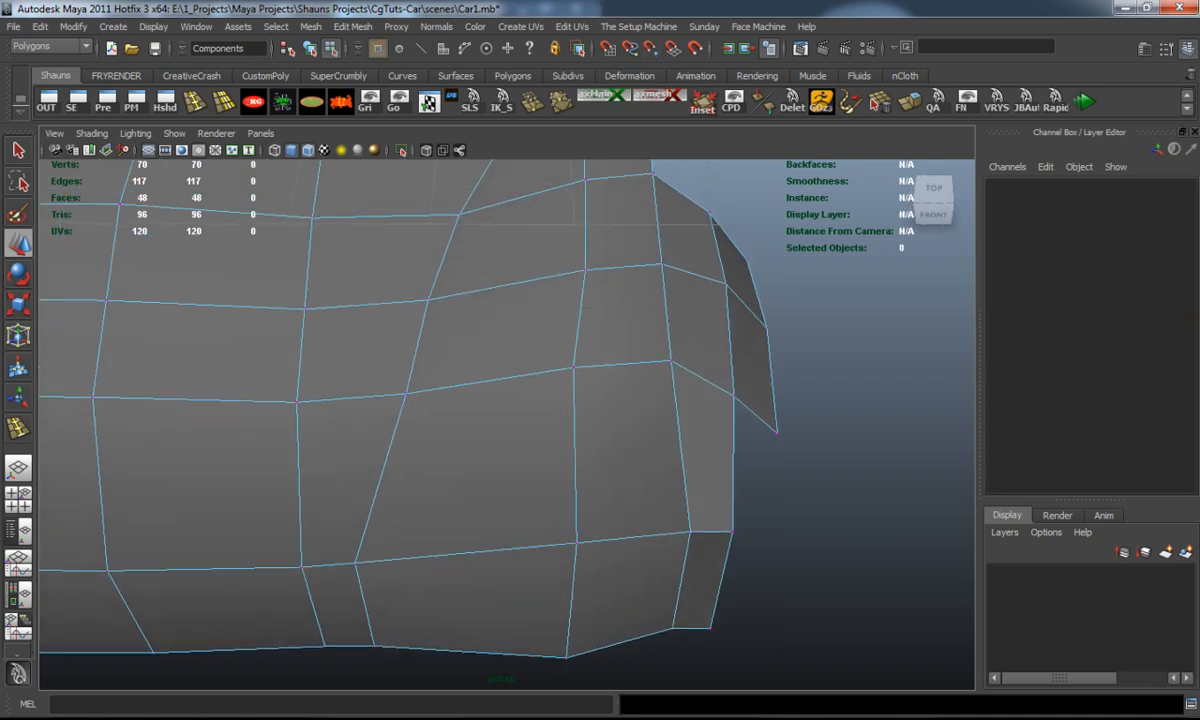
left_click(536, 443)
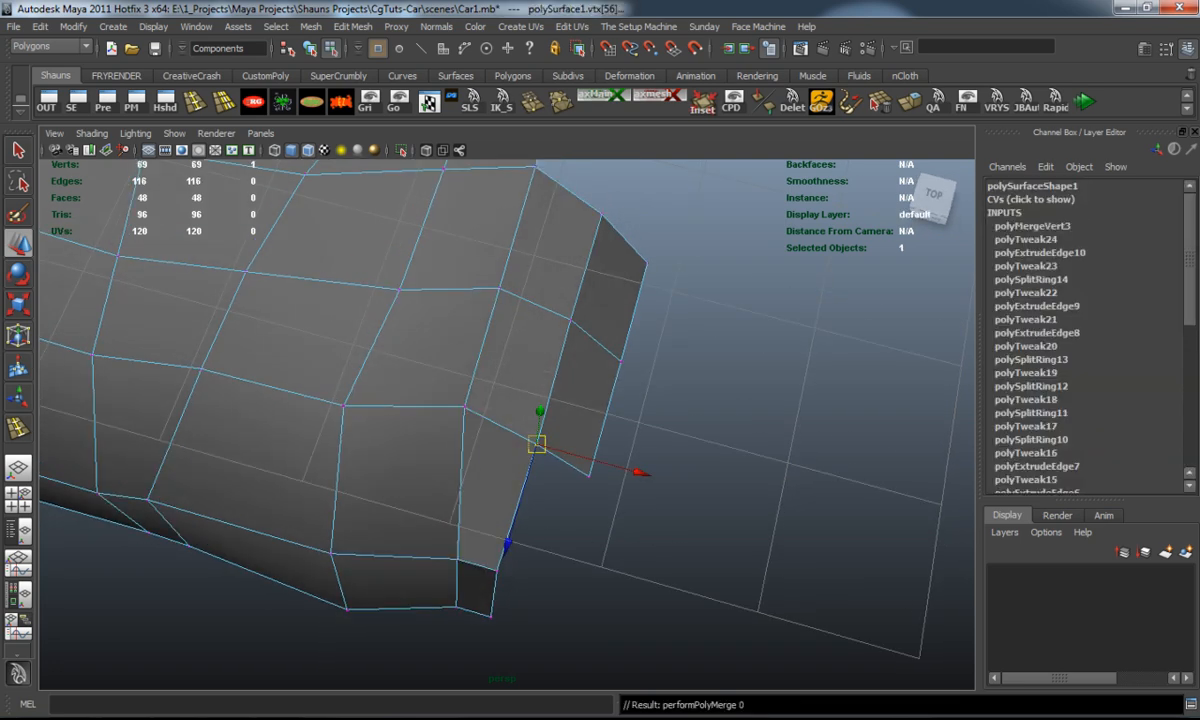
left_click_drag(536, 443, 500, 420, "alt")
left_click(700, 550)
left_click_drag(600, 400, 500, 300, "alt")
left_click_drag(500, 400, 600, 340, "alt")
scroll(500, 400, "up", 3)
scroll(500, 400, "up", 2)
left_click(560, 385)
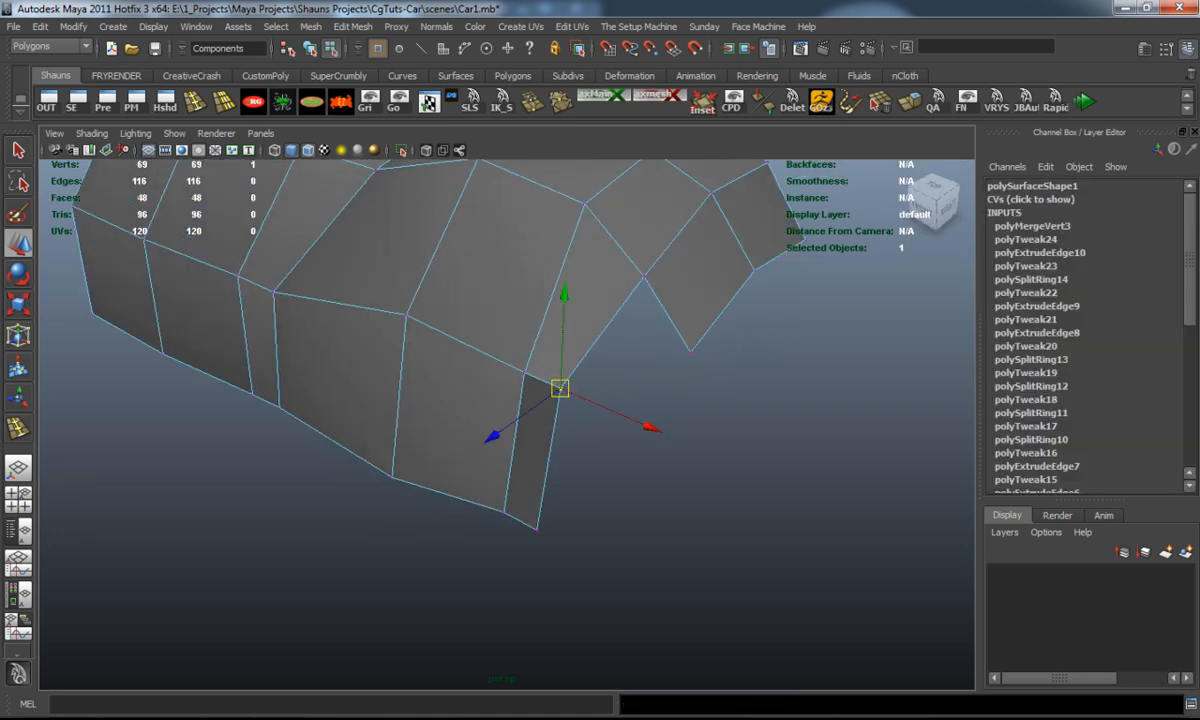
left_click(537, 528, "shift")
left_click_drag(600, 450, 560, 430, "alt")
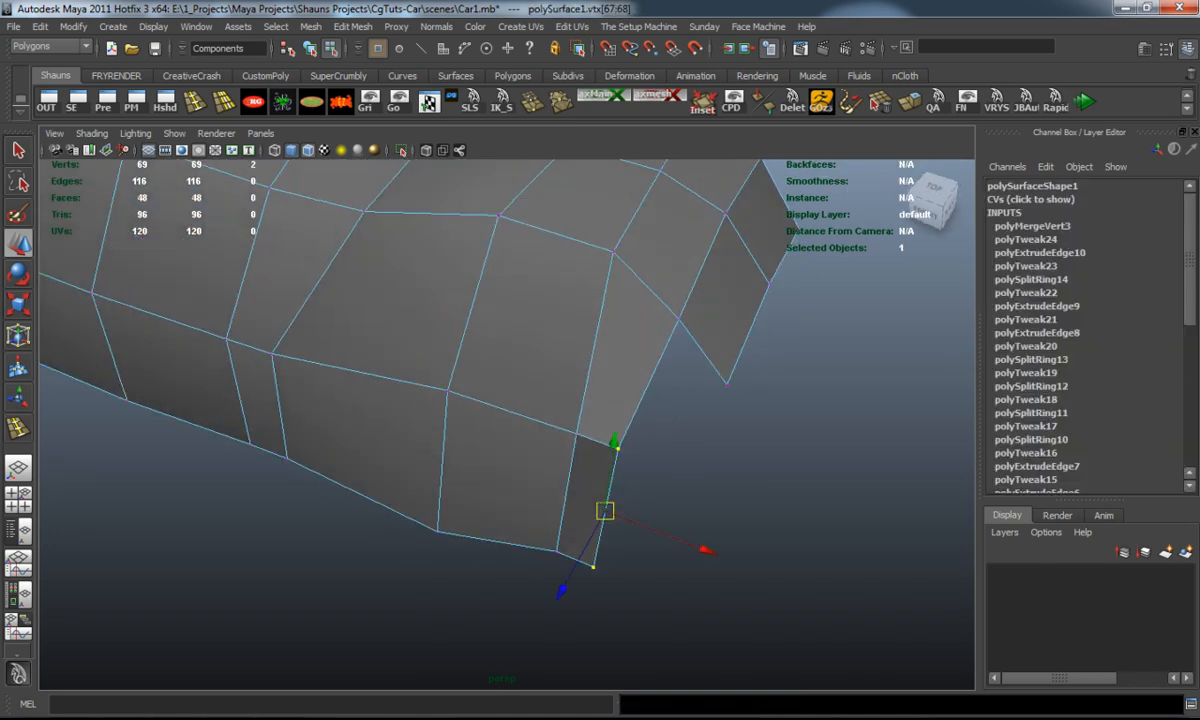
left_click_drag(700, 549, 715, 552)
Undo a stray vertex move, then shift the two tip vertices up and right and check smoothing.
left_click(577, 435)
left_click_drag(529, 505, 509, 543)
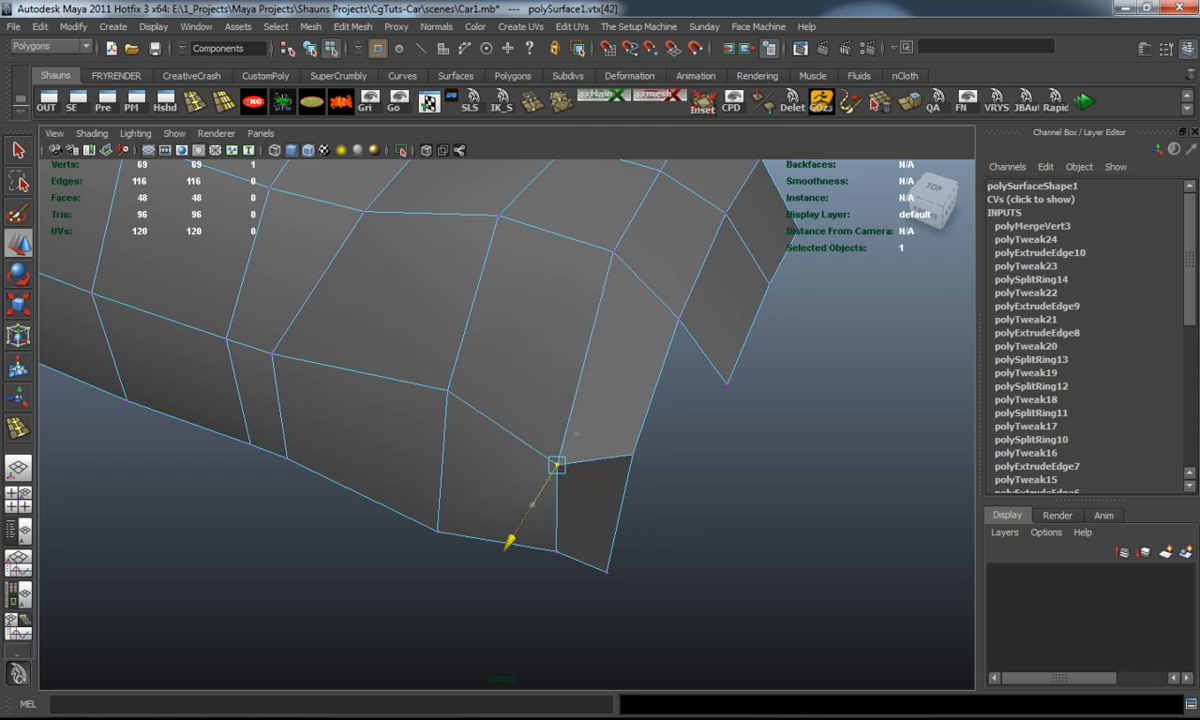
key("ctrl+z")
key("ctrl+z")
left_click_drag(600, 450, 520, 500, "alt")
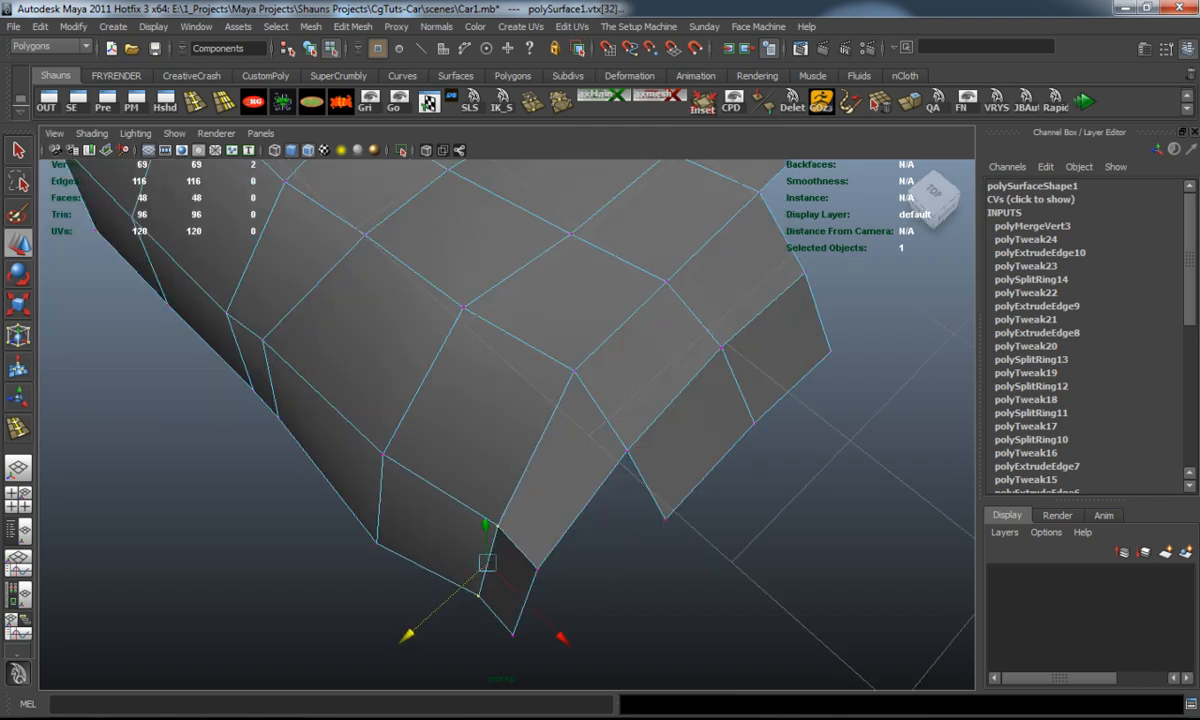
key("ctrl+z")
left_click_drag(500, 400, 560, 380, "alt")
left_click_drag(345, 490, 446, 564)
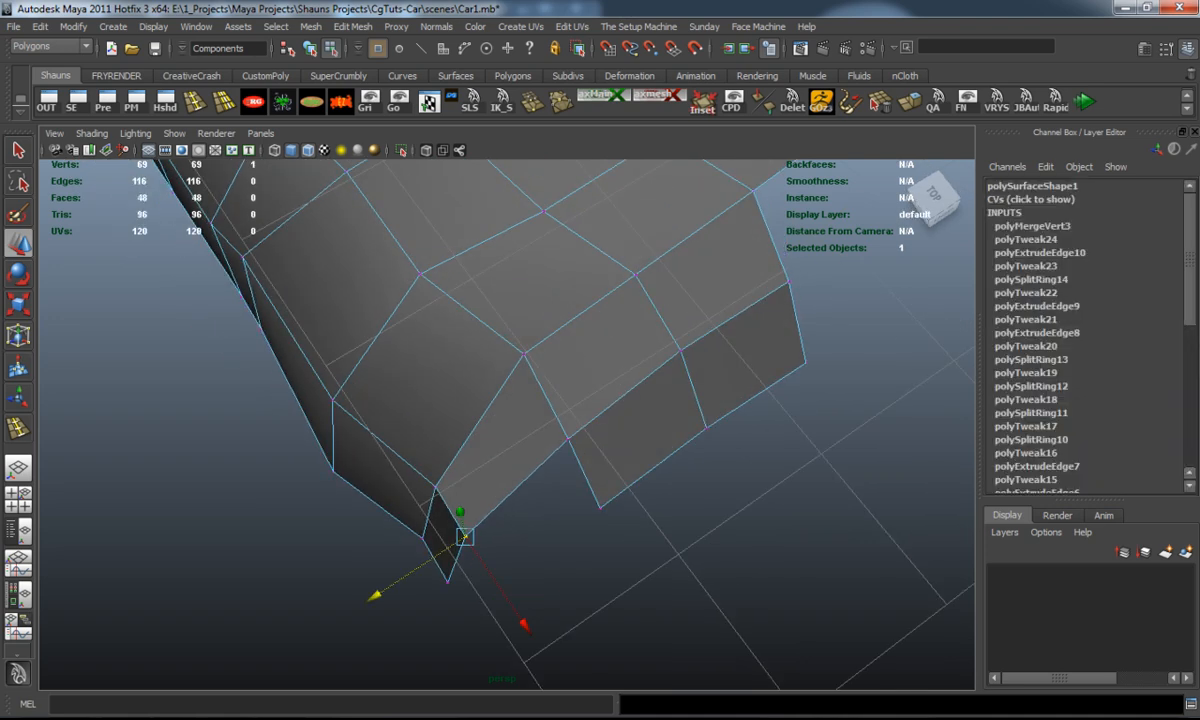
left_click_drag(365, 620, 392, 601)
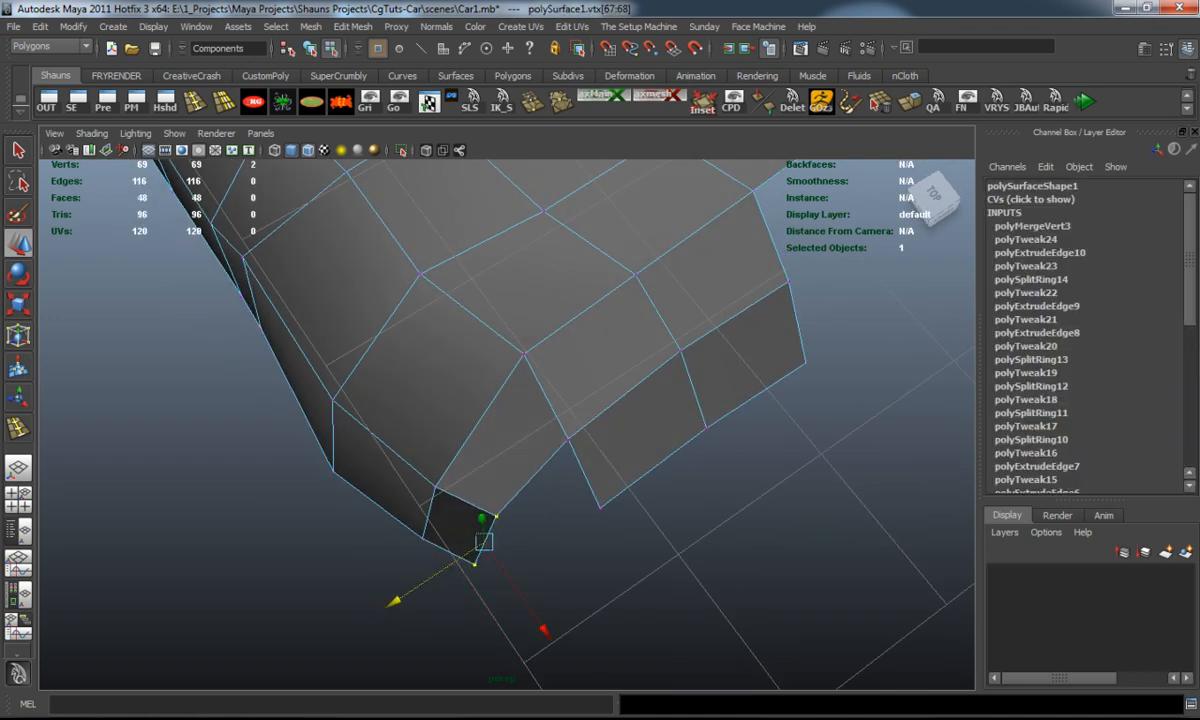
key("3")
mouse_move(500, 400)
left_mouse_down("alt")
mouse_move(560, 400)
mouse_move(500, 360)
mouse_move(500, 330)
left_mouse_up("alt")
key("1")
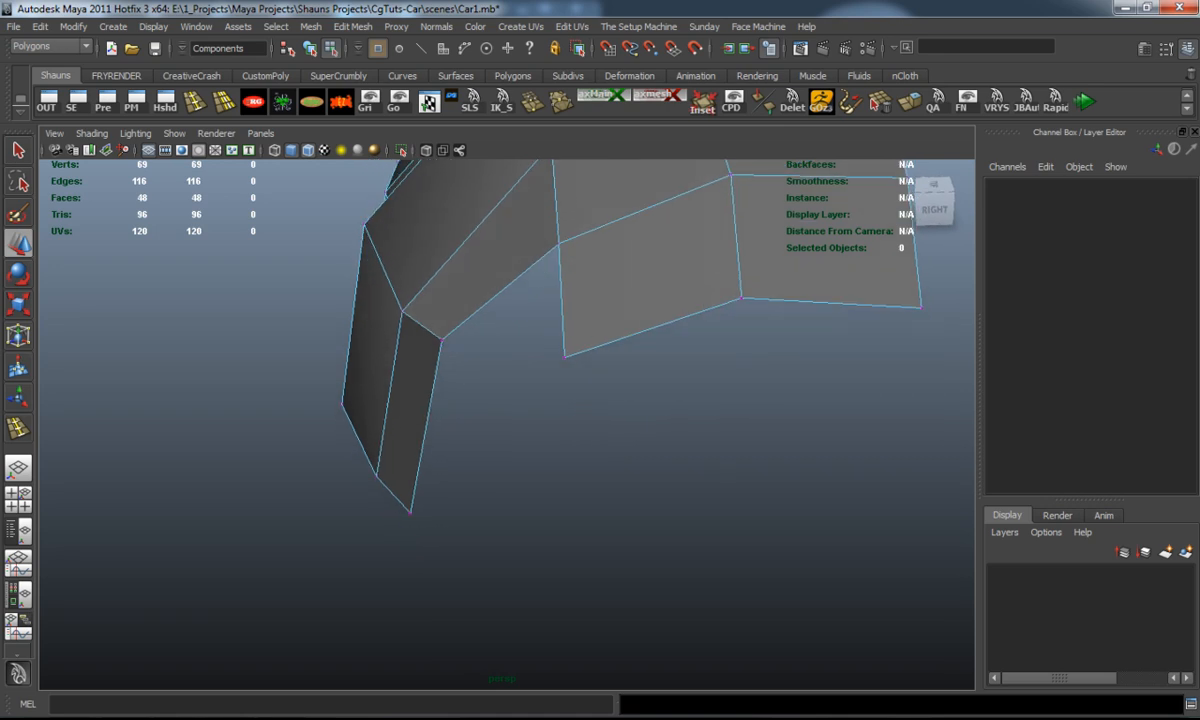
Extrude the fender's lower edge downward for a new row of faces and grab its corner vertex.
right_click(563, 313)
left_click(567, 274)
left_click(499, 291)
key("ctrl+e")
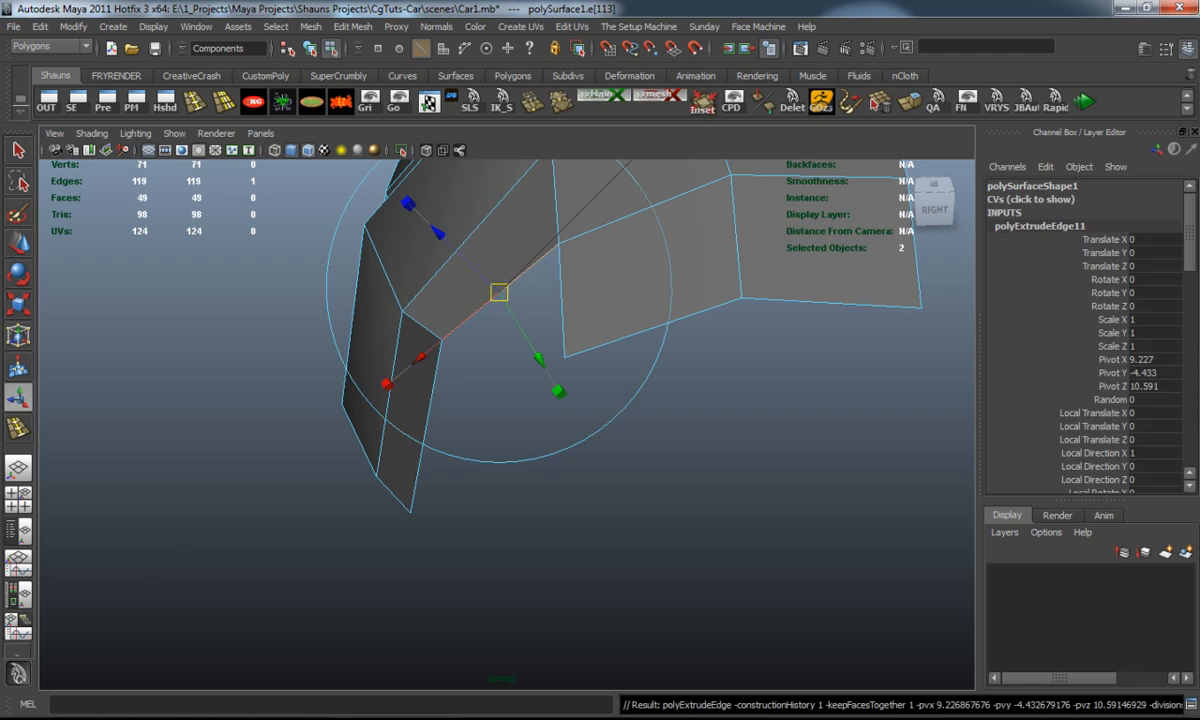
left_click_drag(499, 200, 499, 255)
right_click(500, 285)
left_click(415, 284)
mouse_move(540, 310)
left_mouse_down()
mouse_move(580, 345)
mouse_move(557, 298)
mouse_move(564, 357)
left_mouse_up()
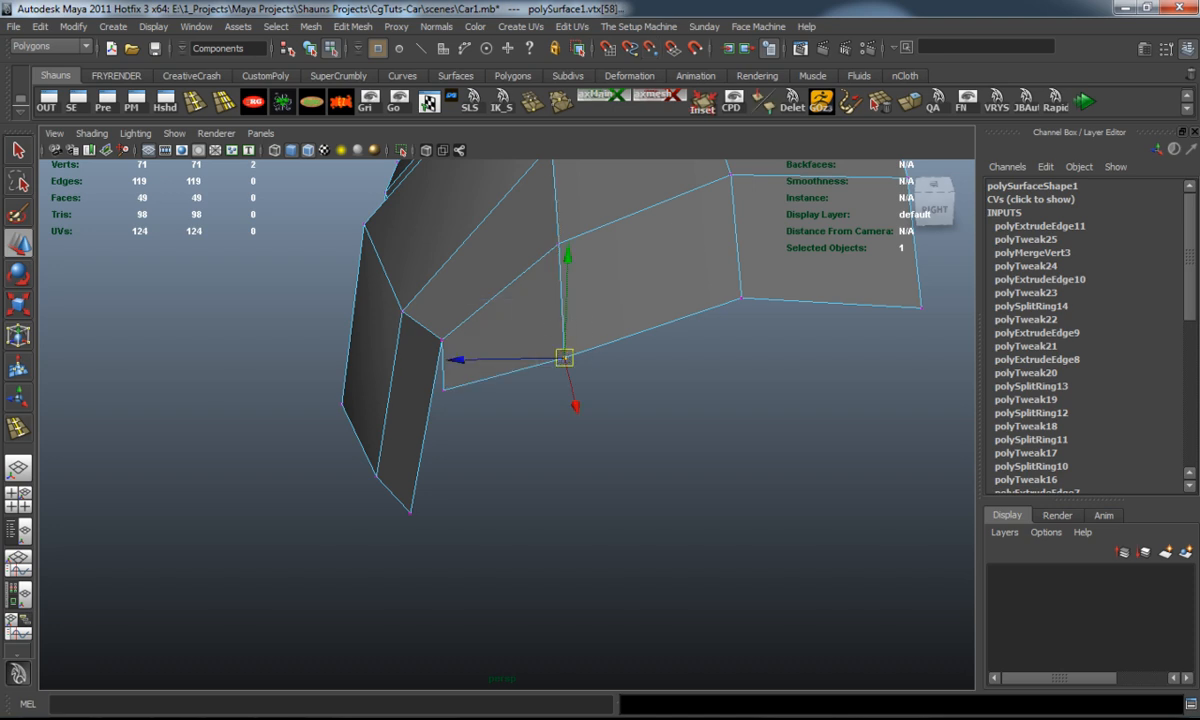
Move the new row's lower corner vertex along X, Y and Z to follow the body curve.
key("3")
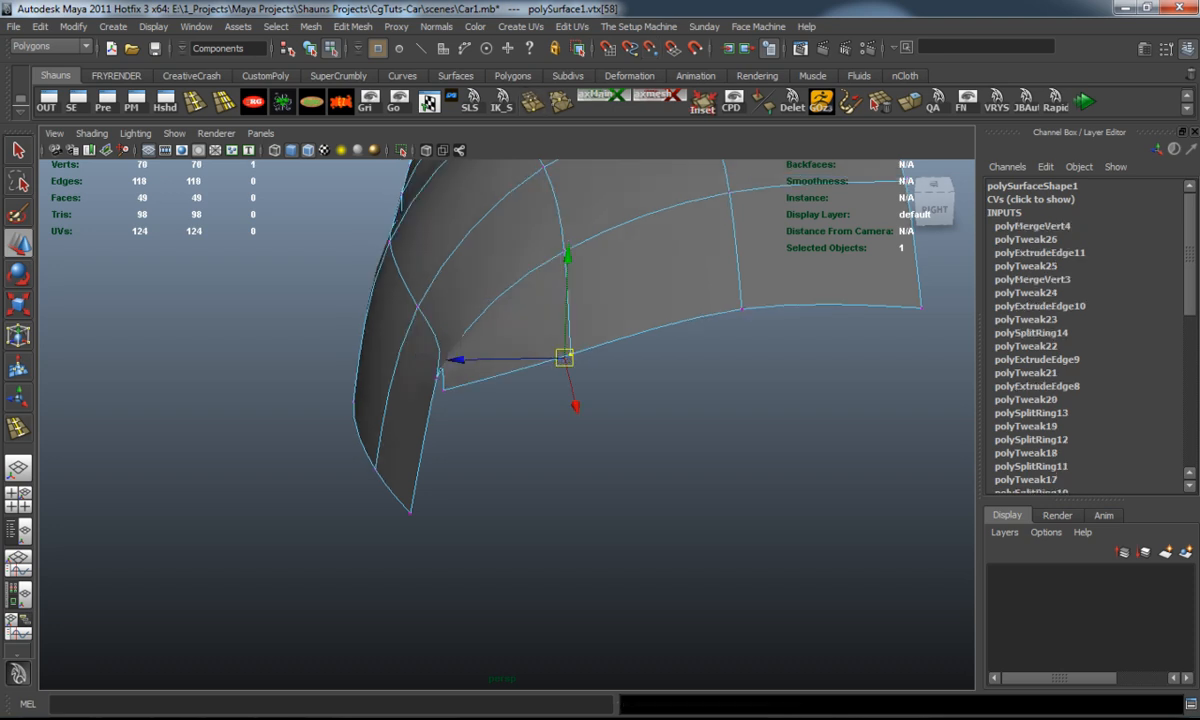
left_click_drag(500, 400, 520, 300, "alt")
key("1")
left_click(647, 415)
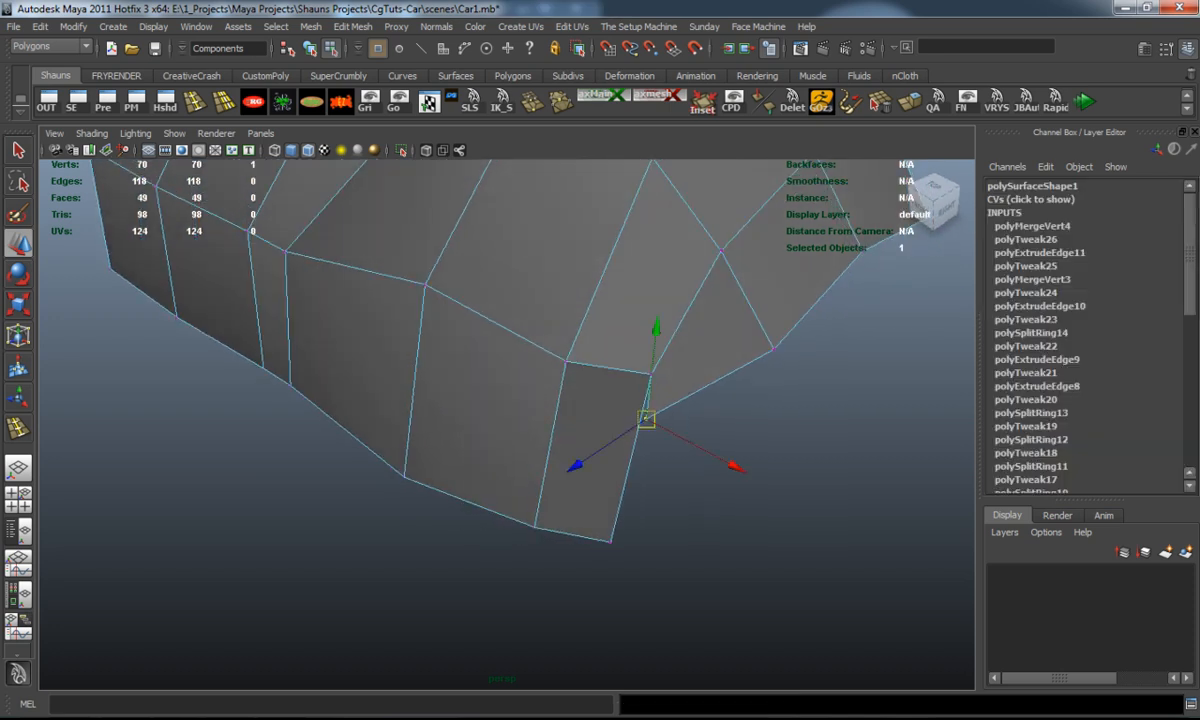
left_click_drag(740, 470, 765, 482)
left_click_drag(684, 345, 688, 318)
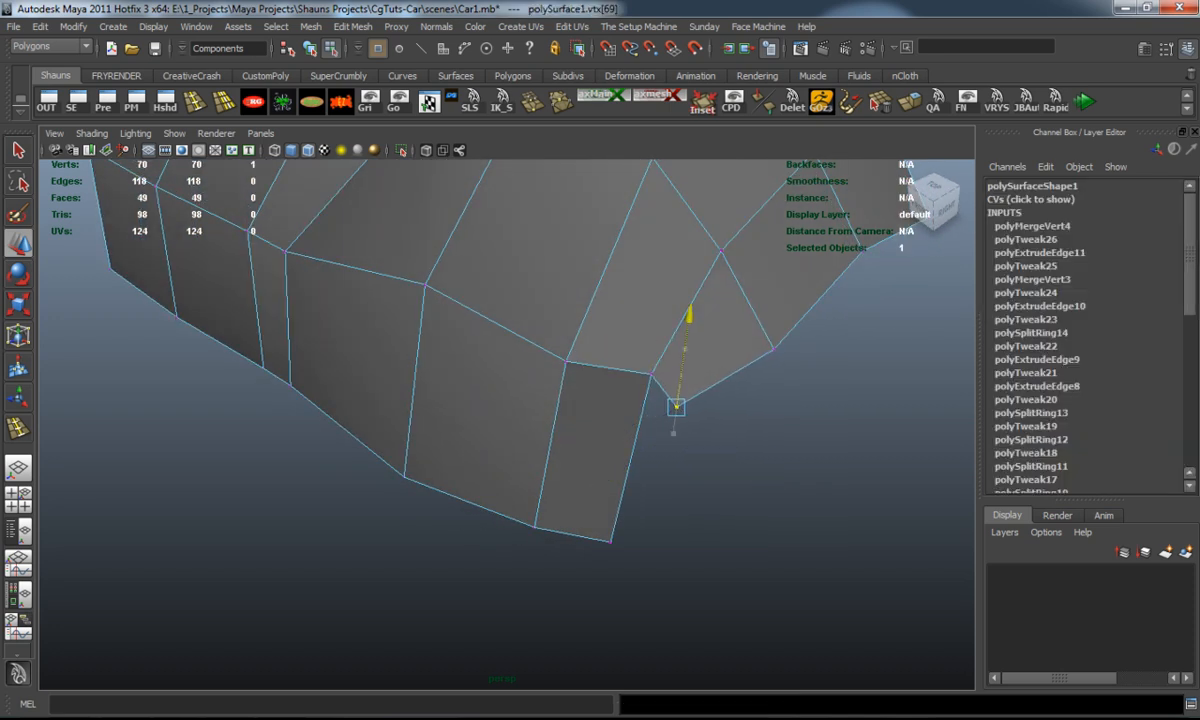
left_click_drag(607, 455, 633, 439)
left_click(760, 560)
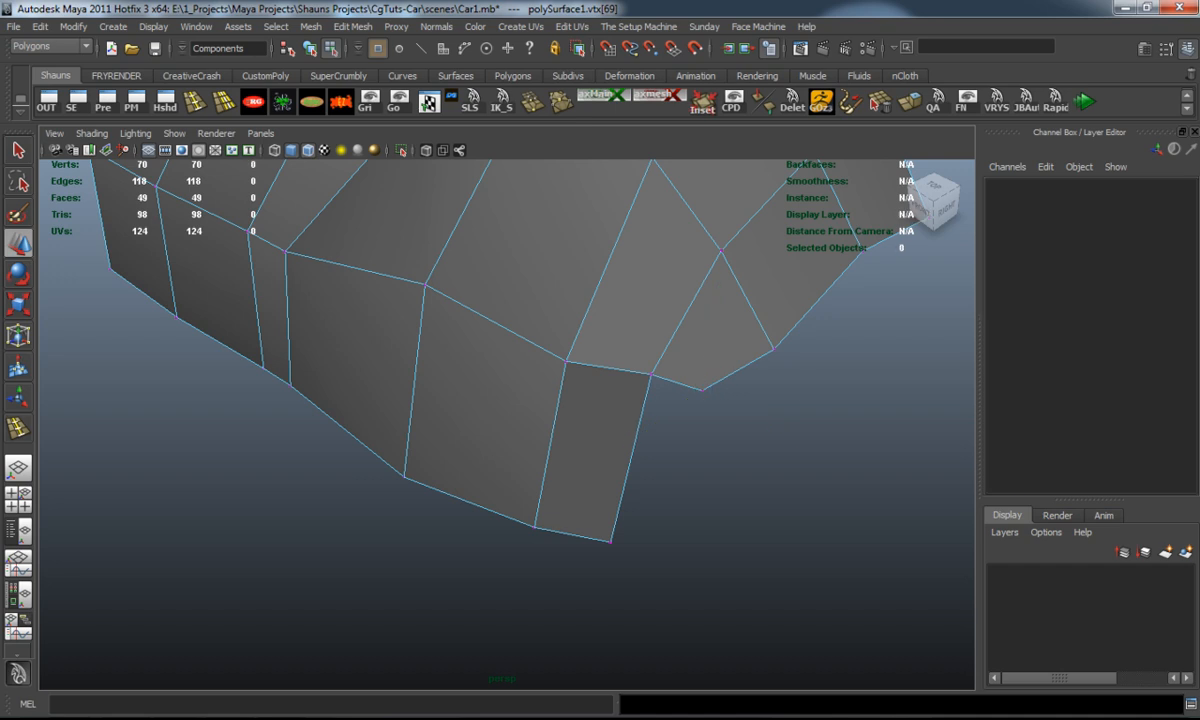
scroll(505, 400, "down", 3)
left_click(720, 415)
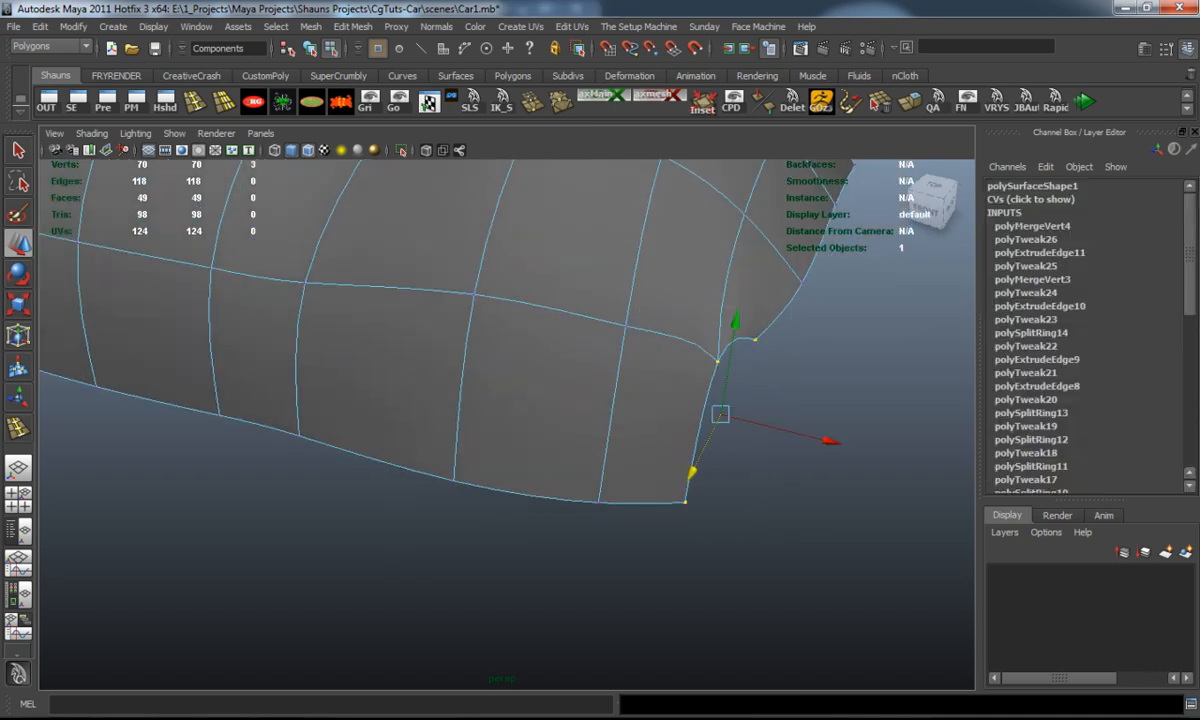
key("space")
key("space")
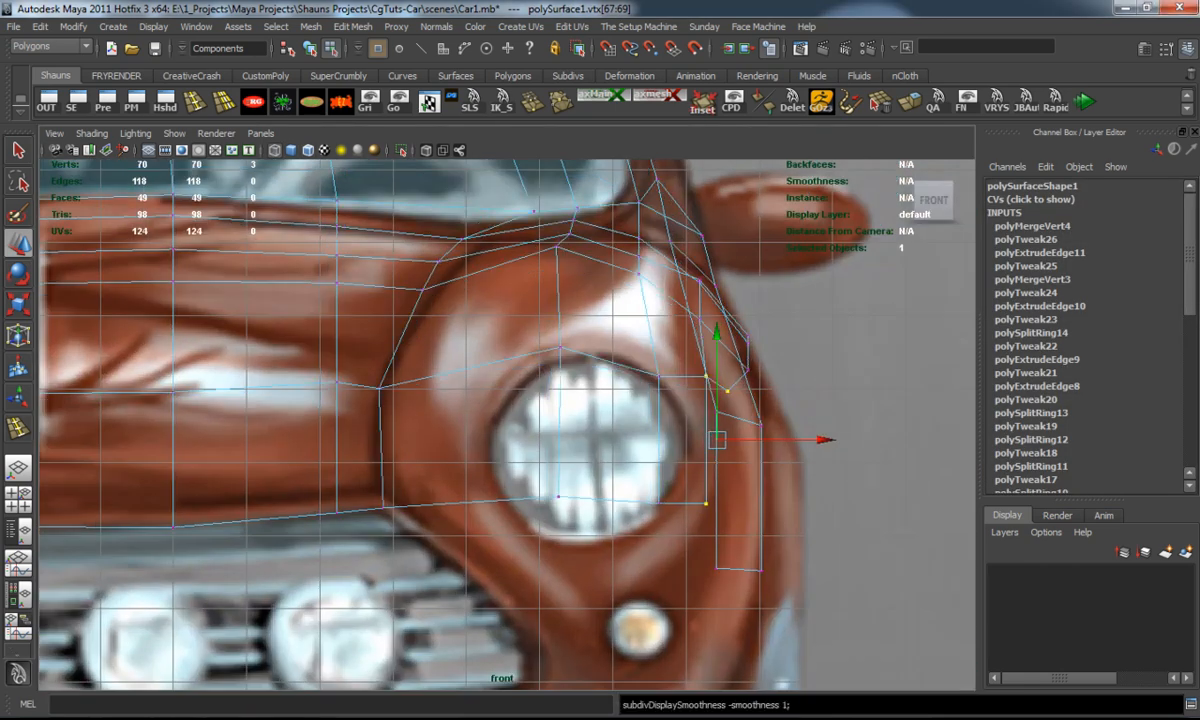
scroll(507, 405, "up", 2)
scroll(535, 390, "down", 3)
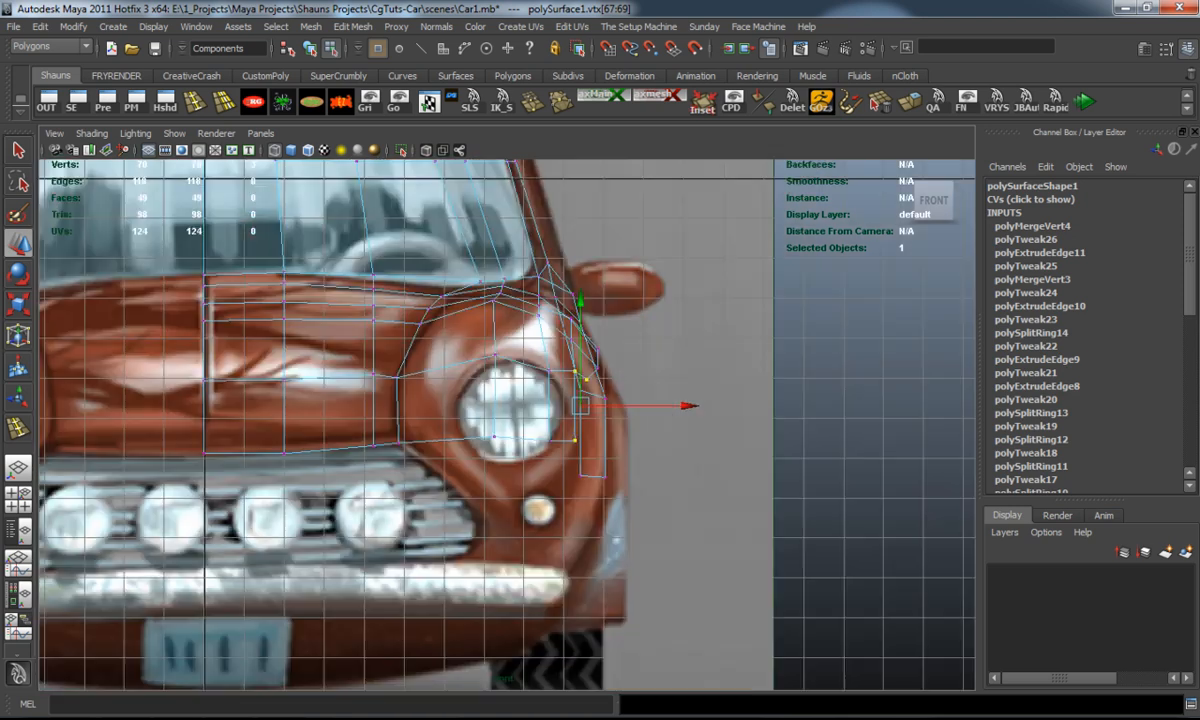
Slide the end vertex of the grille-line edge right along the lower edge.
left_click(680, 560)
scroll(352, 475, "up", 1)
scroll(352, 475, "up", 1)
scroll(352, 475, "up", 1)
scroll(352, 475, "up", 1)
key("1")
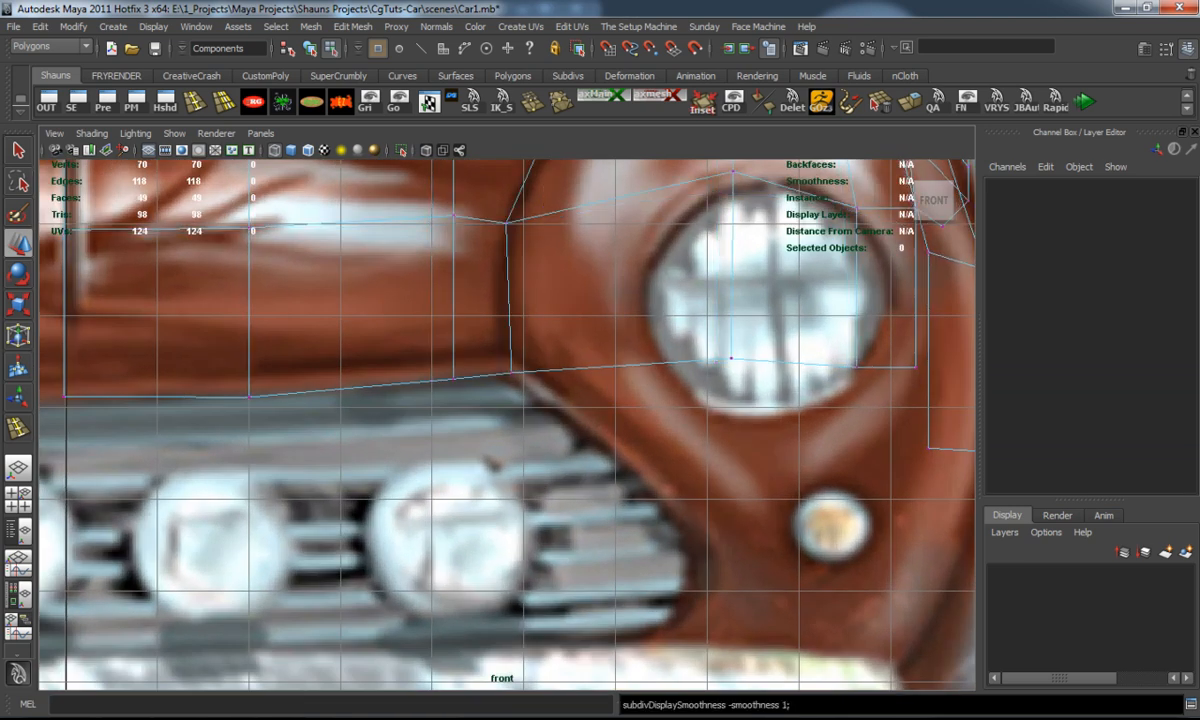
left_click(147, 394)
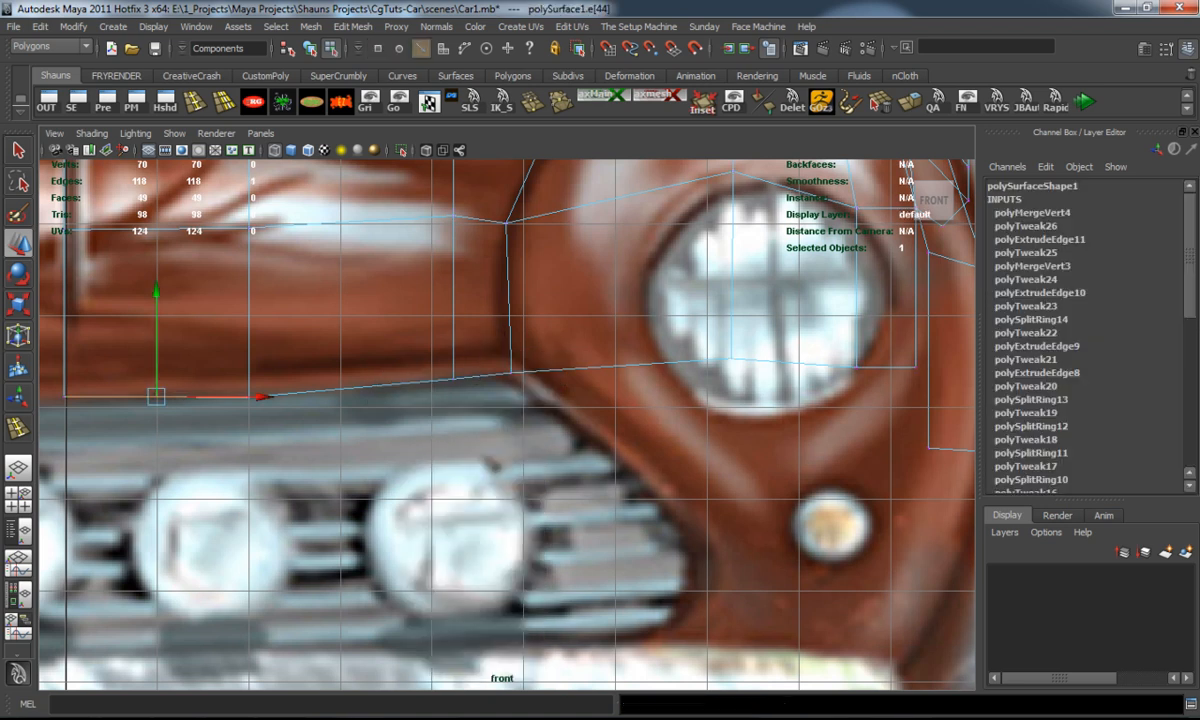
left_click(249, 396)
left_click_drag(363, 387, 393, 384)
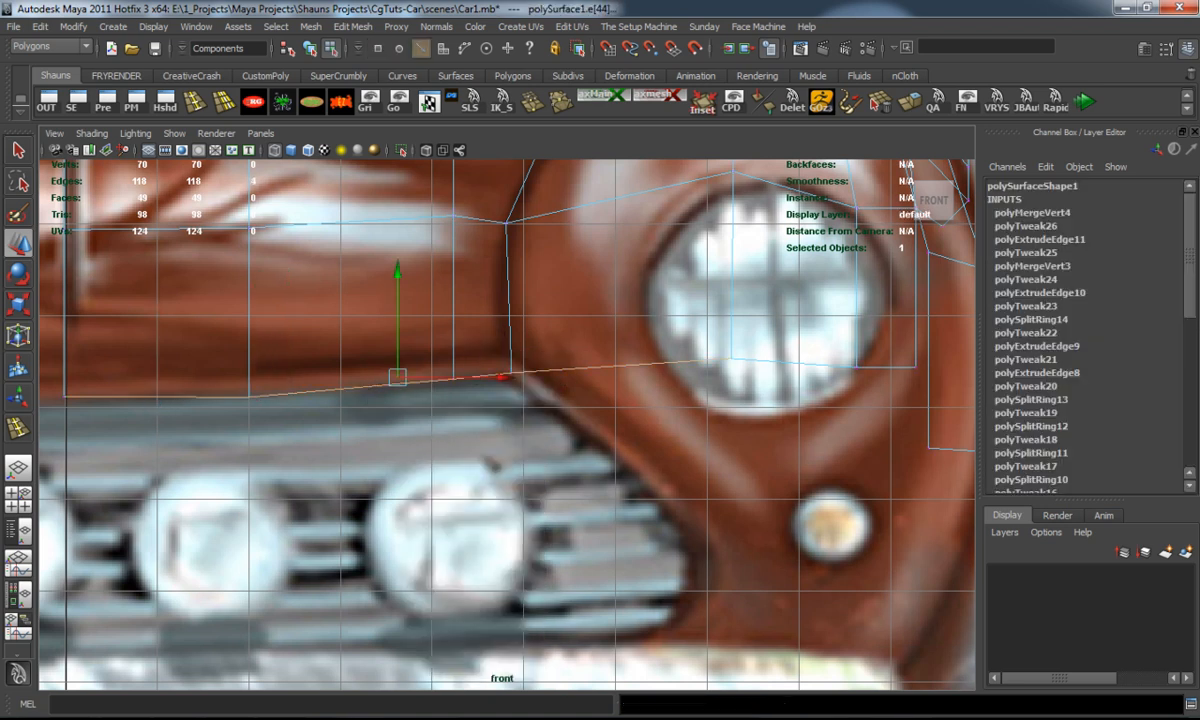
Extrude the edge below the headlight down over the grille and scale it flat in Y.
left_click(851, 97)
scroll(432, 336, "down", 3)
key("w")
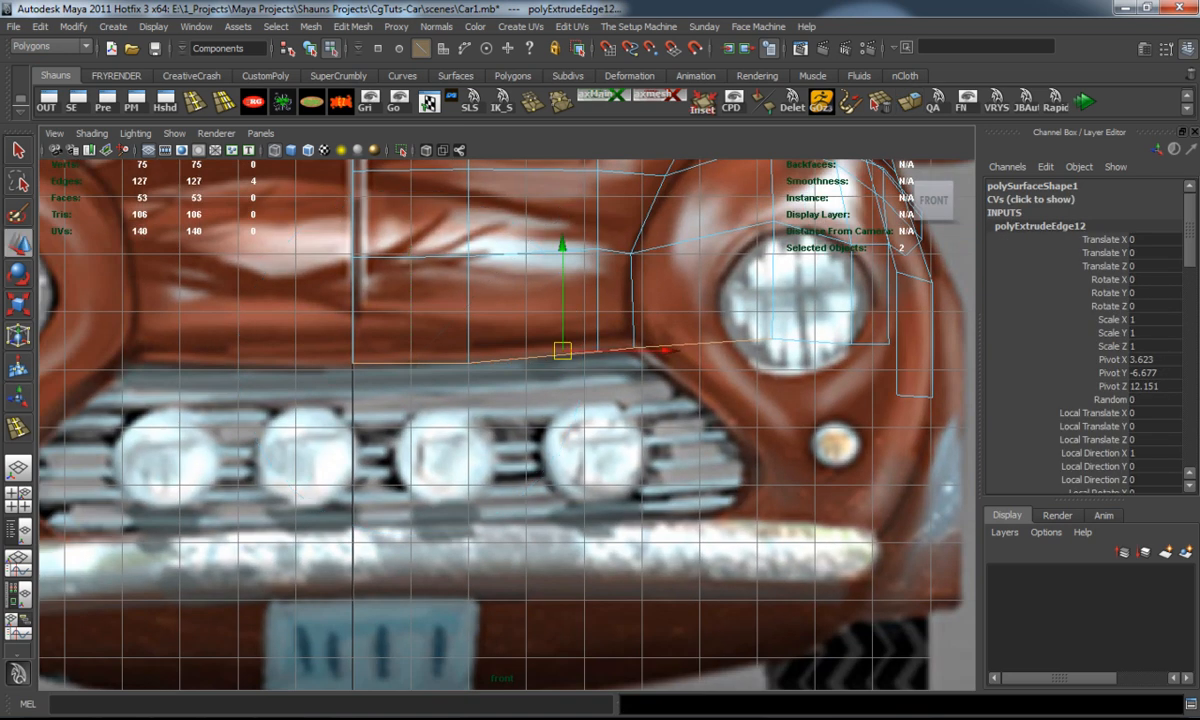
left_click_drag(562, 252, 562, 408)
key("r")
left_click_drag(562, 664, 562, 517)
key("w")
left_click_drag(562, 408, 562, 421)
left_click(562, 440)
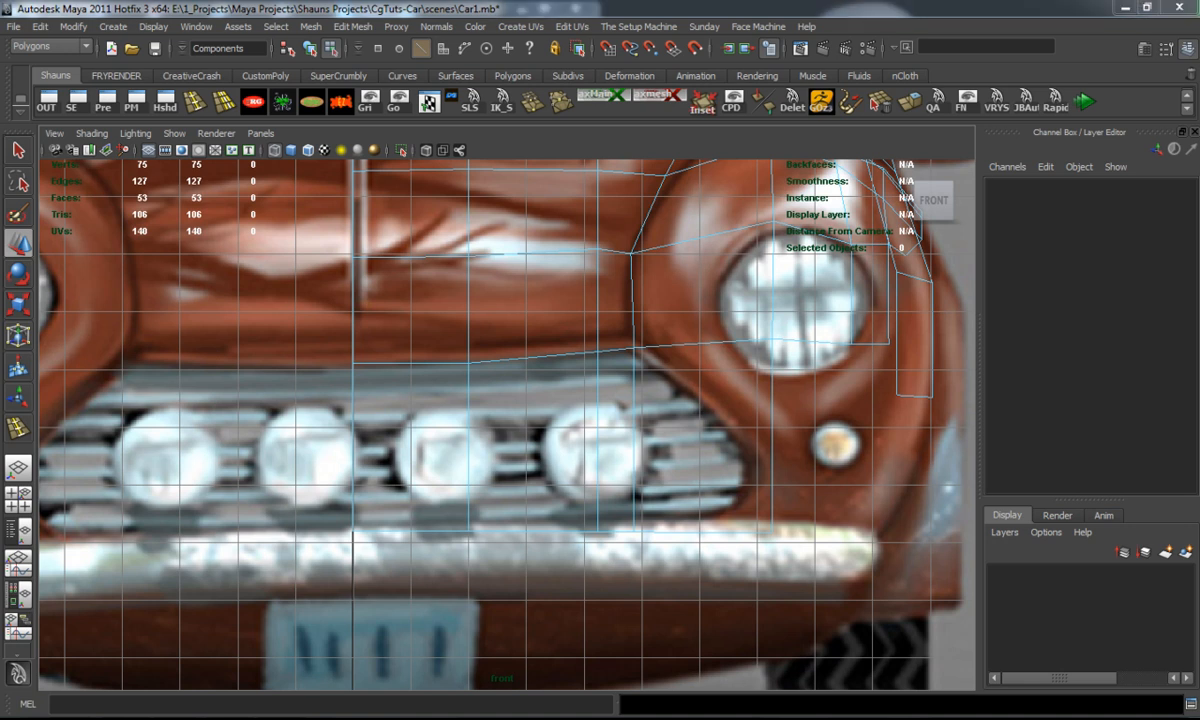
Move the two vertices beside the headlight left to narrow that face.
mouse_move(600, 400)
middle_mouse_down("alt")
mouse_move(466, 421)
mouse_move(415, 455)
middle_mouse_up("alt")
scroll(600, 400, "up", 3)
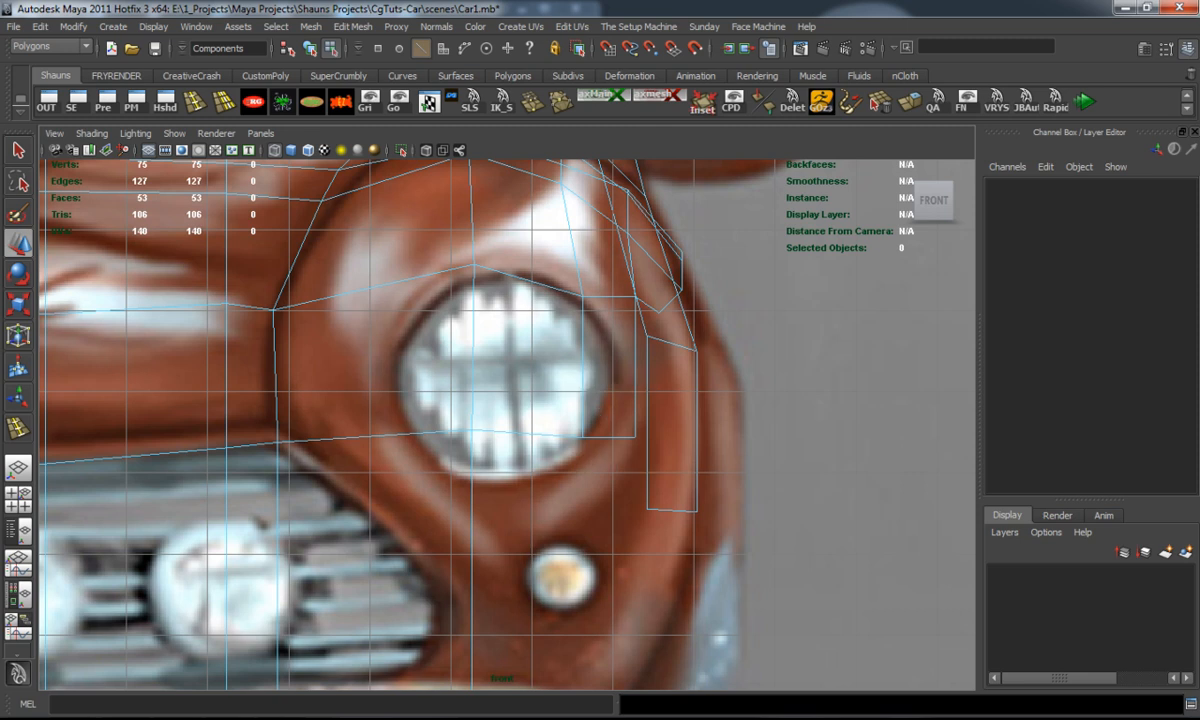
right_click(540, 385, "shift")
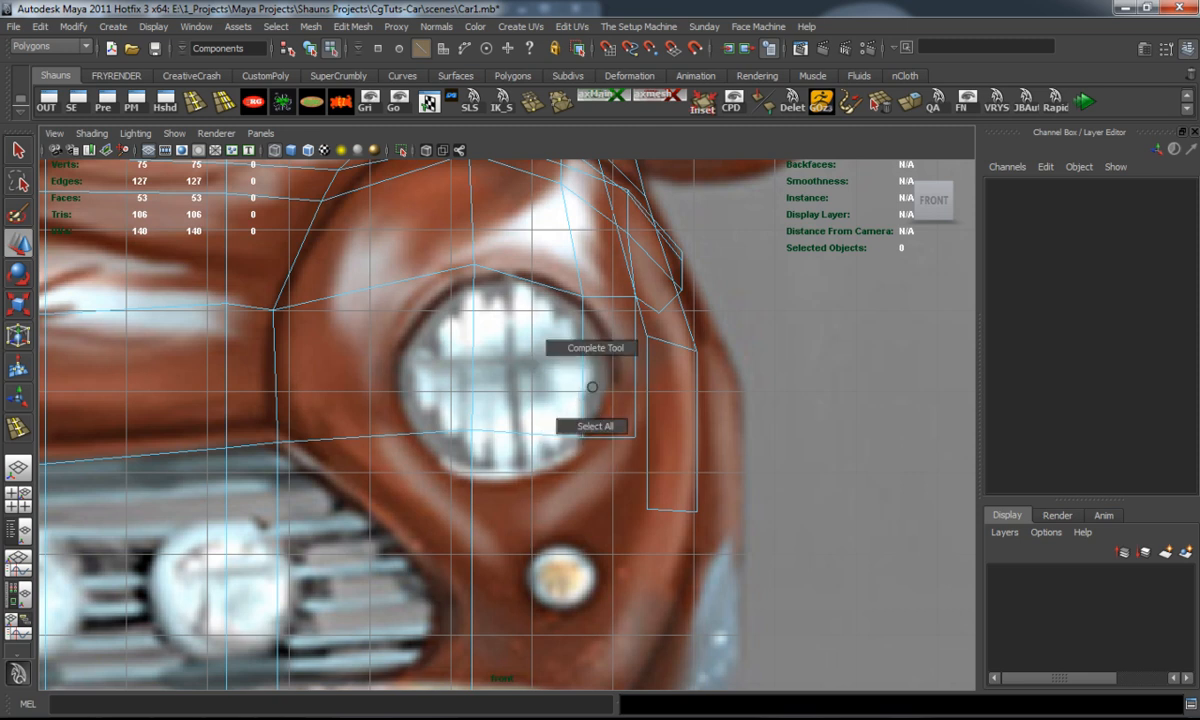
right_click_drag(580, 380, 517, 378)
left_click(671, 510)
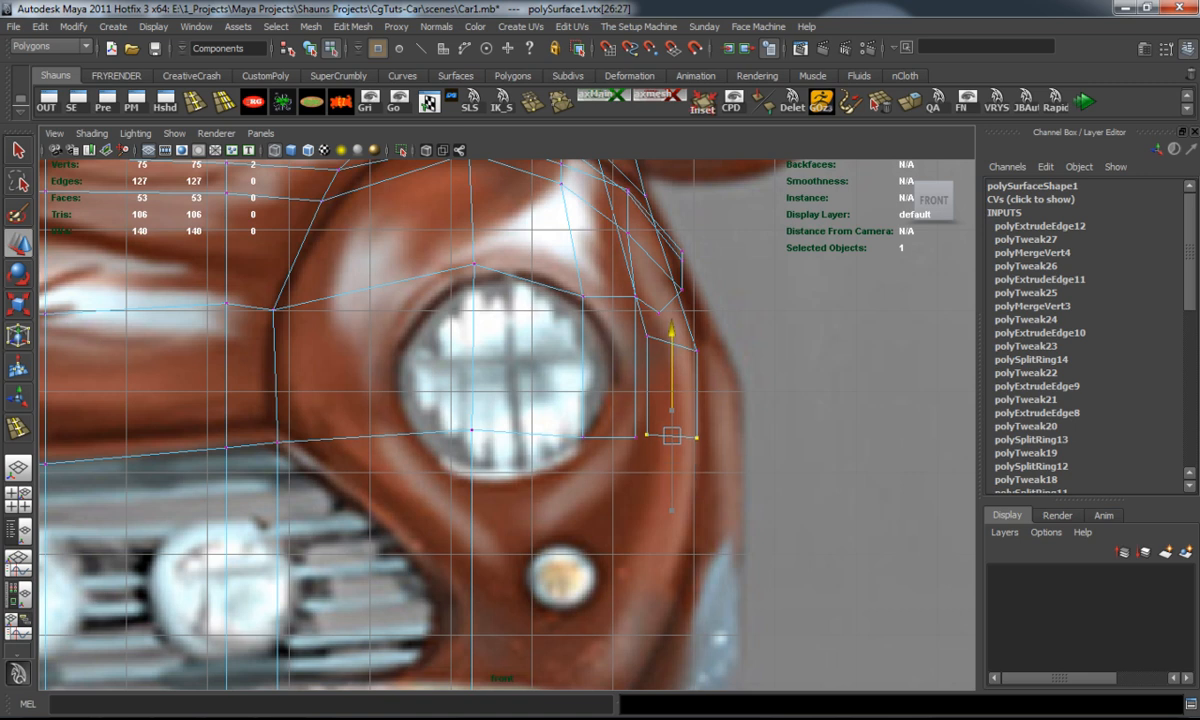
left_click_drag(671, 436, 641, 436)
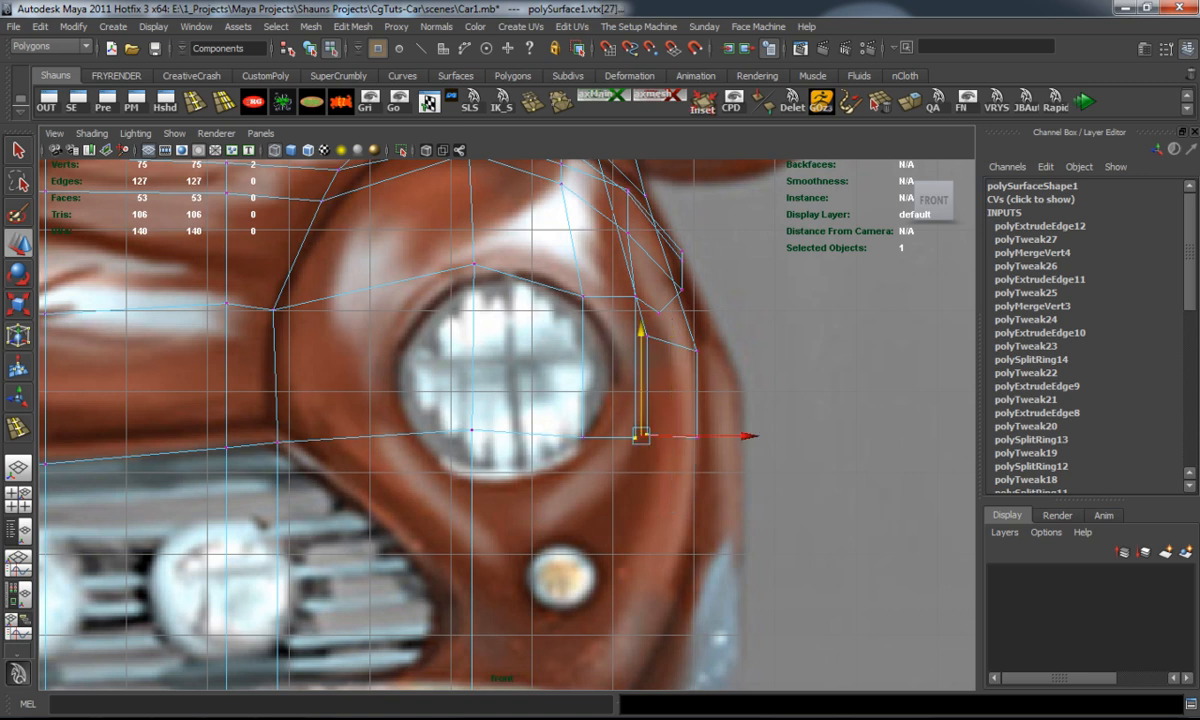
key("space")
key("space")
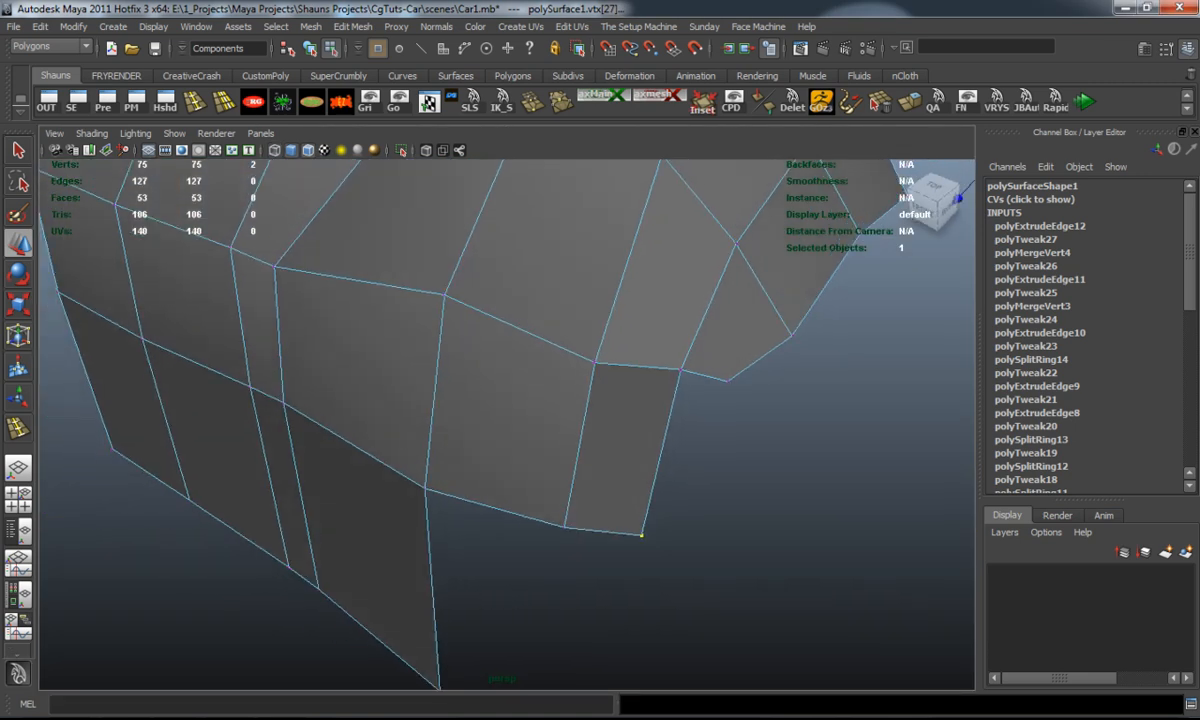
scroll(500, 420, "down", 3)
Check the fender smoothed against the front reference, then raise a fender-top vertex to round it.
left_click_drag(500, 420, 380, 420, "alt")
key("3")
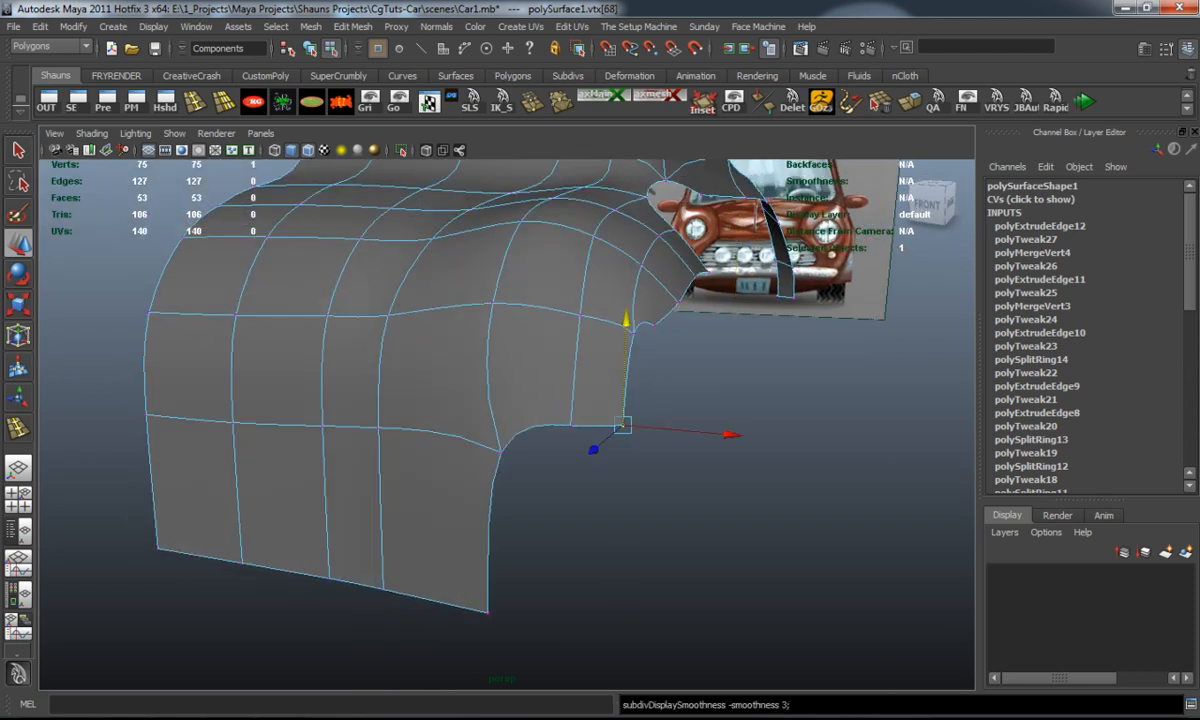
left_click(700, 550)
mouse_move(700, 550)
left_mouse_down("alt")
mouse_move(640, 500)
mouse_move(500, 450)
left_mouse_up("alt")
key("1")
left_click(573, 318)
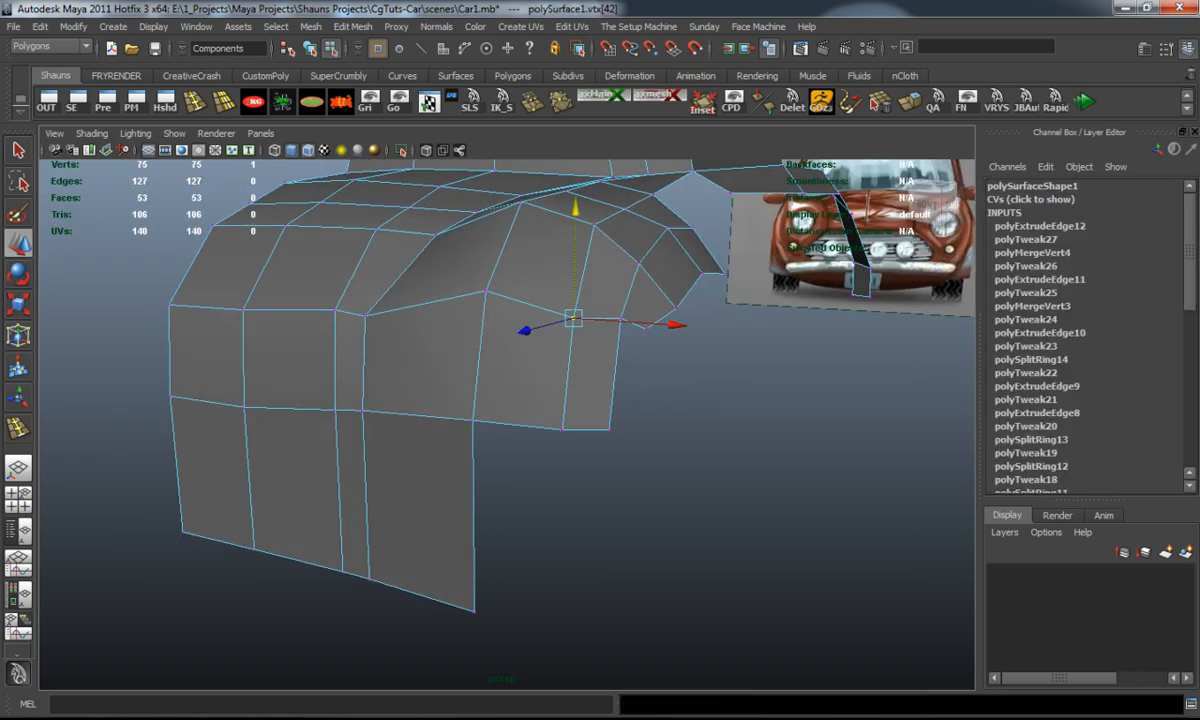
left_click_drag(573, 260, 574, 231)
Review the fender crown in smooth preview from side and front, undoing a stray selection.
mouse_move(600, 450)
left_mouse_down("alt")
mouse_move(500, 425)
mouse_move(440, 390)
left_mouse_up("alt")
key("3")
key("1")
left_click(543, 245)
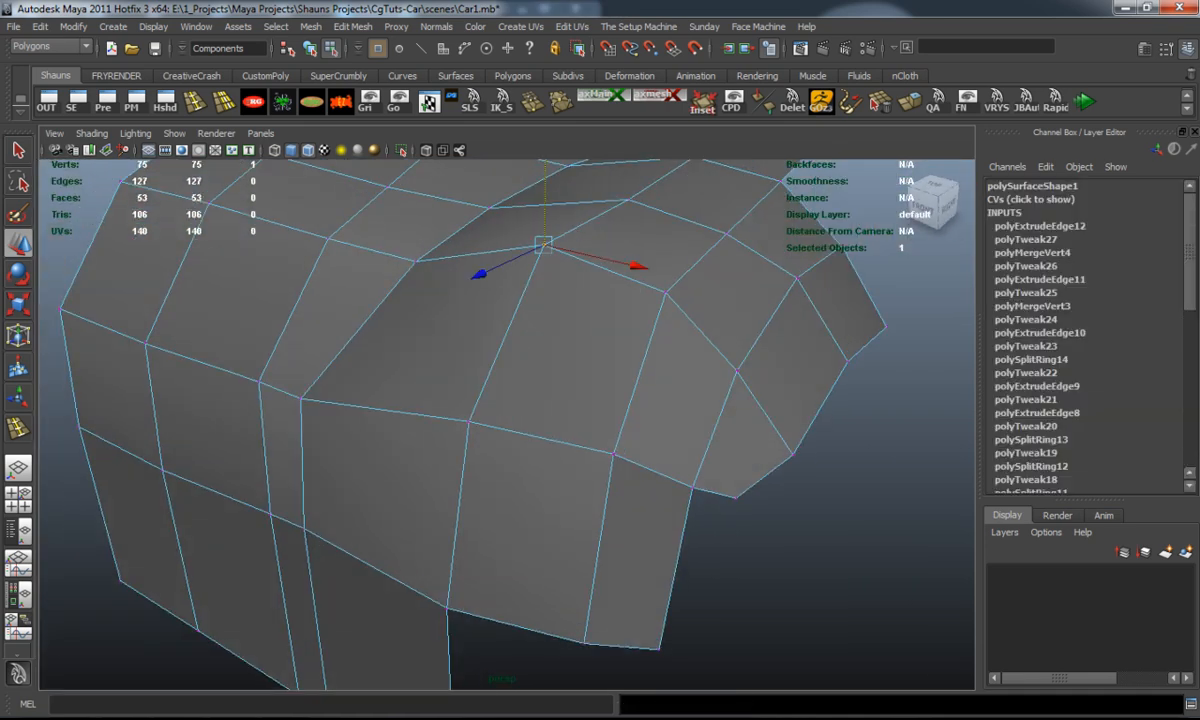
left_click_drag(543, 245, 520, 300, "alt")
key("ctrl+z")
key("ctrl+z")
key("ctrl+z")
key("ctrl+z")
left_click_drag(500, 420, 455, 395, "alt")
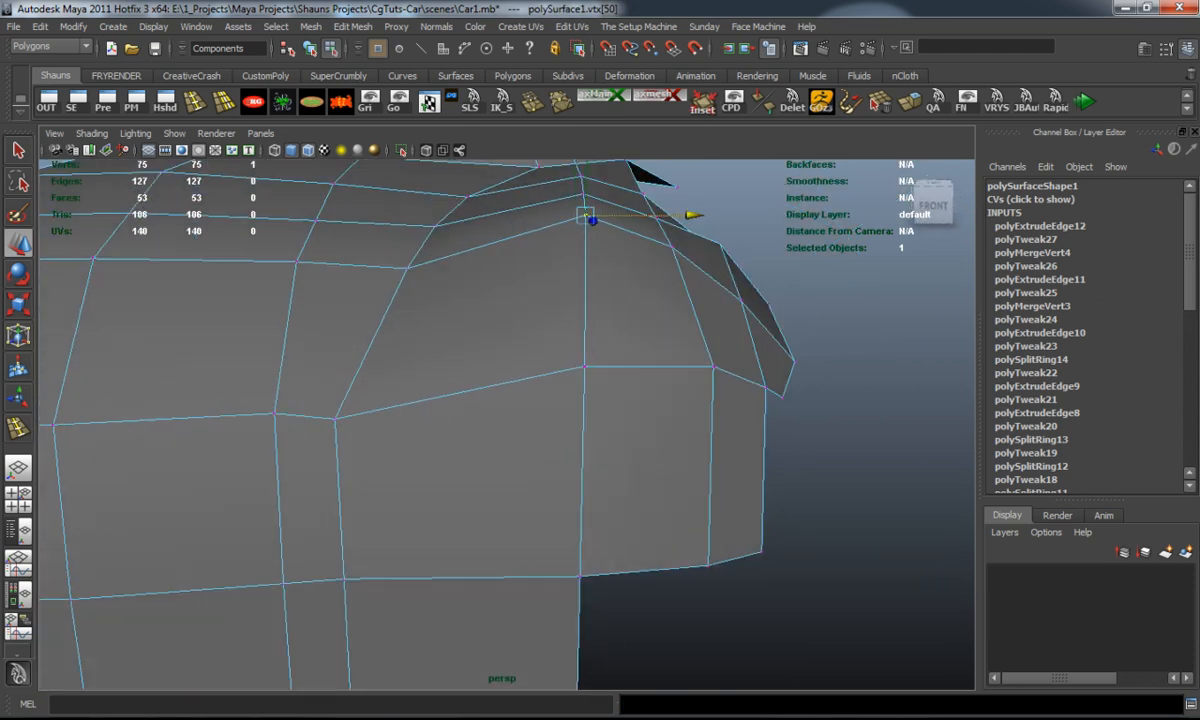
key("3")
key("1")
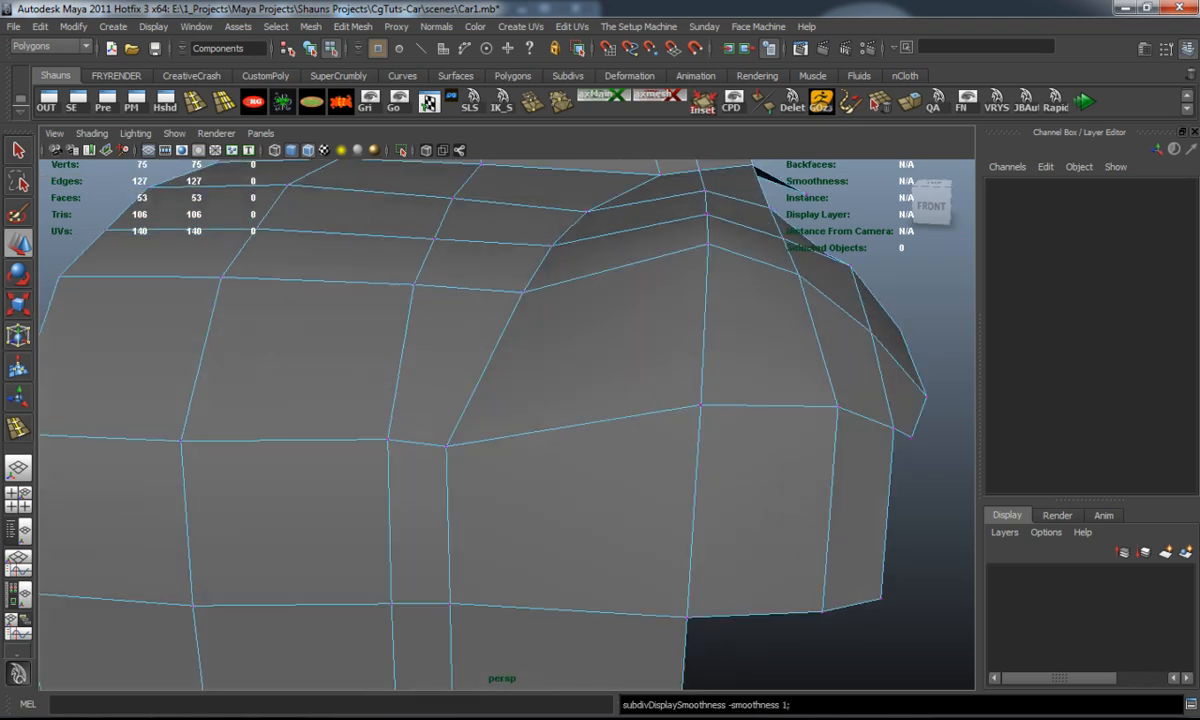
Compare the shell with the right-side reference and close in on the rocker panel.
right_click_drag(500, 420, 430, 420, "alt")
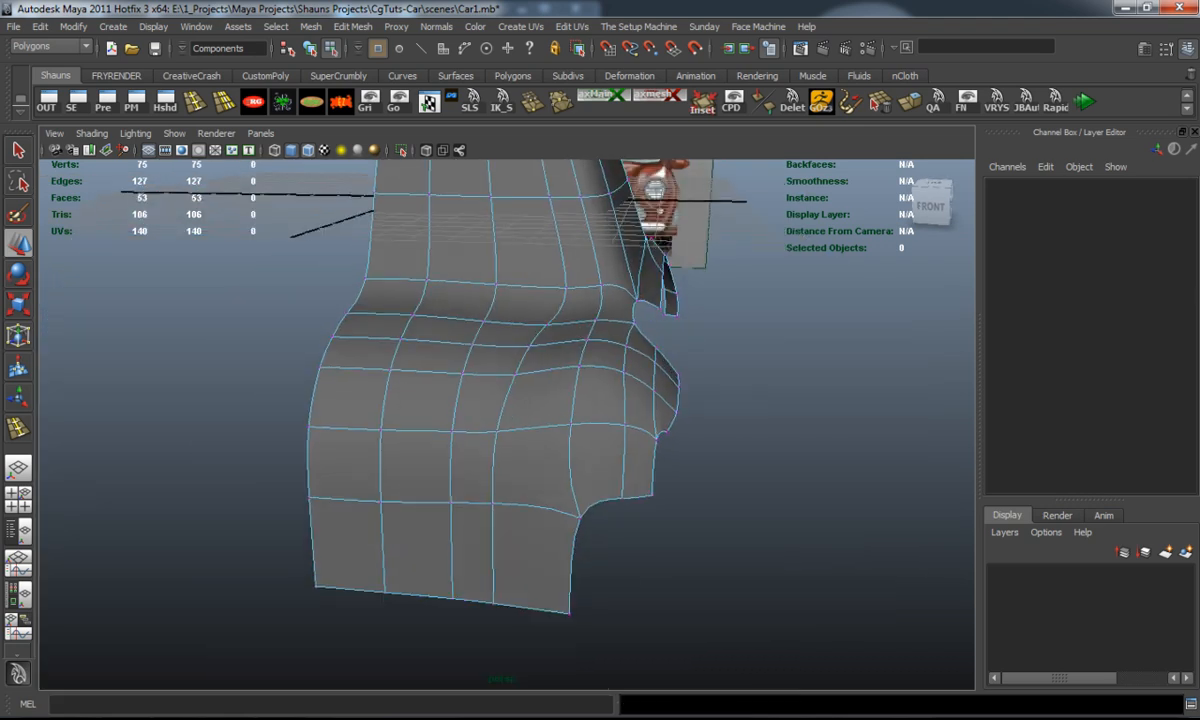
left_click_drag(500, 420, 380, 400, "alt")
left_click_drag(500, 420, 400, 400, "alt")
key("1")
right_click_drag(500, 420, 580, 420, "alt")
key("3")
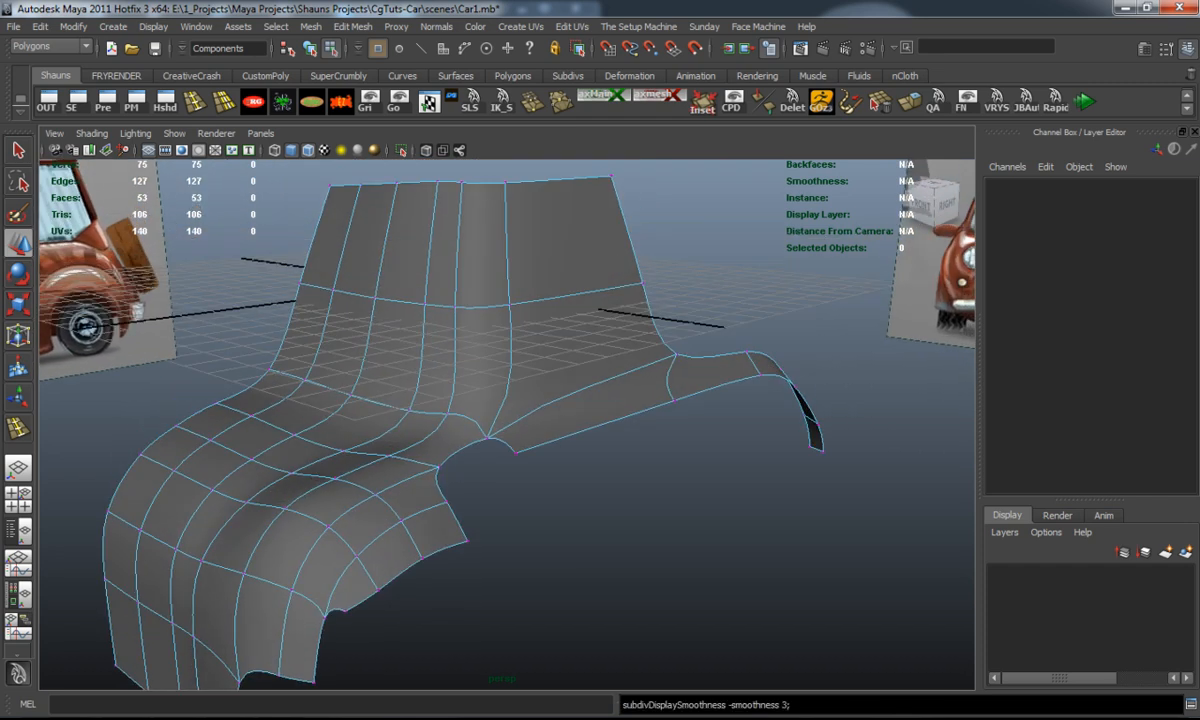
left_click_drag(800, 440, 921, 445, "alt")
key("1")
right_click_drag(921, 445, 960, 445, "alt")
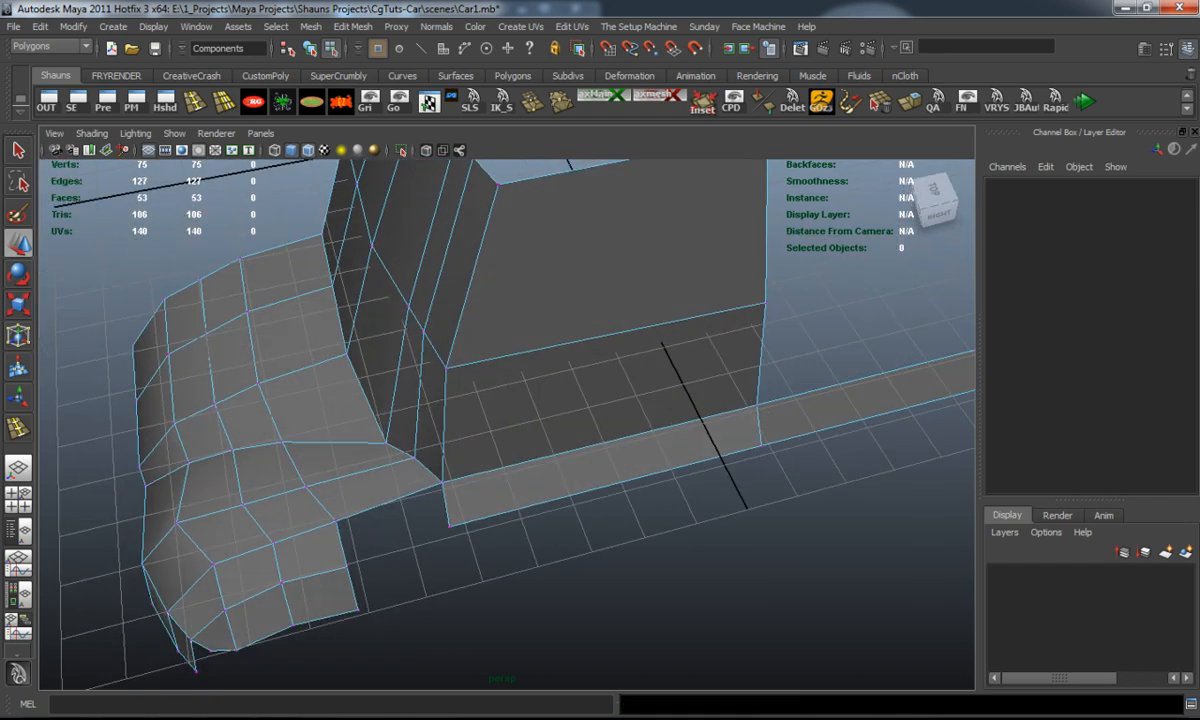
Push two rocker-panel vertices slightly in depth to follow the wheel arch.
left_click(446, 368)
left_click(441, 483, "shift")
left_click_drag(600, 400, 610, 430, "alt")
left_click_drag(400, 395, 412, 393)
left_click_drag(500, 400, 568, 435, "alt")
Inspect the smoothed body and the rocker's inner-edge vertex from front and right.
key("3")
left_click(700, 600)
left_click_drag(700, 600, 640, 560, "alt")
key("1")
left_click_drag(500, 400, 580, 360, "alt")
left_click(593, 340)
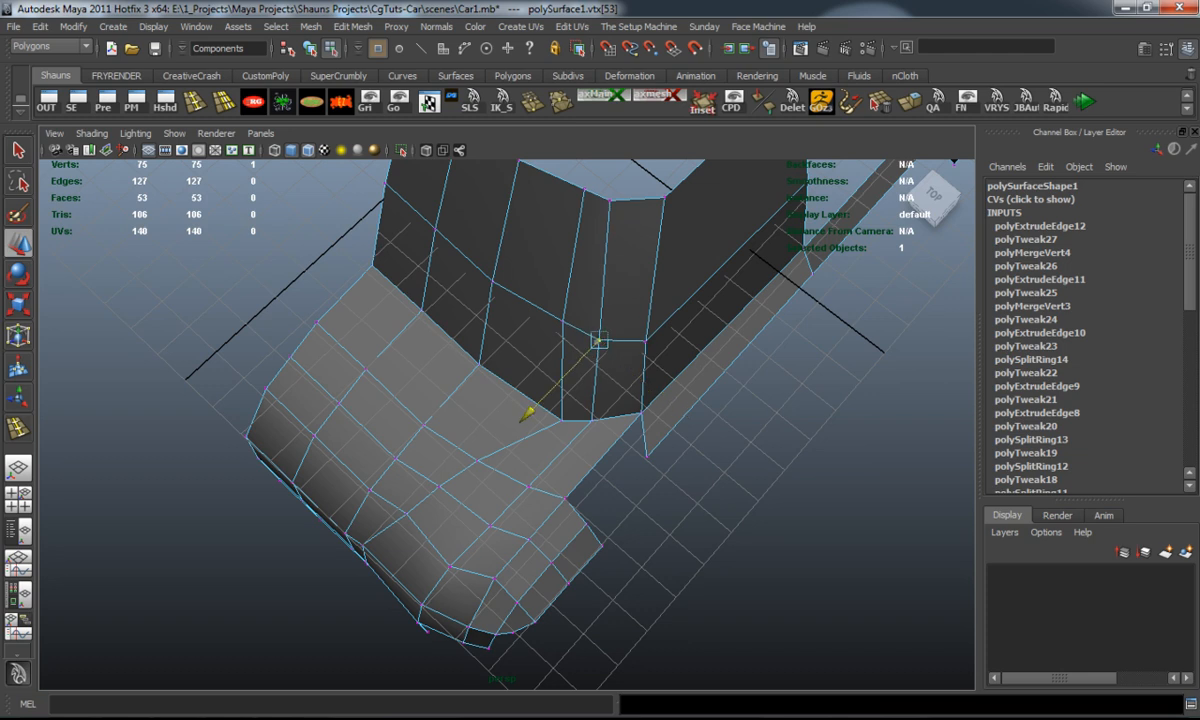
left_click(800, 560)
left_click_drag(600, 400, 520, 470, "alt")
mouse_move(500, 400)
left_mouse_down("alt")
mouse_move(660, 400)
mouse_move(540, 410)
mouse_move(460, 400)
mouse_move(580, 410)
left_mouse_up("alt")
Maximise the side view over the reference and frame the door area unsmoothed.
key("space")
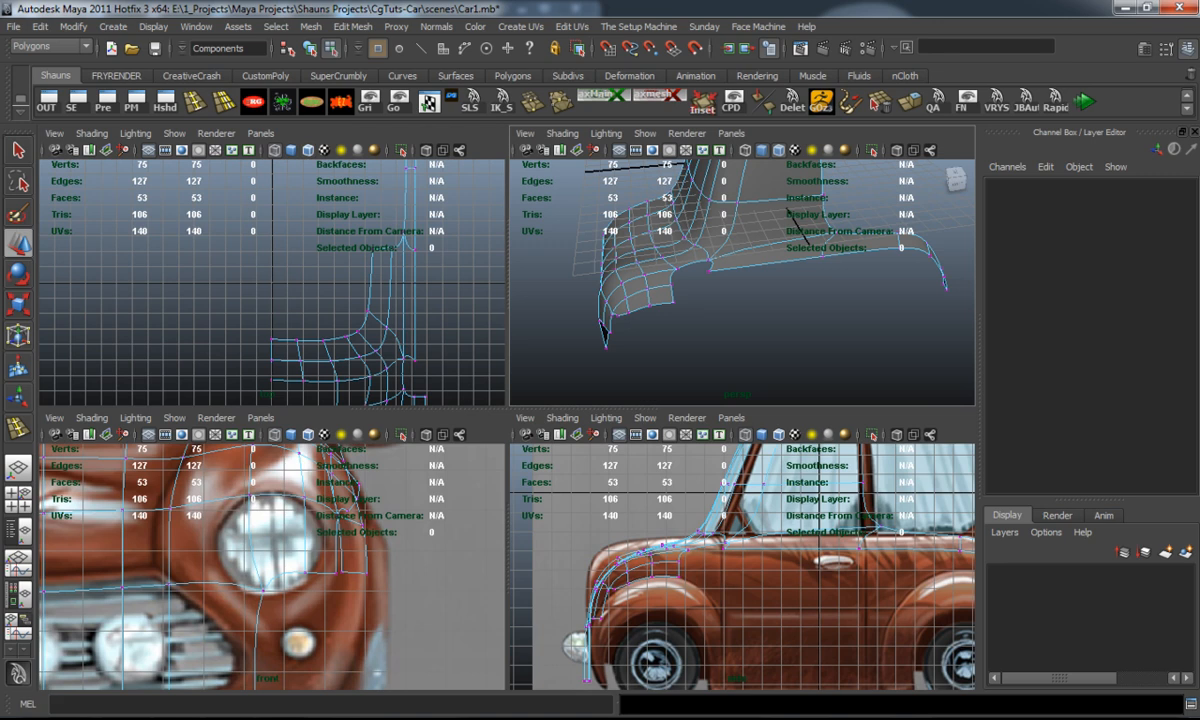
key("space")
scroll(300, 450, "up", 3)
scroll(300, 450, "up", 2)
middle_click_drag(500, 400, 511, 385, "alt")
scroll(300, 450, "up", 1)
scroll(300, 450, "up", 1)
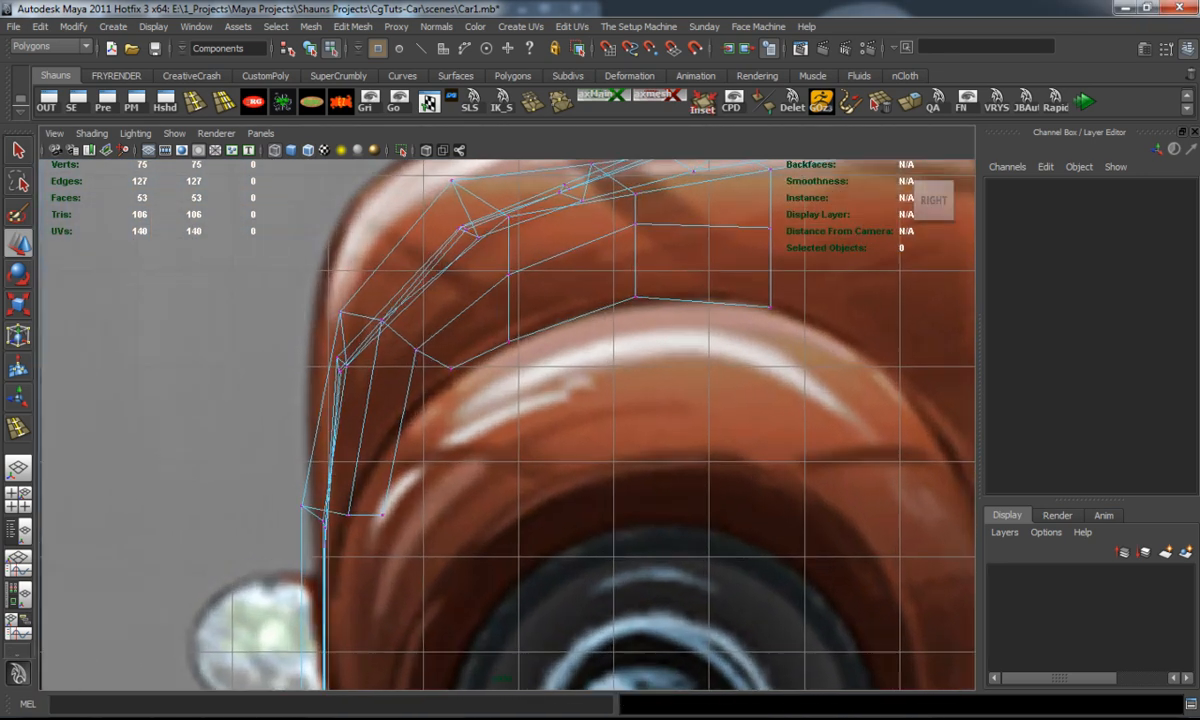
scroll(300, 450, "up", 1)
scroll(300, 450, "up", 1)
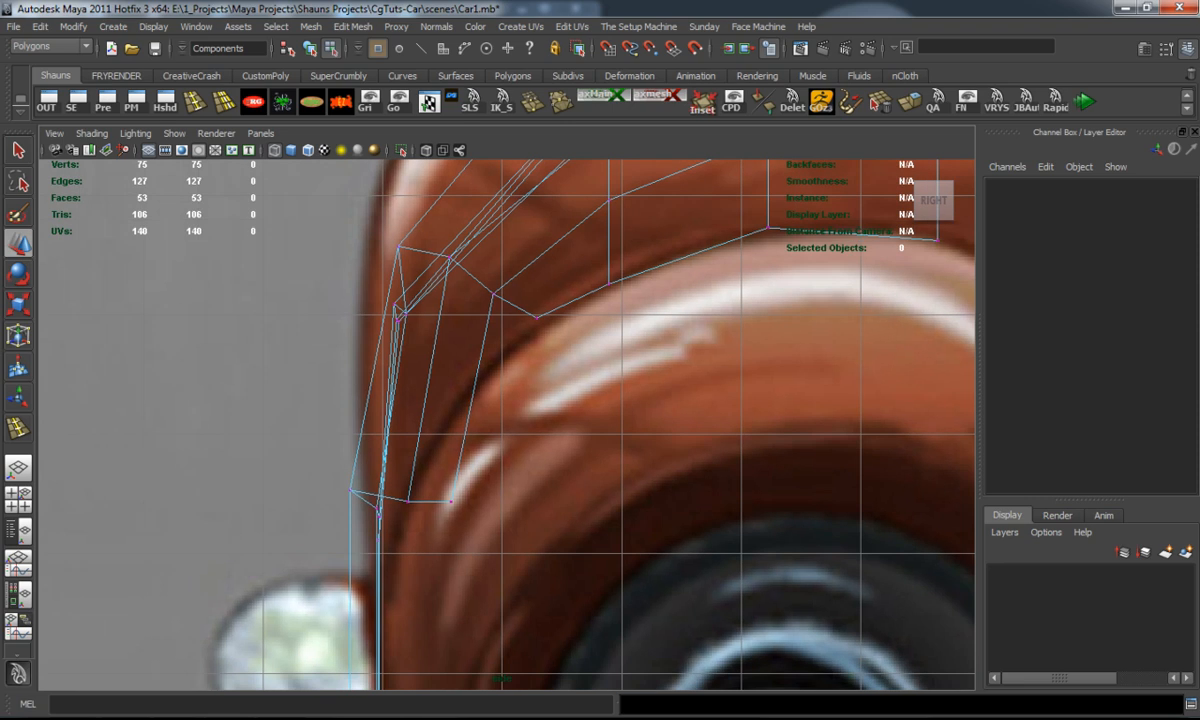
scroll(500, 420, "down", 2)
scroll(500, 420, "down", 1)
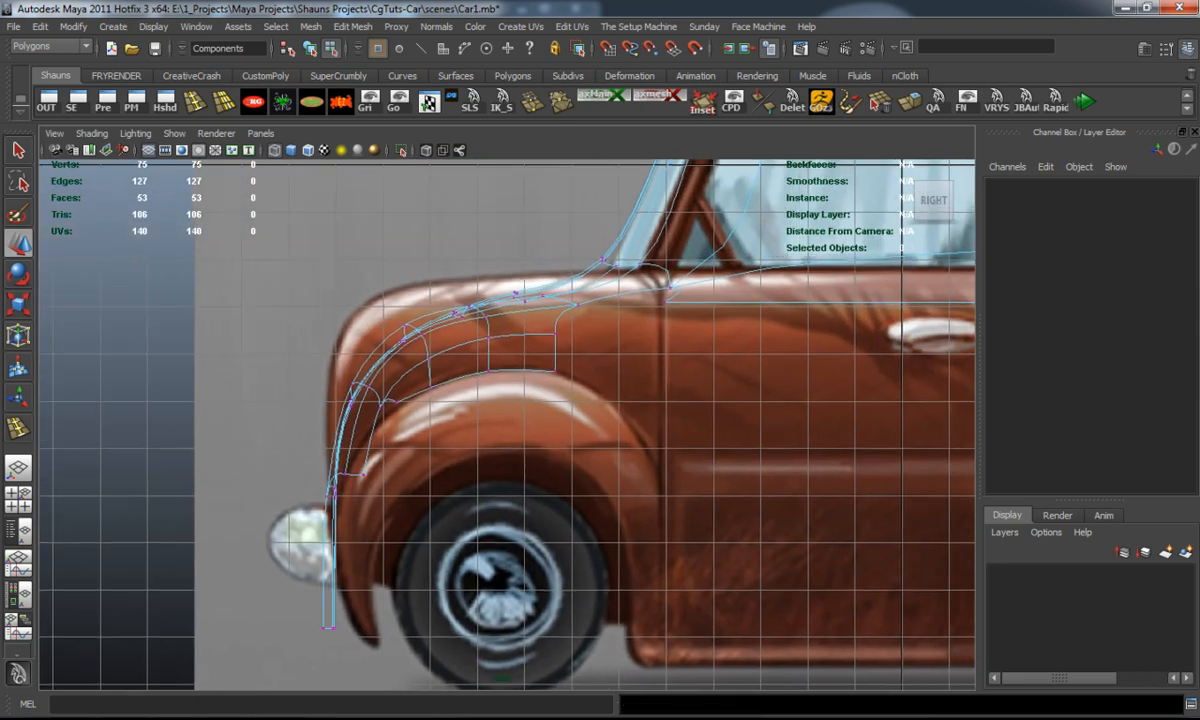
scroll(500, 420, "down", 1)
middle_click_drag(600, 420, 330, 420, "alt")
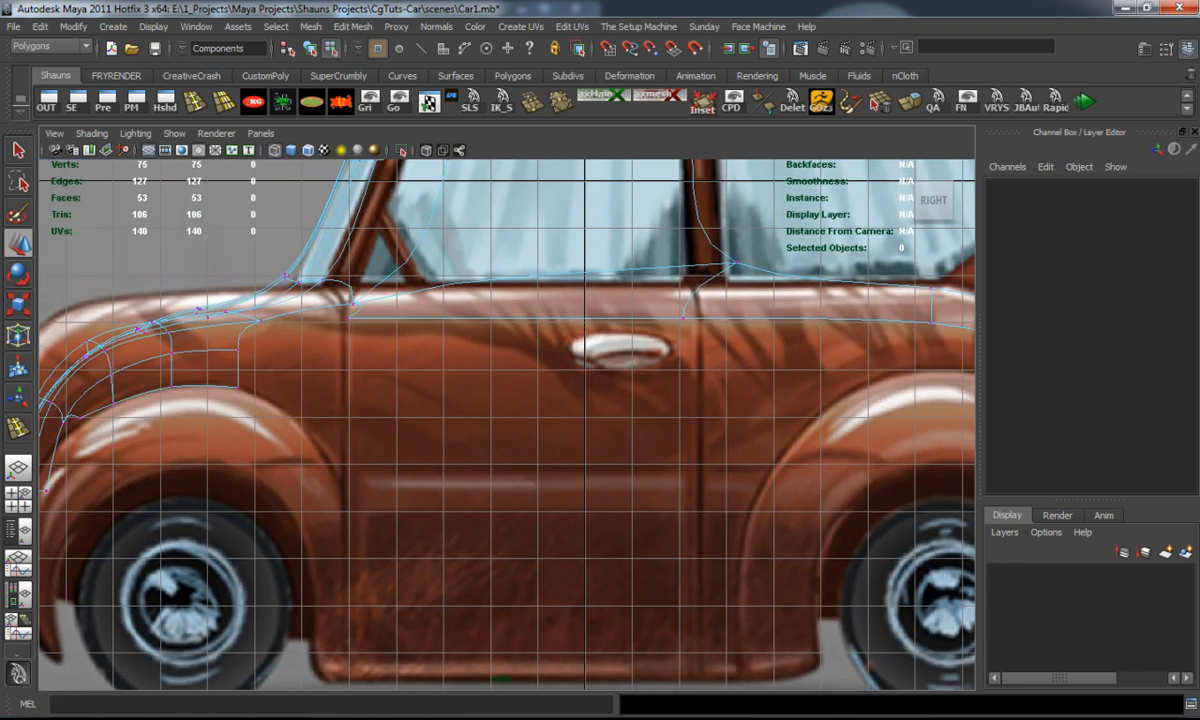
middle_click_drag(500, 400, 481, 445, "alt")
key("1")
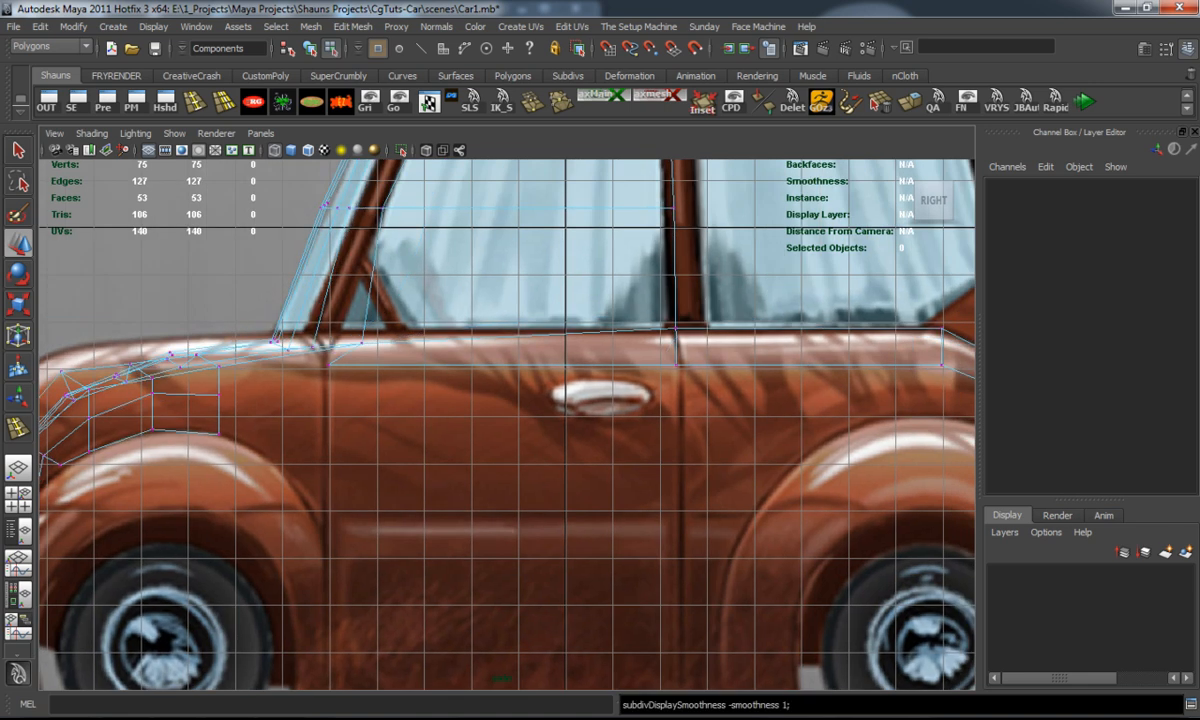
scroll(507, 423, "up", 2)
Shift the windshield-top vertices left onto the pillar and check the roof corner.
left_click(412, 433)
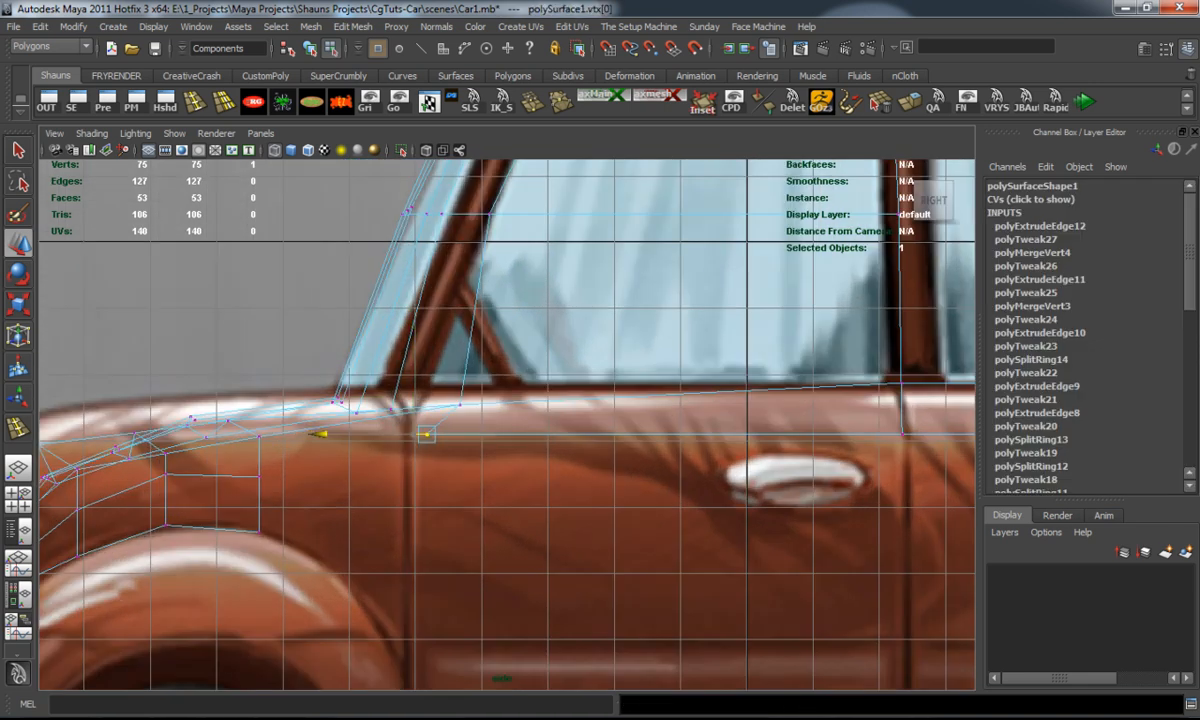
left_click(380, 405)
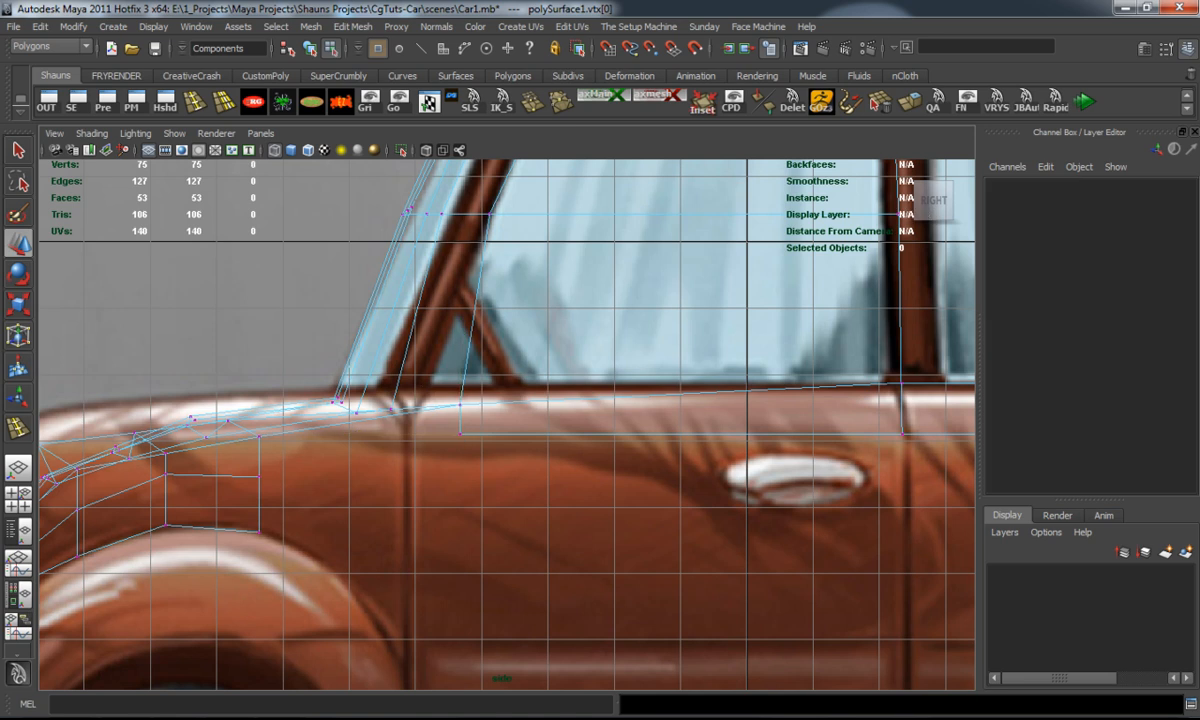
middle_click_drag(380, 405, 468, 516, "alt")
left_click_drag(556, 318, 622, 420)
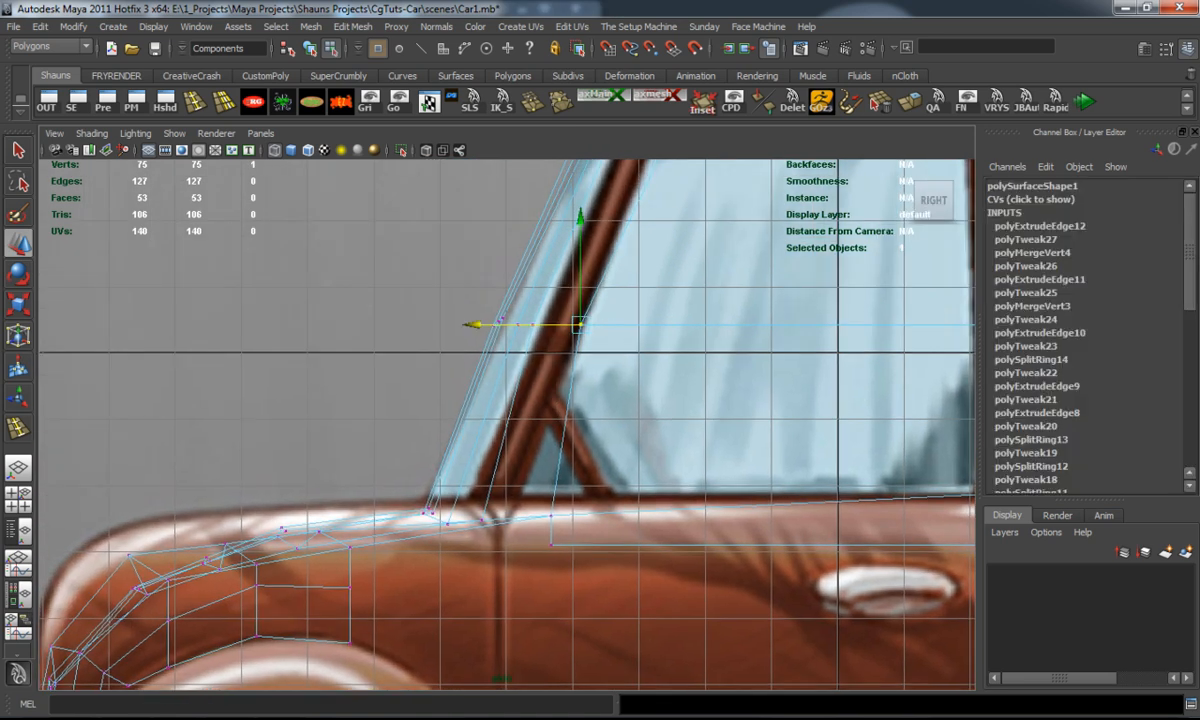
left_click_drag(500, 434, 437, 434)
left_click(300, 400)
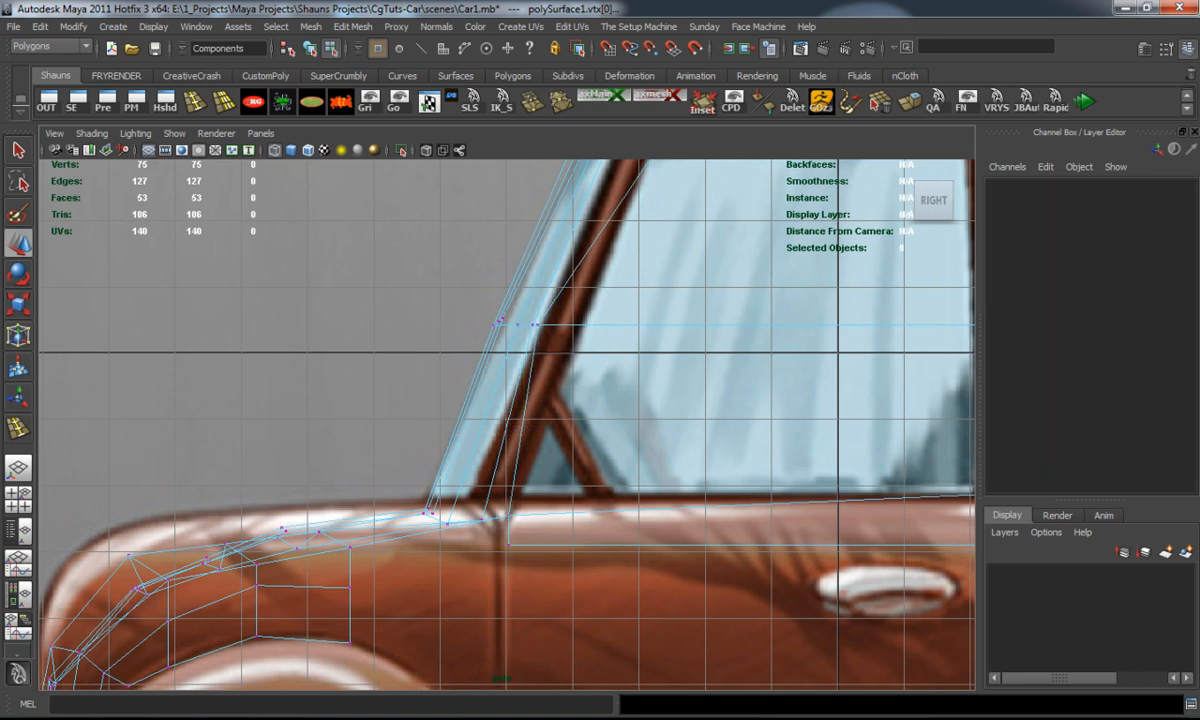
middle_click_drag(400, 300, 350, 523, "alt")
left_click_drag(612, 326, 596, 322)
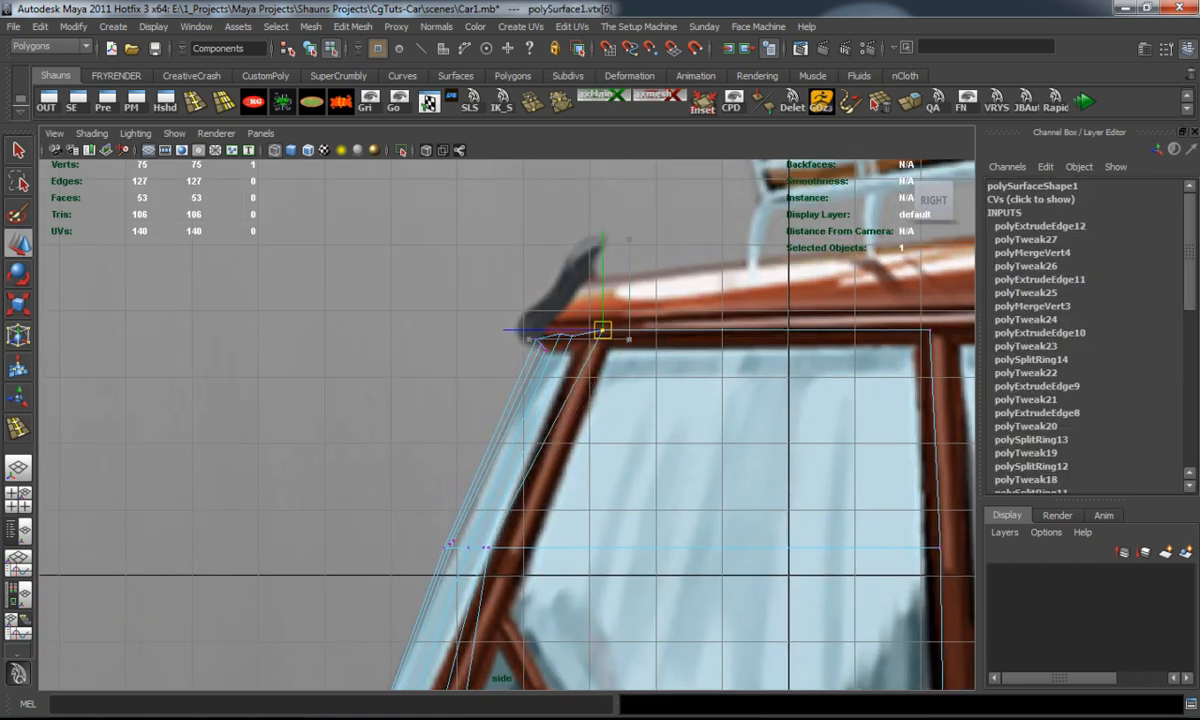
left_click(300, 400)
scroll(507, 423, "down", 3)
scroll(507, 423, "up", 3)
scroll(507, 423, "up", 2)
In edge mode, extrude the door's top edge and pull the new row down the door.
middle_click_drag(507, 400, 503, 434, "alt")
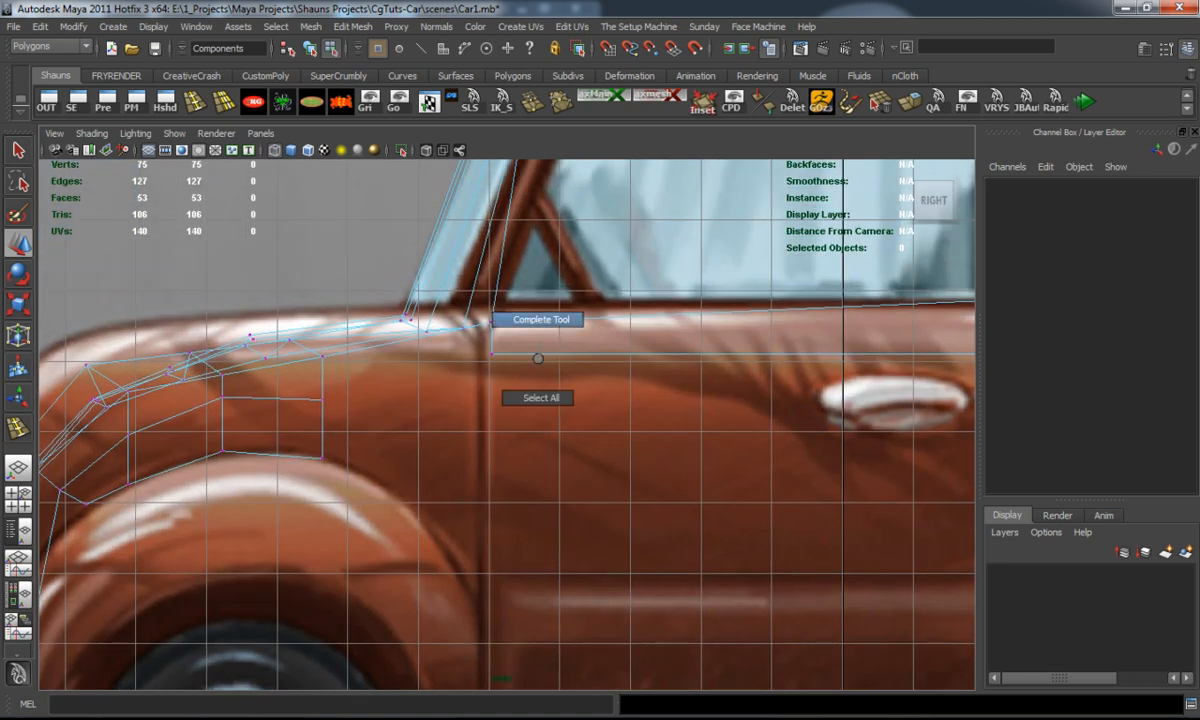
right_click(531, 338)
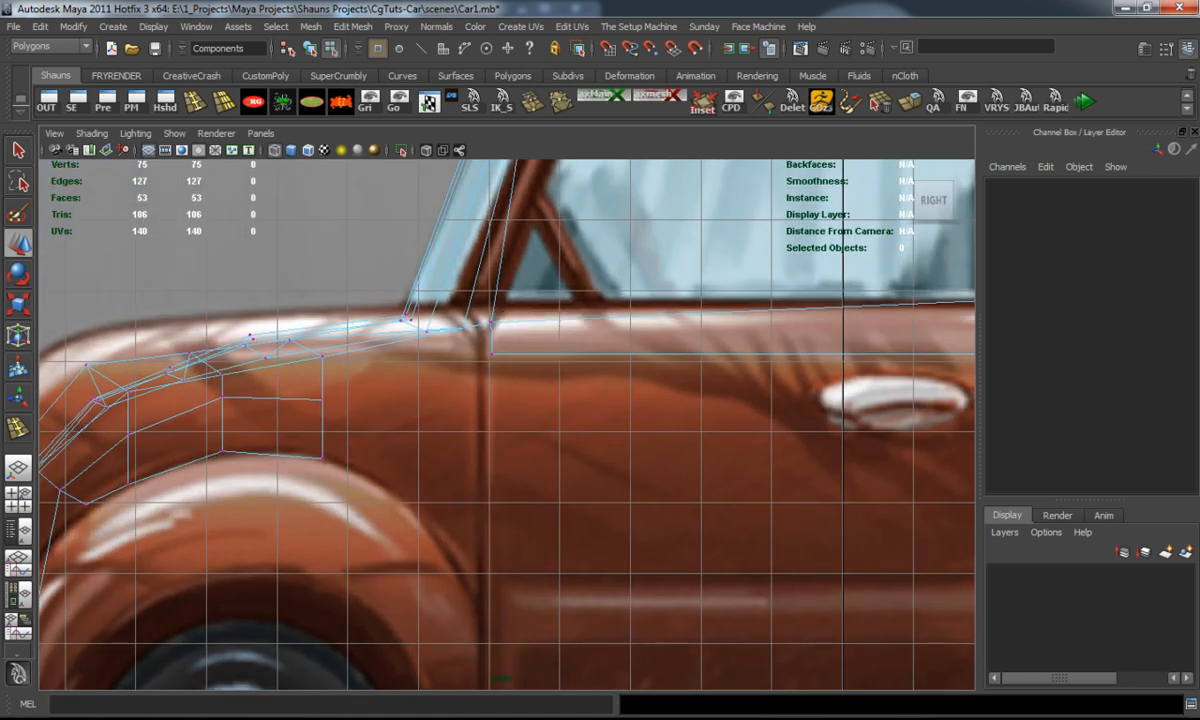
right_click_drag(568, 355, 576, 338)
left_click(572, 345)
scroll(572, 345, "down", 3)
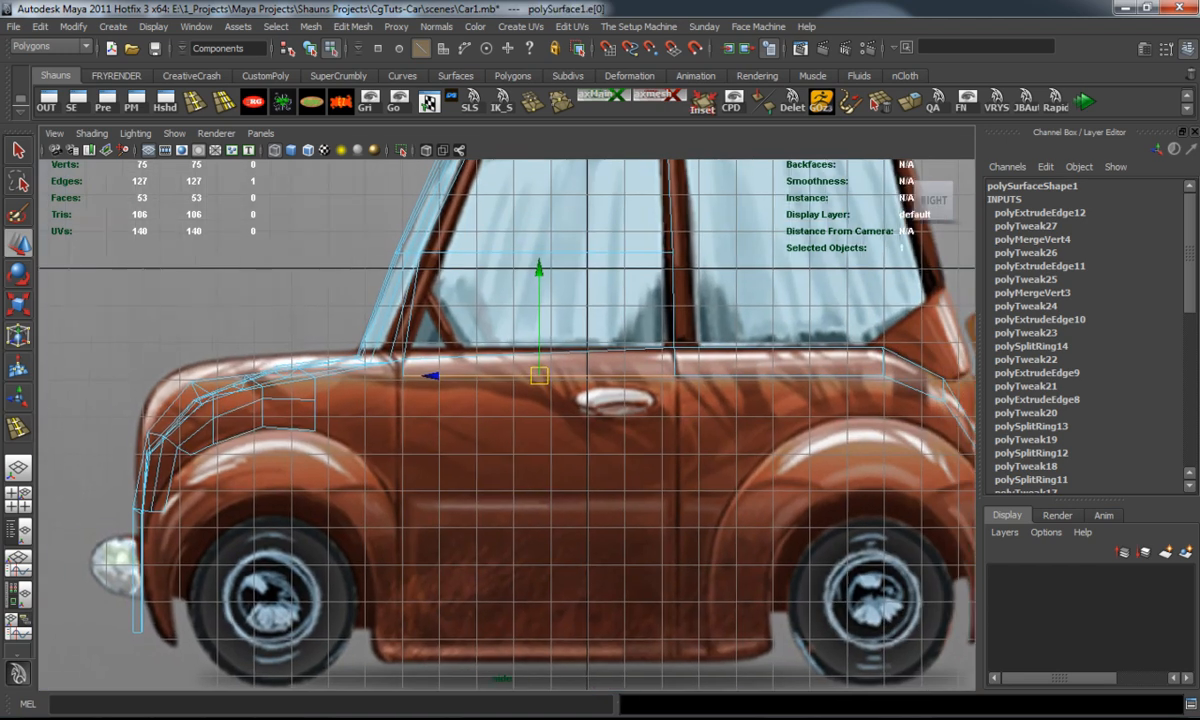
scroll(572, 345, "down", 2)
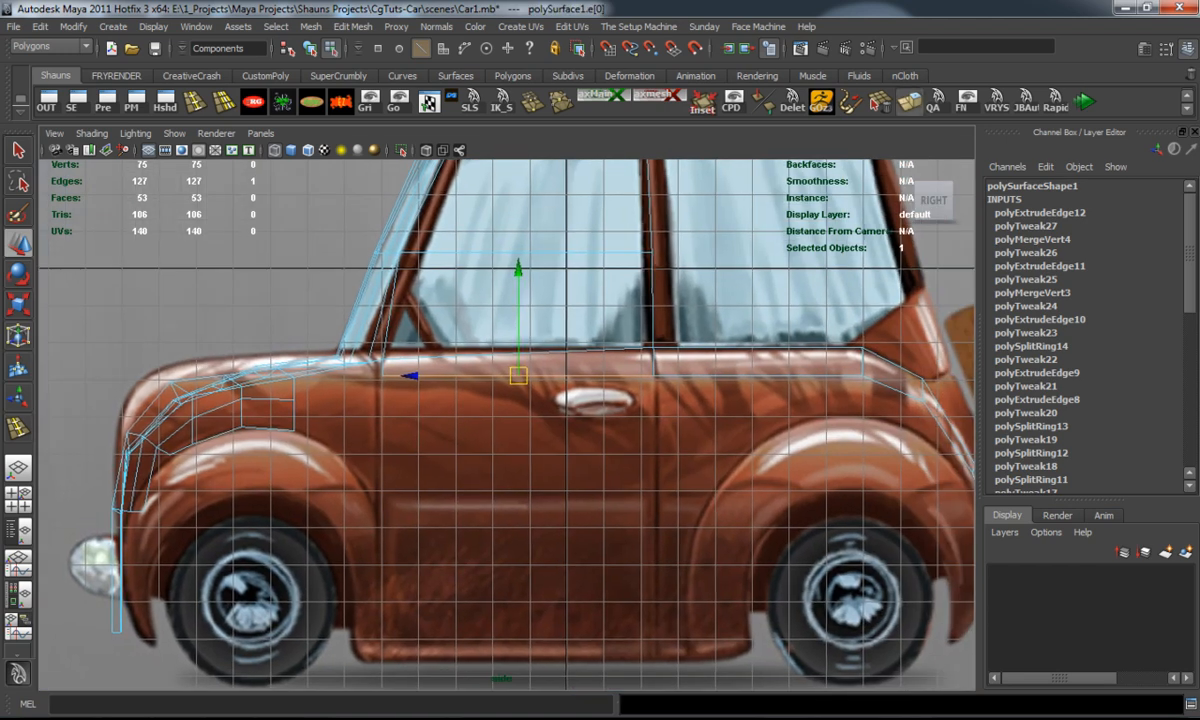
key("ctrl+e")
left_click_drag(518, 270, 518, 310)
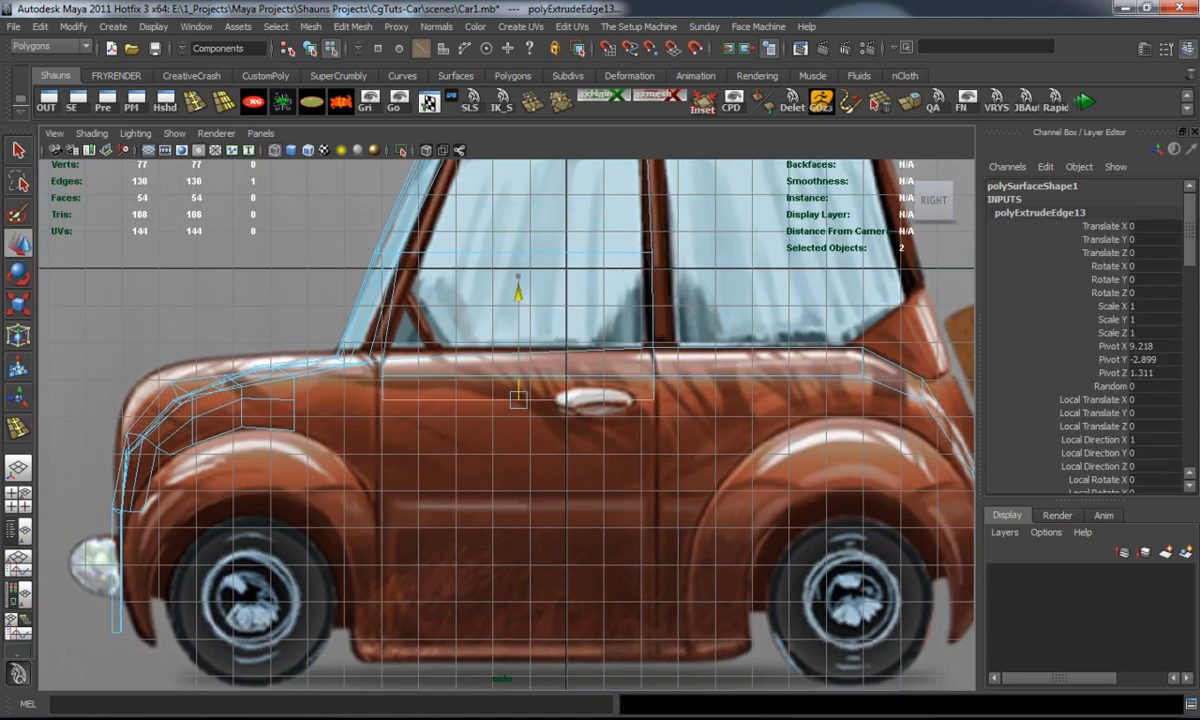
left_click_drag(518, 479, 518, 493)
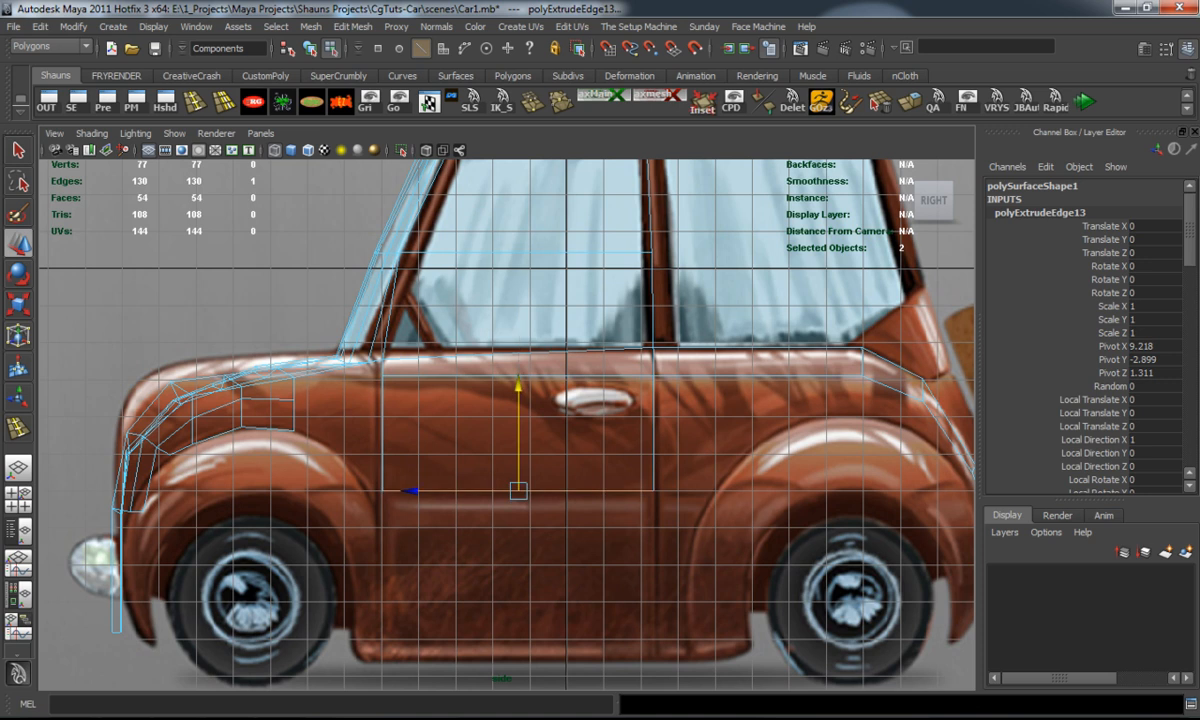
scroll(506, 424, "up", 2)
scroll(506, 424, "up", 1)
Extrude further rows down to the lower sill and preview the door panel smoothed.
key("ctrl+e")
left_click_drag(538, 300, 538, 355)
left_click_drag(538, 441, 538, 595)
key("ctrl+e")
key("ctrl+e")
key("w")
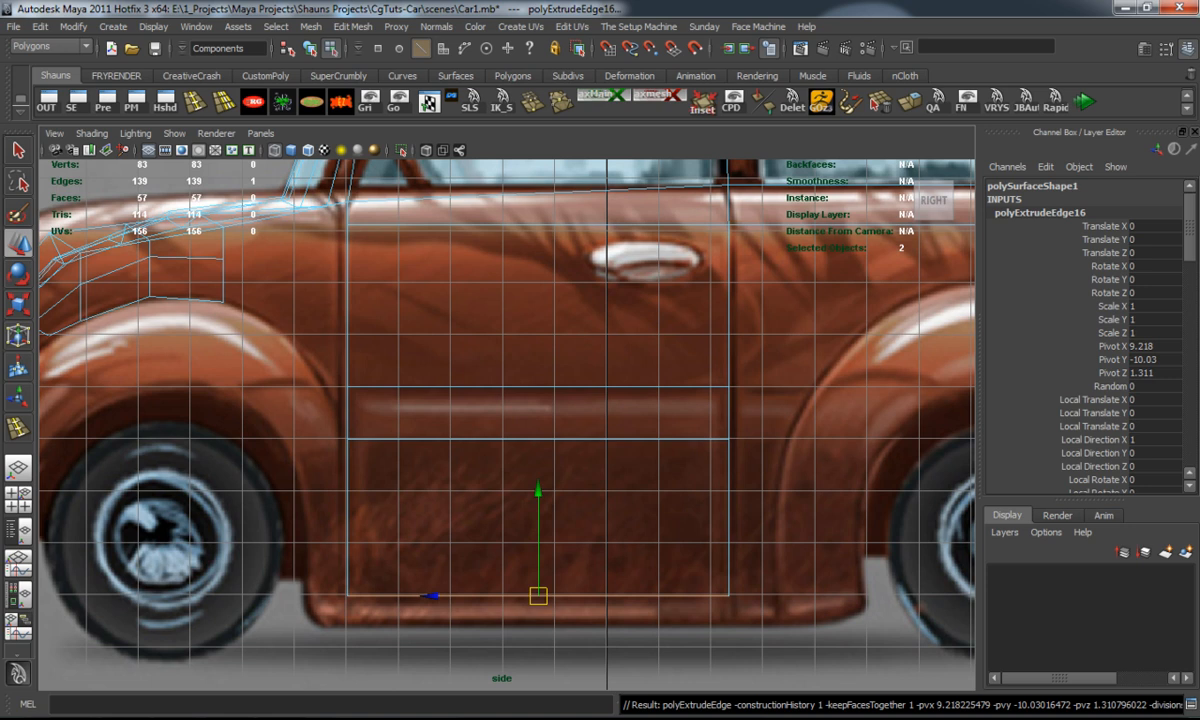
left_click_drag(538, 491, 538, 519)
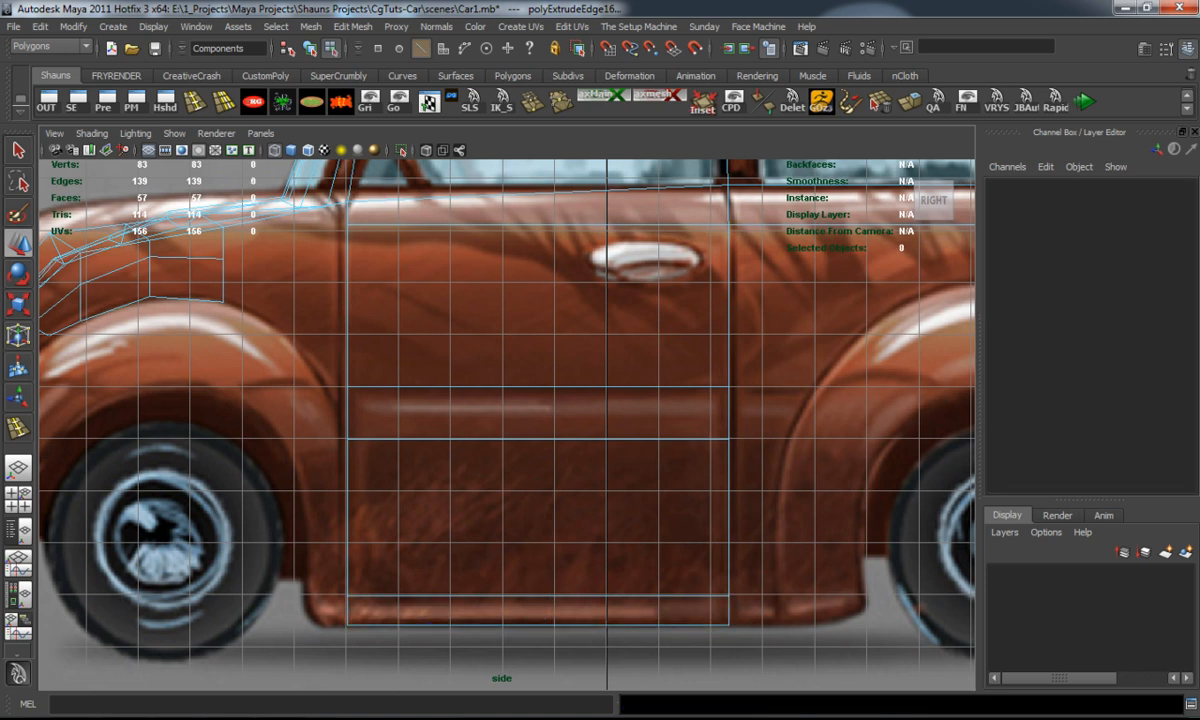
scroll(506, 424, "down", 5)
key("3")
In the front view, move the door vertices outward along X to the body width, undoing the last nudge.
right_click(410, 372)
right_click_drag(440, 385, 340, 364)
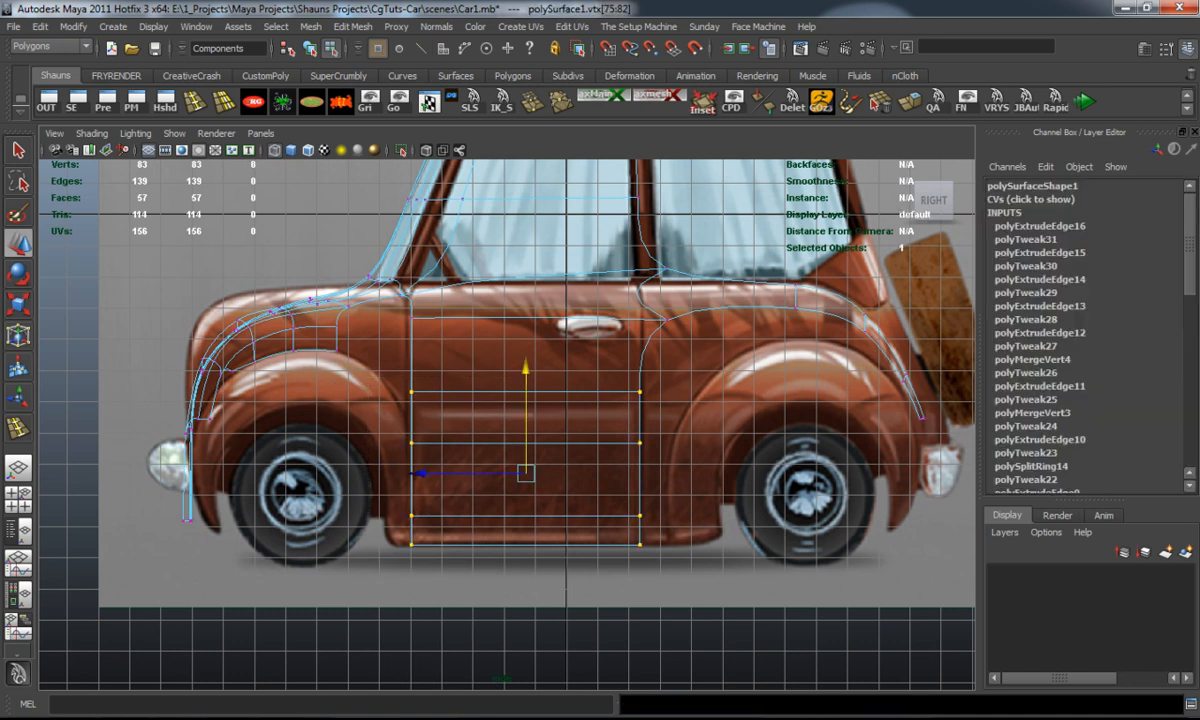
key("space")
key("space")
key("1")
left_click_drag(640, 583, 708, 583)
middle_click_drag(500, 450, 485, 315, "alt")
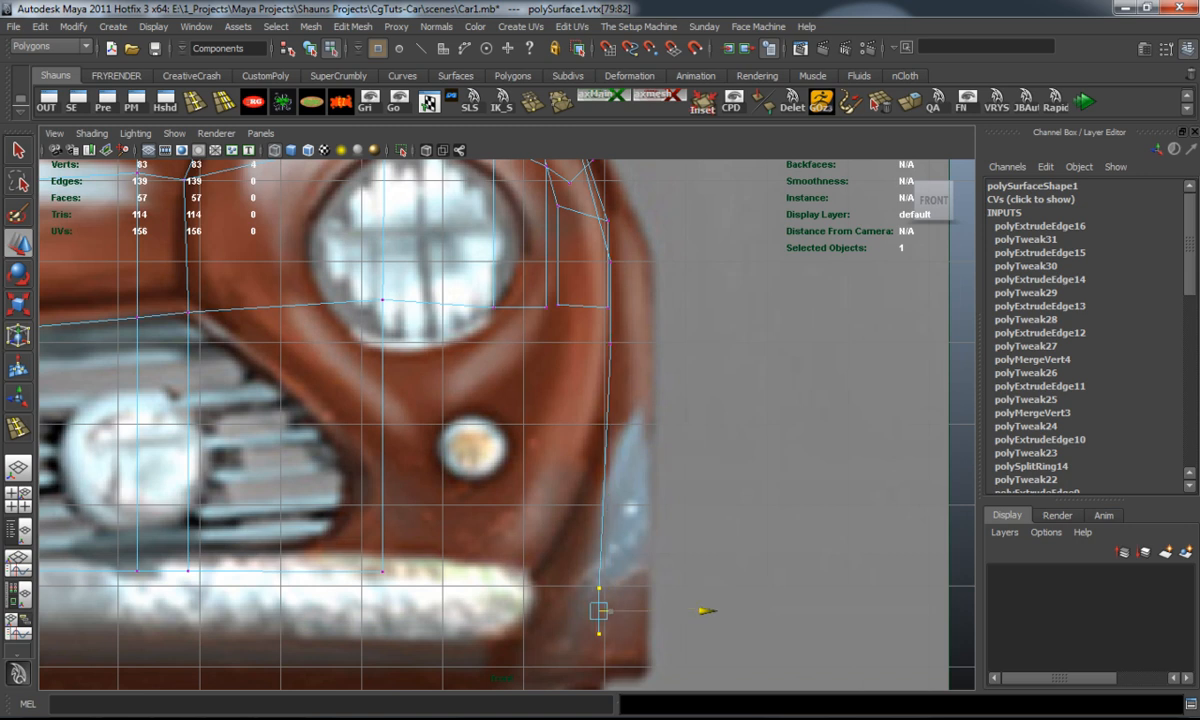
key("ctrl+z")
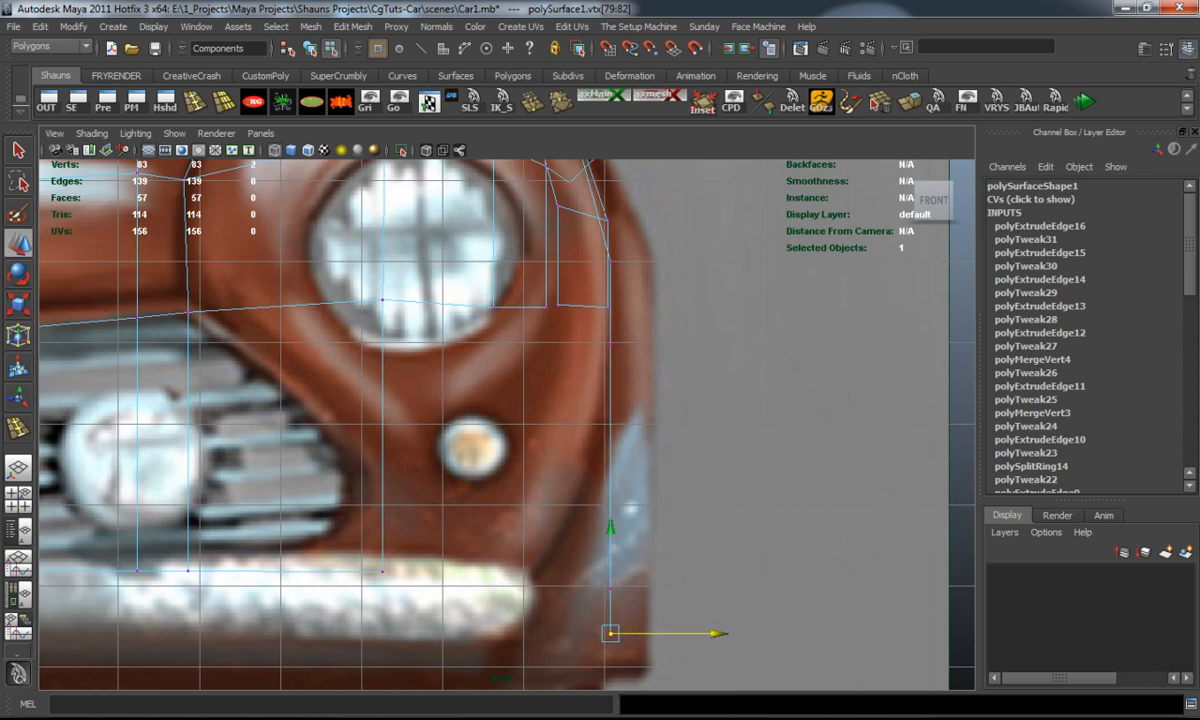
left_click(530, 547)
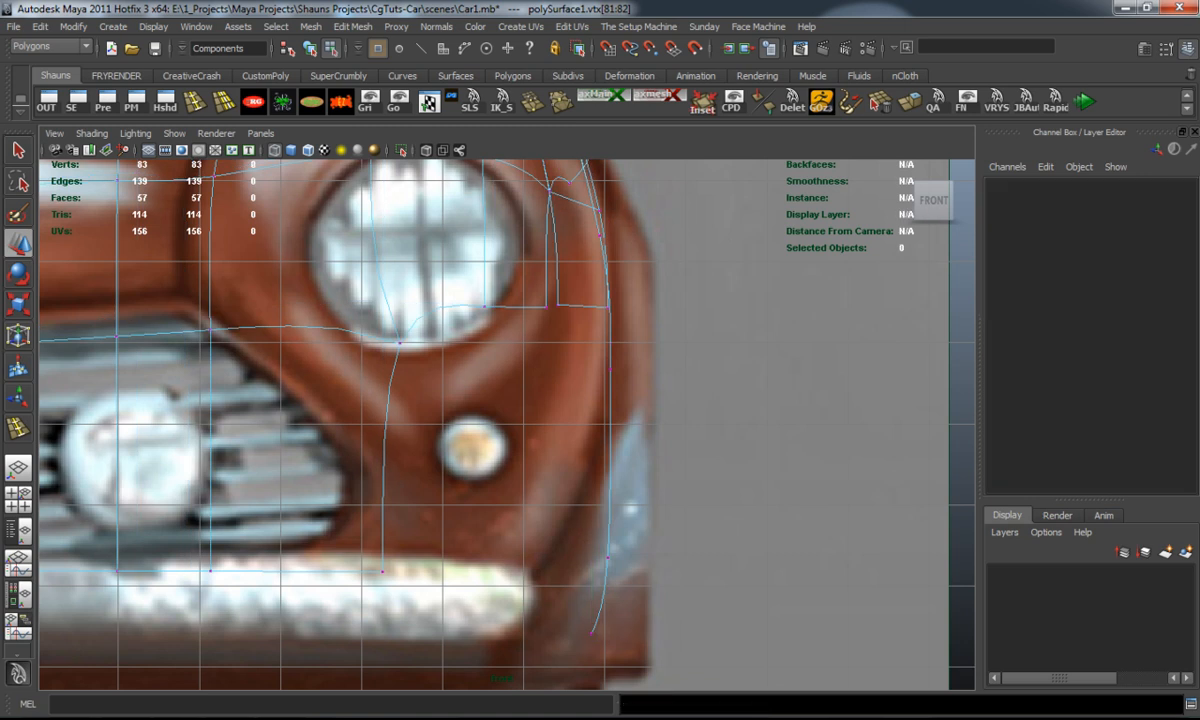
scroll(530, 547, "down", 3)
Orbit the shell with the new door panel in perspective, smoothed and unsmoothed, then return to the four-view layout.
key("space")
key("space")
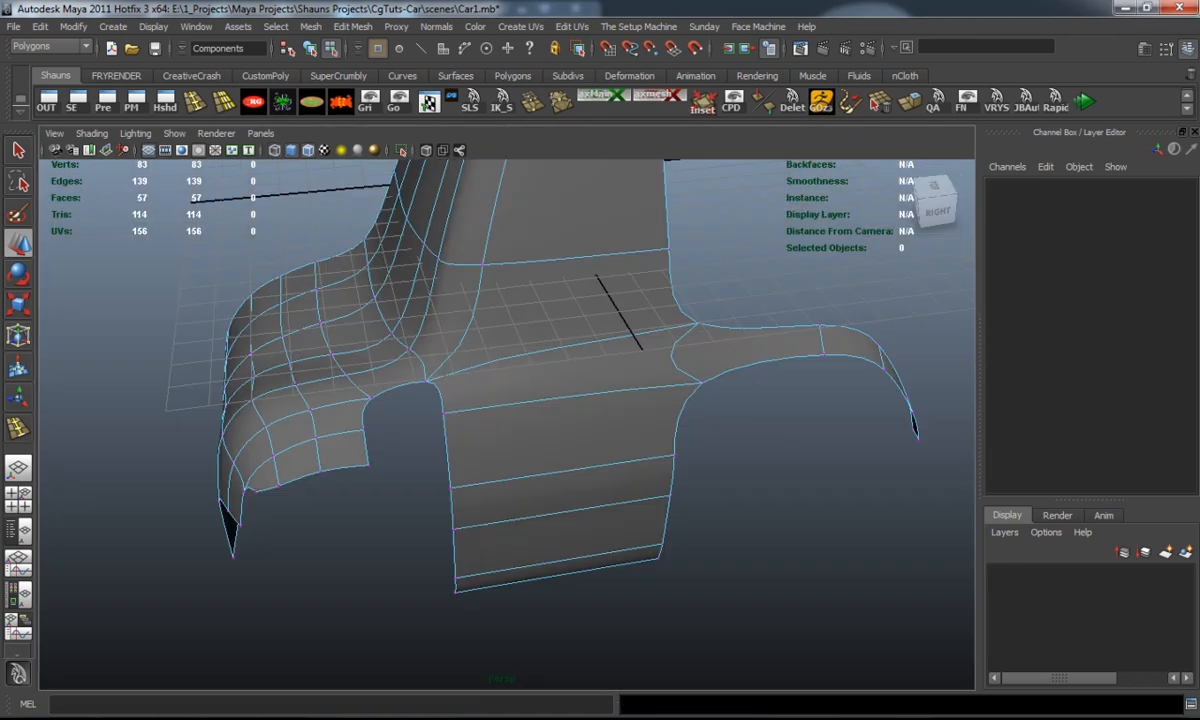
left_click_drag(500, 400, 580, 390, "alt")
key("1")
mouse_move(500, 400)
left_mouse_down("alt")
mouse_move(720, 370)
mouse_move(540, 400)
mouse_move(590, 415)
mouse_move(520, 410)
left_mouse_up("alt")
left_click(465, 410)
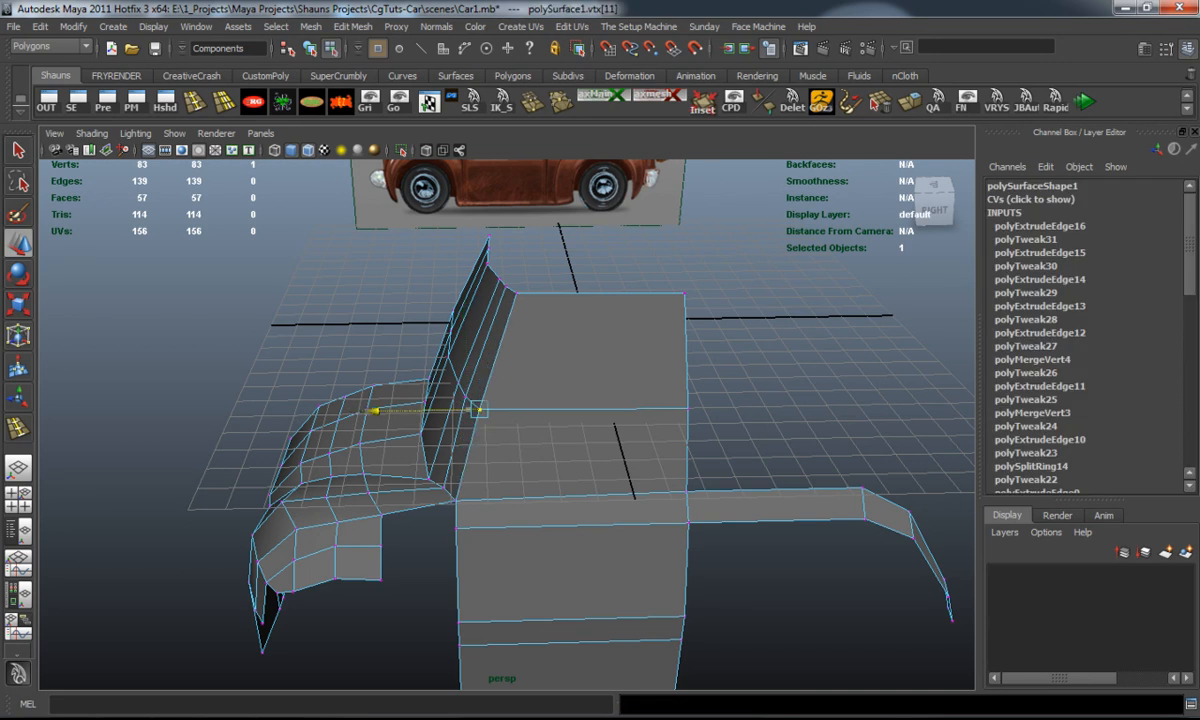
left_click(800, 420)
mouse_move(800, 420)
left_mouse_down("alt")
mouse_move(620, 430)
mouse_move(570, 490)
mouse_move(500, 540)
mouse_move(520, 500)
mouse_move(560, 470)
mouse_move(650, 440)
mouse_move(560, 445)
mouse_move(700, 420)
mouse_move(780, 300)
left_mouse_up("alt")
key("3")
key("1")
key("space")
key("space")
scroll(500, 420, "up", 3)
scroll(500, 420, "up", 2)
scroll(500, 420, "down", 3)
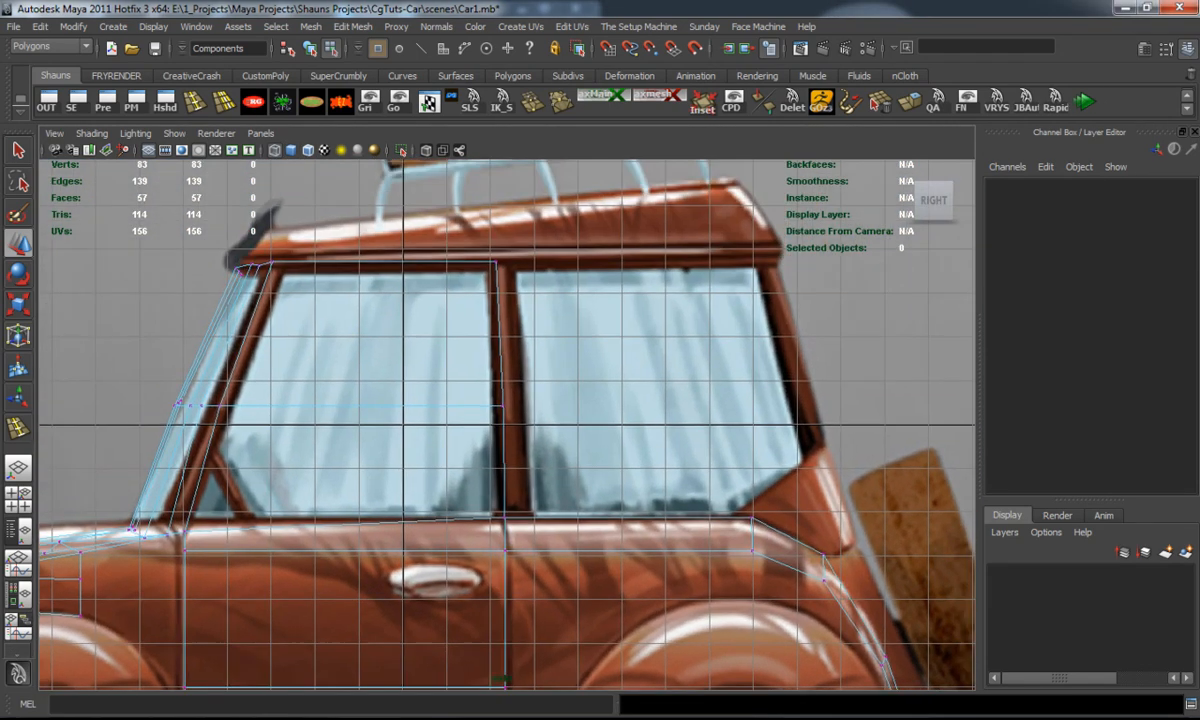
Raise the door-seam vertex up to the window line in the Right view.
right_click_drag(504, 350, 563, 298)
middle_click_drag(500, 420, 496, 350, "alt")
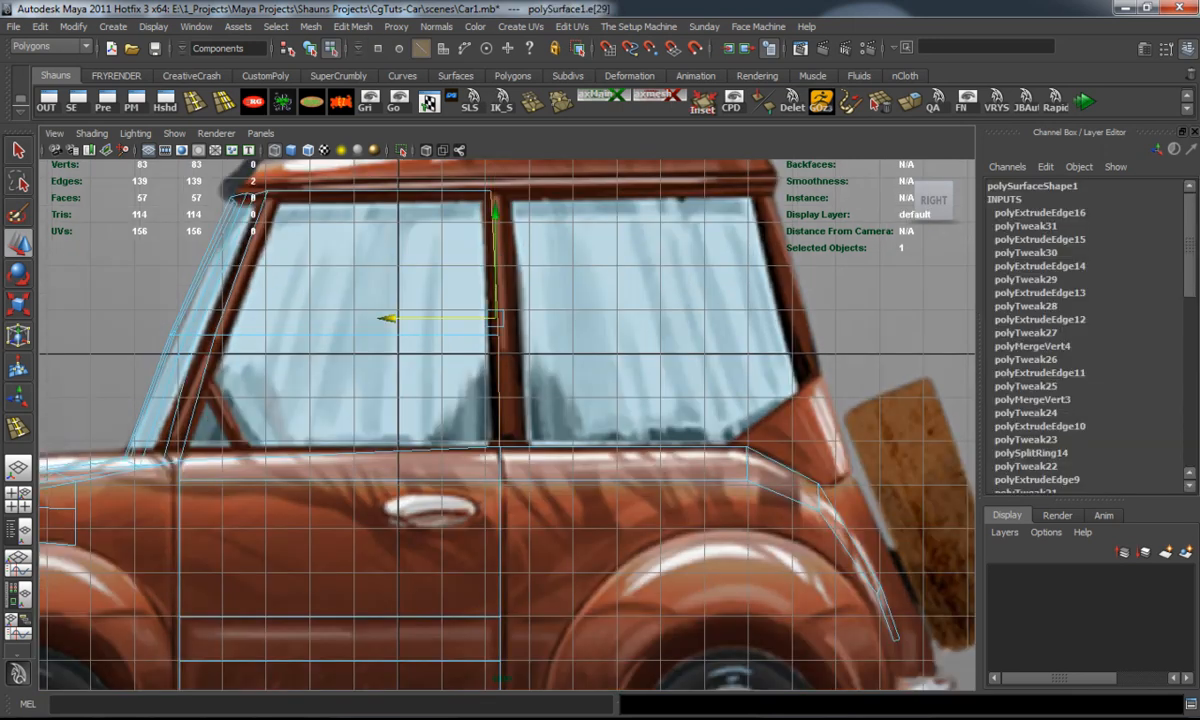
scroll(500, 400, "up", 2)
scroll(500, 400, "up", 2)
scroll(500, 400, "up", 1)
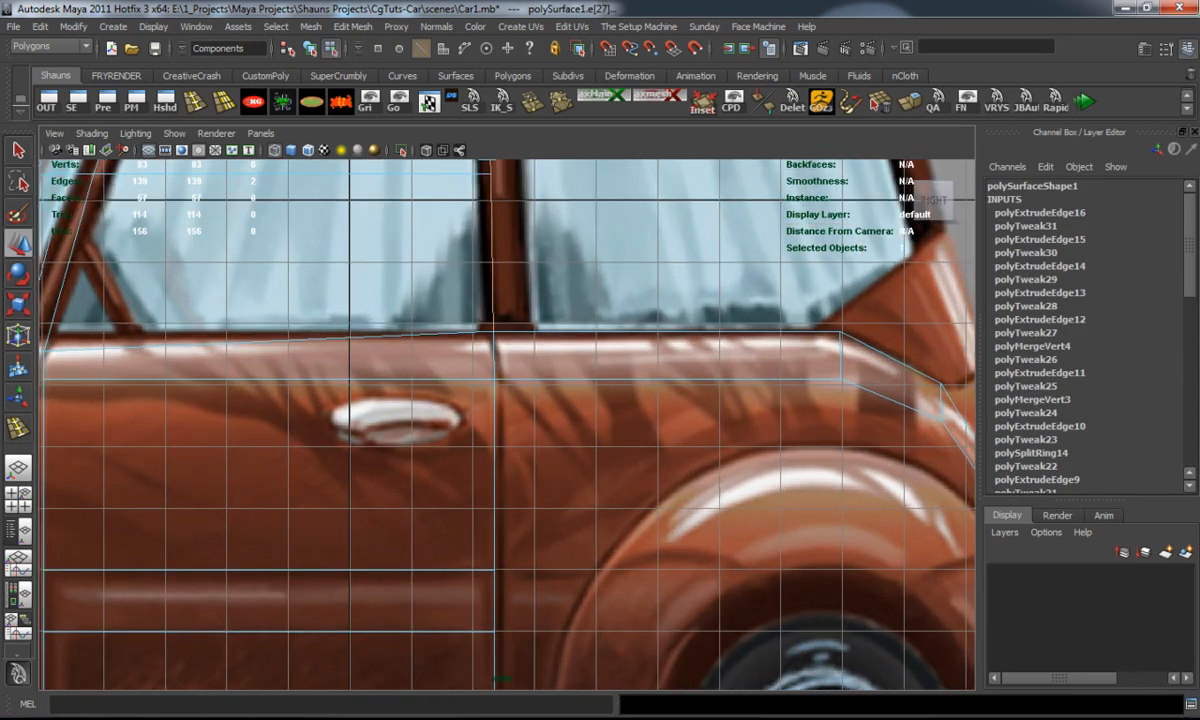
right_click(506, 379)
right_click_drag(506, 379, 443, 379)
left_click(494, 369)
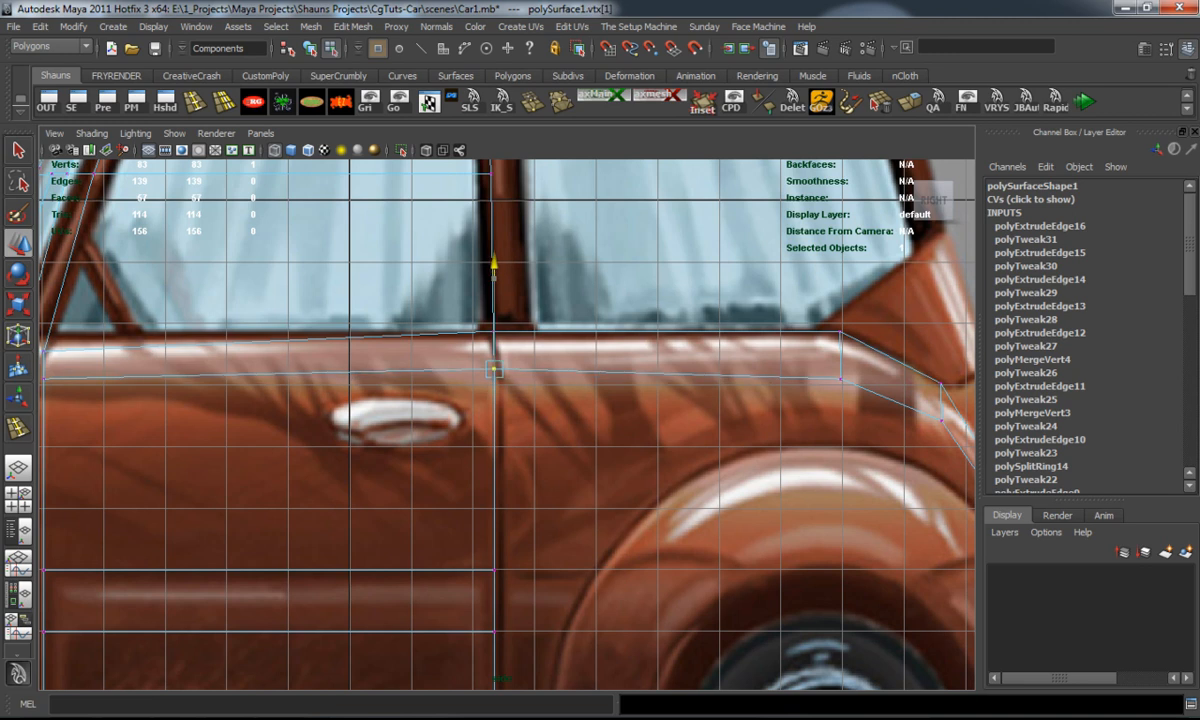
middle_click_drag(494, 369, 952, 418, "alt")
left_click_drag(386, 360, 386, 335)
left_click(600, 500)
Extrude the door's rear-seam edge into a new strip and slide it slightly right.
middle_click_drag(600, 500, 200, 435, "alt")
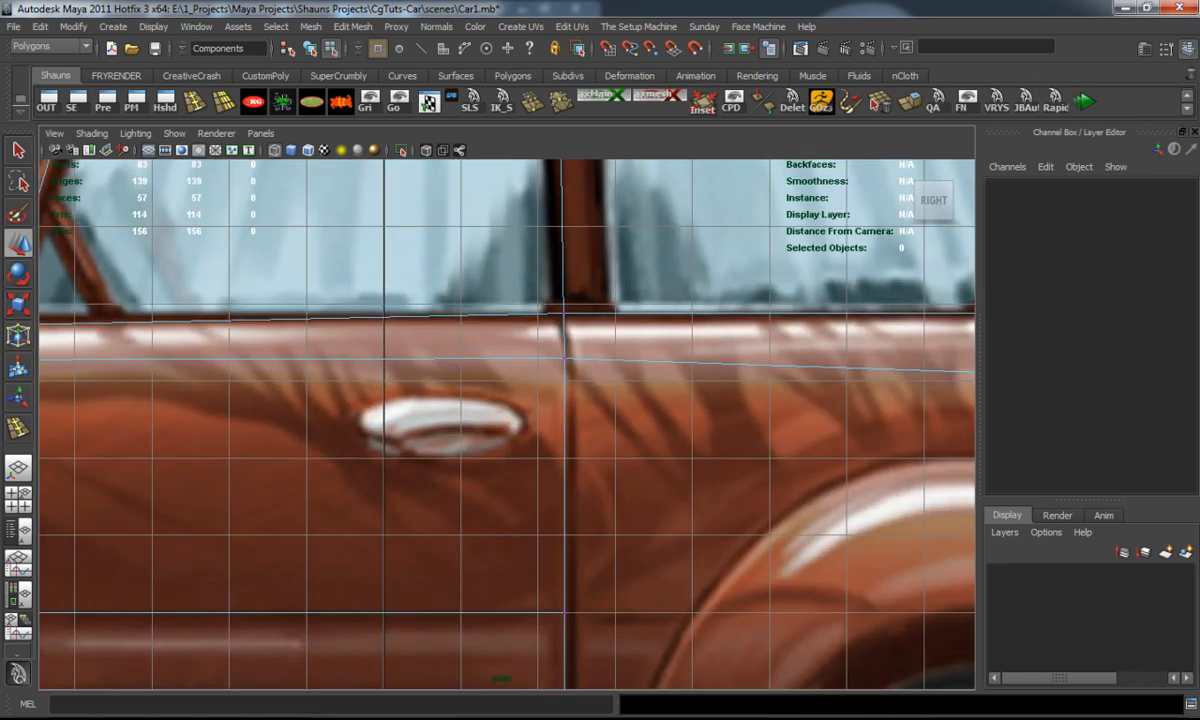
right_click_drag(550, 290, 620, 230)
scroll(600, 300, "down", 5)
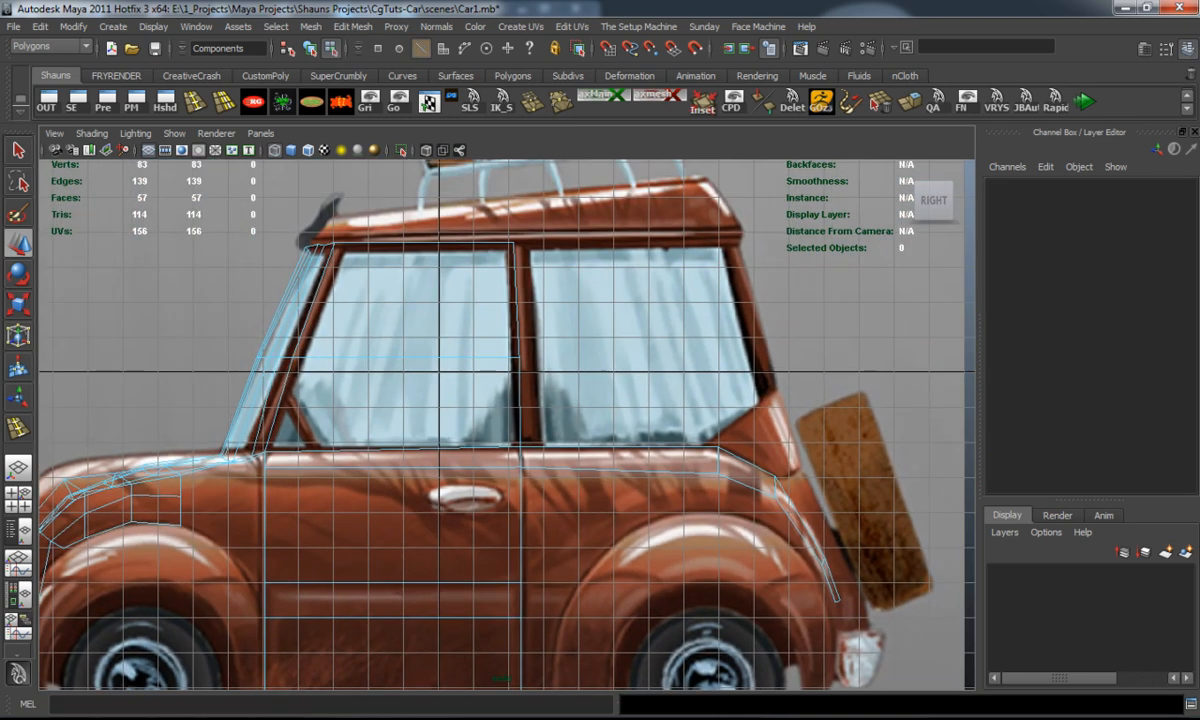
scroll(505, 420, "up", 2)
mouse_move(505, 500)
middle_mouse_down("alt")
mouse_move(460, 300)
mouse_move(502, 475)
middle_mouse_up("alt")
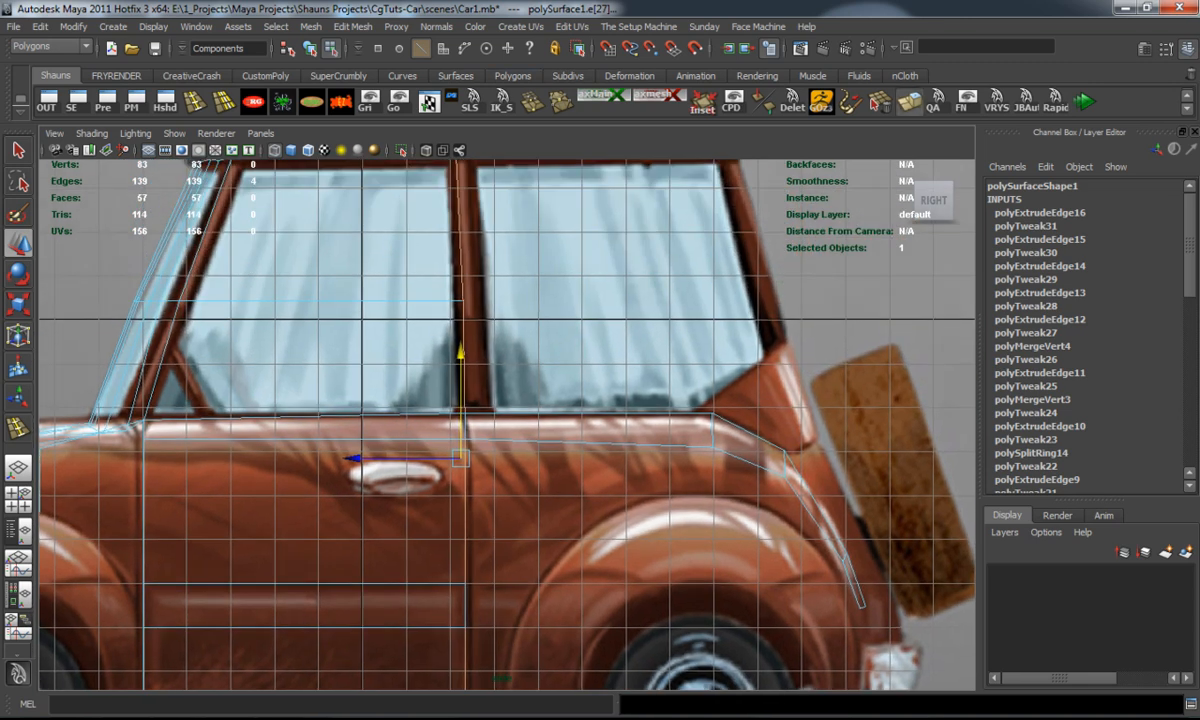
key("ctrl+e")
left_click_drag(390, 458, 410, 458)
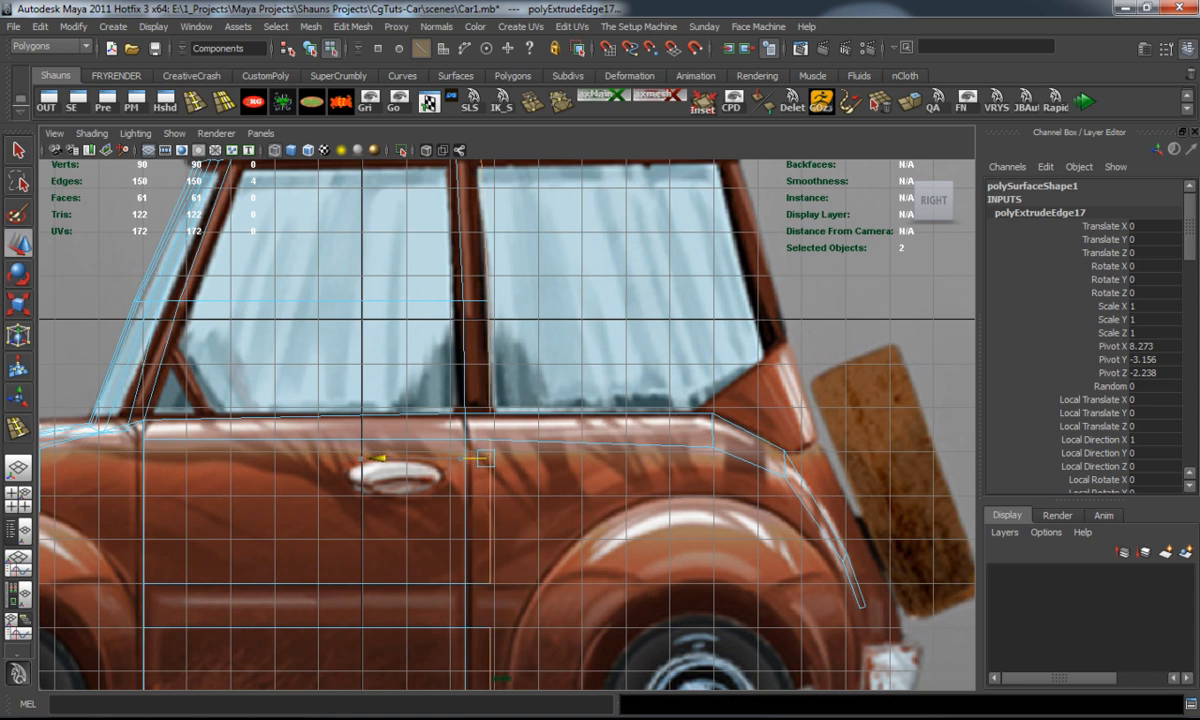
key("space")
key("space")
scroll(507, 420, "up", 3)
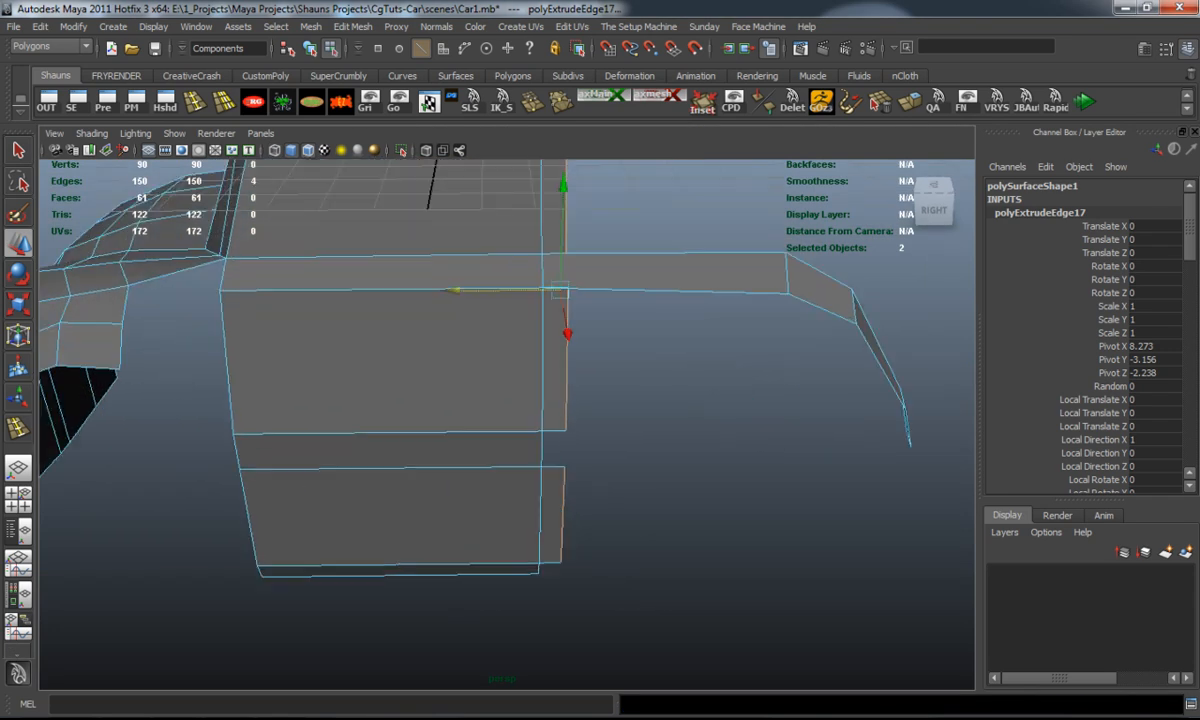
scroll(507, 420, "up", 3)
Insert an edge loop cutting across the door panel.
key("3")
left_click(750, 560)
scroll(507, 420, "up", 3)
scroll(507, 420, "up", 2)
scroll(507, 420, "up", 1)
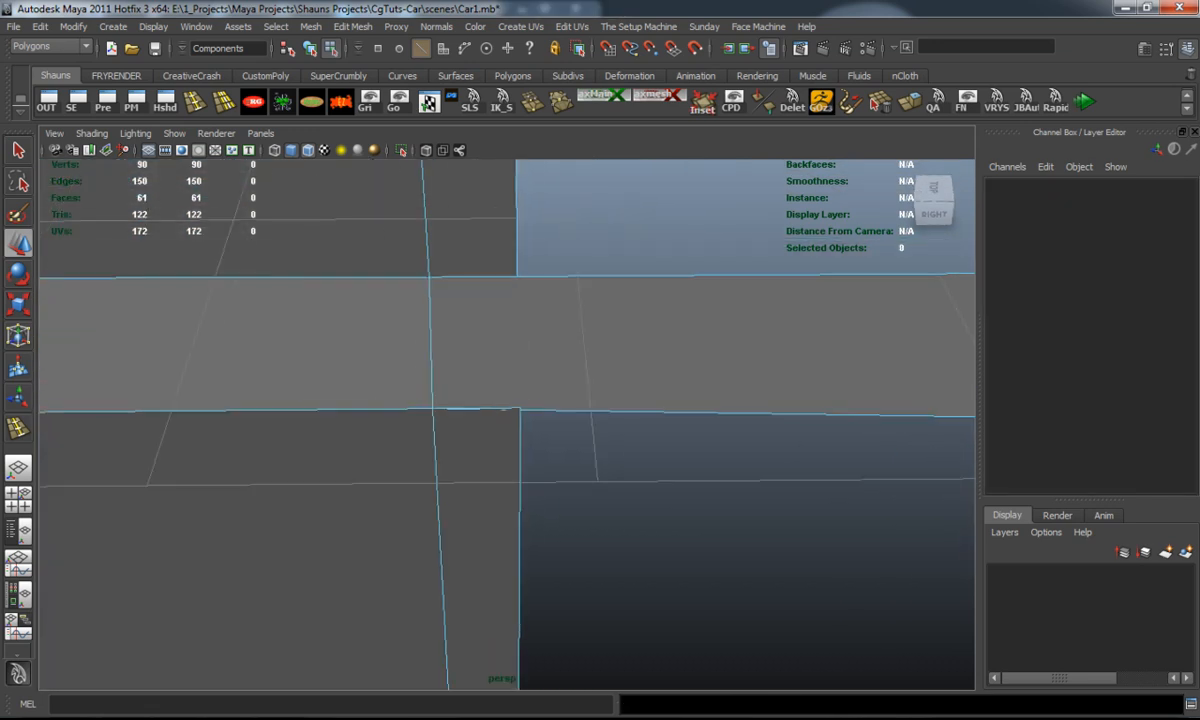
left_click(196, 98)
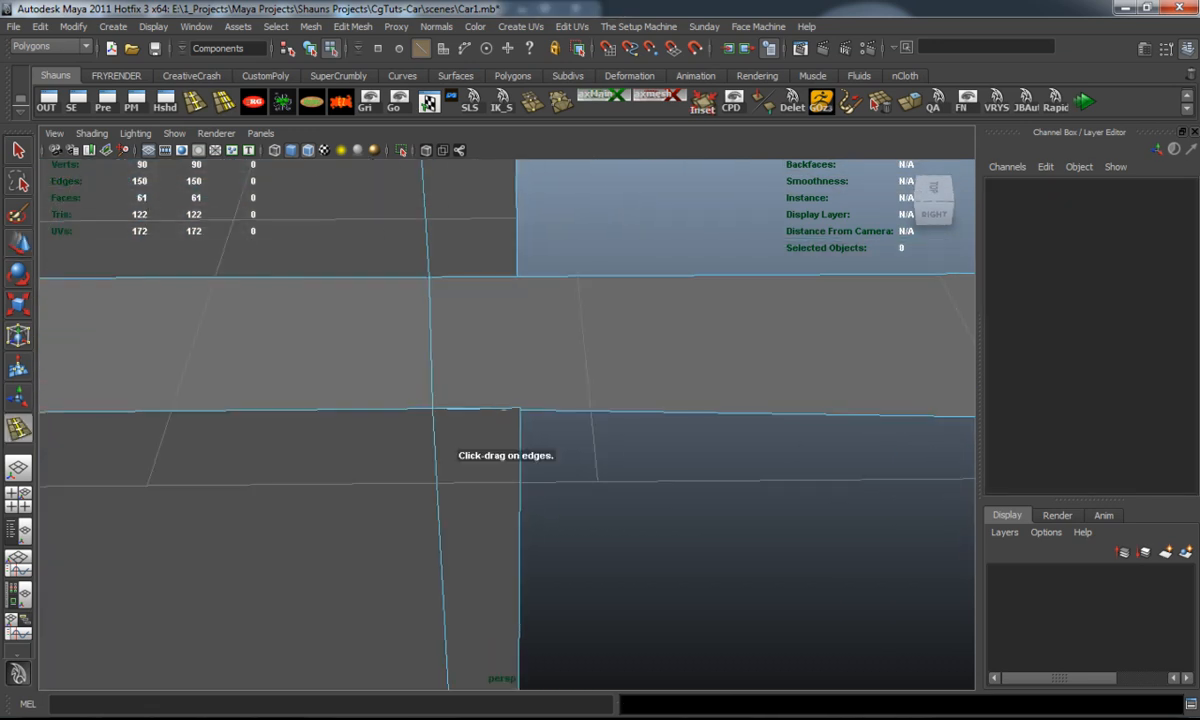
left_click_drag(503, 410, 530, 410)
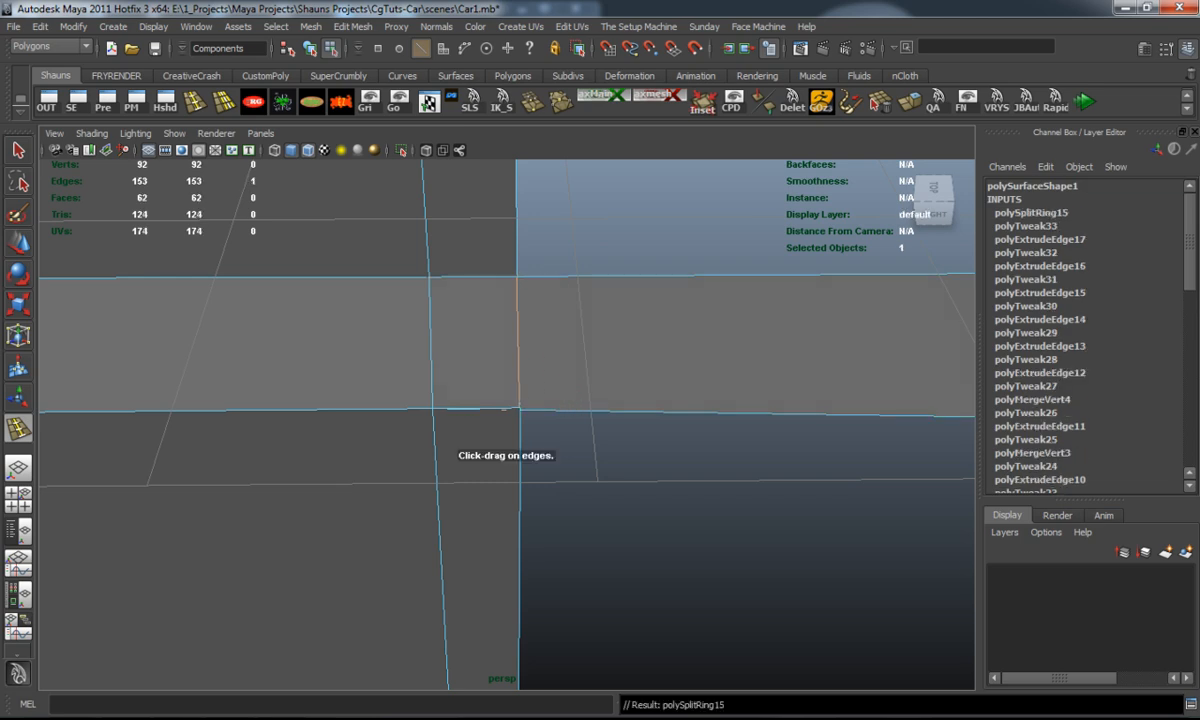
key("w")
Merge the new loop's two stray vertices into one and preview the weld smoothed.
left_click(517, 276)
mouse_move(508, 274)
right_mouse_down()
mouse_move(455, 273)
mouse_move(470, 300)
right_mouse_up()
left_click_drag(505, 395, 535, 425)
right_click_drag(519, 409, 472, 433, "shift")
scroll(519, 409, "down", 3)
scroll(500, 380, "up", 4)
key("3")
scroll(492, 380, "down", 3)
Inspect the panel in perspective at different smoothing levels.
left_click(492, 380)
left_click_drag(492, 380, 570, 288, "alt")
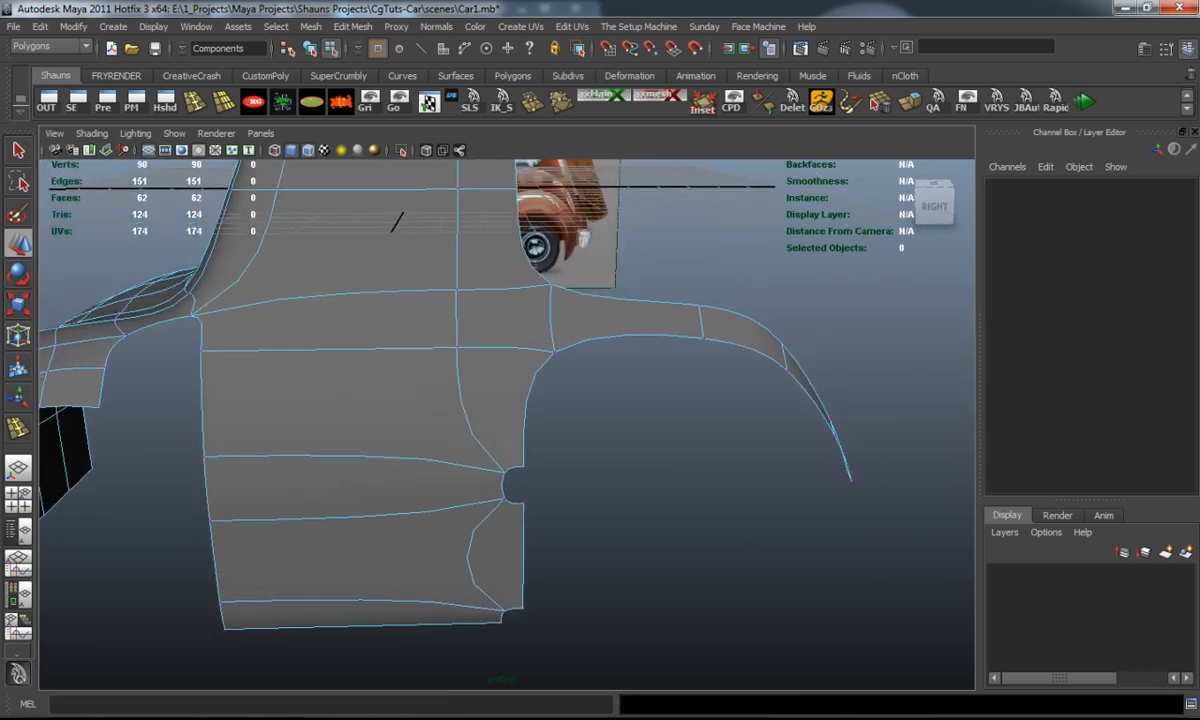
key("1")
mouse_move(492, 380)
left_mouse_down("alt")
mouse_move(420, 382)
mouse_move(500, 410)
left_mouse_up("alt")
key("3")
key("1")
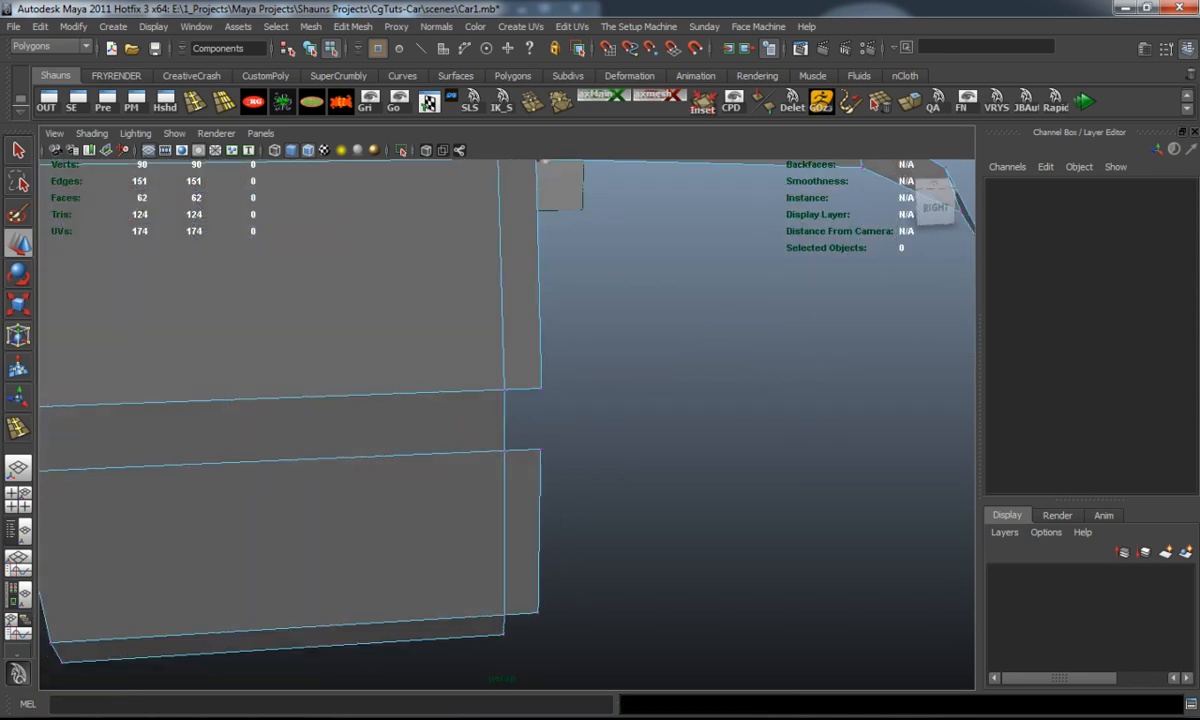
Extrude the lower panel edge and slide the new edge slightly right.
right_click(500, 410)
left_click(504, 371)
left_click(504, 424)
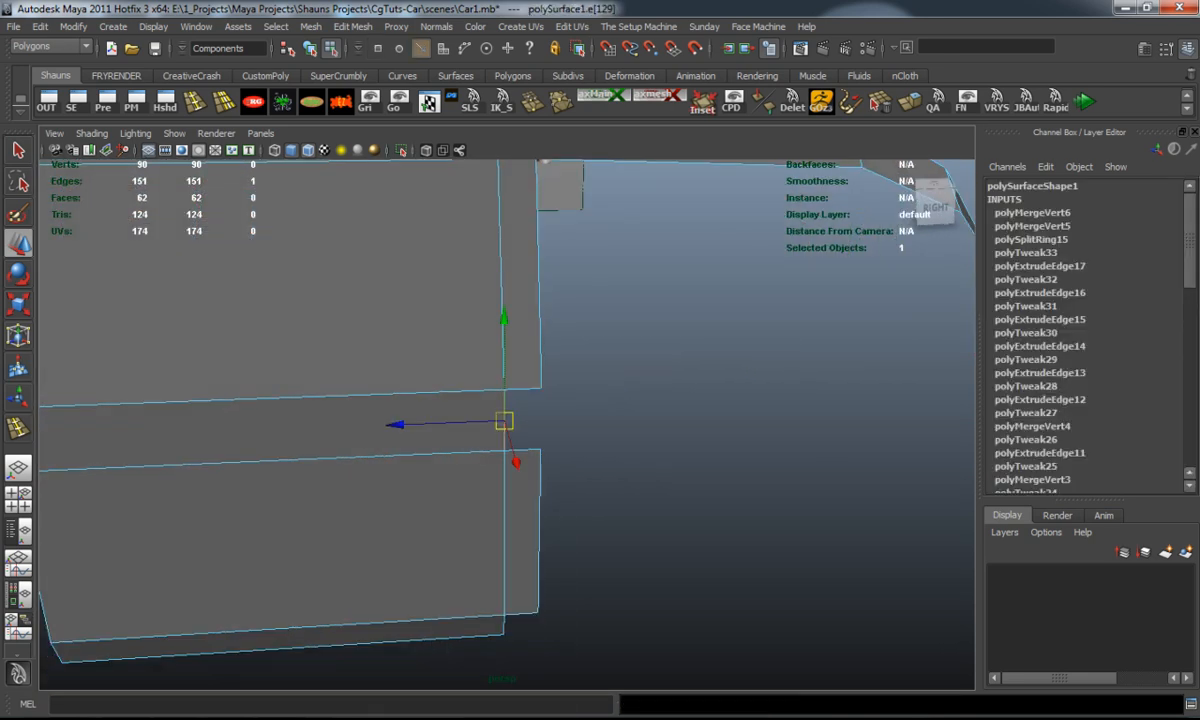
key("ctrl+e")
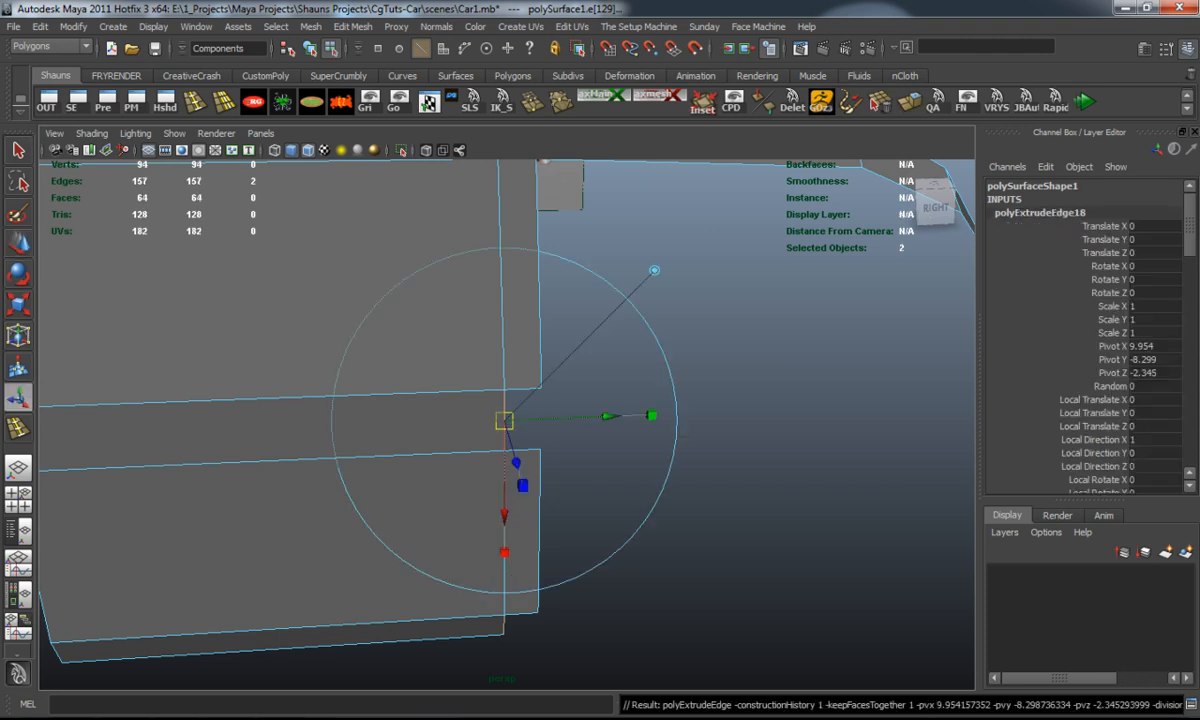
left_click_drag(420, 524, 436, 523)
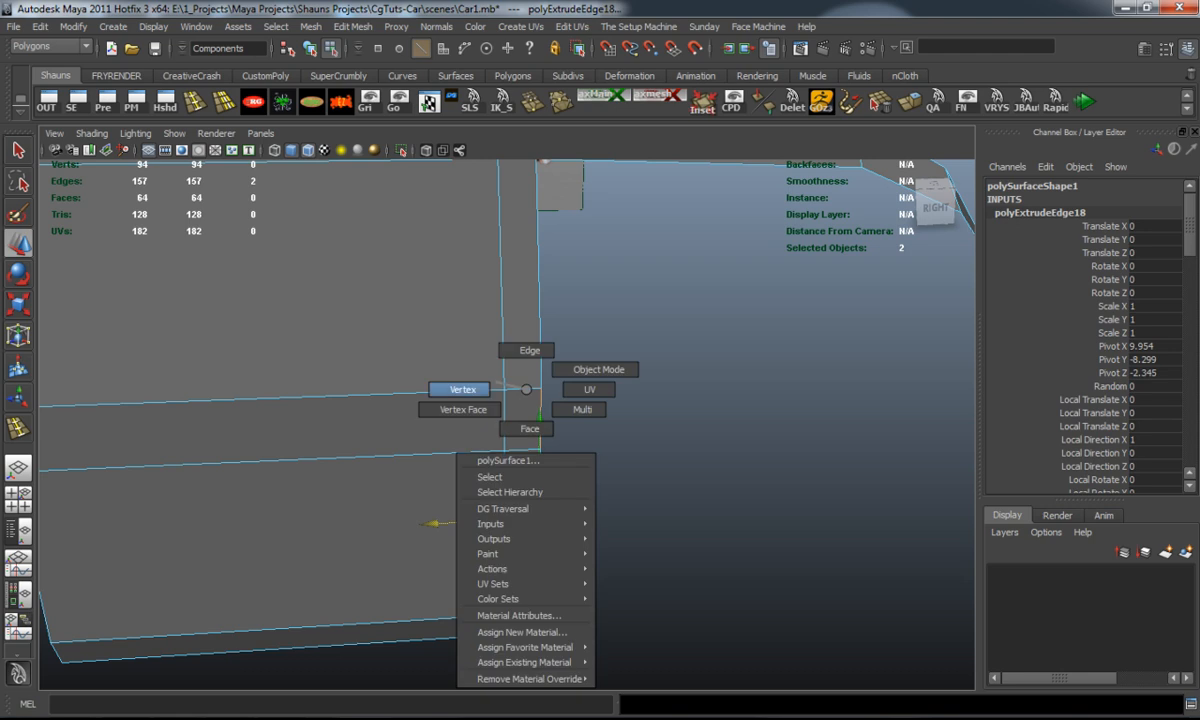
Weld the leftover vertex pairs onto the door panel's rear edge and view the whole body from above.
right_click_drag(528, 388, 455, 388)
left_click(540, 388)
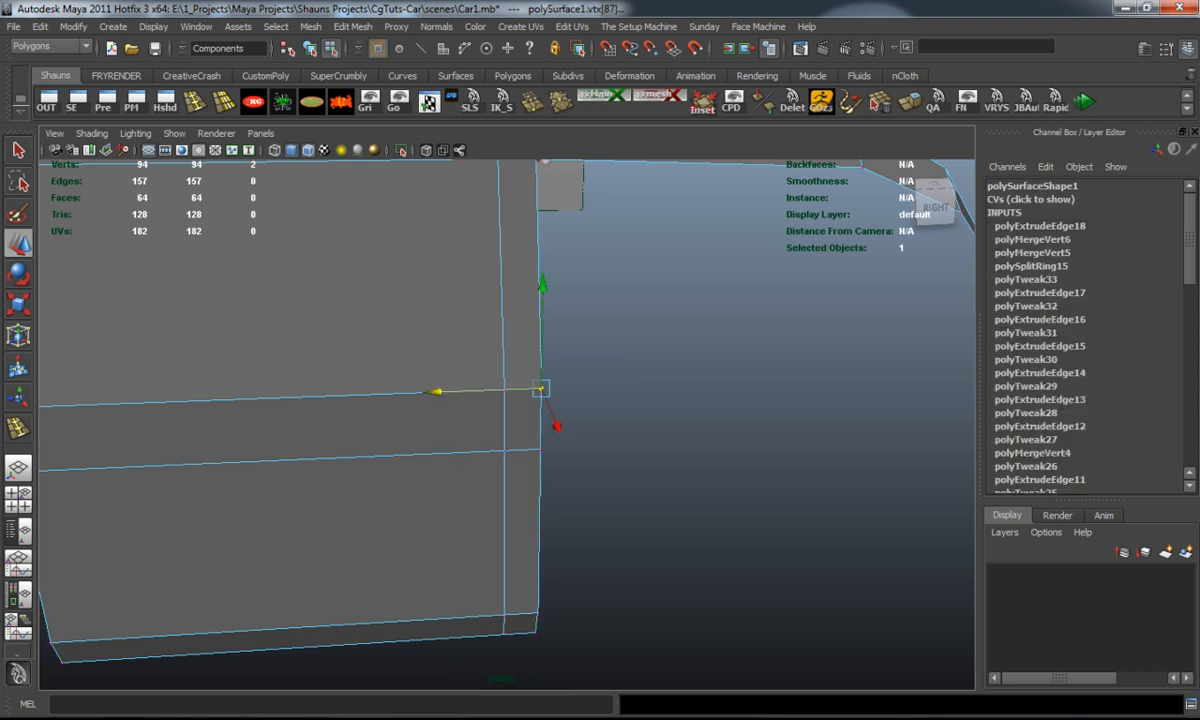
key("g")
key("g")
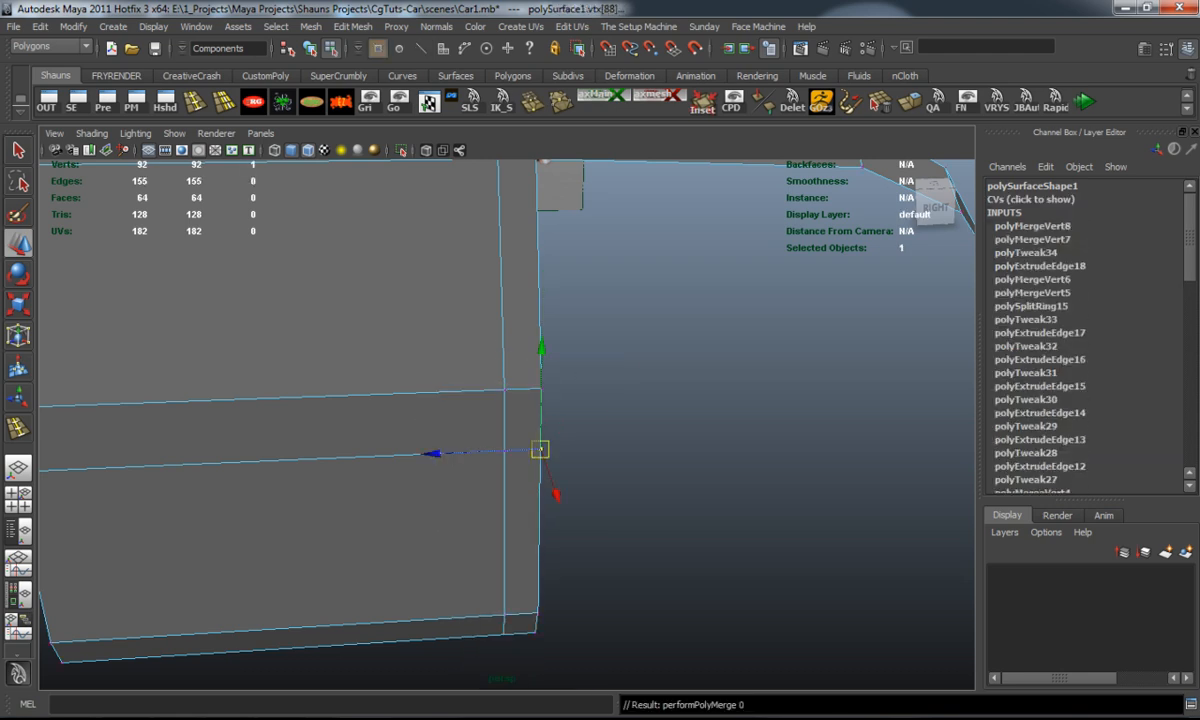
left_click_drag(540, 430, 540, 406, "alt")
key("g")
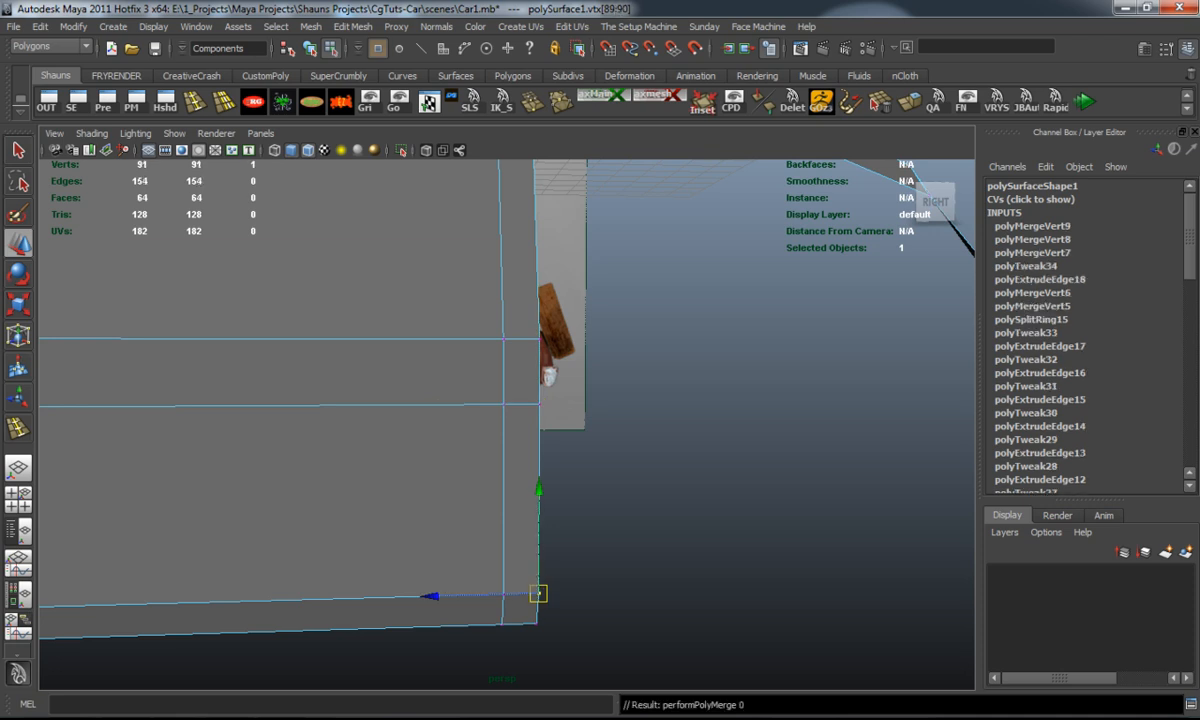
left_click(700, 600)
left_click_drag(500, 400, 650, 250, "alt")
mouse_move(560, 420)
left_mouse_down("alt")
mouse_move(706, 278)
mouse_move(740, 310)
left_mouse_up("alt")
Insert an edge loop across the door panel and rear strip and slide it along X to reshape the surface.
left_click(205, 95)
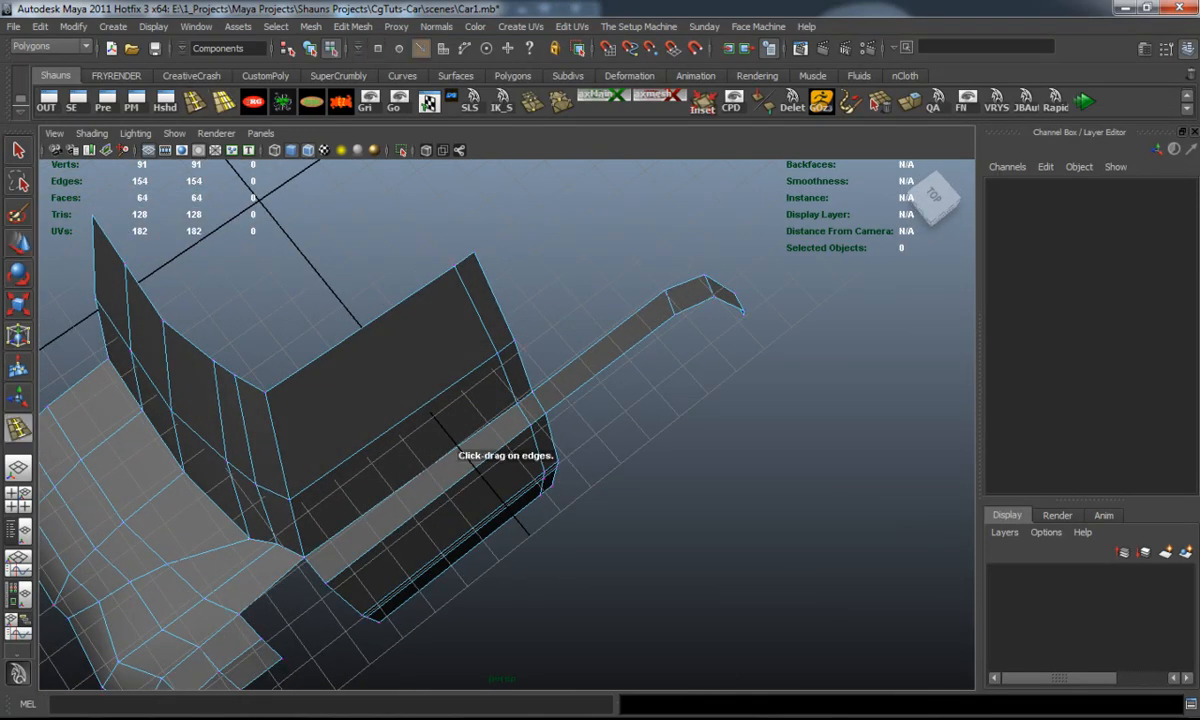
left_click(445, 490)
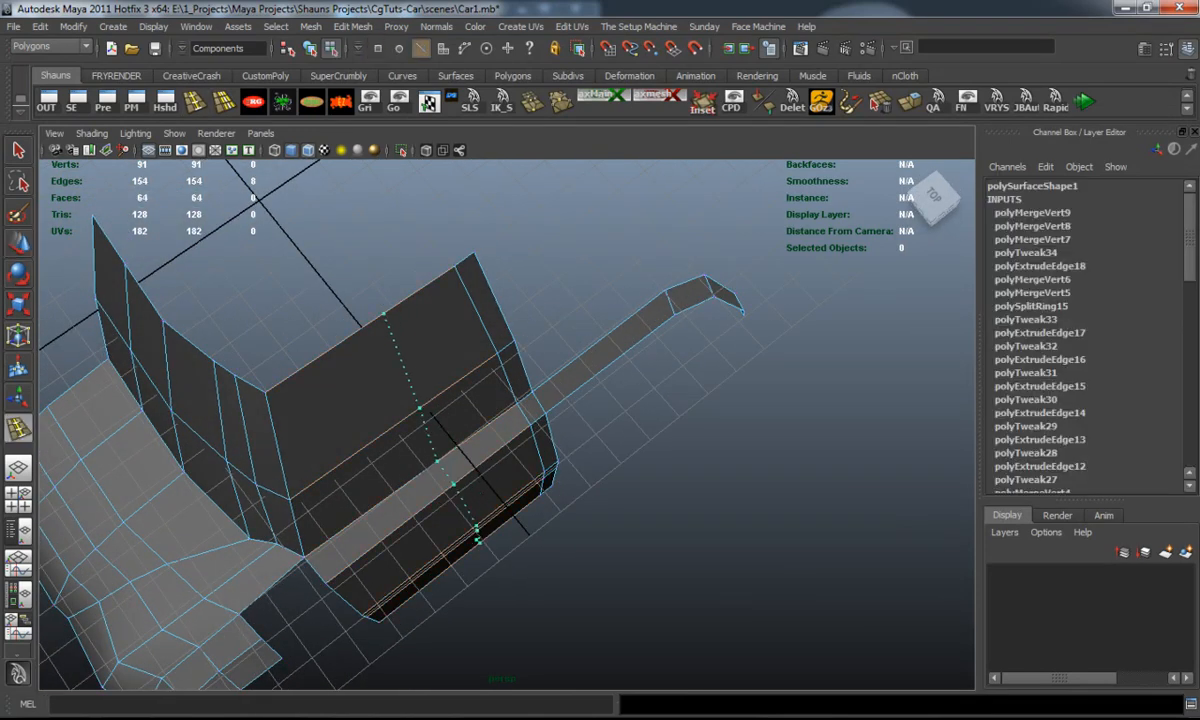
key("w")
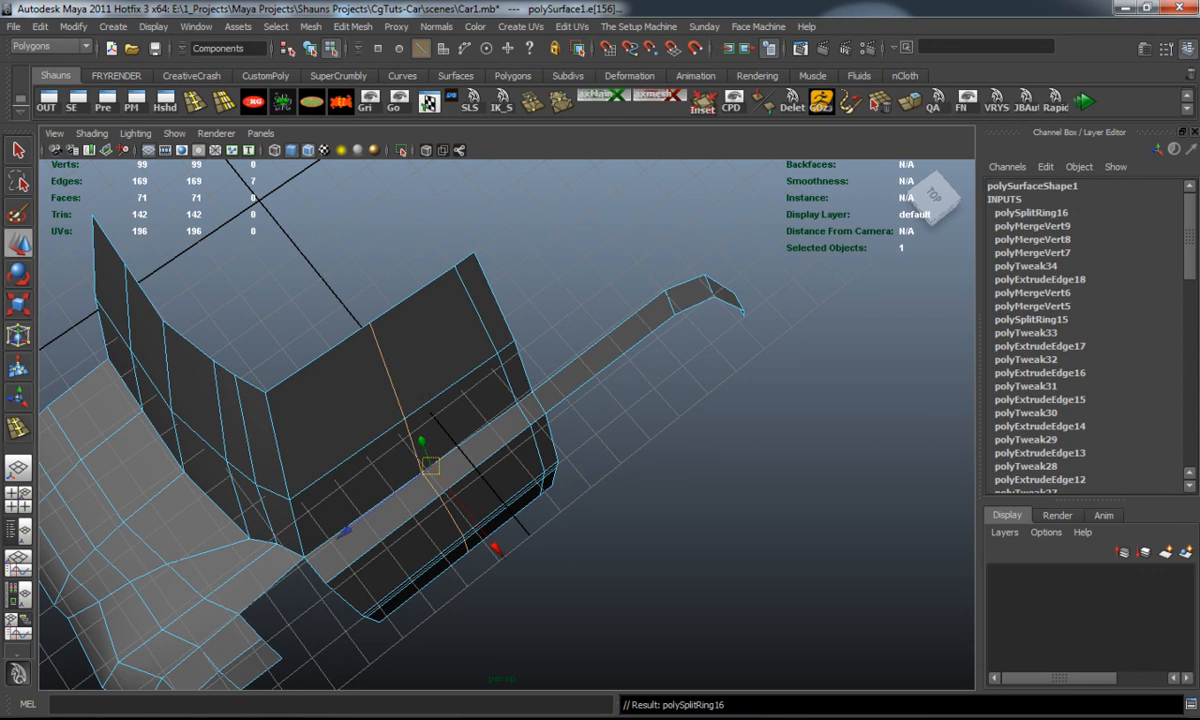
mouse_move(495, 547)
left_mouse_down()
mouse_move(620, 520)
mouse_move(560, 500)
mouse_move(470, 500)
left_mouse_up()
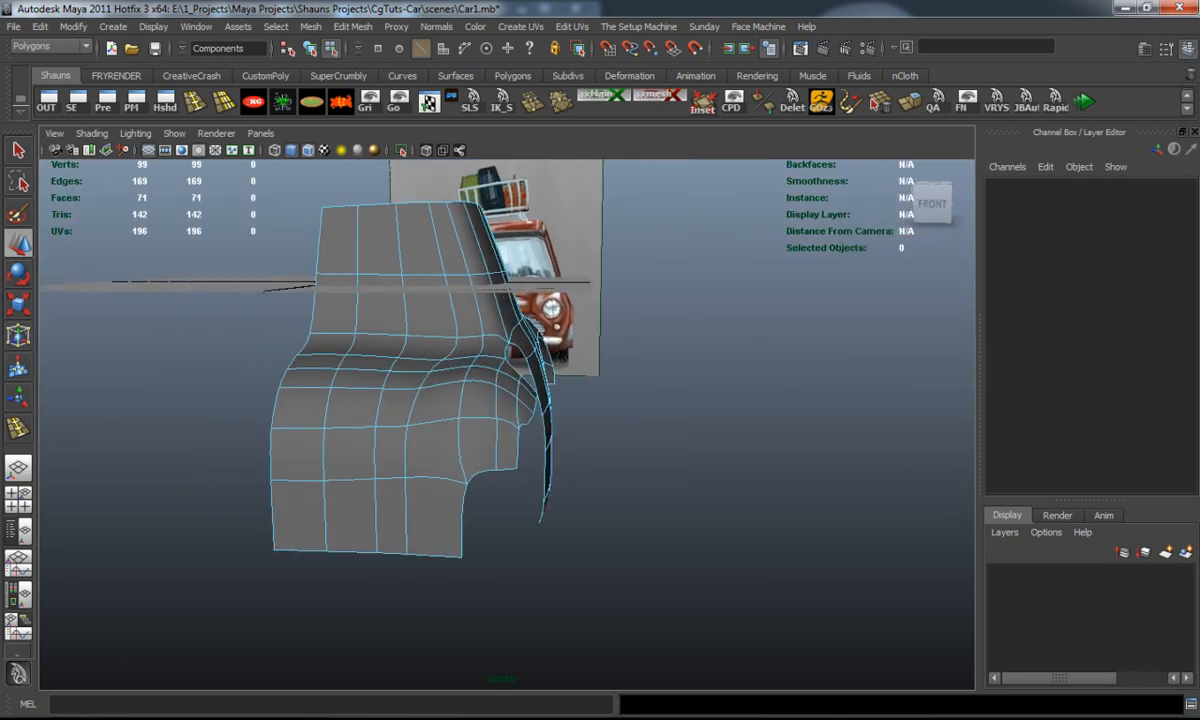
Apply Mesh > Mirror Geometry to the half shell and orbit the full symmetric body to check it.
right_click_drag(415, 401, 482, 377)
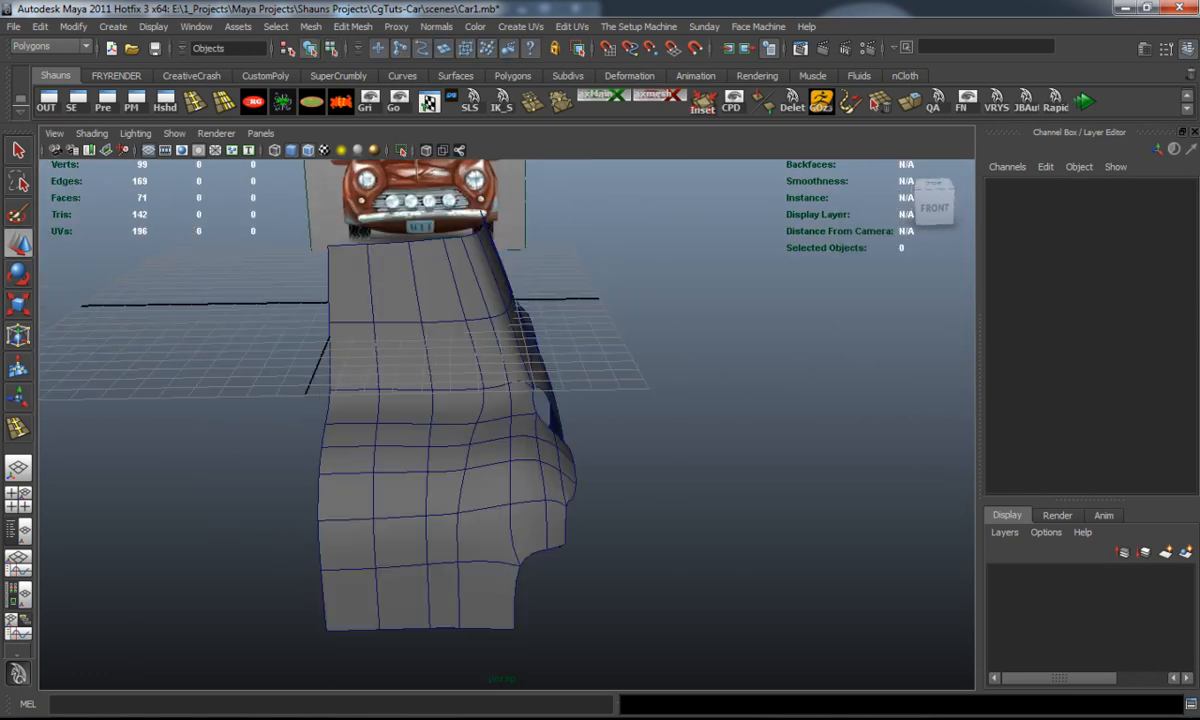
left_click(311, 26)
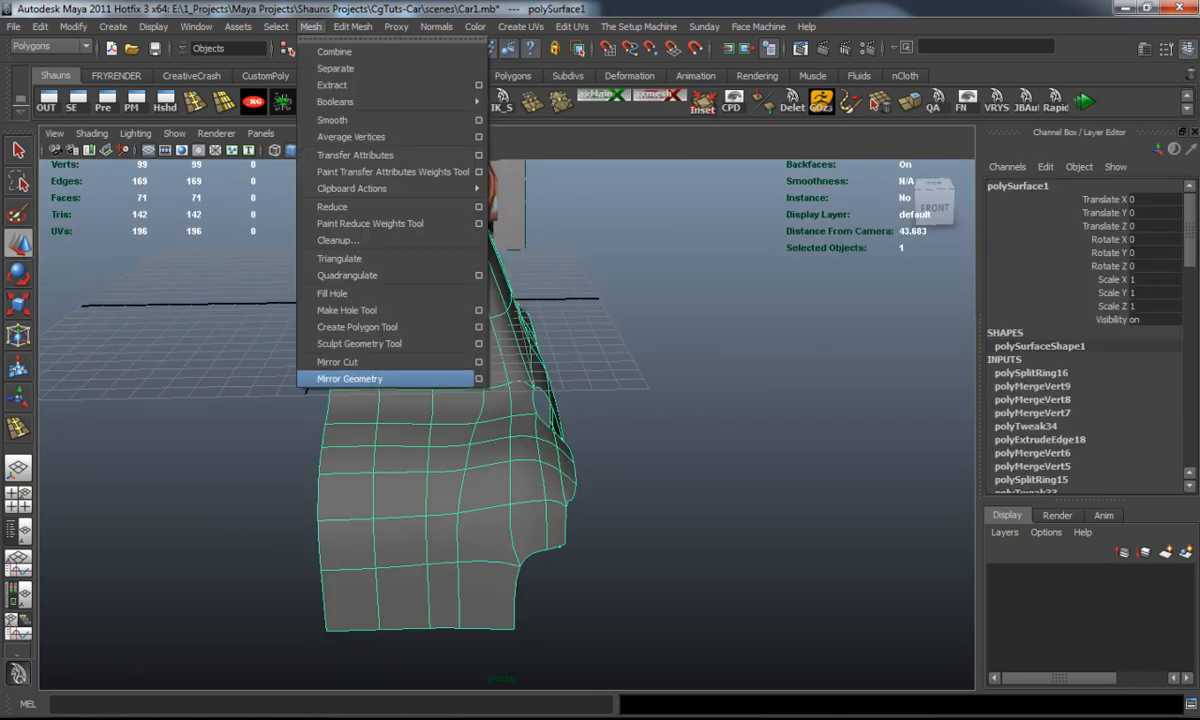
left_click(350, 533)
mouse_move(500, 400)
left_mouse_down("alt")
mouse_move(500, 480)
mouse_move(530, 540)
mouse_move(530, 410)
mouse_move(490, 410)
mouse_move(580, 405)
mouse_move(570, 430)
left_mouse_up("alt")
mouse_move(535, 318)
left_mouse_down("alt")
mouse_move(500, 330)
mouse_move(470, 300)
mouse_move(530, 370)
mouse_move(430, 400)
mouse_move(530, 330)
mouse_move(500, 415)
mouse_move(460, 390)
mouse_move(495, 310)
mouse_move(552, 324)
left_mouse_up("alt")
key("z")
key("z")
key("z")
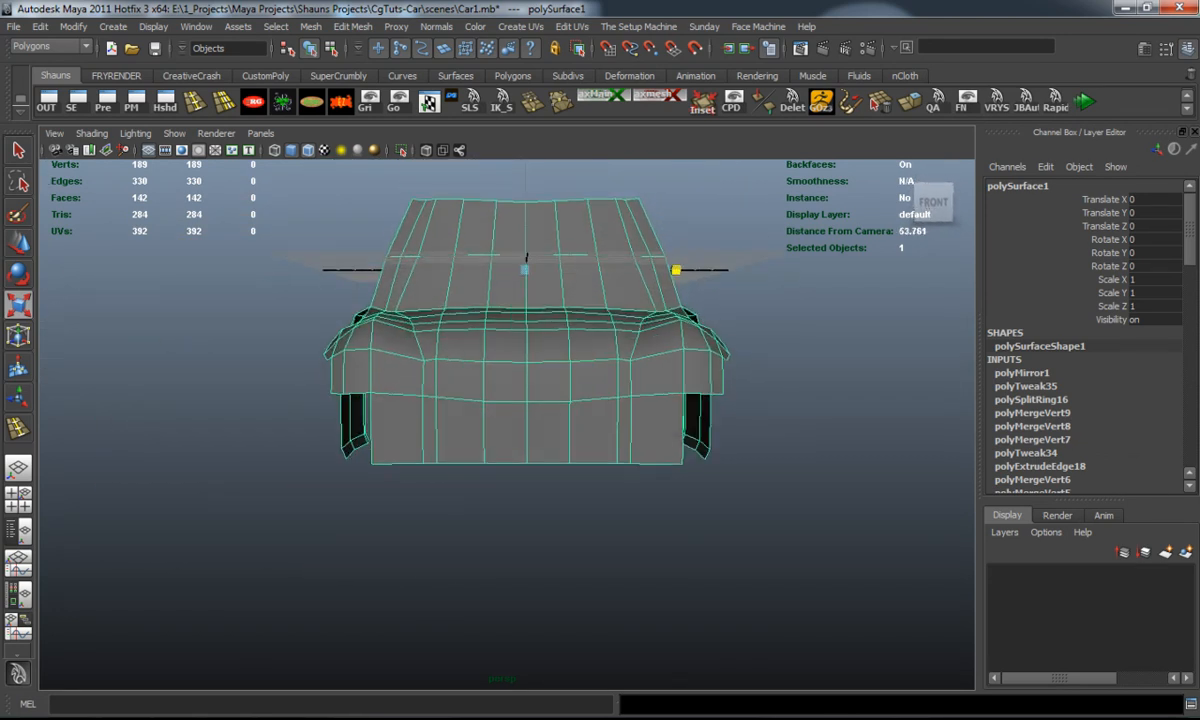
right_click_drag(490, 332, 485, 378)
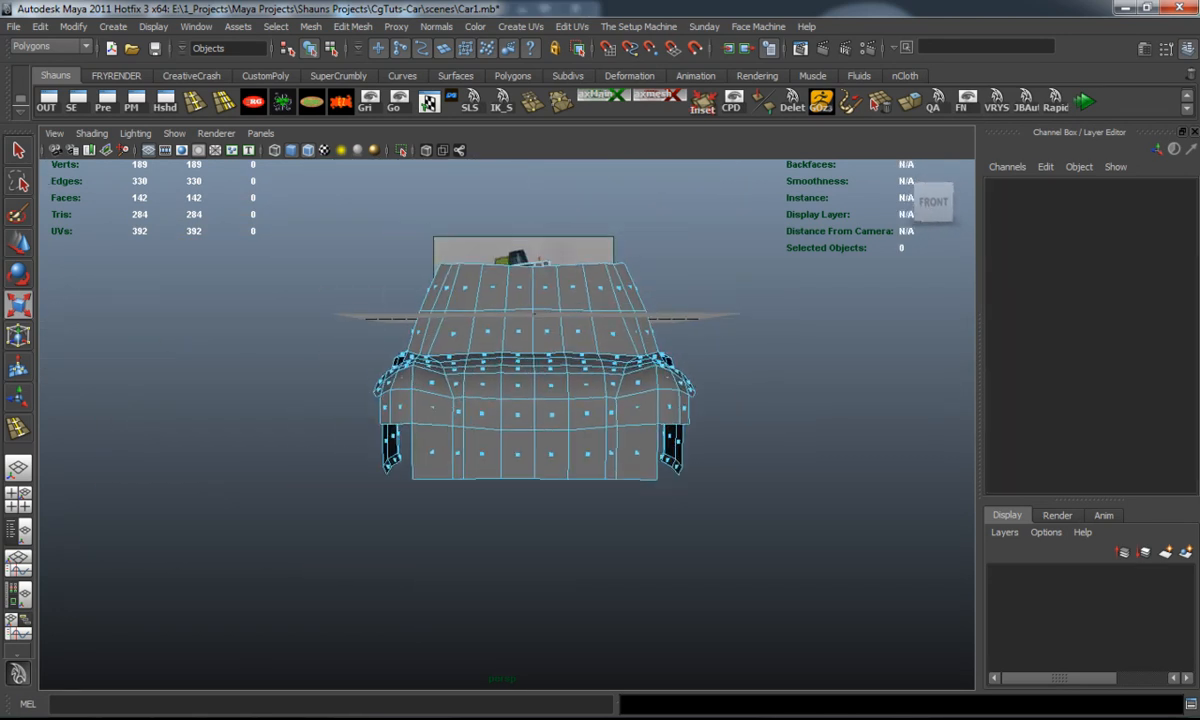